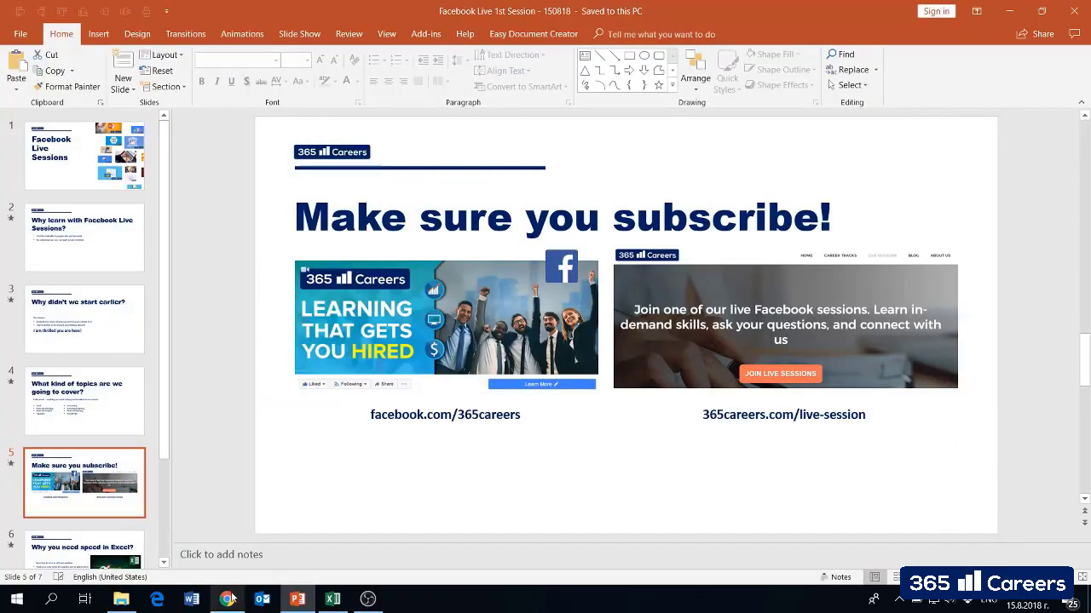
- Open 365careers.com in a new tab and bring up the live-session registration form
click(230, 571)
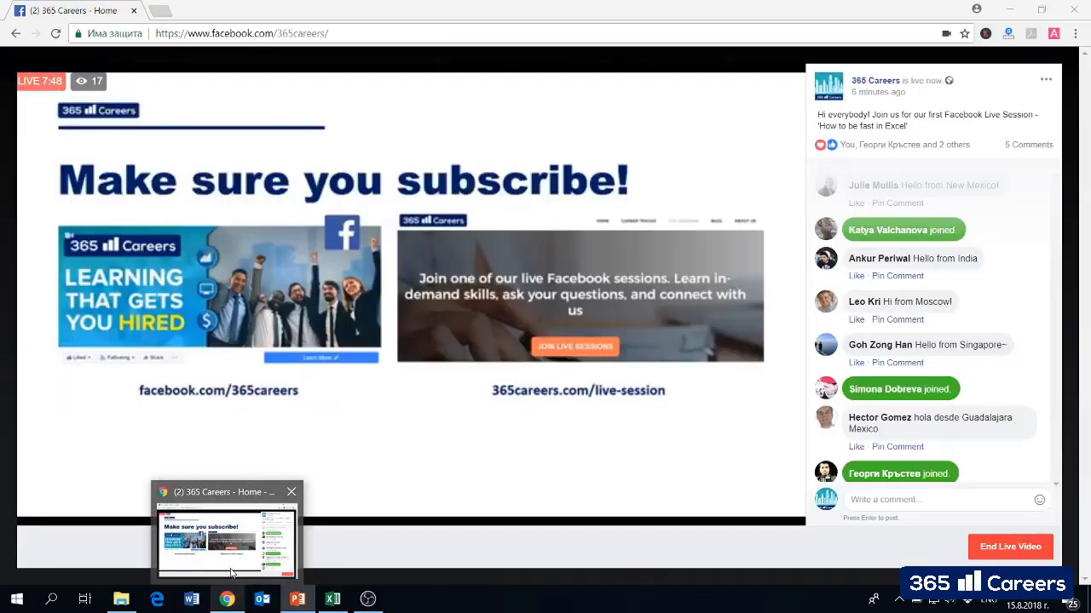
click(167, 14)
text(365ca)
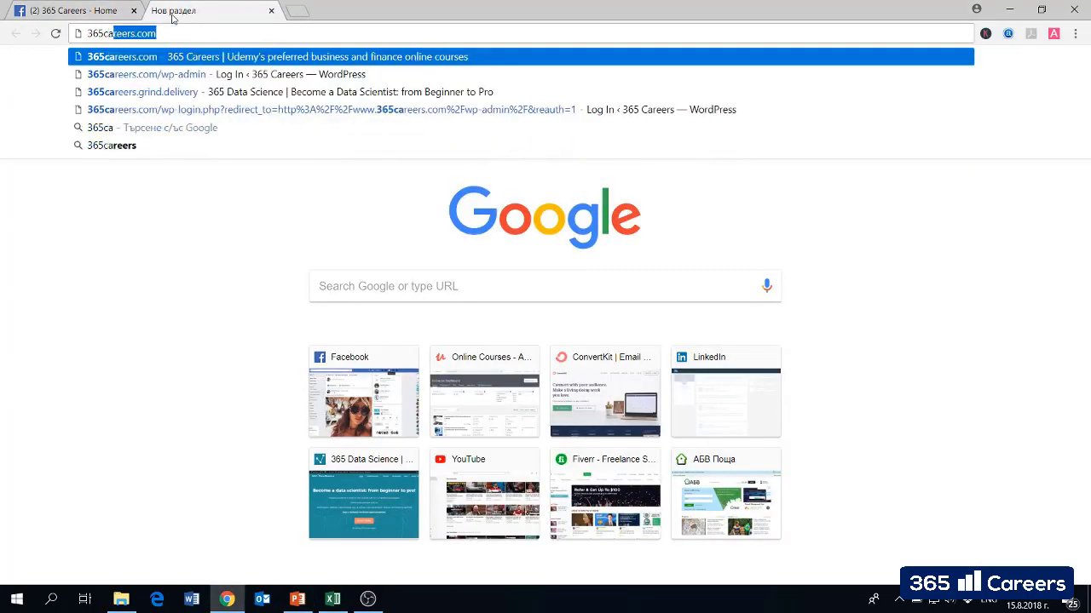
text(reers)
key(Return)
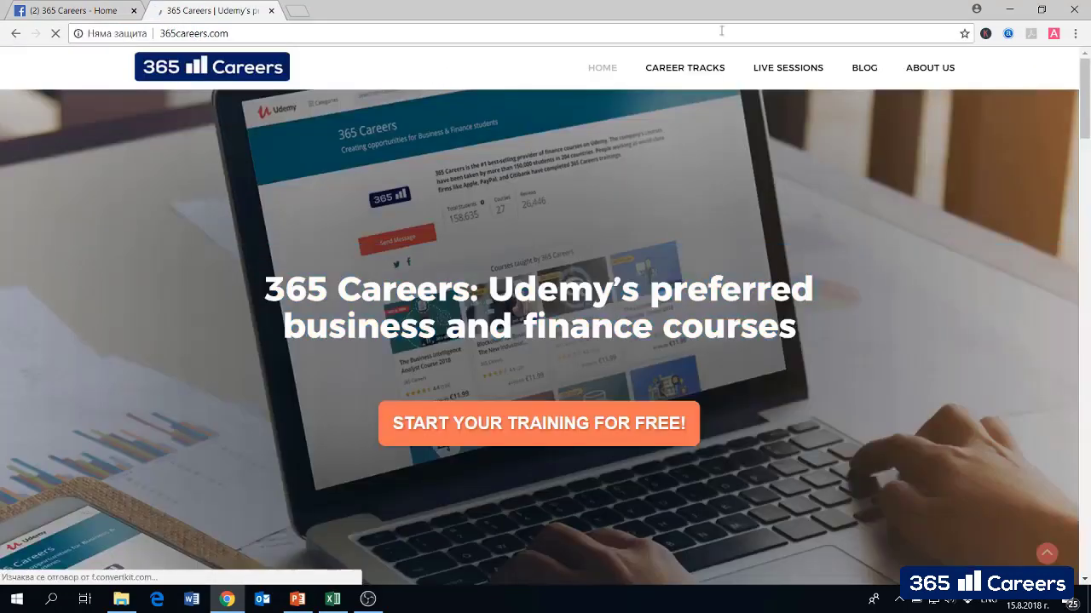
click(784, 72)
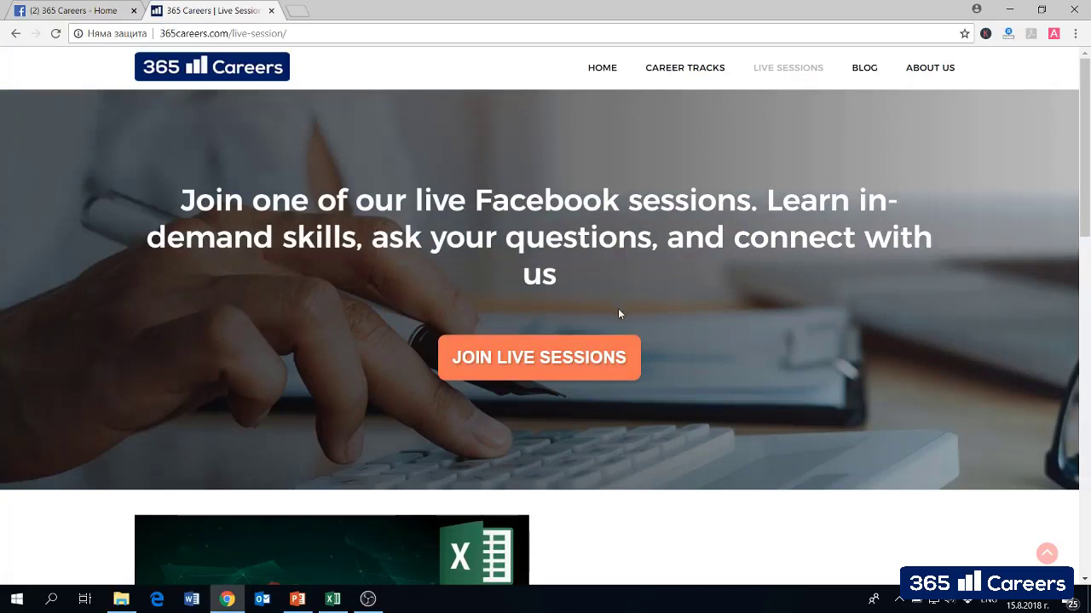
click(592, 358)
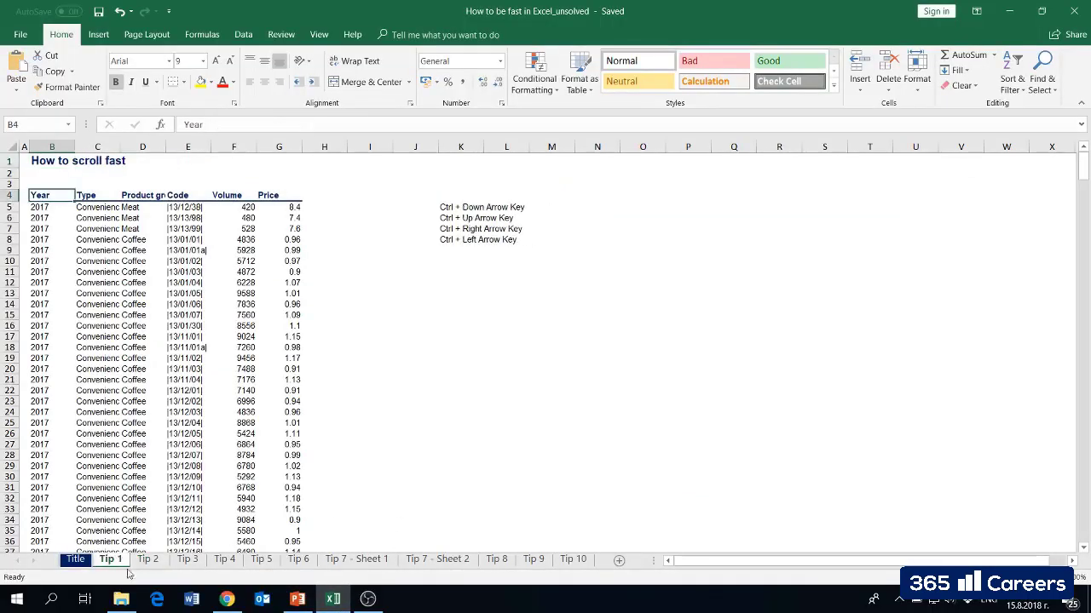
click(369, 485)
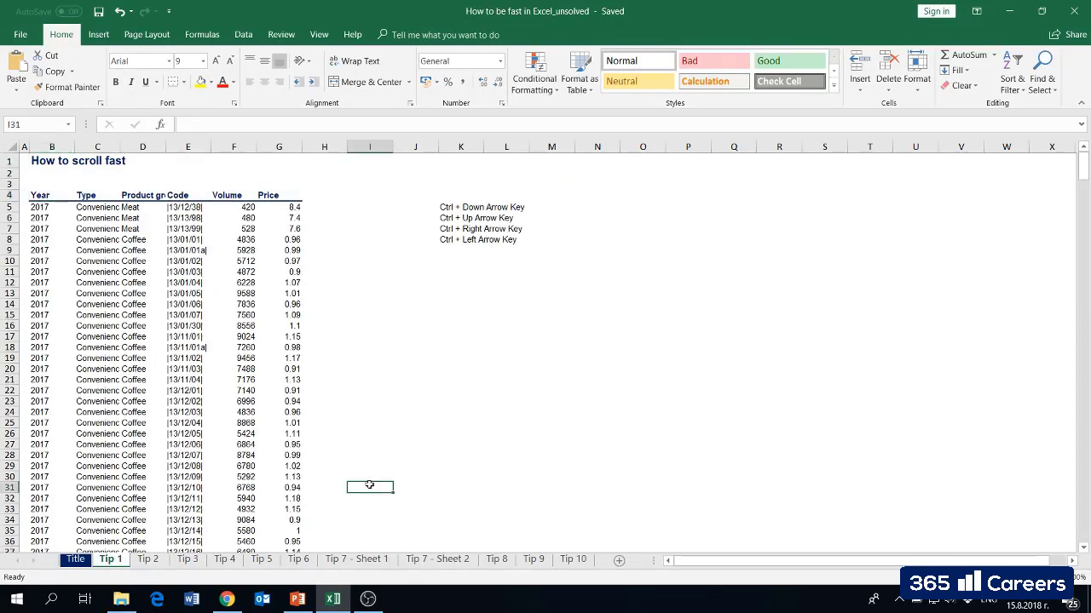
key(Up)
key(Up)
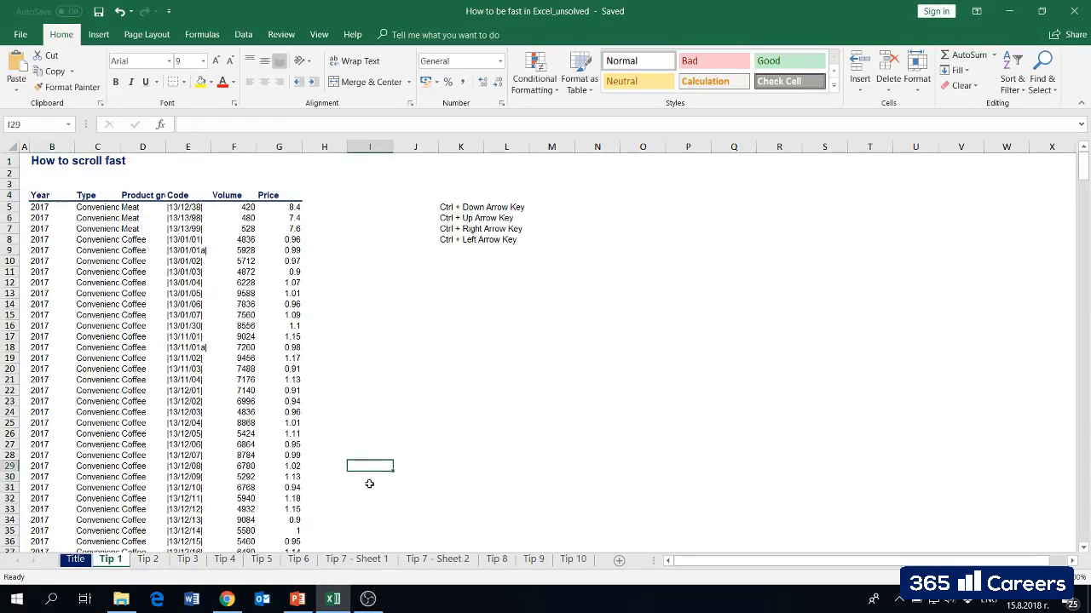
key(ctrl+Up)
key(ctrl+Left)
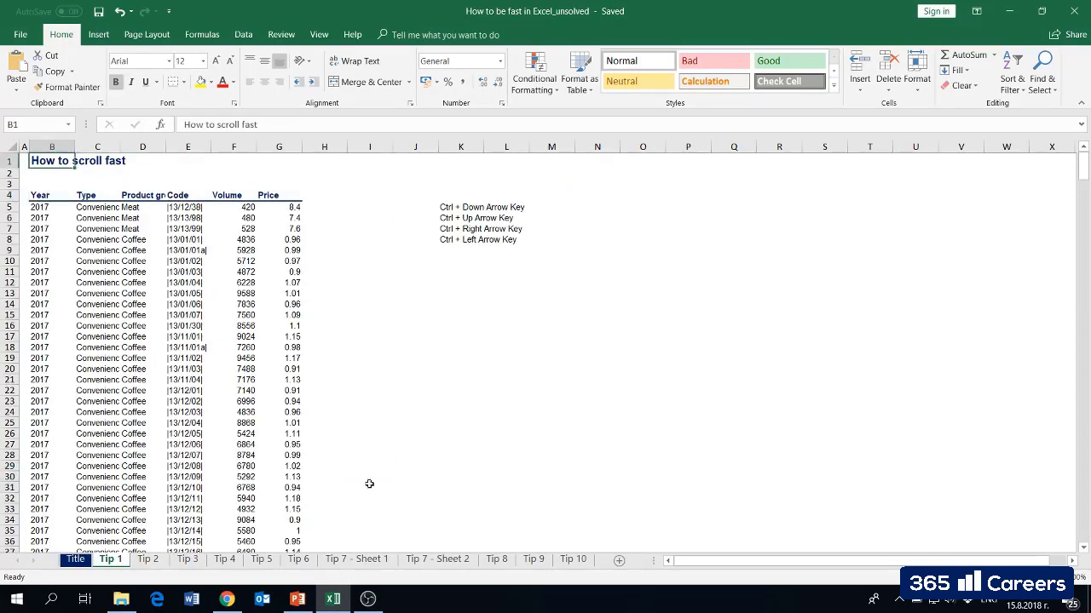
key(ctrl+Down)
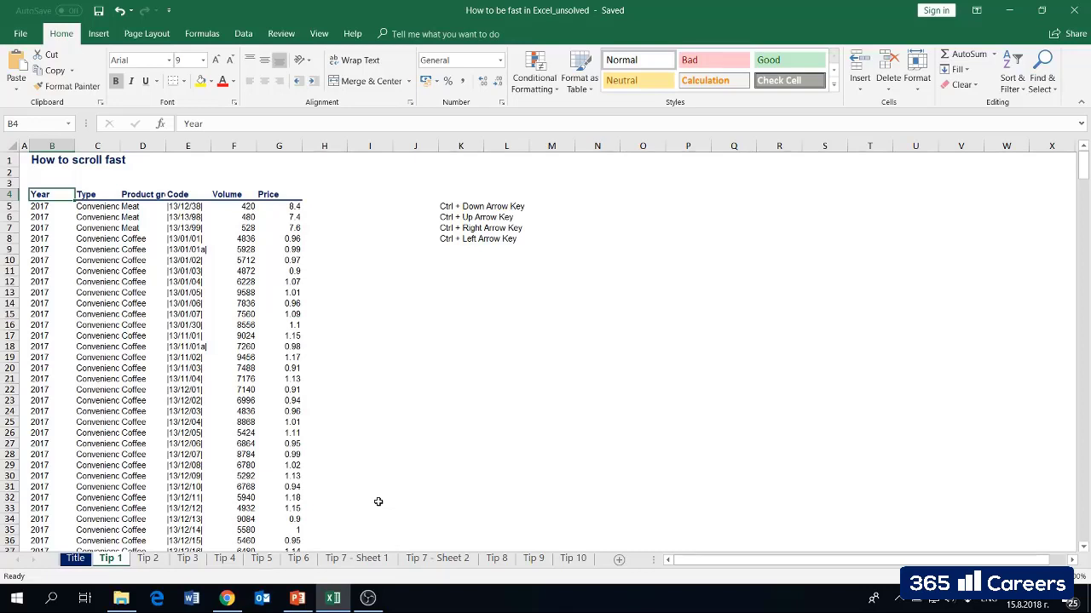
key(Right)
key(Down)
key(Right)
key(Down)
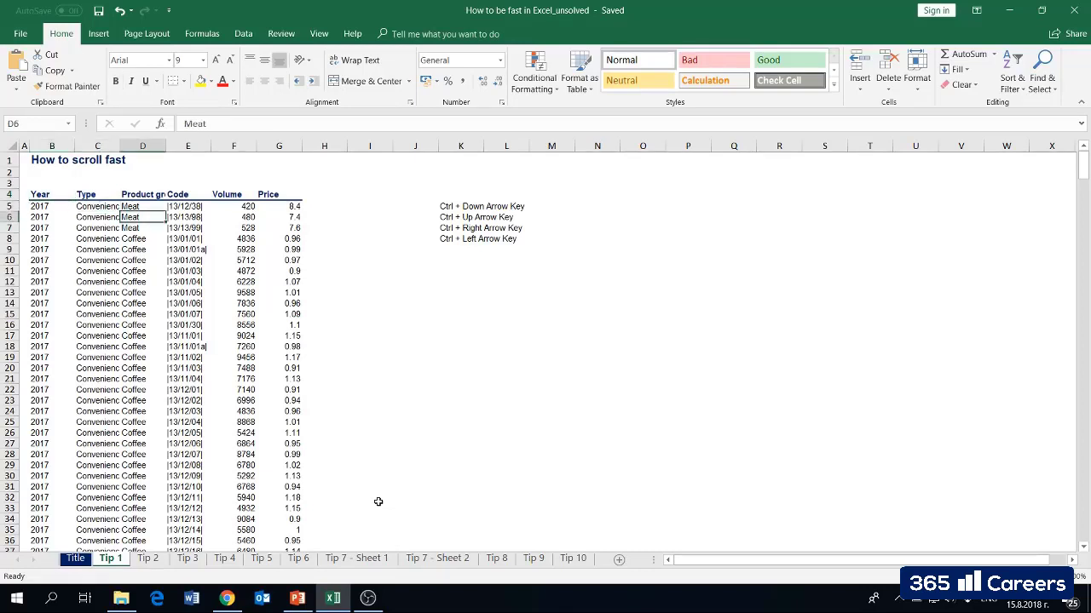
key(Right)
key(Down)
key(Right)
key(Down)
key(Right)
key(Right)
key(Down)
key(Right)
key(Down)
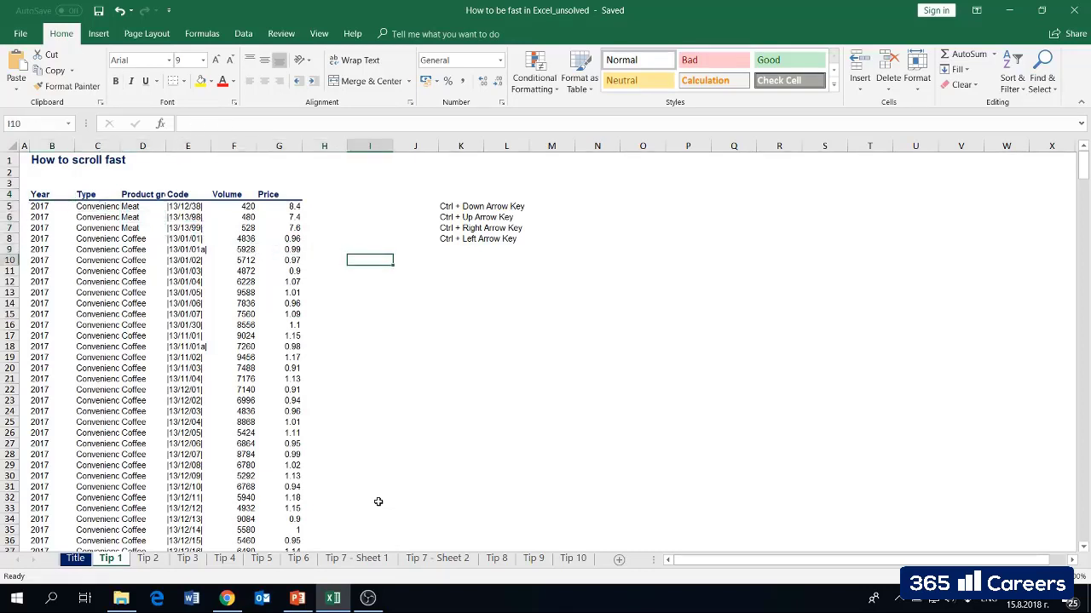
key(Right)
key(Down)
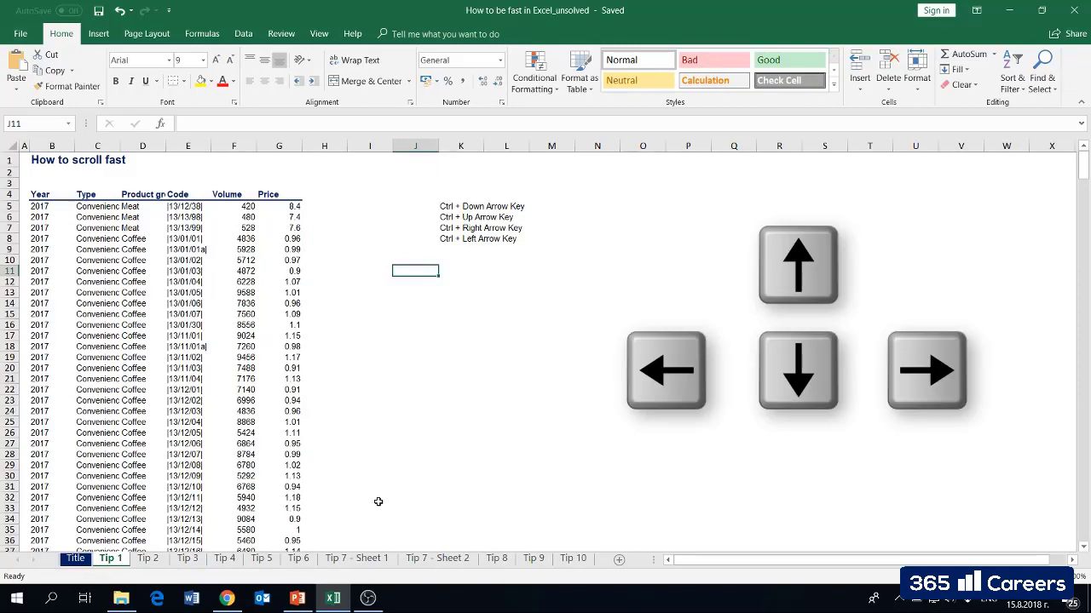
key(Right)
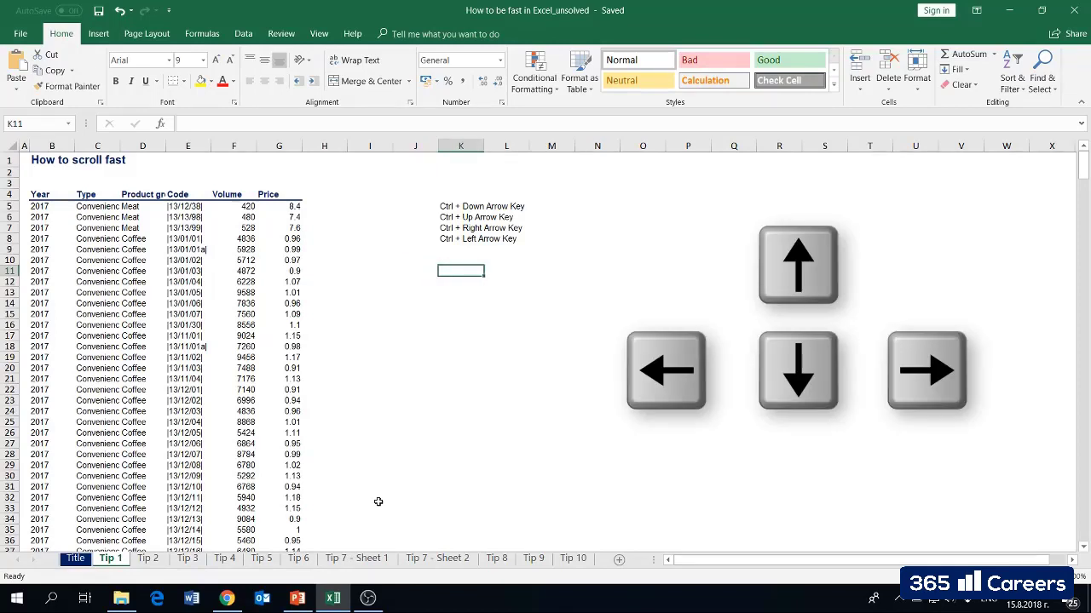
key(Right)
key(Right)
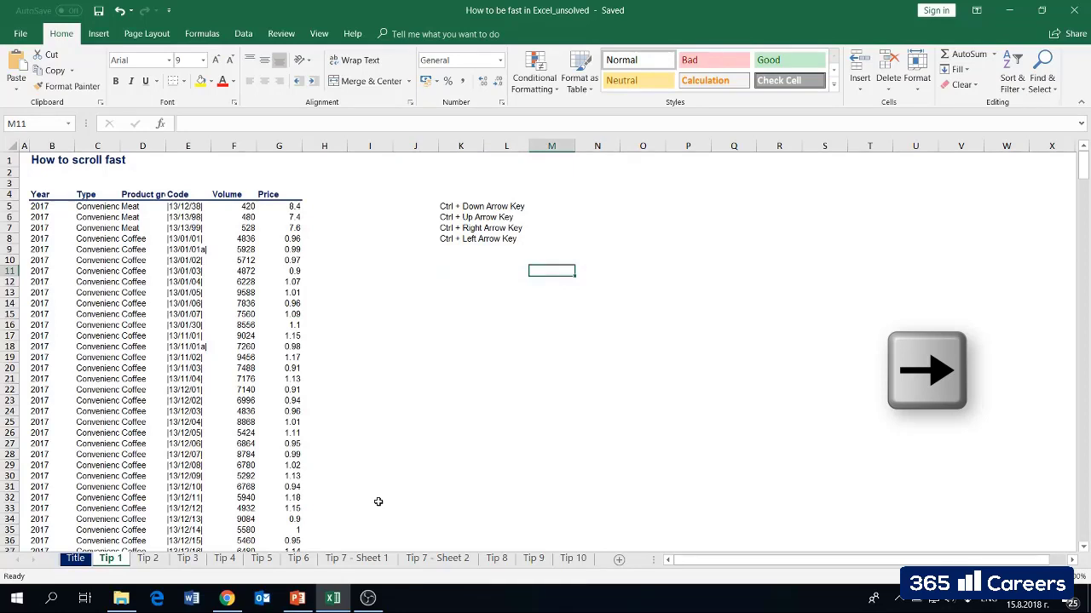
key(Right)
key(Right)
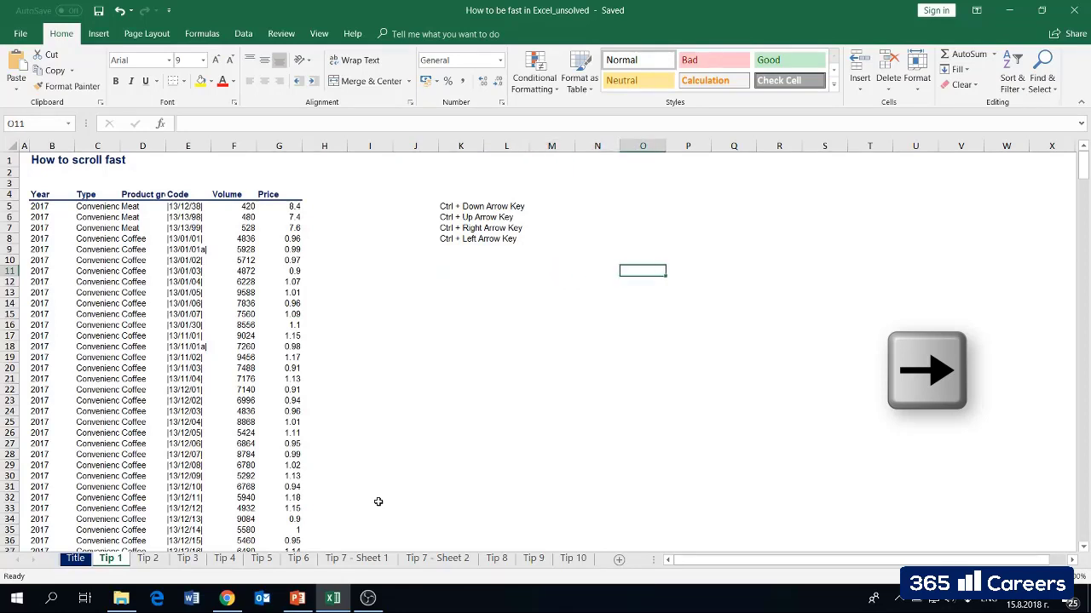
key(Right)
key(Right)
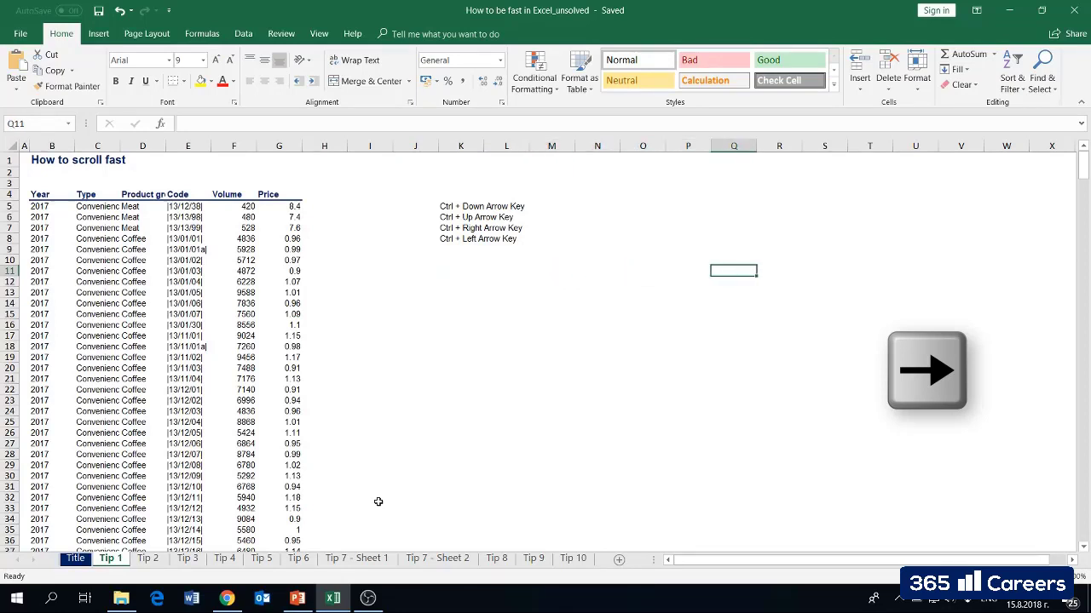
key(Right)
key(Right)
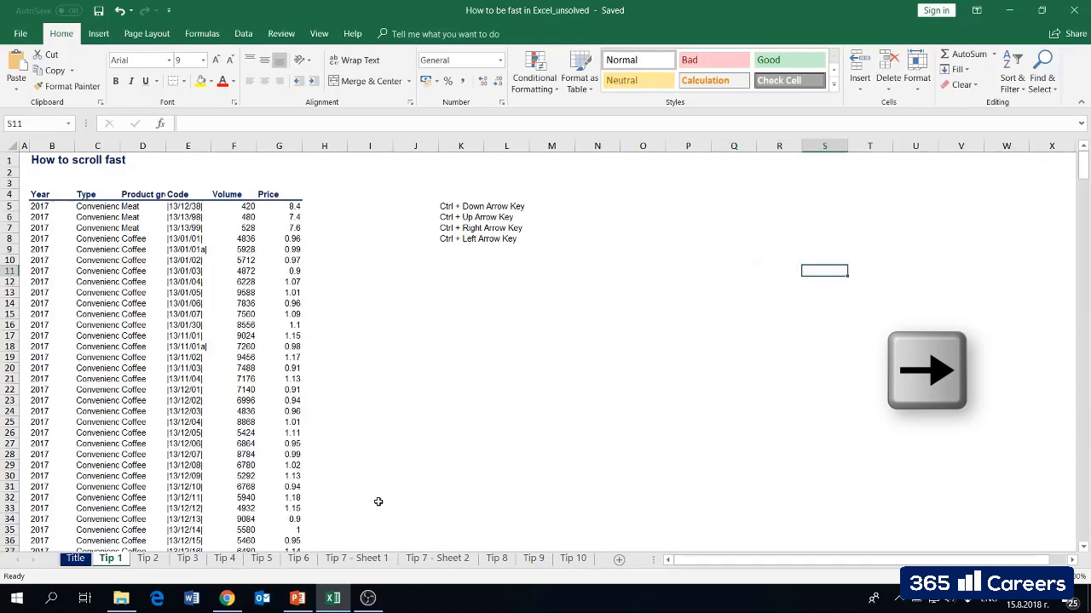
key(Left)
key(Left)
key(Left)
key(Left)
key(Left)
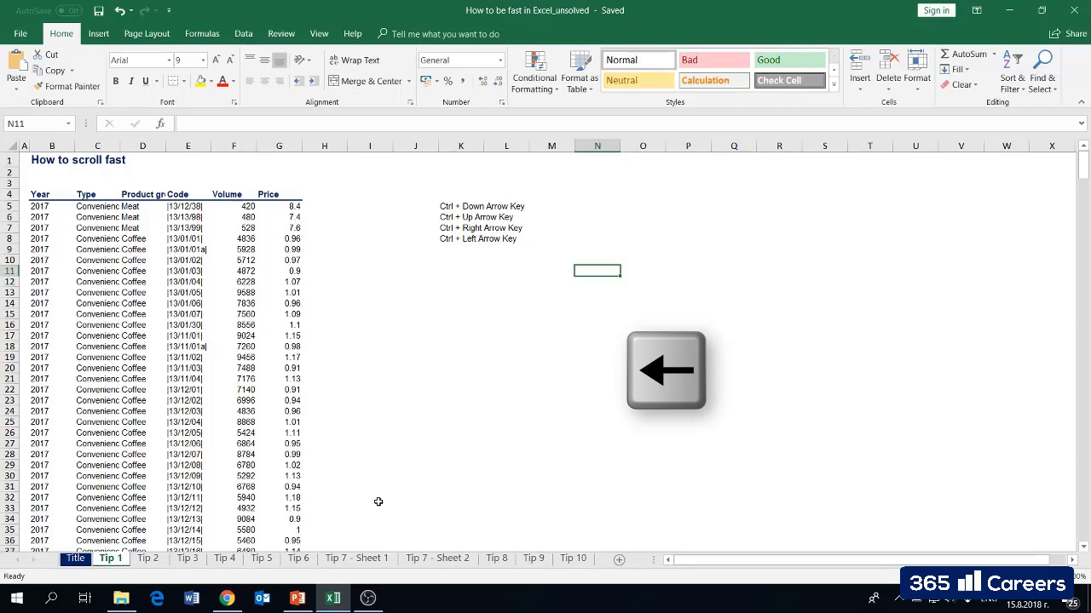
key(Left)
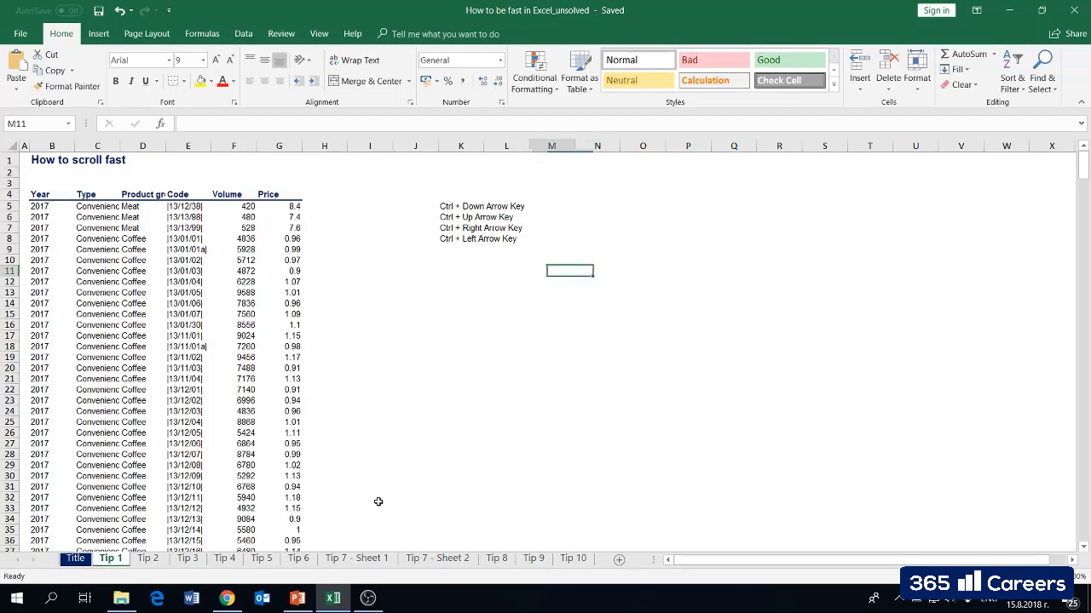
key(Left)
key(Left)
key(Left)
key(Left)
key(Left)
key(Up)
key(Up)
key(Up)
key(Left)
key(Left)
key(Up)
key(Up)
key(Left)
key(Up)
key(Up)
key(Left)
key(Left)
key(Left)
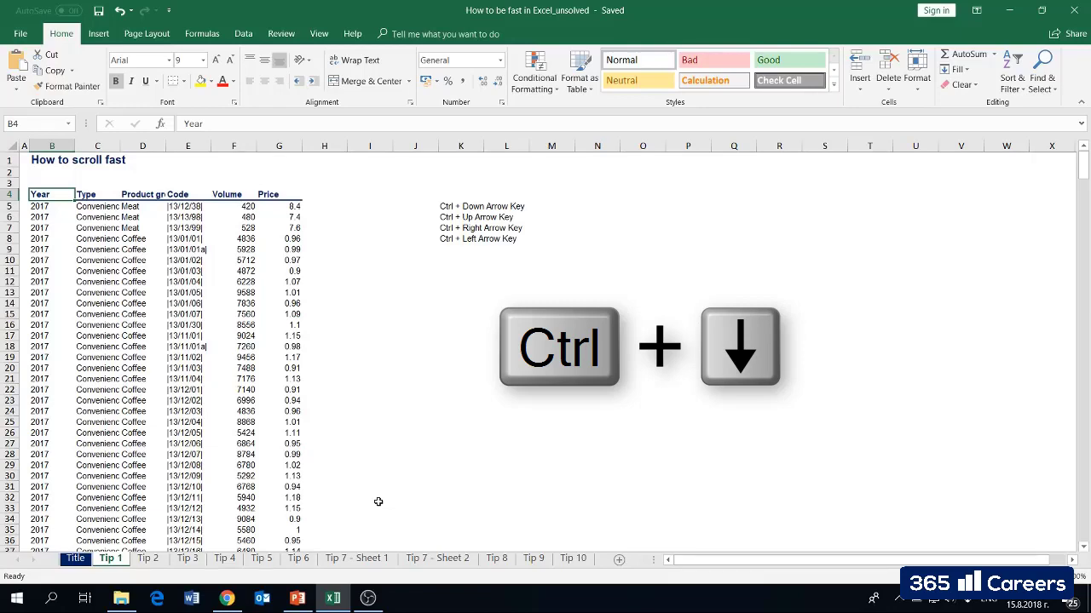
- Jump between the data edges with Ctrl+arrows: last row B500, Year header, Price header
key(ctrl+Down)
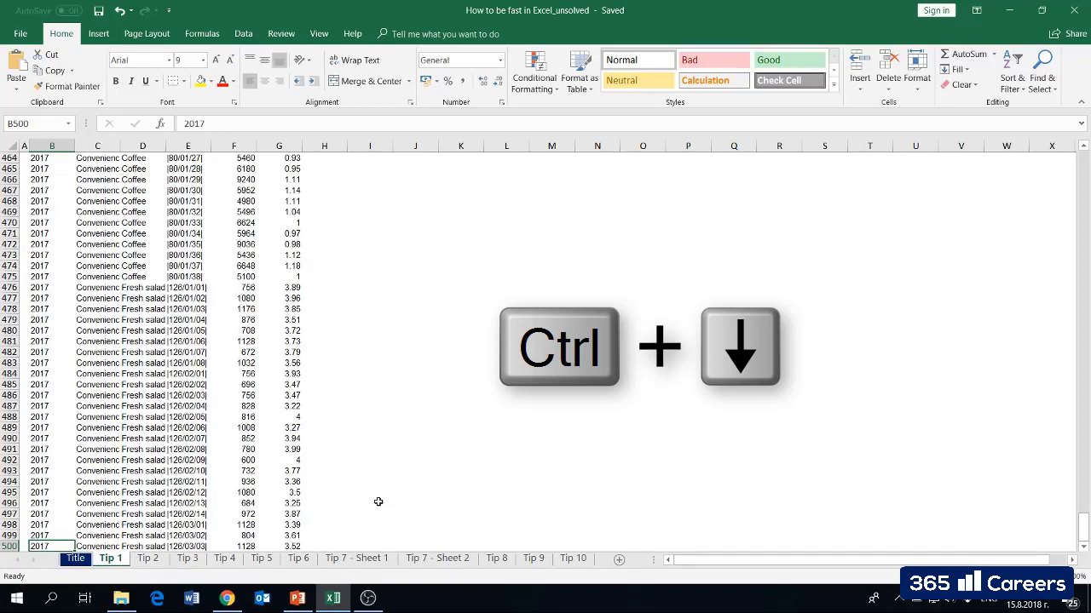
key(ctrl+Up)
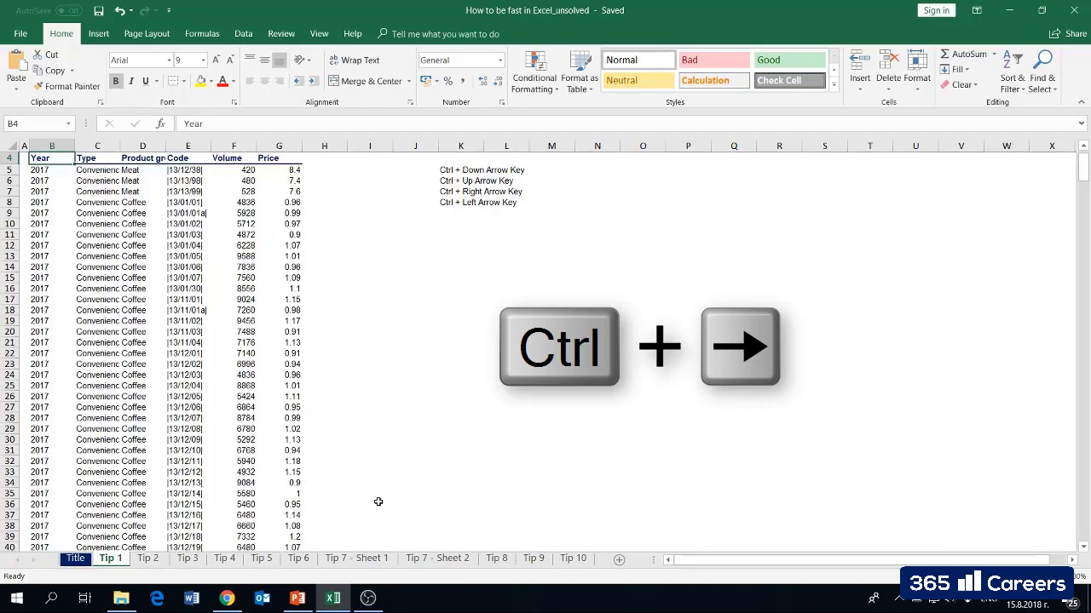
key(ctrl+Right)
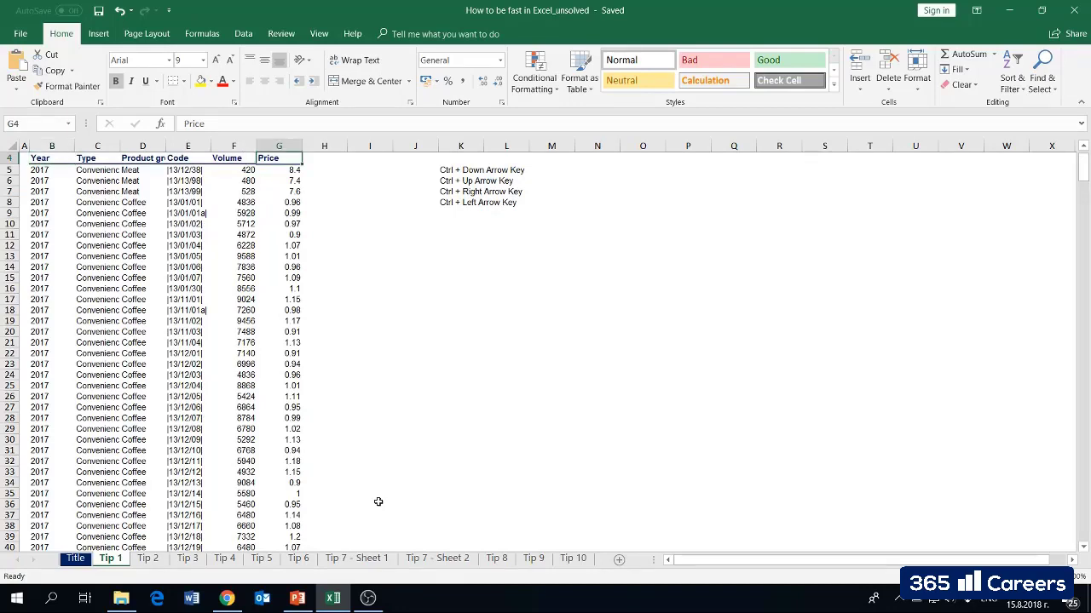
scroll(379, 501, up, 1)
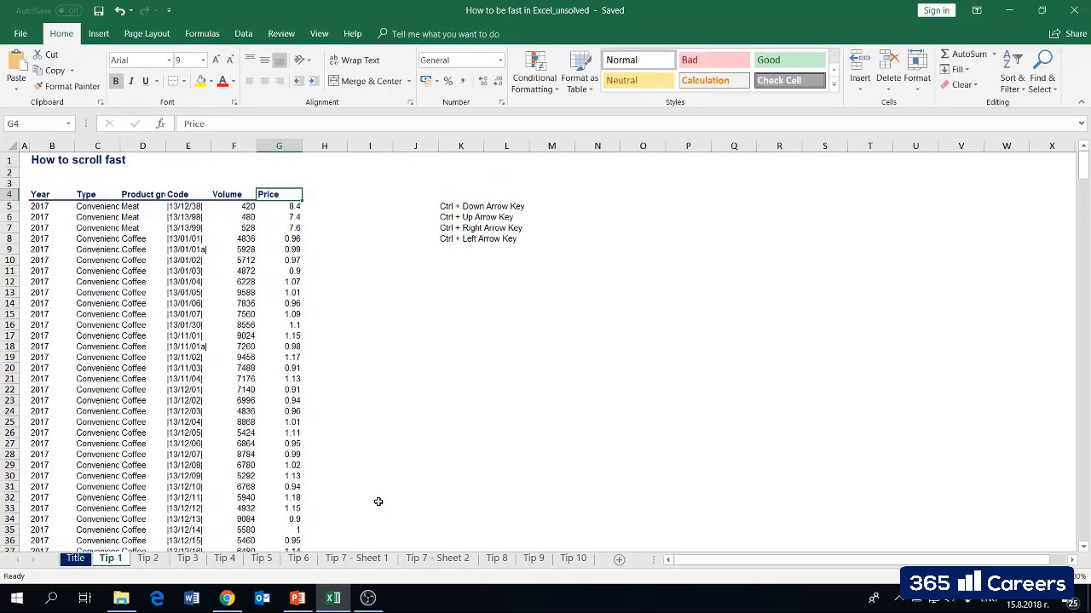
key(ctrl+Left)
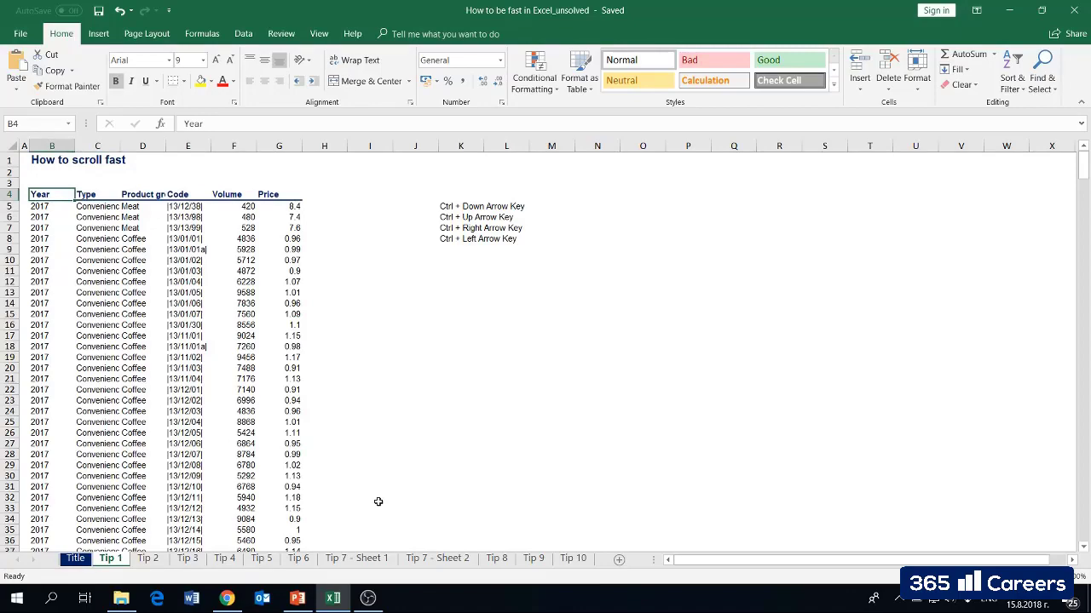
key(ctrl+Down)
key(Down)
key(Down)
key(Down)
key(Down)
key(Down)
key(Down)
key(Right)
key(Right)
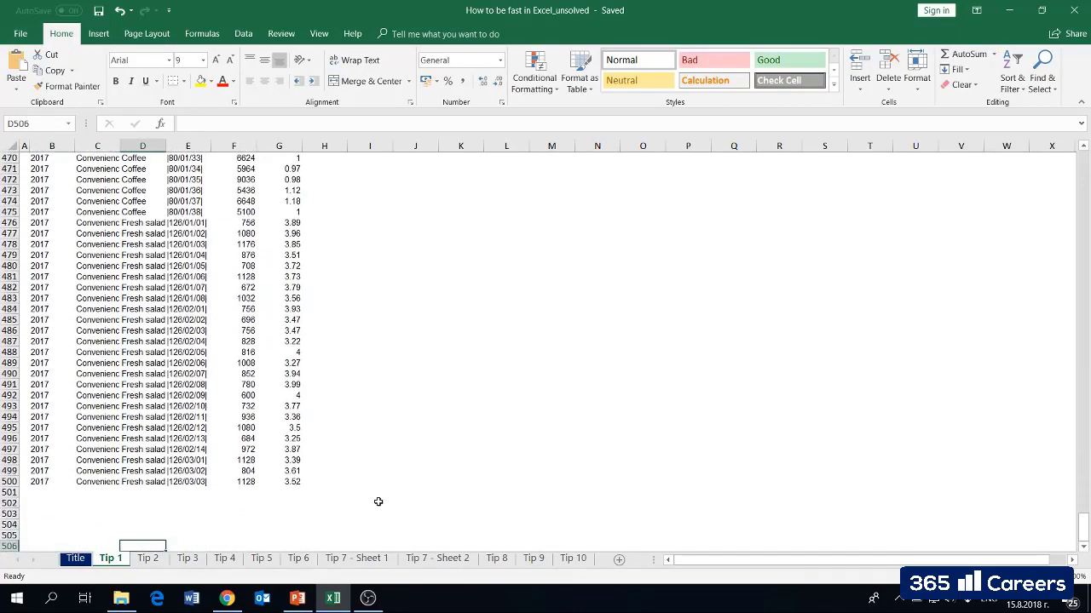
key(ctrl+Up)
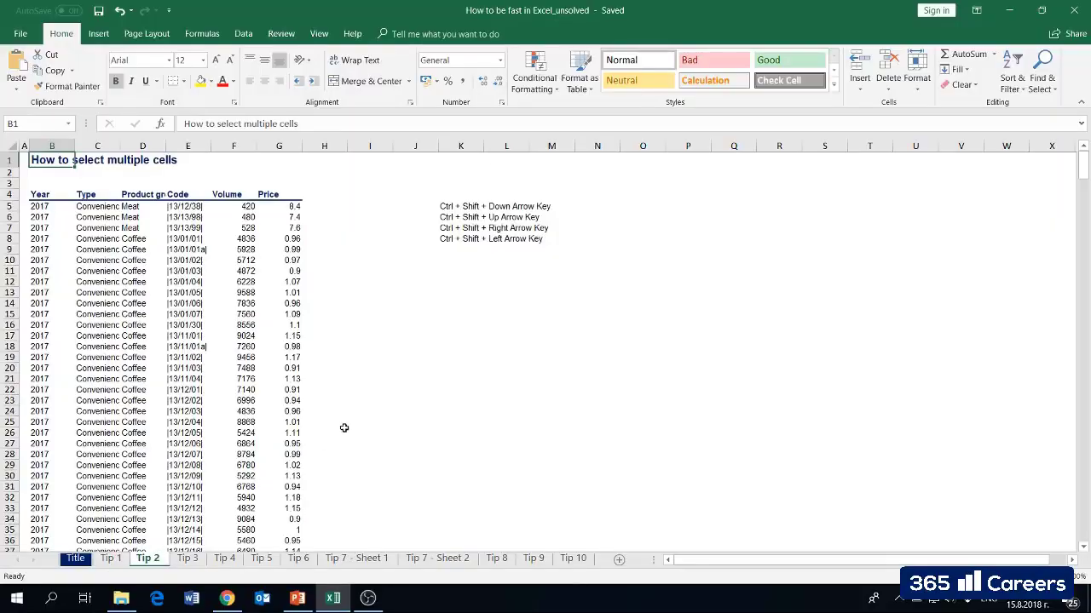
- Move from empty cell J23 back to the Year header in B4
click(433, 403)
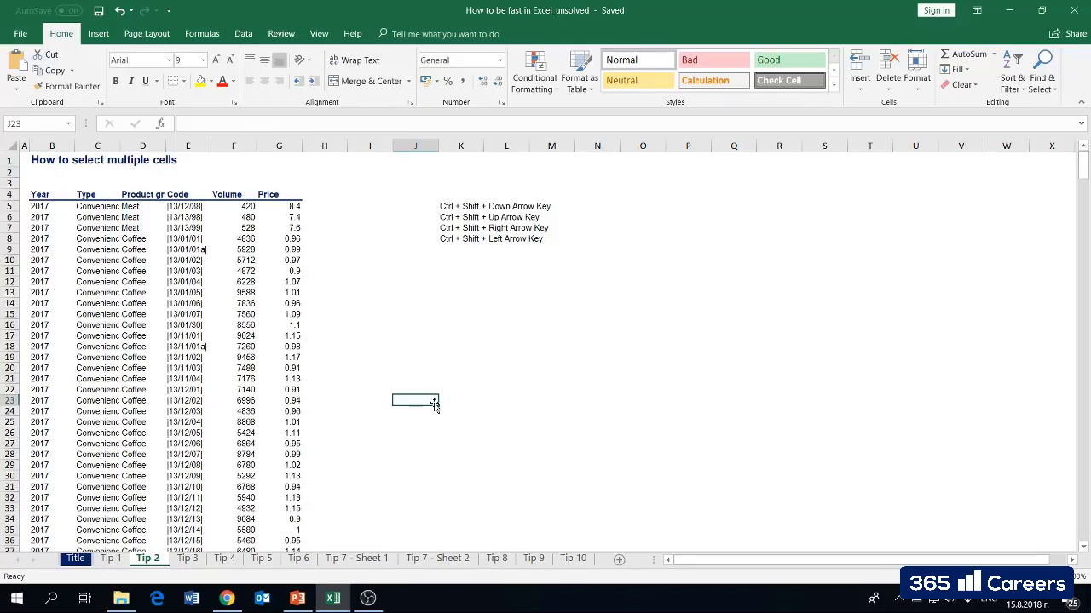
key(ctrl+Left)
key(ctrl+Up)
key(ctrl+Up)
key(ctrl+Left)
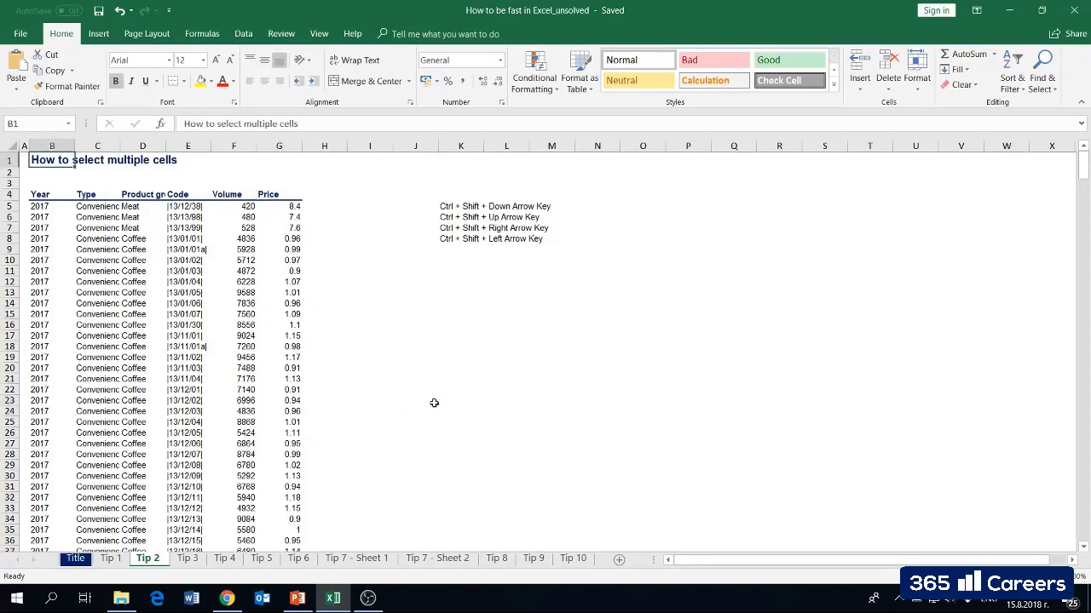
key(ctrl+Down)
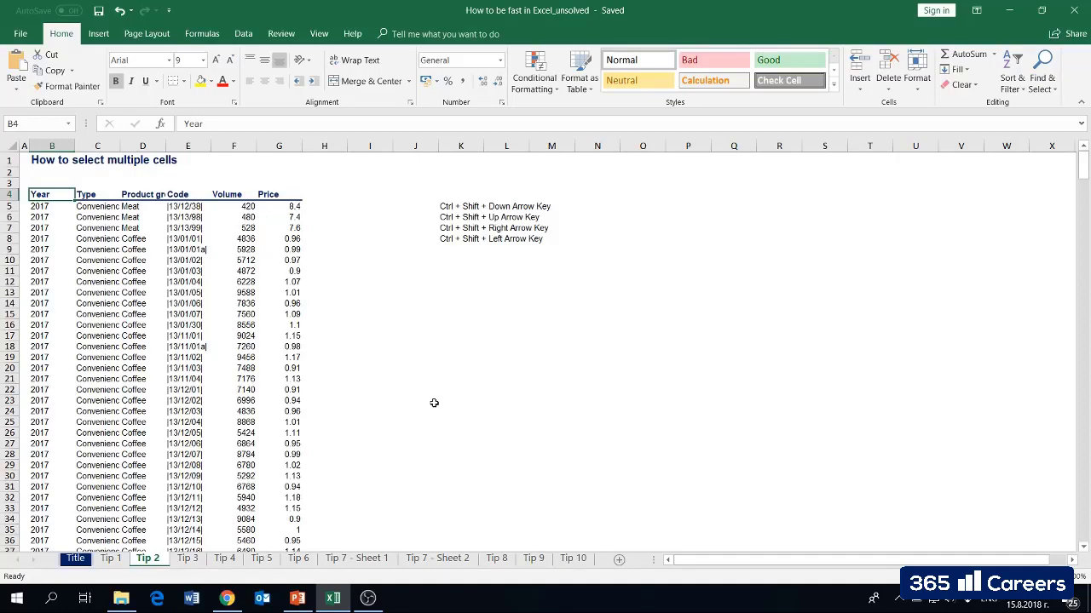
- Select the Year column row by row, then down to the last data row
key(shift+Down)
key(shift+Down)
key(shift+Down)
key(shift+Down)
key(shift+Down)
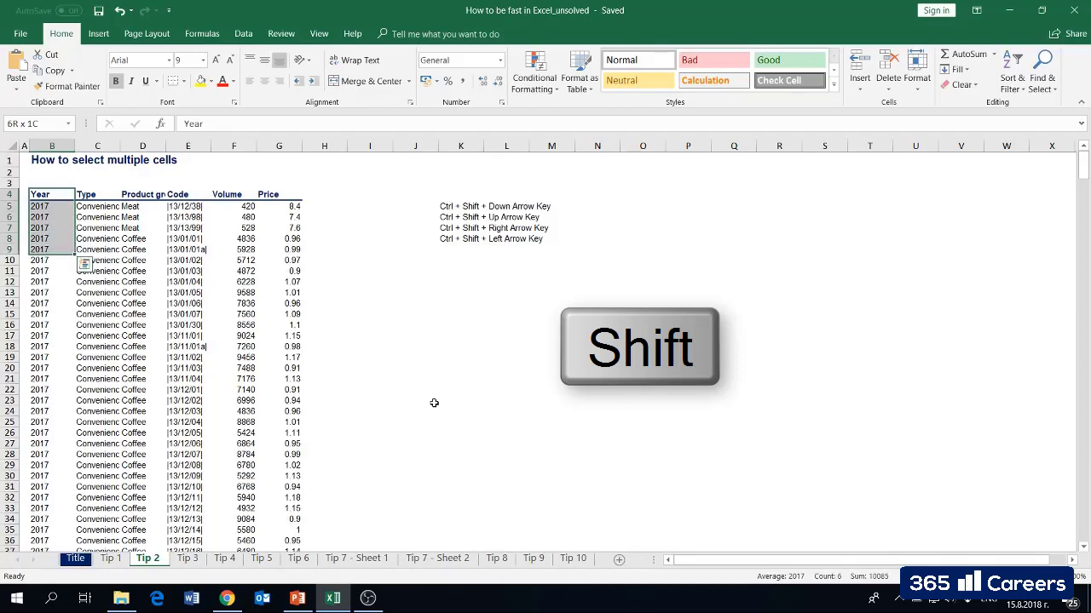
key(shift+Down)
key(shift+Down)
key(shift+Down)
key(shift+Down)
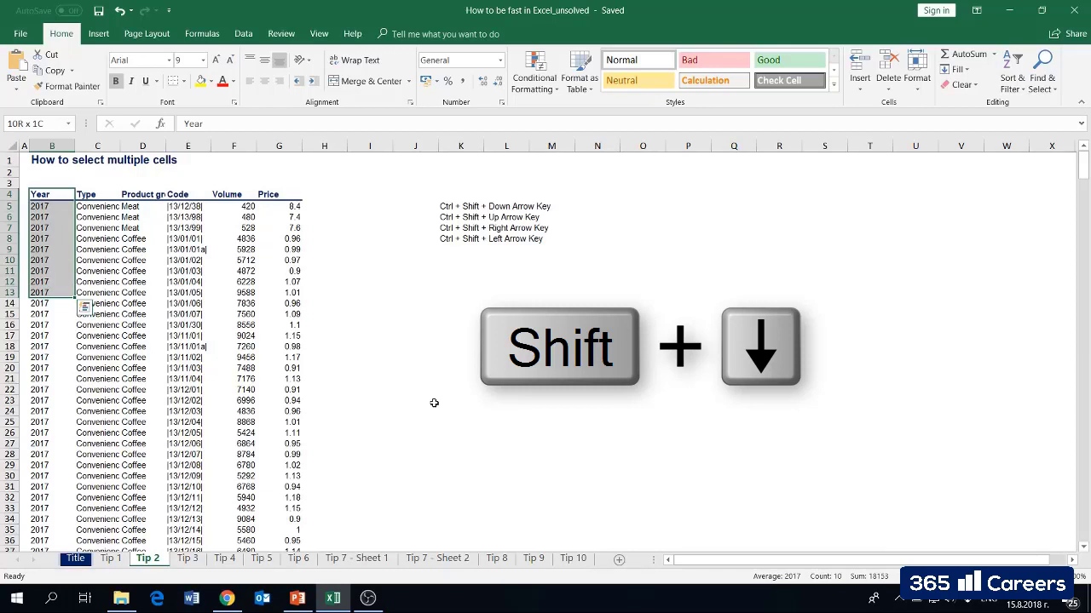
key(shift+Down)
key(shift+Down)
key(shift+Down)
key(shift+Down)
key(shift+Down)
key(shift+Down)
key(shift+Down)
key(shift+Down)
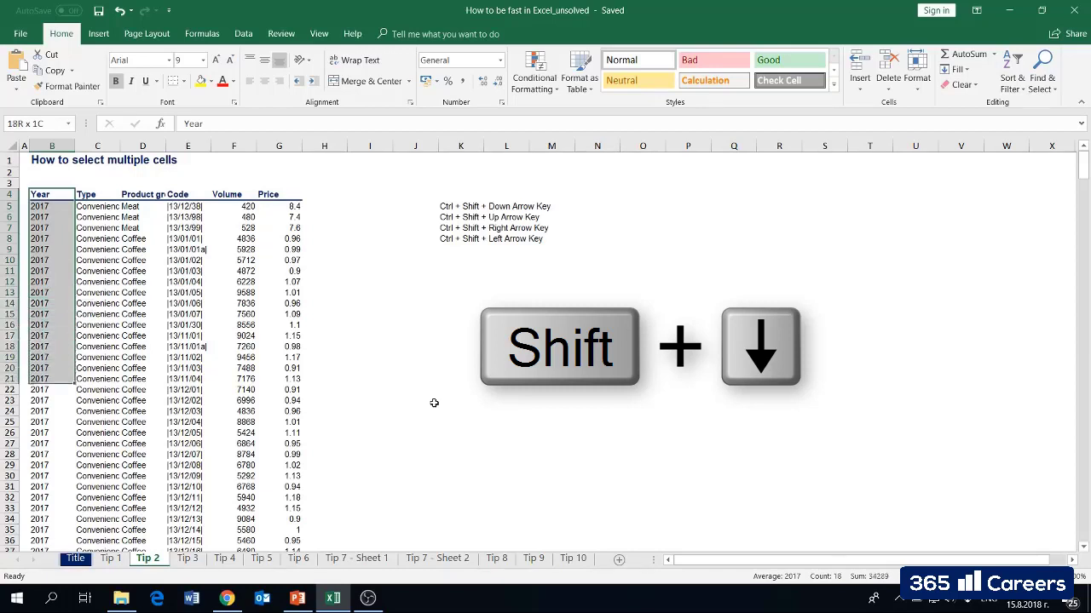
key(shift+Down)
key(shift+Down)
key(shift+Down)
key(shift+Down)
key(shift+Down)
key(shift+Down)
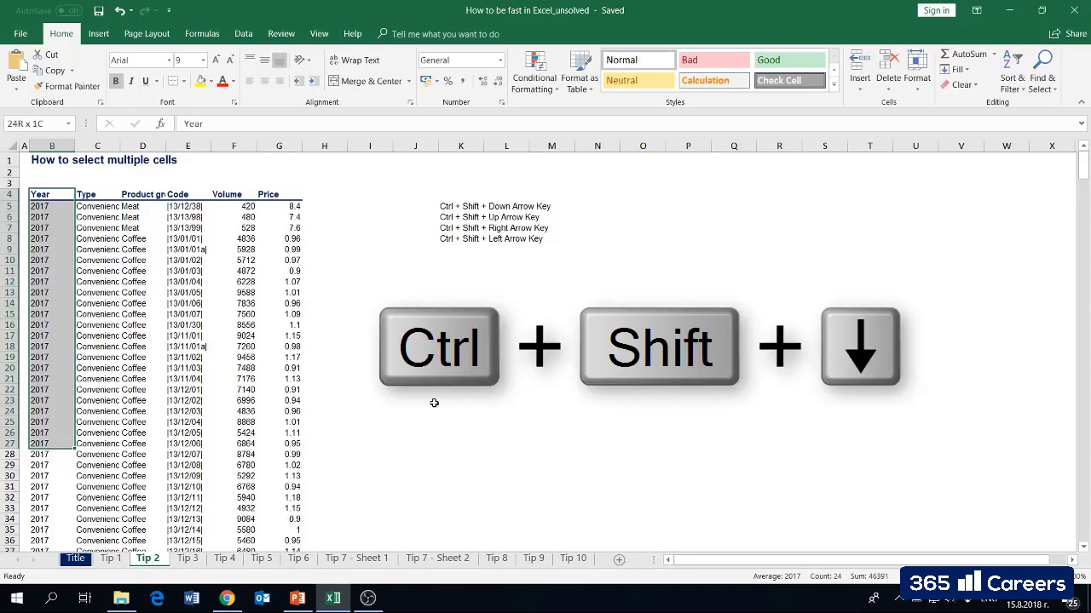
key(ctrl+shift+Down)
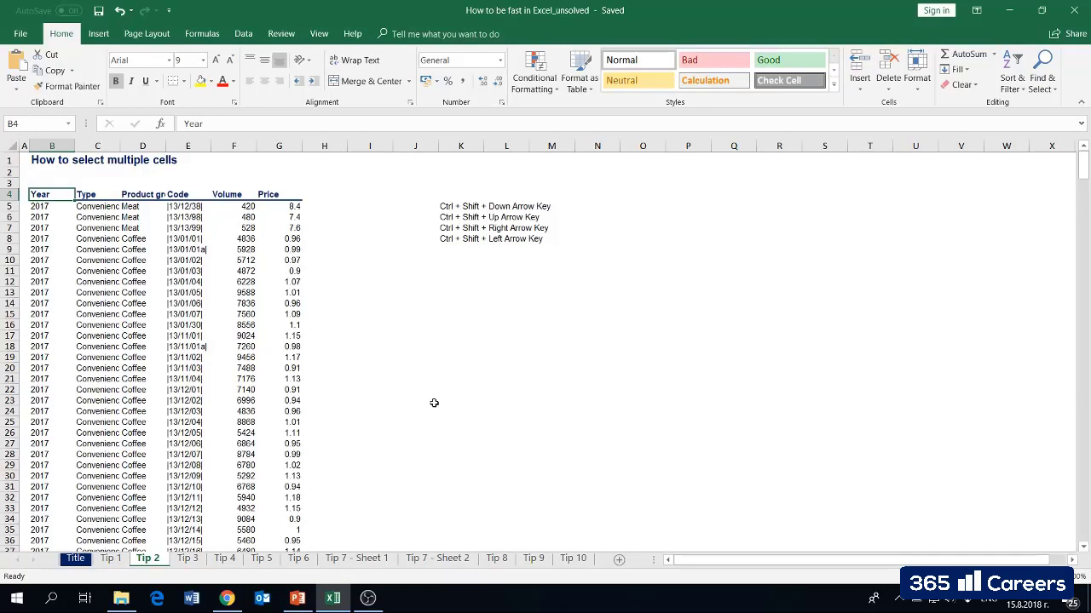
- Extend the selection over Year and Type columns to the data's end, then Type alone
key(shift+Right)
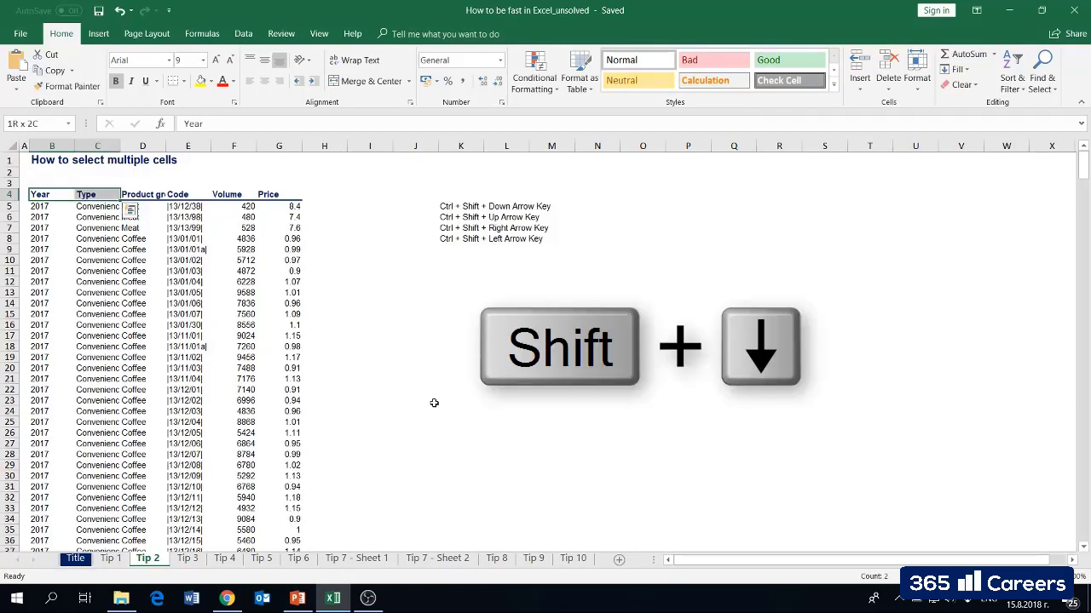
key(shift+Down)
key(shift+Down)
key(shift+Down)
key(shift+Down)
key(shift+Down)
key(shift+Down)
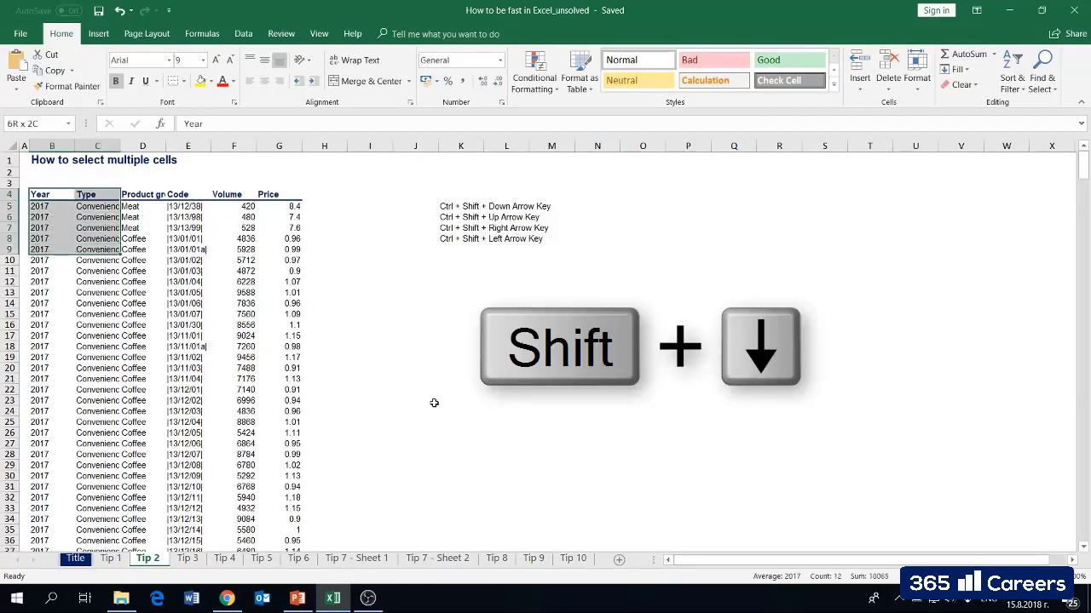
key(shift+Down)
key(shift+Down)
key(shift+Down)
key(shift+Down)
key(shift+Down)
key(shift+Down)
key(shift+Down)
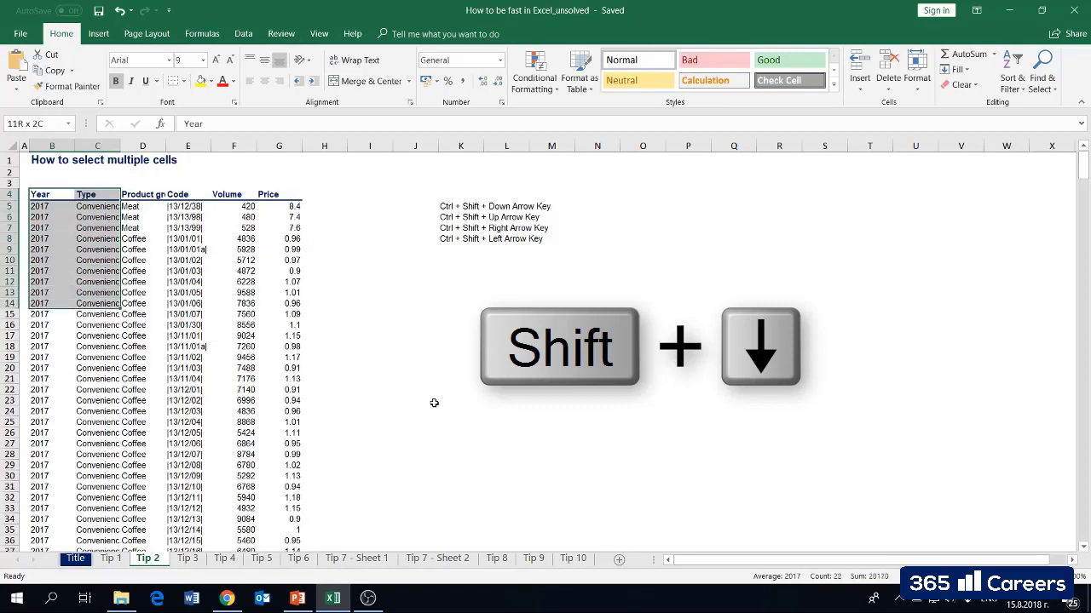
key(shift+Down)
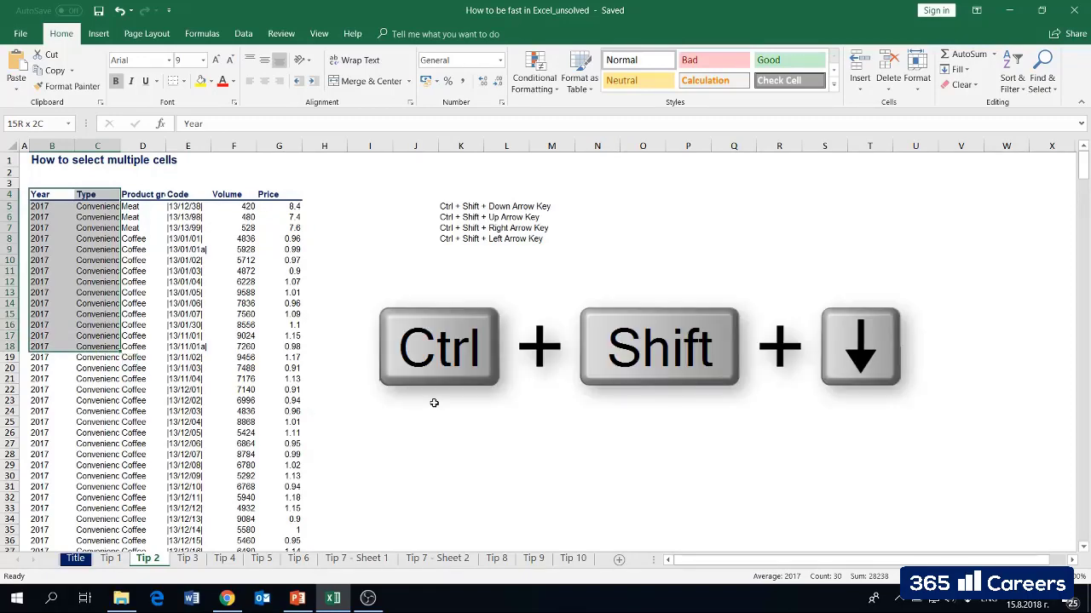
key(ctrl+shift+Down)
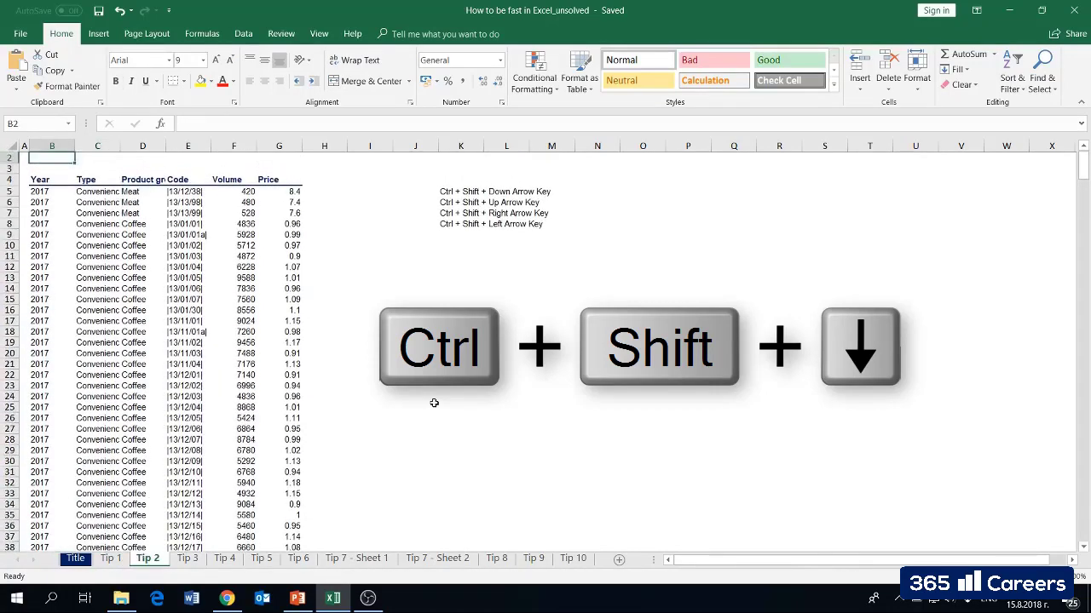
key(Right)
key(Down)
key(Down)
key(ctrl+shift+Down)
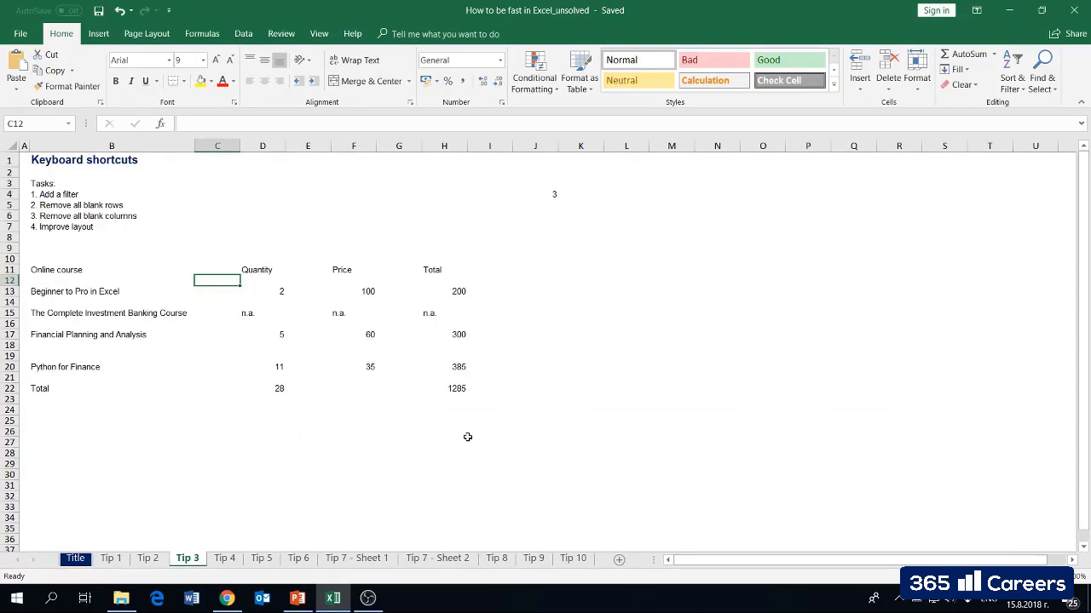
key(Up)
key(Left)
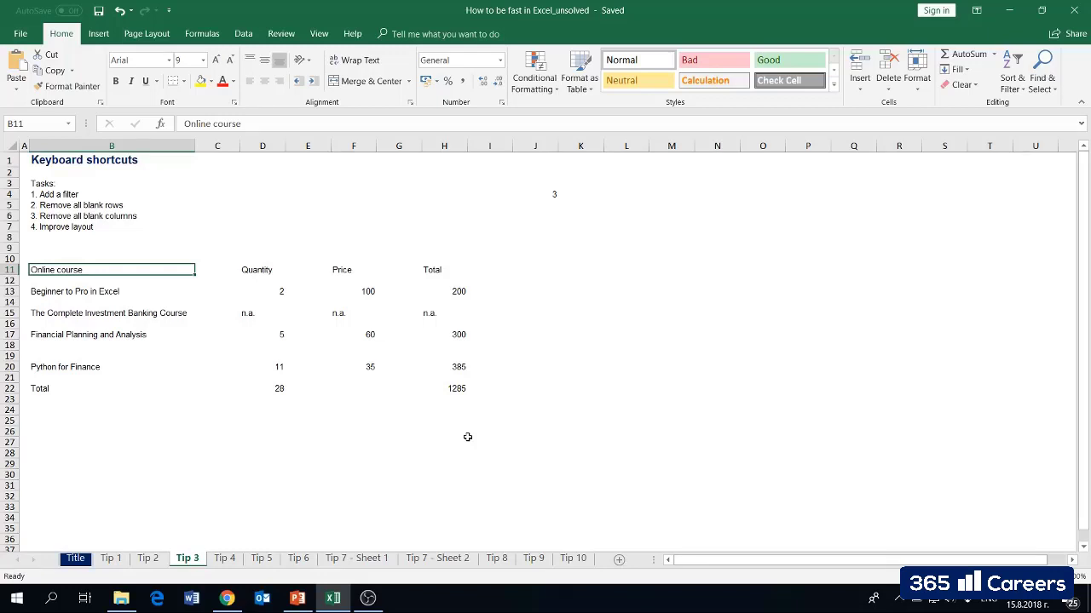
key(shift+Right)
key(shift+Right)
key(shift+Right)
key(shift+Right)
key(shift+Right)
key(shift+Right)
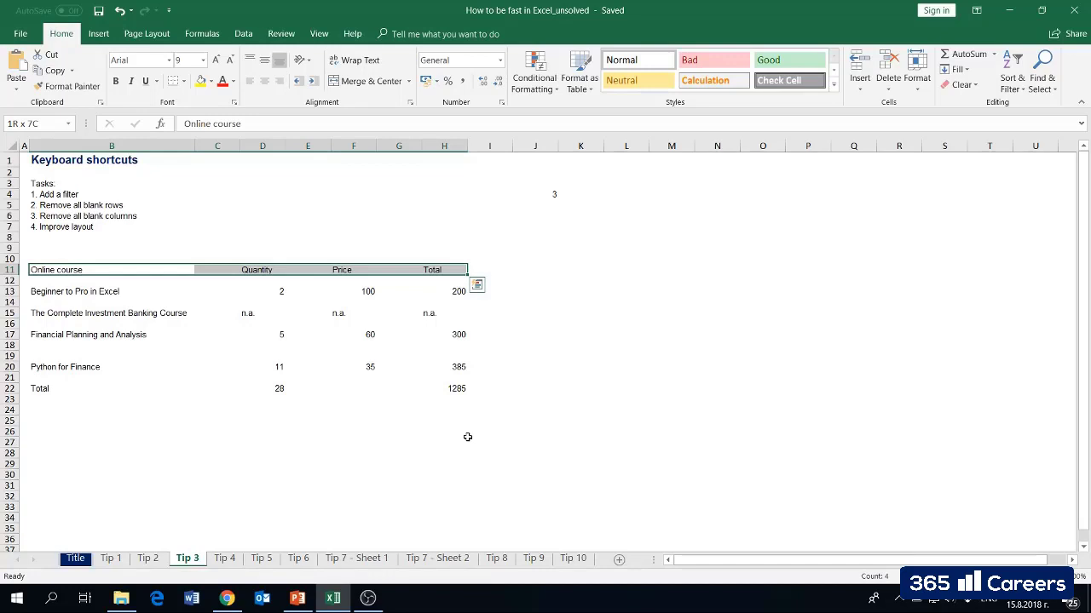
key(shift+Down)
key(shift+Down)
key(shift+Down)
key(shift+Down)
key(shift+Down)
key(shift+Down)
key(shift+Down)
key(shift+Down)
key(shift+Down)
key(shift+Down)
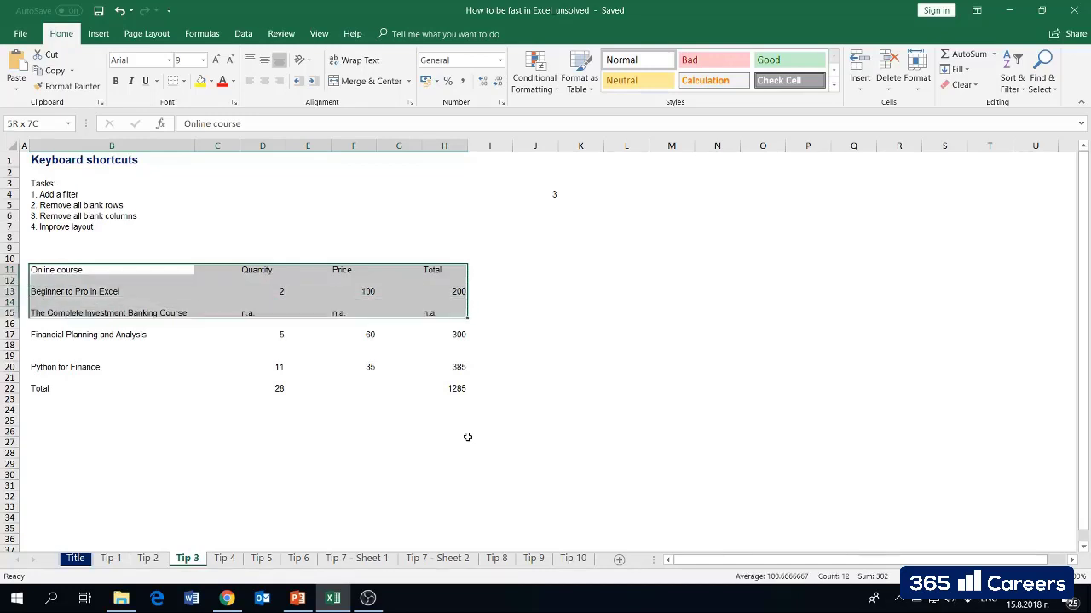
key(shift+Down)
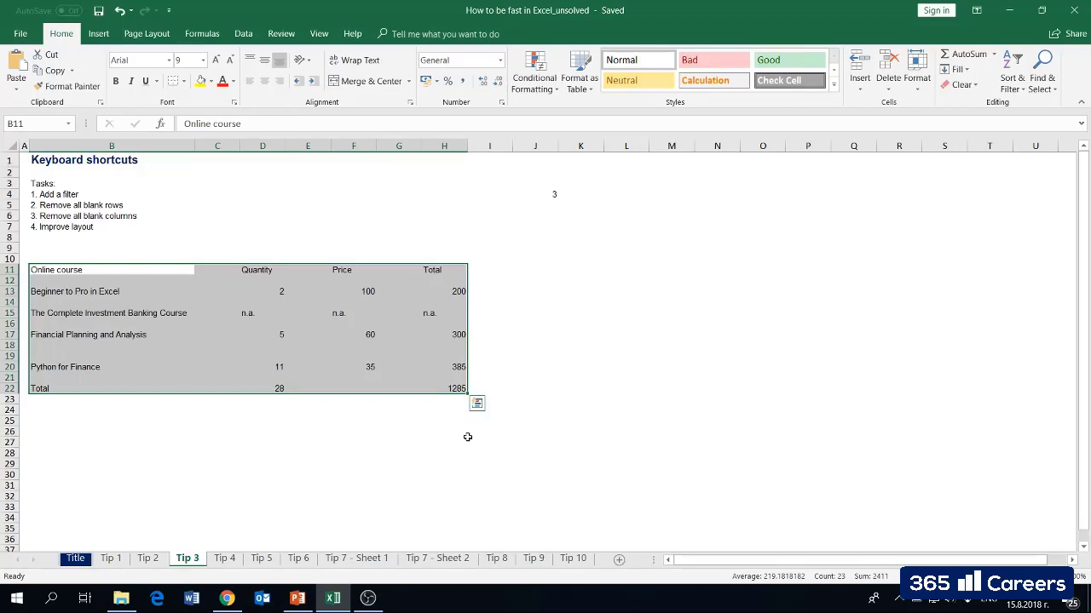
key(Up)
key(Up)
key(Up)
key(Up)
key(Up)
key(Up)
key(Up)
key(shift+Down)
key(shift+Down)
key(shift+Down)
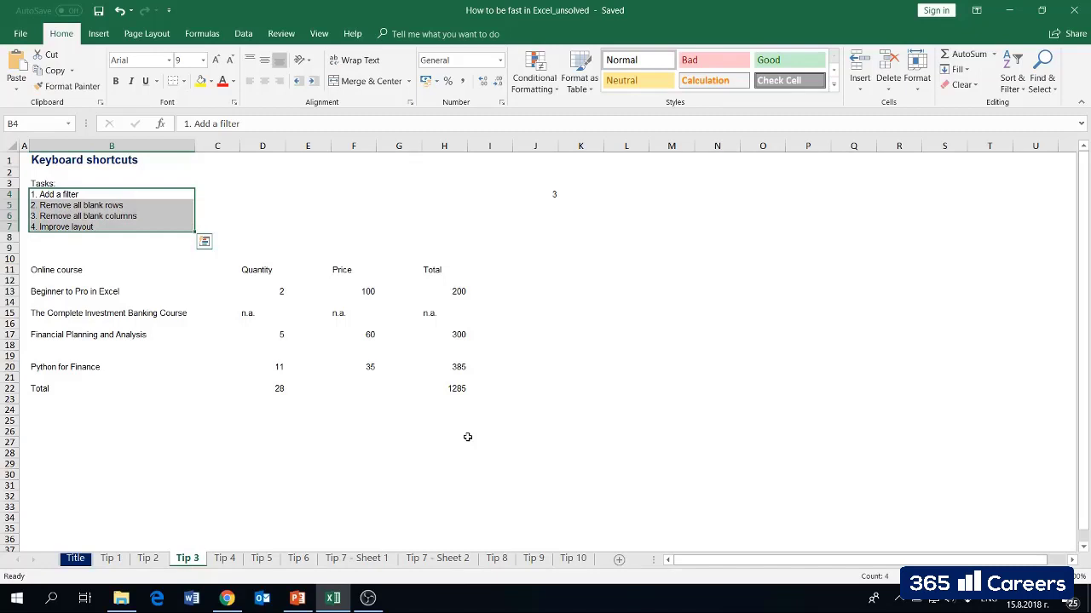
key(Down)
key(Down)
key(Down)
key(Down)
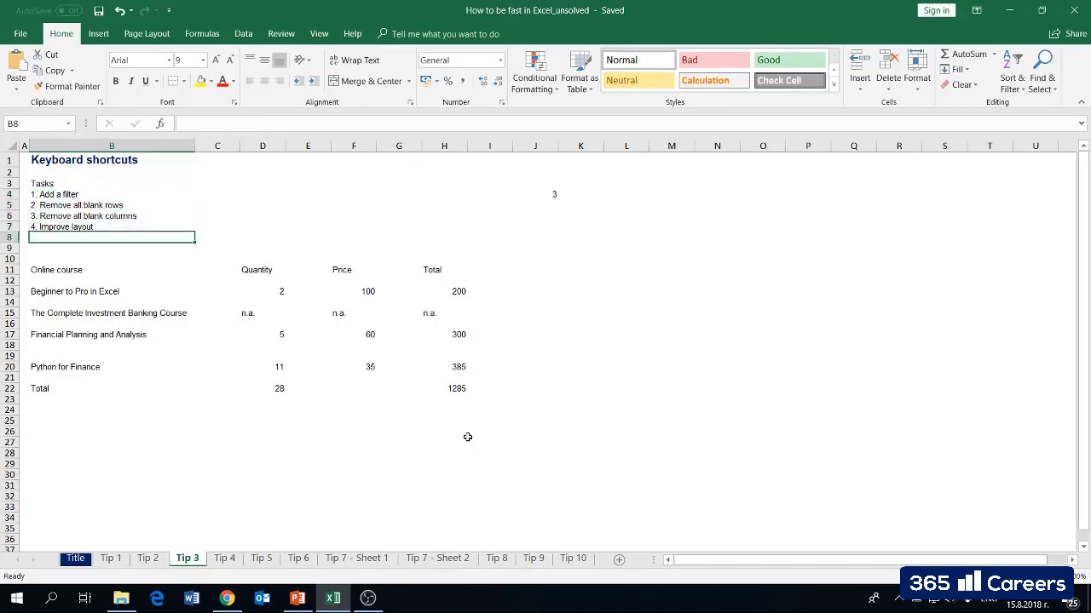
key(Down)
key(Down)
key(Down)
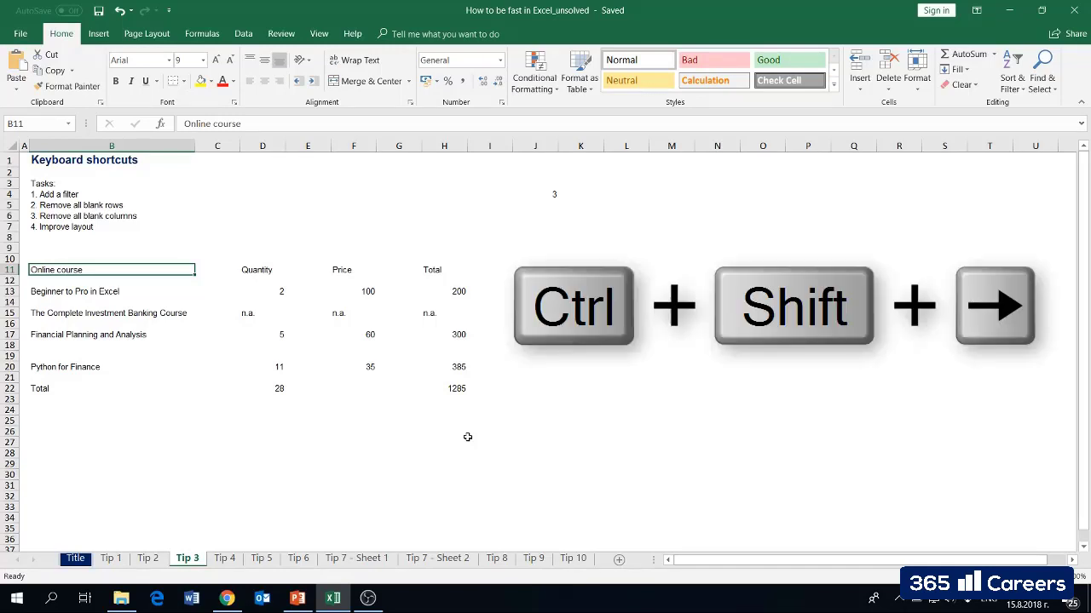
key(ctrl+shift+Right)
key(ctrl+shift+Right)
key(ctrl+shift+Right)
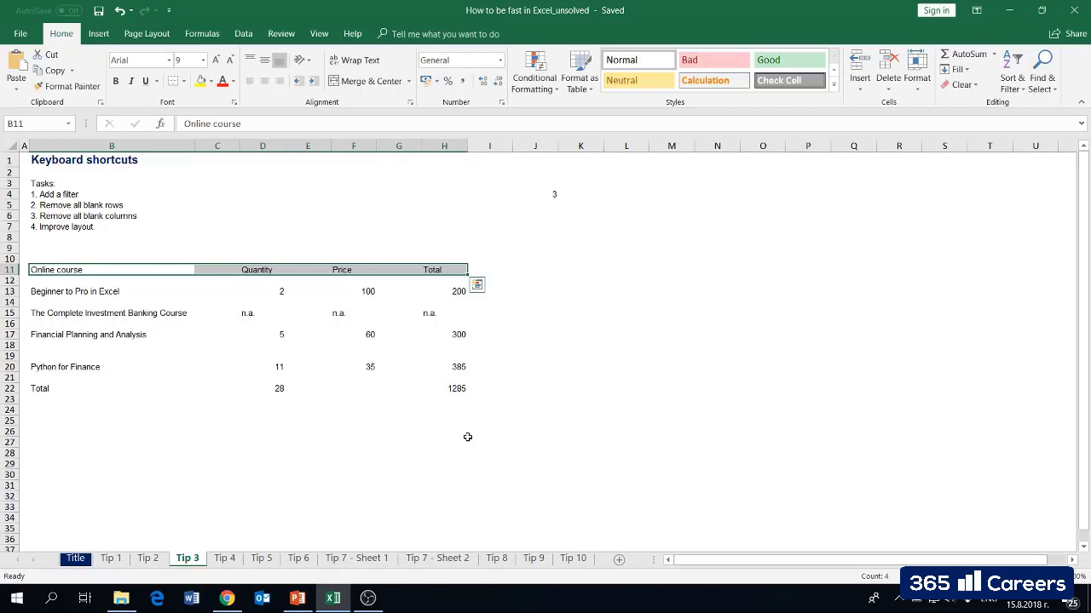
key(alt)
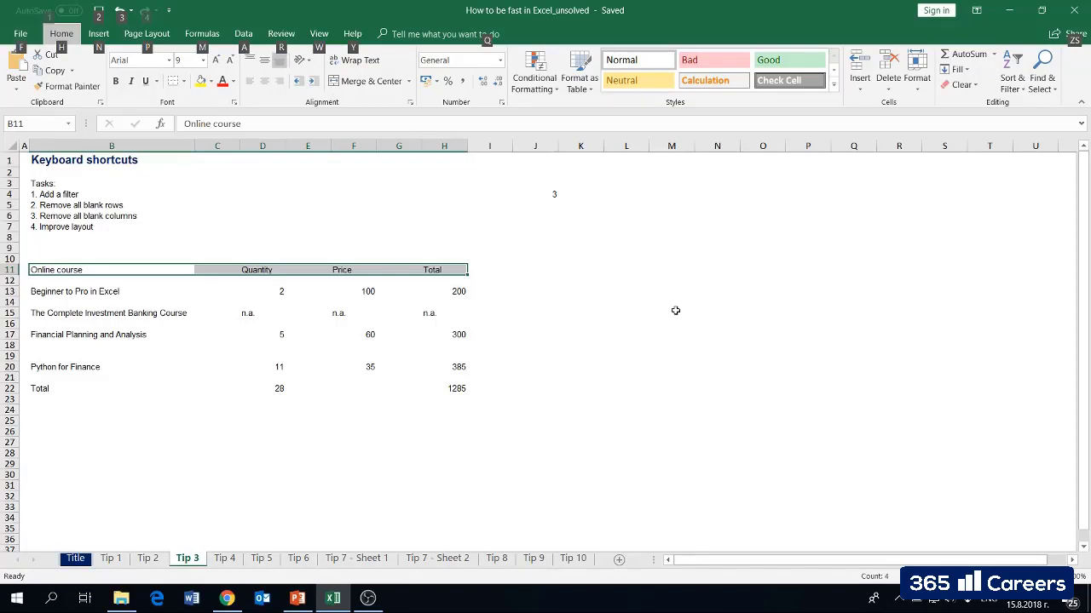
- Add filter dropdowns to the header row with Alt, A, T
key(Escape)
key(alt)
key(a)
key(t)
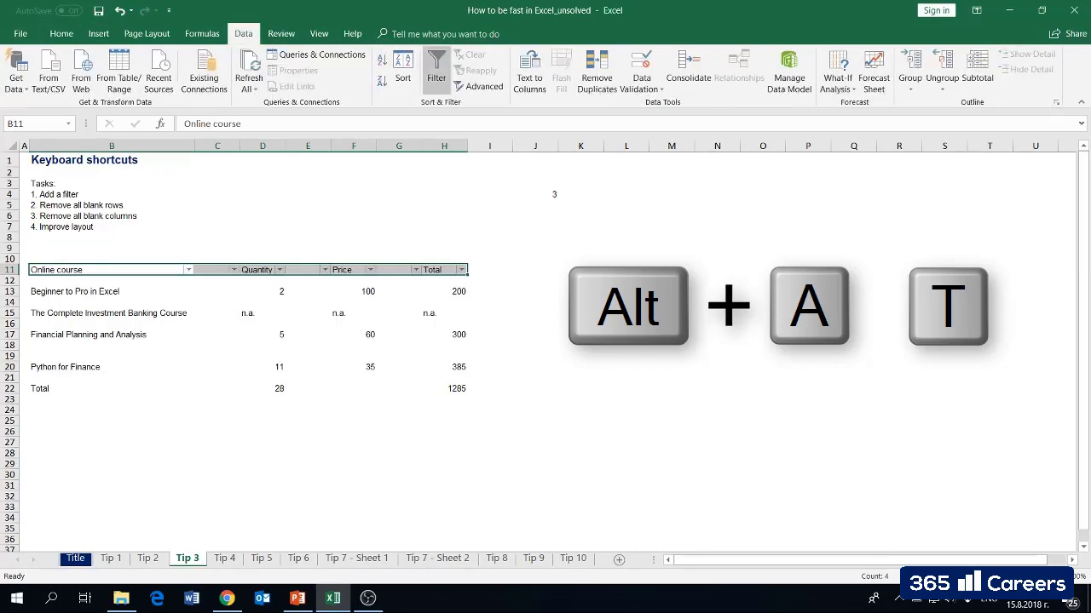
- Select the header row from Online course and remove the filters again
key(Right)
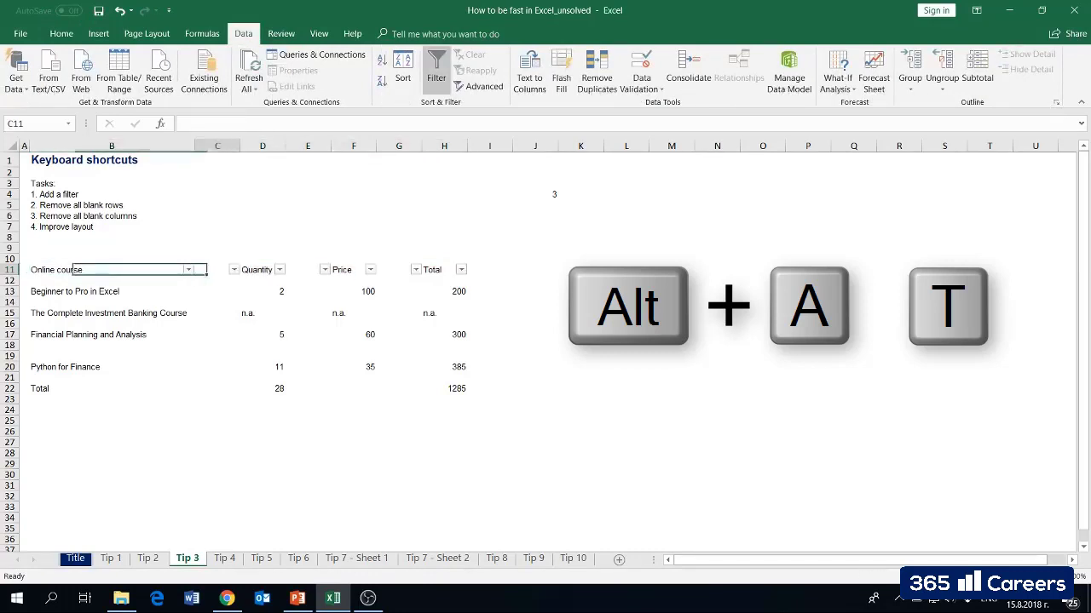
key(Home)
click(111, 270)
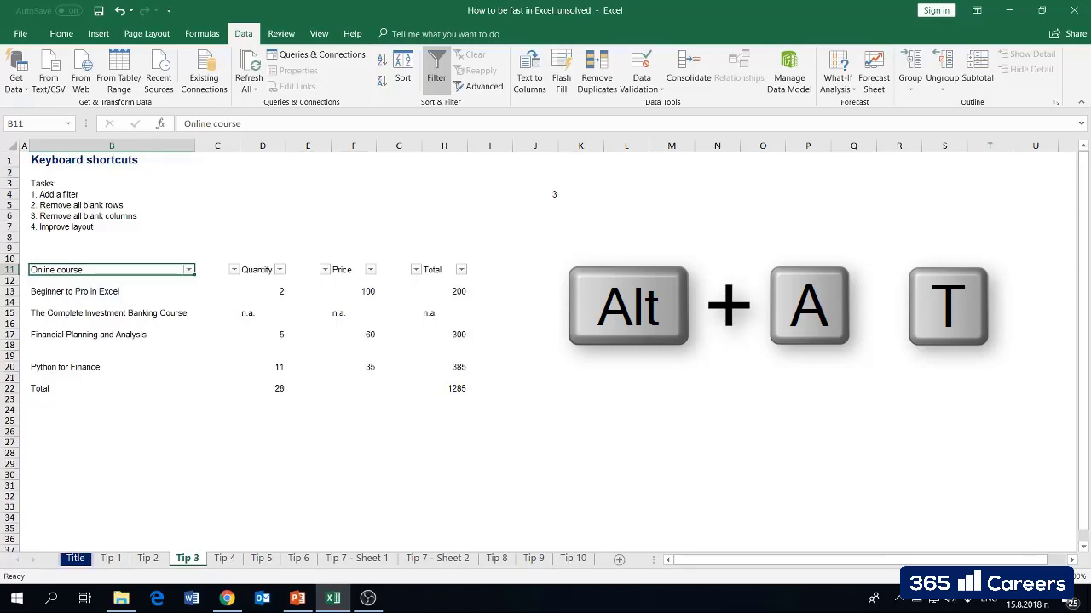
key(shift+Right)
key(shift+Right)
key(shift+Right)
key(shift+Right)
key(shift+Right)
key(shift+Right)
key(alt+a)
key(t)
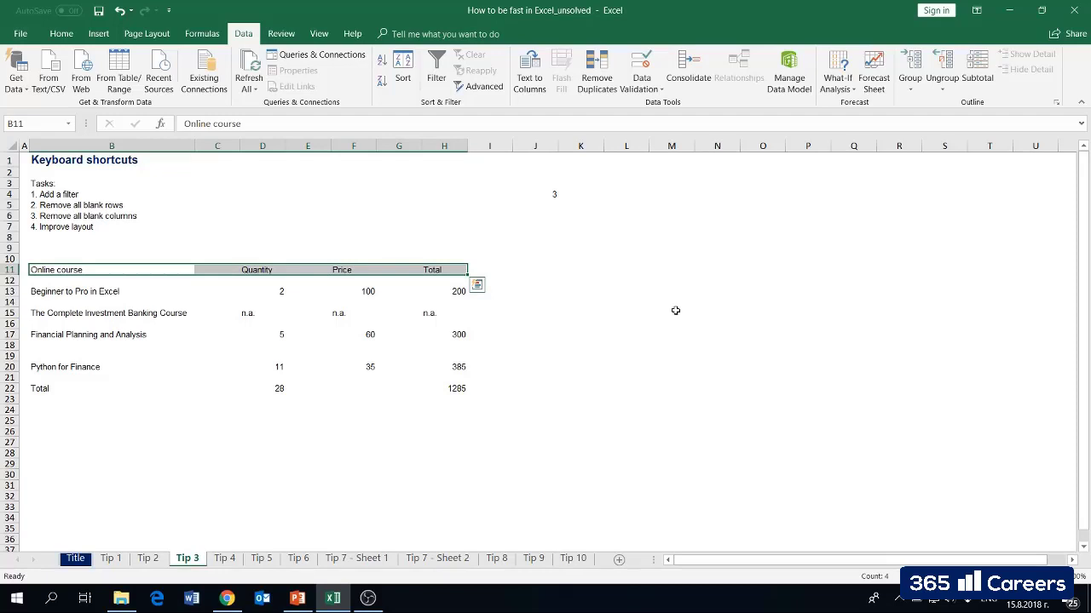
- Extend the selection over the course rows down to the Total row
key(shift+Down)
key(shift+Down)
key(shift+Down)
key(shift+Down)
key(shift+Down)
key(shift+Down)
key(shift+Down)
key(shift+Down)
key(shift+Down)
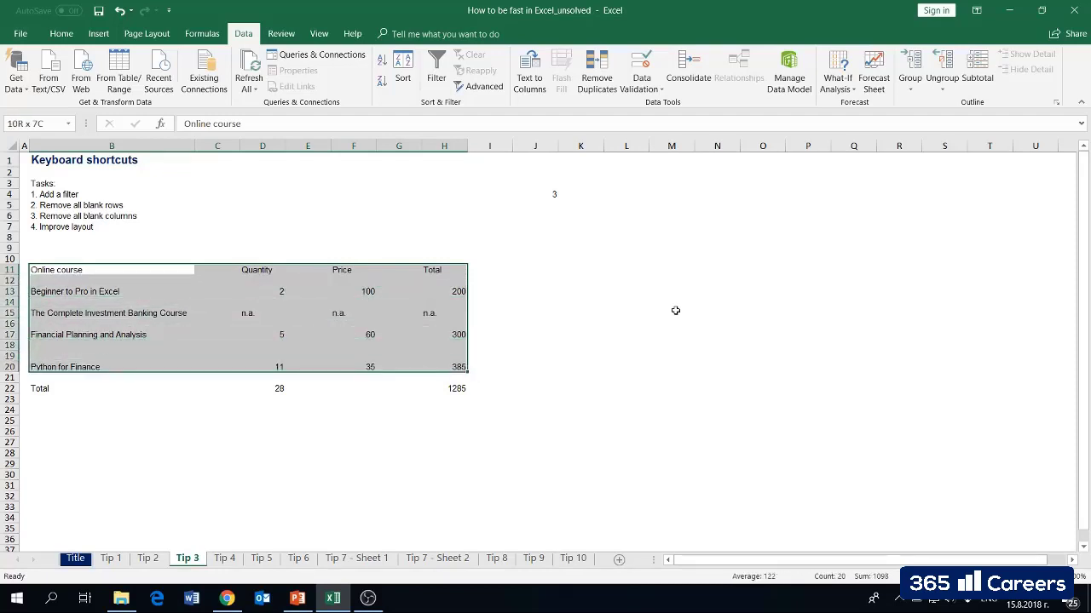
key(shift+Down)
key(shift+Down)
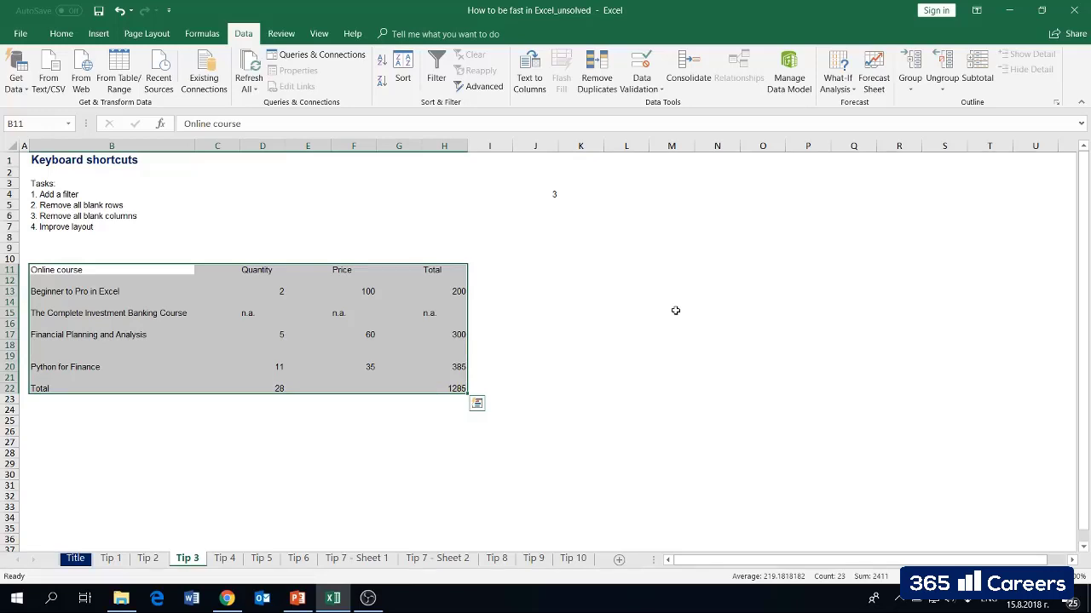
key(Down)
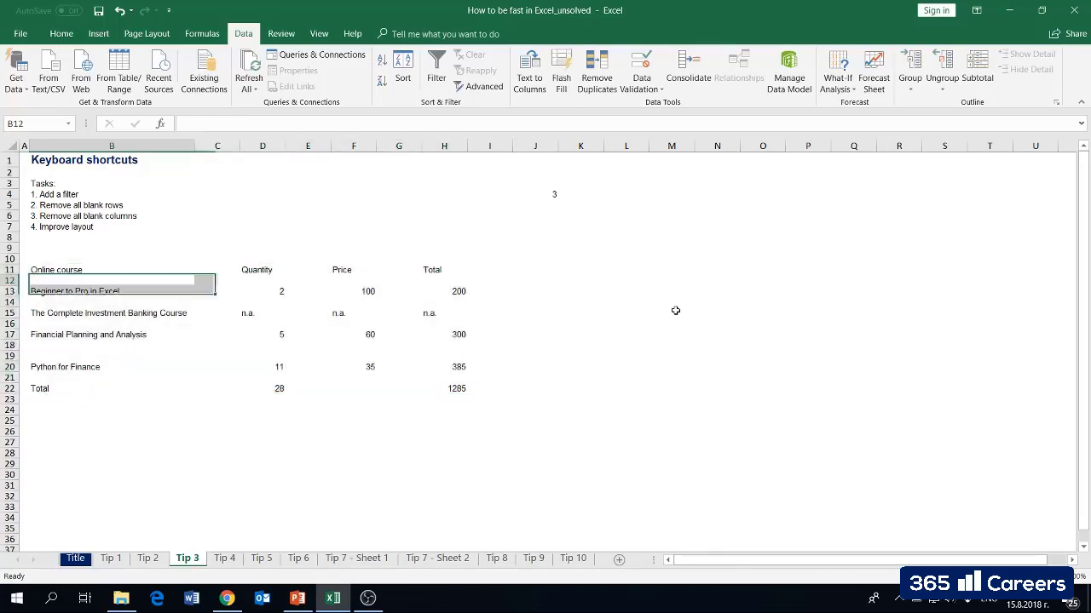
key(Right)
- Select the whole course table from the Online course header down to Total
key(Right)
key(Right)
key(Down)
key(Down)
key(Left)
key(Left)
key(Up)
key(Left)
key(shift+Right)
key(shift+Down)
key(shift+Down)
key(shift+Right)
key(shift+Down)
key(shift+Down)
key(shift+Right)
key(shift+Down)
key(shift+Down)
key(shift+Right)
key(shift+Down)
key(shift+Down)
key(shift+Right)
key(shift+Down)
key(Up)
key(Right)
key(Left)
key(Up)
key(shift+Right)
key(shift+Right)
key(shift+Right)
key(shift+Right)
key(shift+Right)
key(shift+Right)
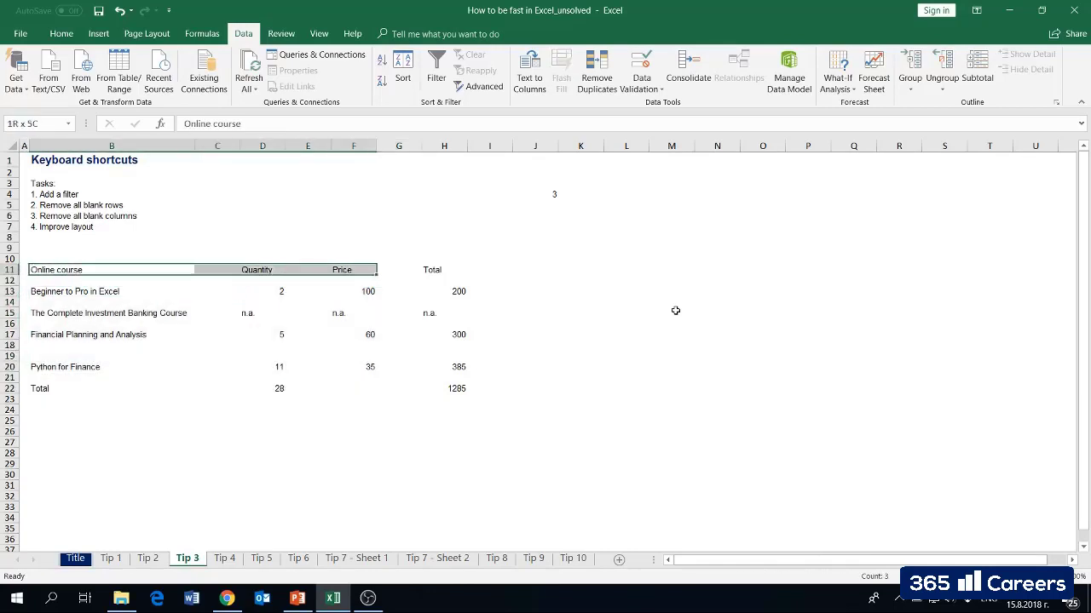
key(shift+Down)
key(shift+Down)
key(shift+Down)
key(shift+Down)
key(shift+Down)
key(shift+Down)
key(shift+Down)
key(shift+Down)
key(shift+Down)
key(shift+Down)
key(shift+Down)
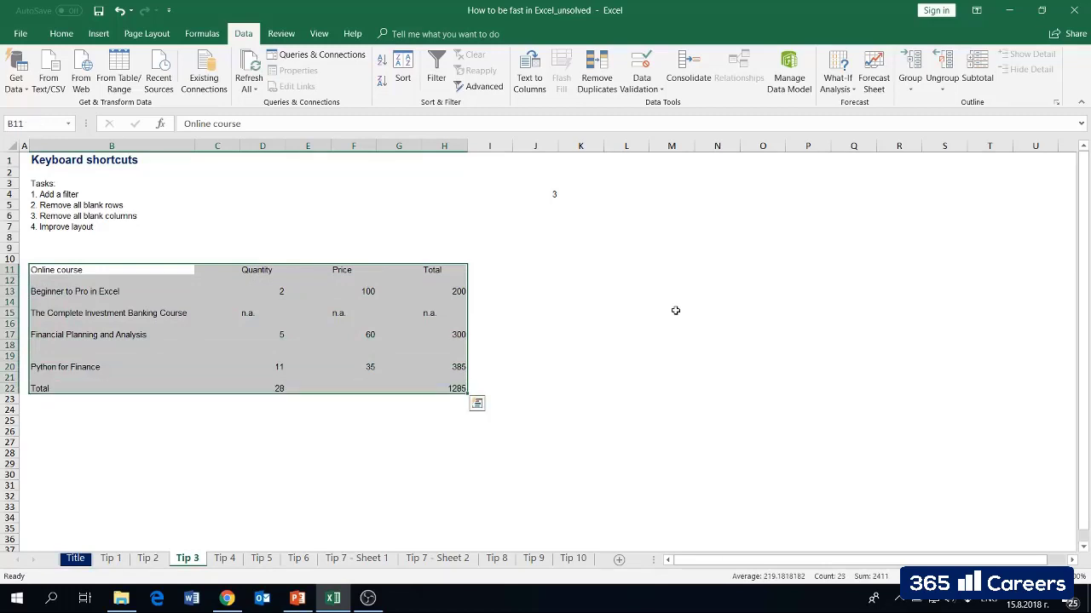
- Turn on filtering for the selected course table with Alt, A, T
key(alt)
key(a)
key(t)
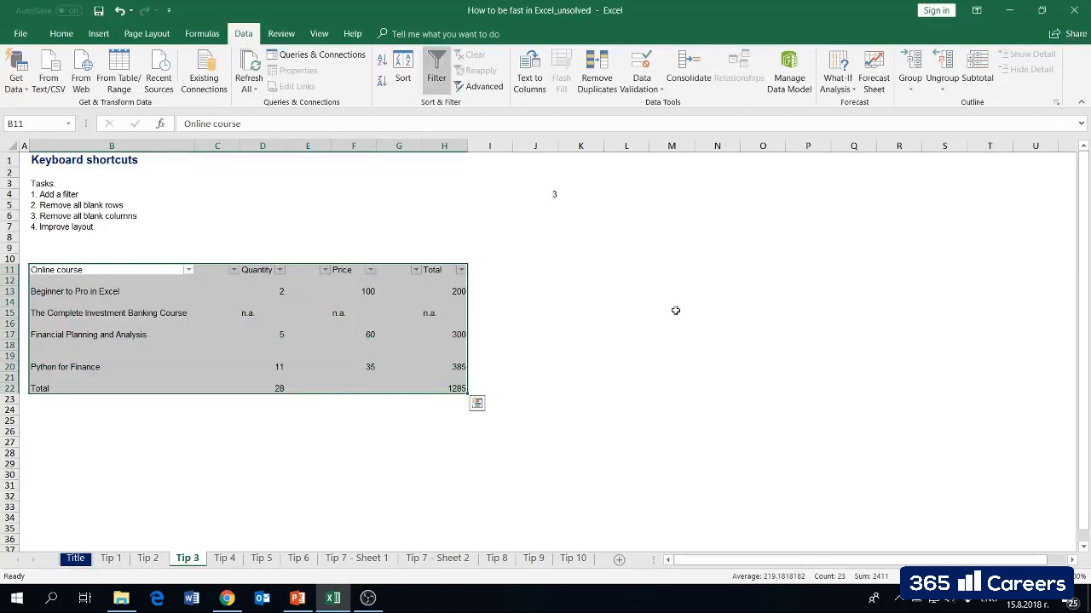
key(Right)
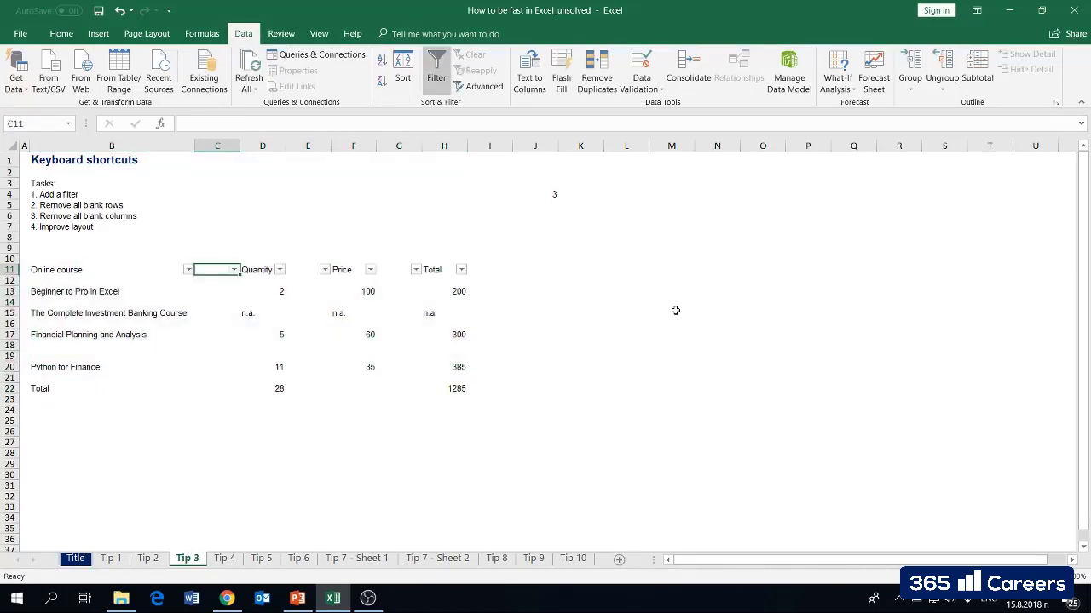
key(Left)
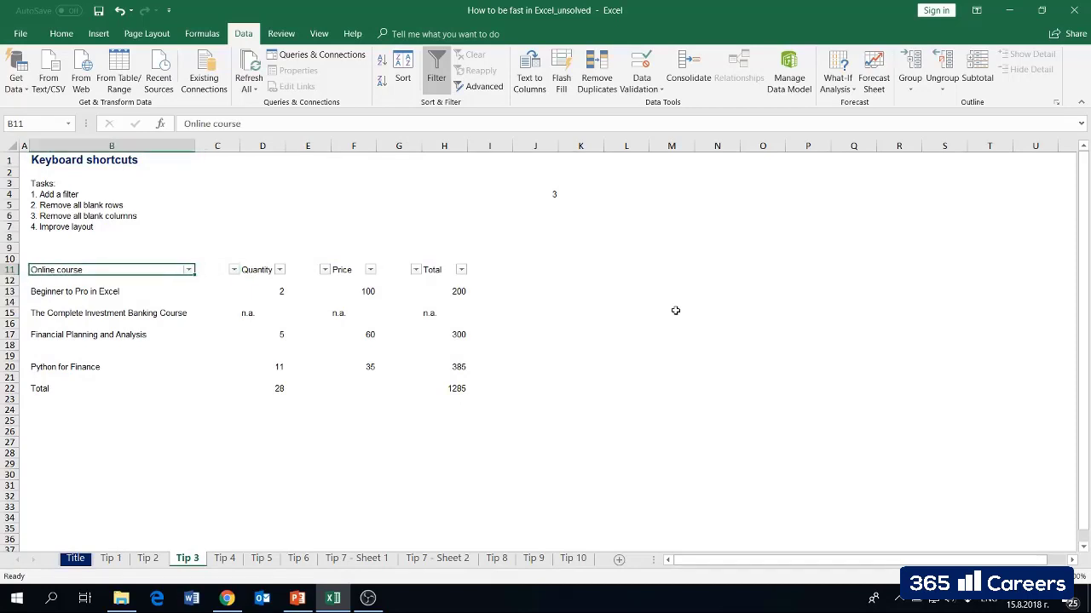
- Move to the Online course header and preview its filter options without changes
key(Right)
key(Down)
key(Up)
key(Up)
key(Up)
key(Up)
key(Up)
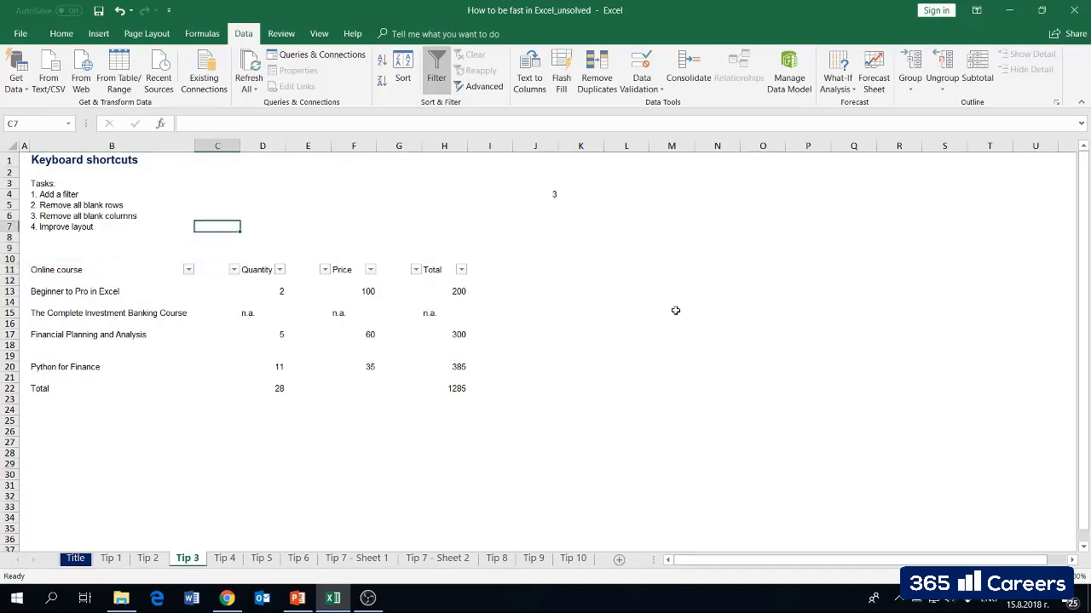
key(Up)
key(Left)
key(Up)
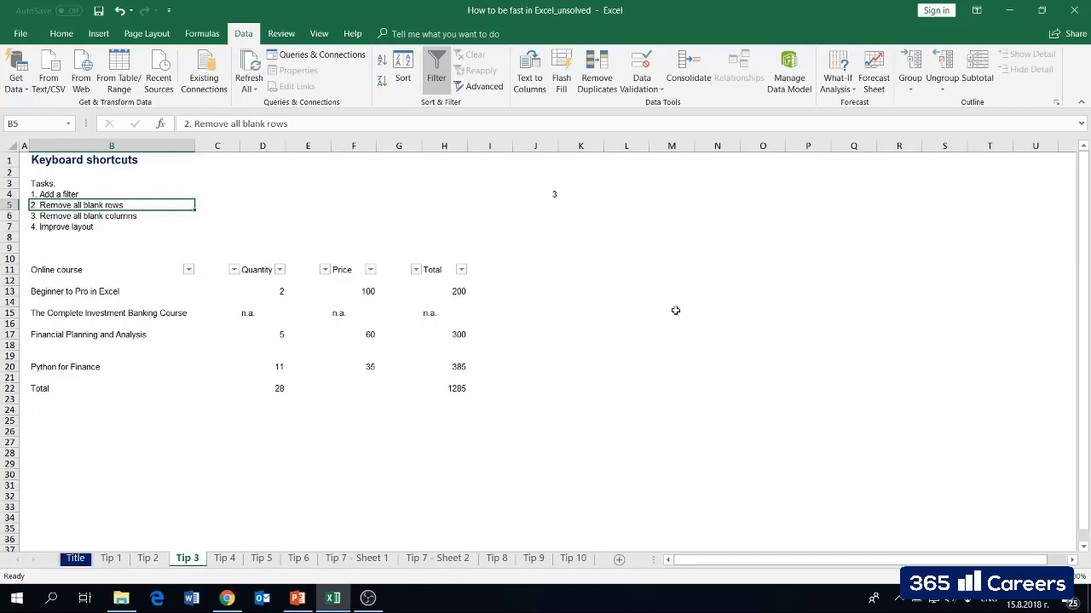
key(Down)
key(Down)
key(Down)
key(Down)
key(Down)
key(Down)
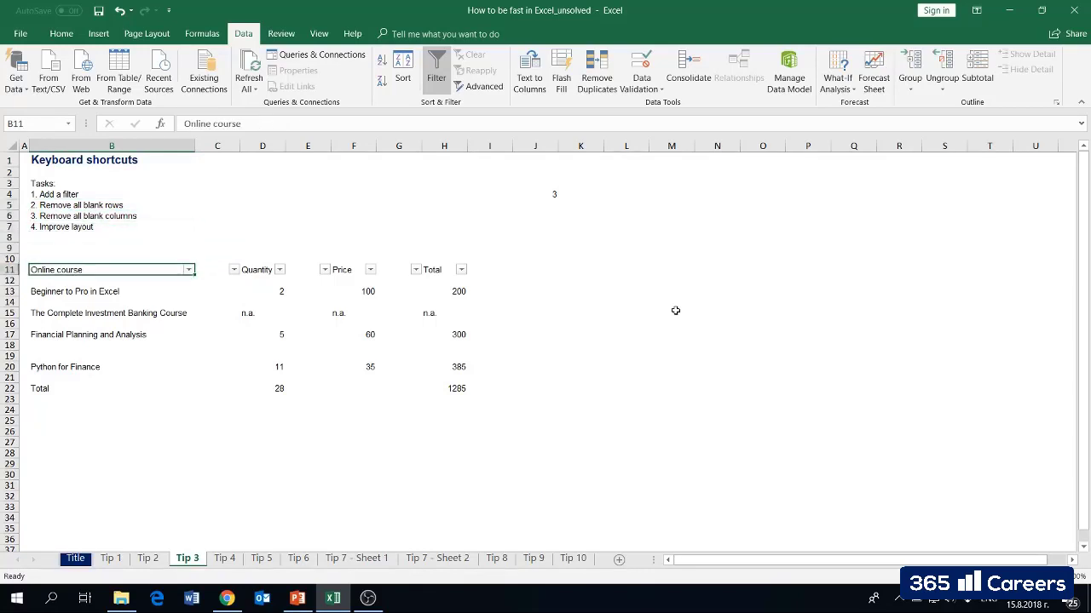
key(alt+Down)
key(Down)
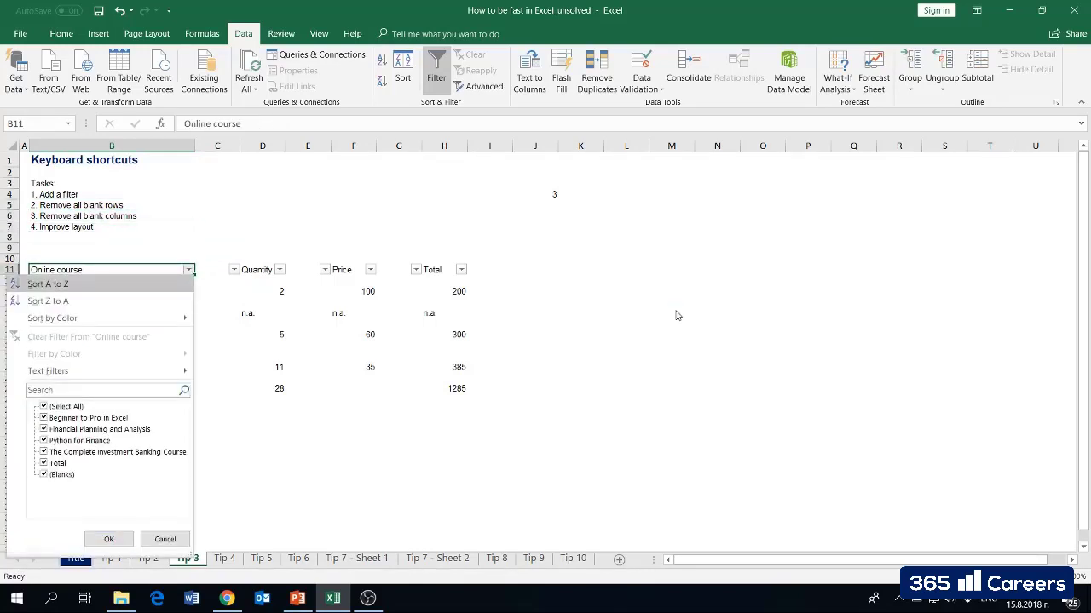
key(Escape)
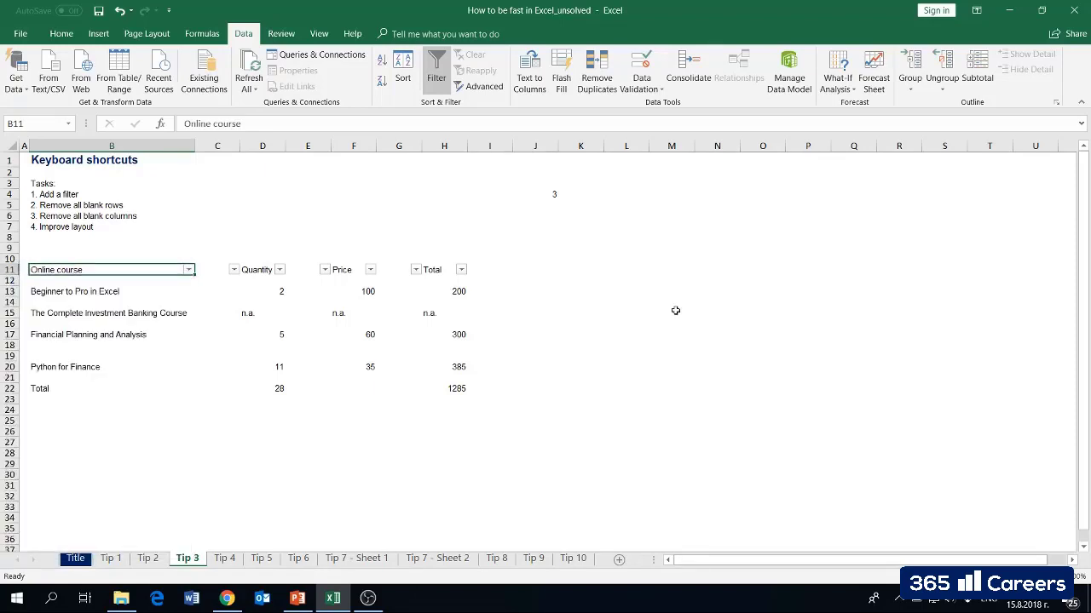
- Filter the Online course column to show only (Blanks), unticking all other values
key(alt+Down)
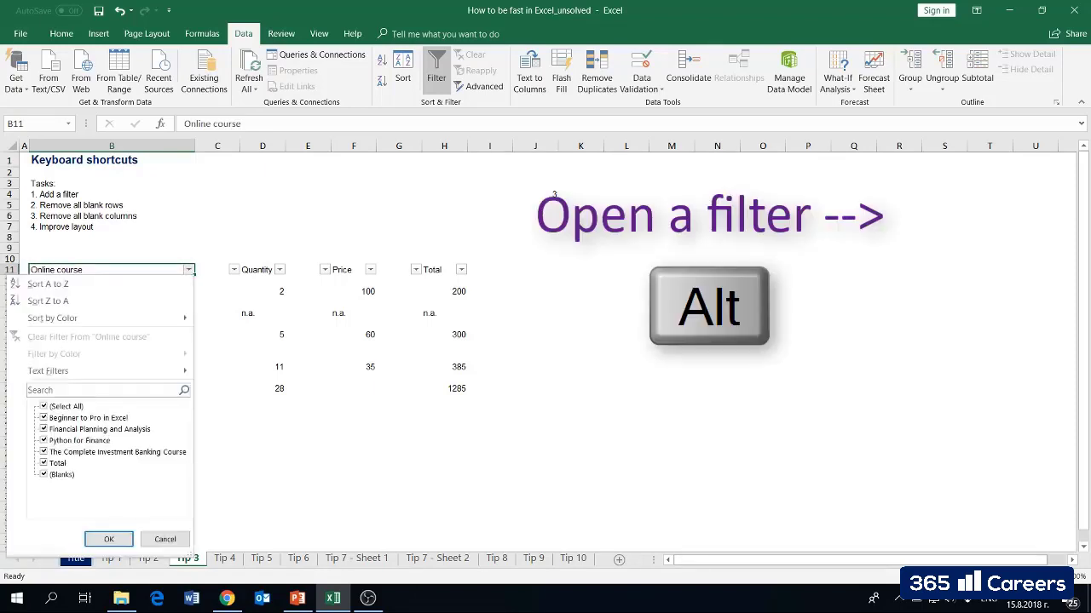
key(Tab)
key(space)
key(Down)
key(Down)
key(Down)
key(Down)
key(Down)
key(Up)
key(Up)
key(Up)
key(Up)
key(Up)
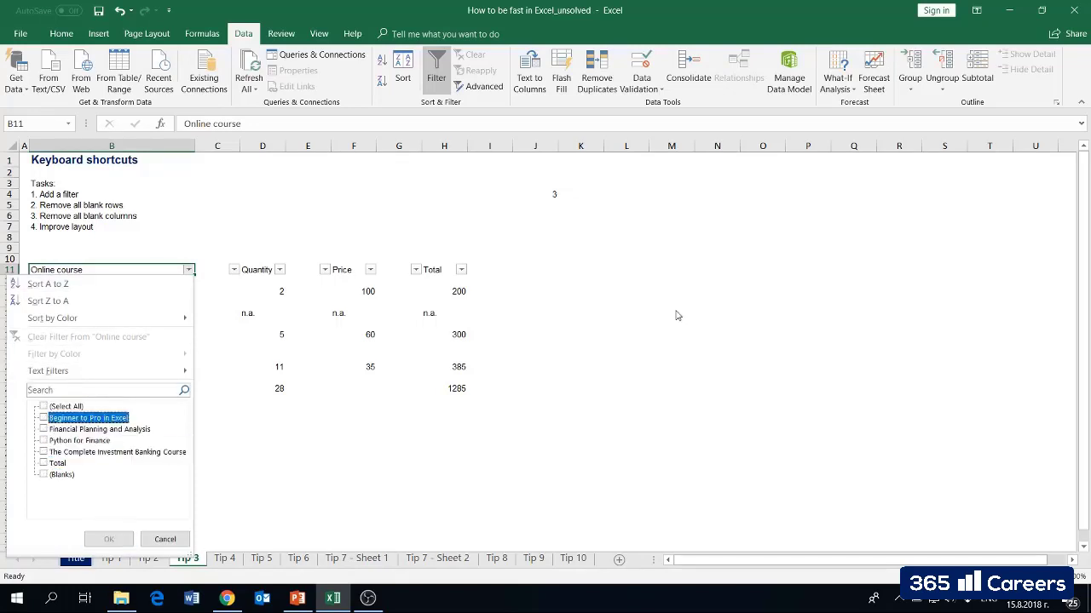
key(Down)
key(Down)
key(Down)
key(Down)
key(Down)
key(Down)
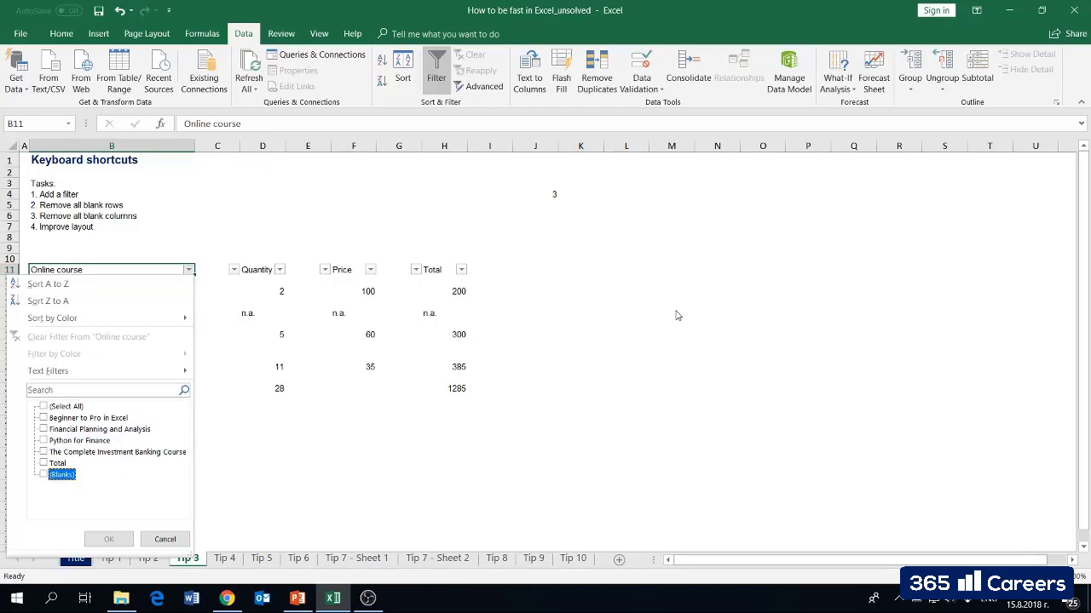
key(space)
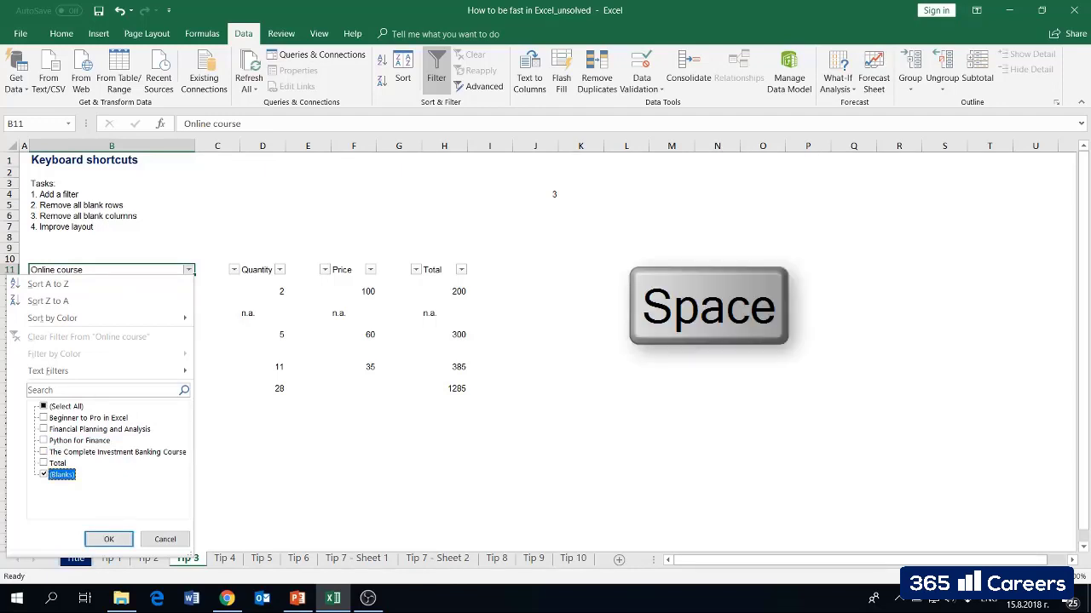
key(Return)
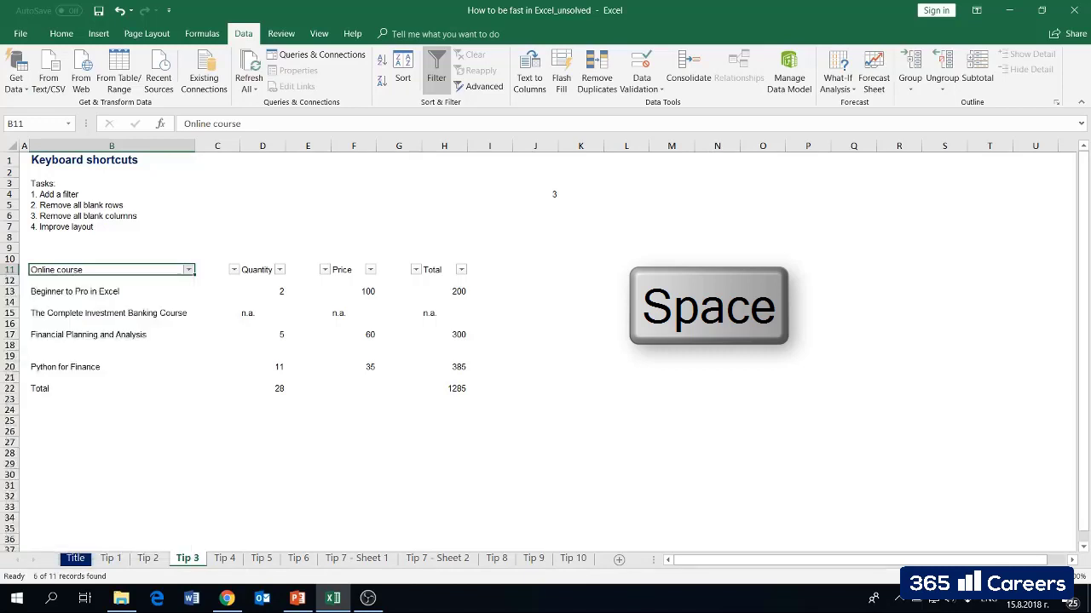
click(217, 274)
- Select the blank rows 12 through 32 and delete them
click(111, 280)
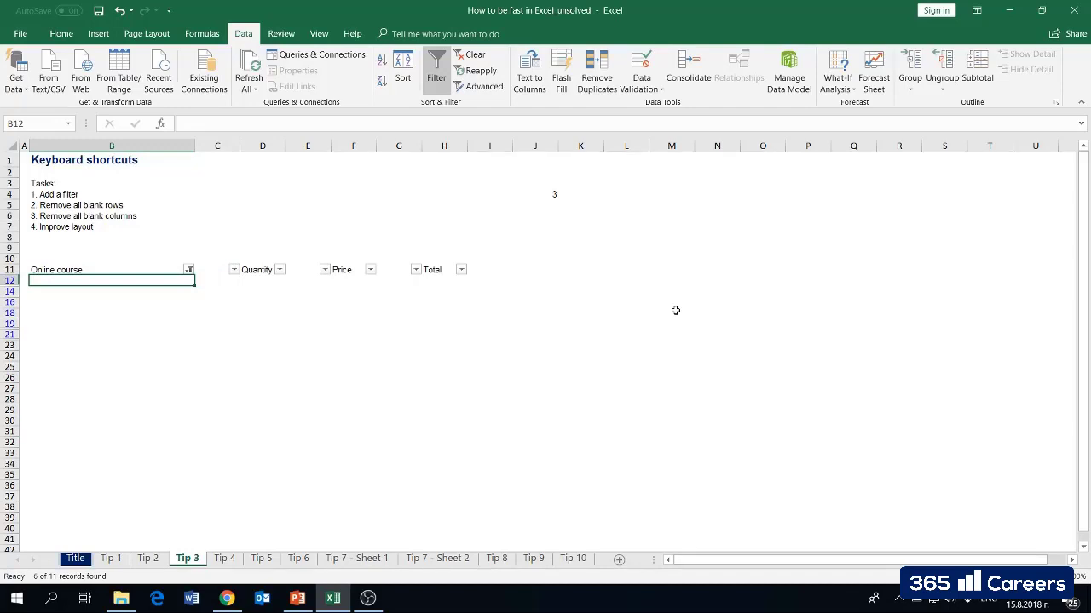
key(shift+space)
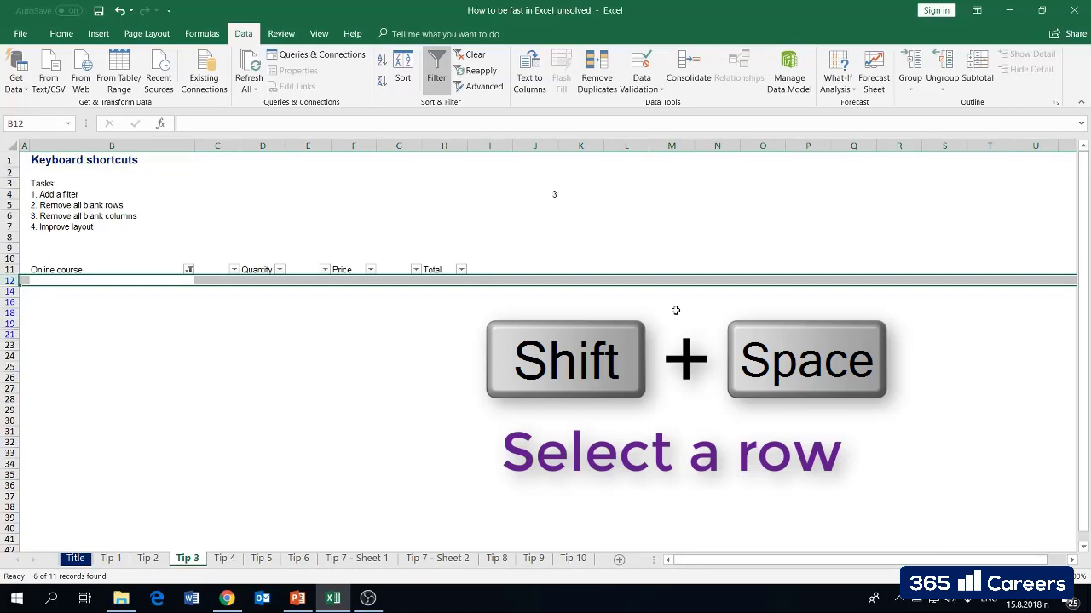
key(shift+Down)
key(shift+Down)
key(shift+Down)
key(shift+Down)
key(shift+Down)
key(shift+Down)
key(shift+Down)
key(shift+Down)
key(shift+Down)
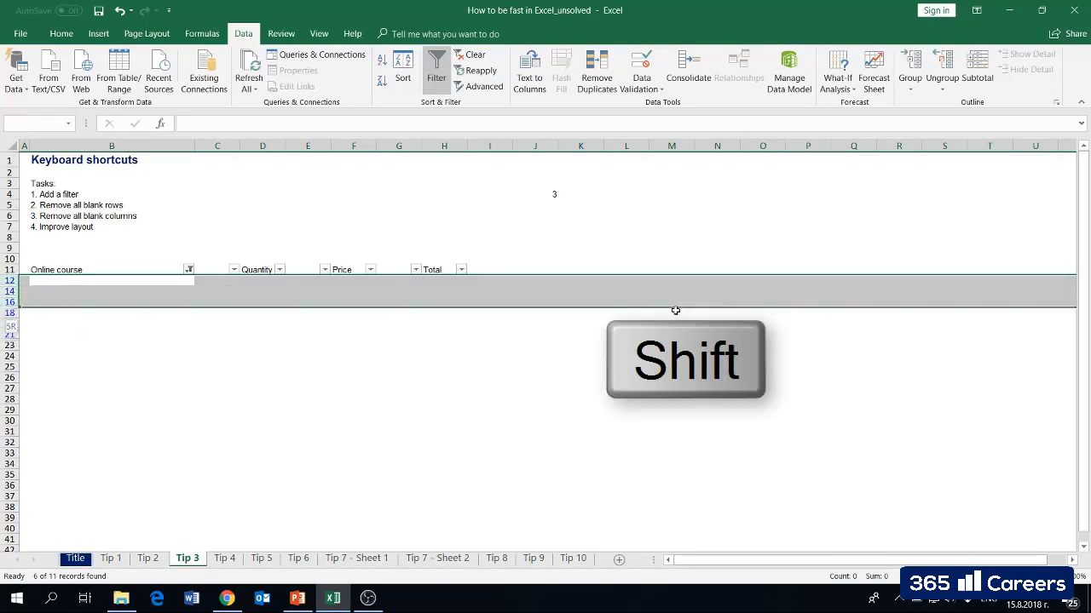
key(shift+Down)
key(shift+Down)
key(shift+Down)
key(shift+Down)
key(shift+Down)
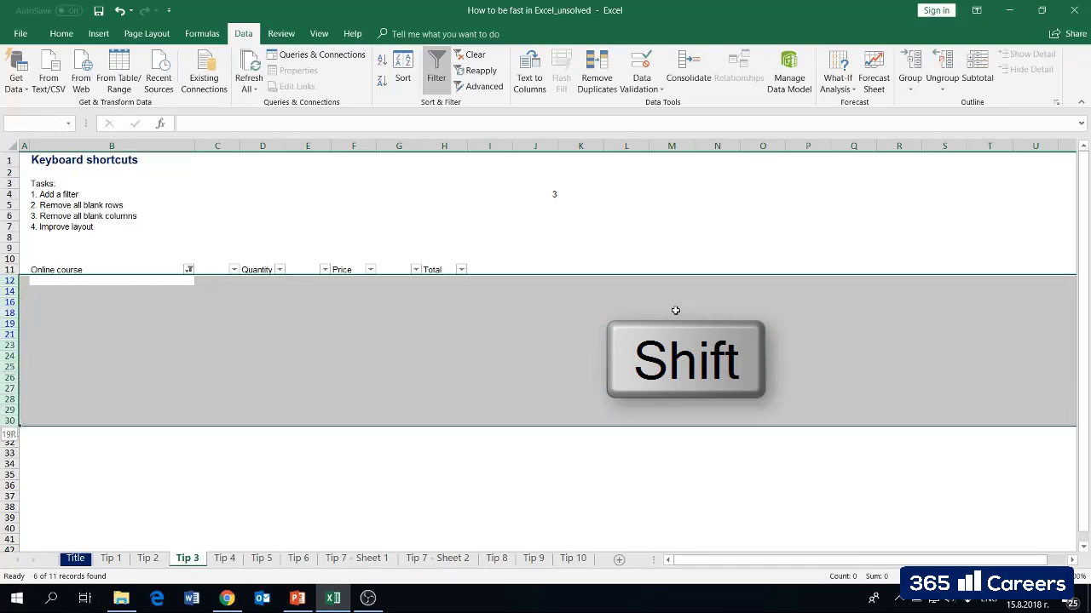
key(shift+Down)
key(shift+Down)
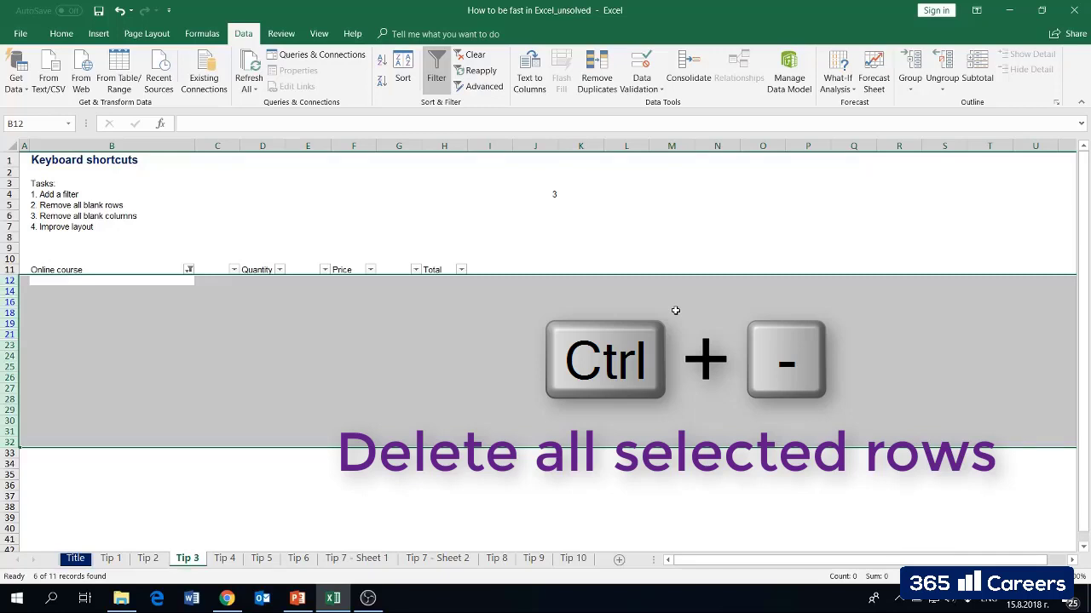
key(ctrl+minus)
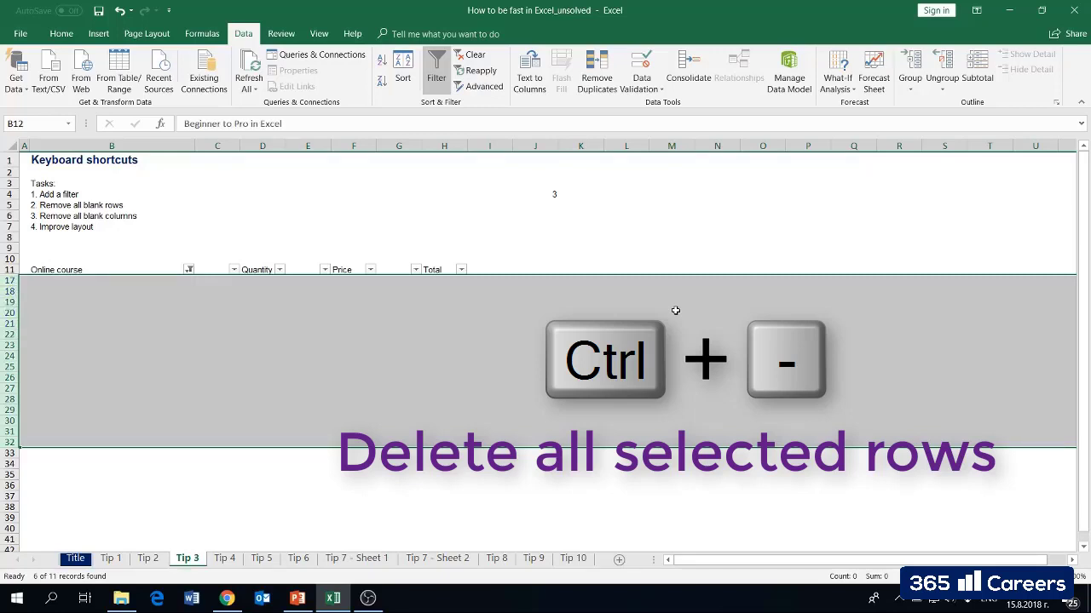
- Remove the filter from the compacted course table and return to the first course name
key(Up)
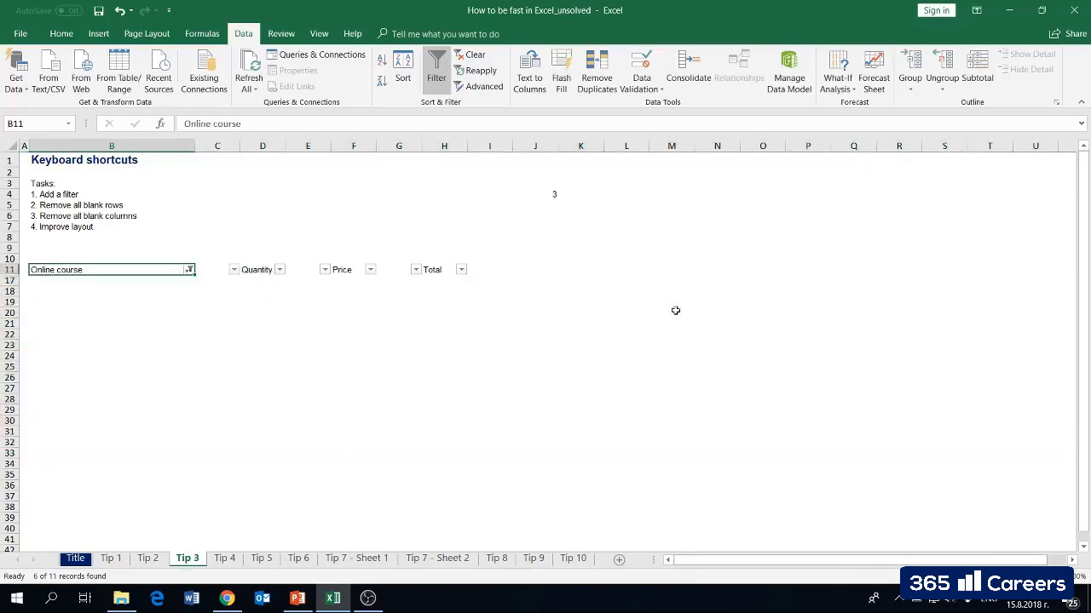
key(shift+Right)
key(shift+Right)
key(shift+Right)
key(shift+Right)
key(shift+Right)
key(shift+Right)
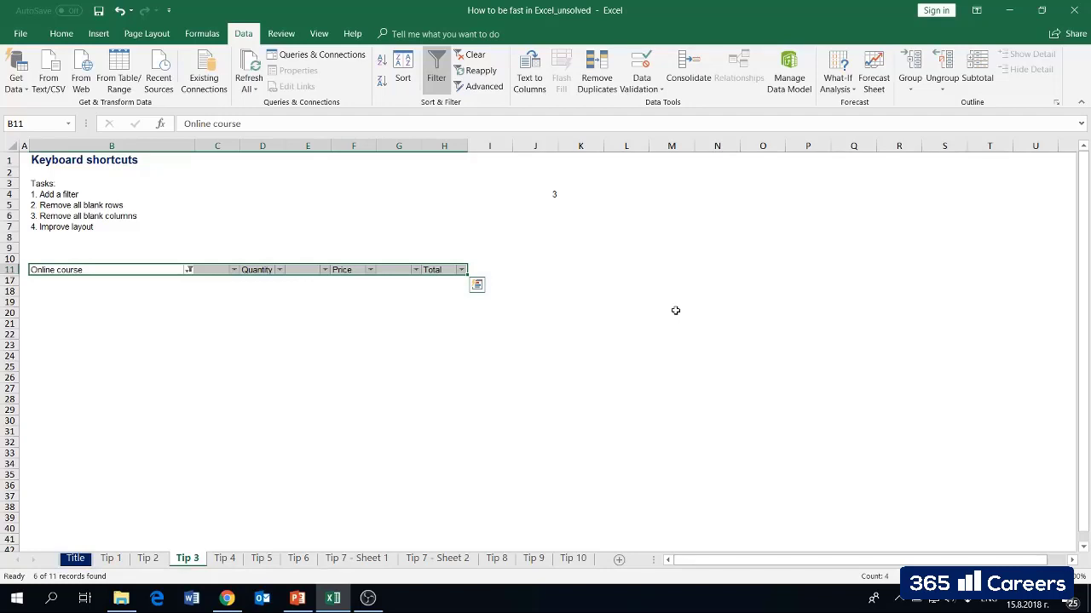
key(alt)
key(a)
key(t)
key(Down)
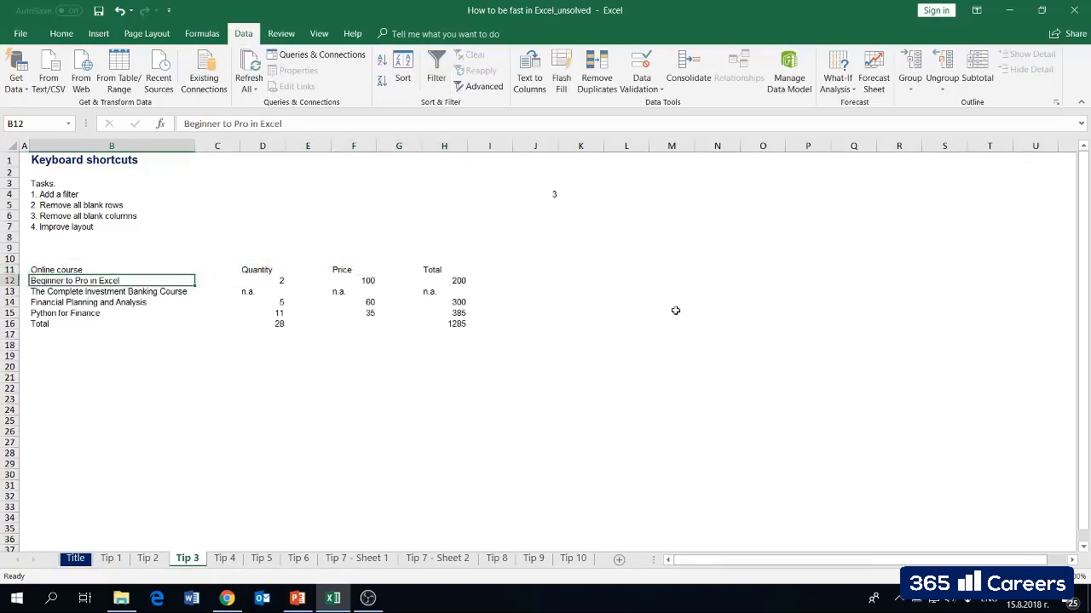
key(Up)
key(Up)
key(Down)
key(Up)
key(Right)
key(Down)
key(Left)
key(Left)
key(Right)
- Select the whole empty column C and delete it
key(Up)
key(ctrl+a)
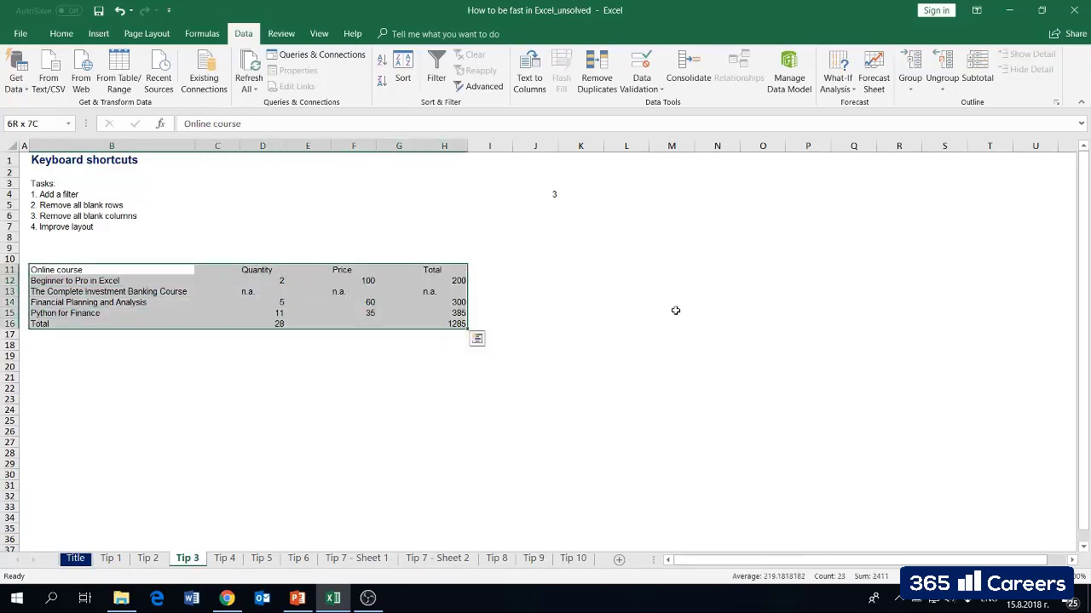
key(Up)
key(Up)
key(Up)
key(Up)
key(Up)
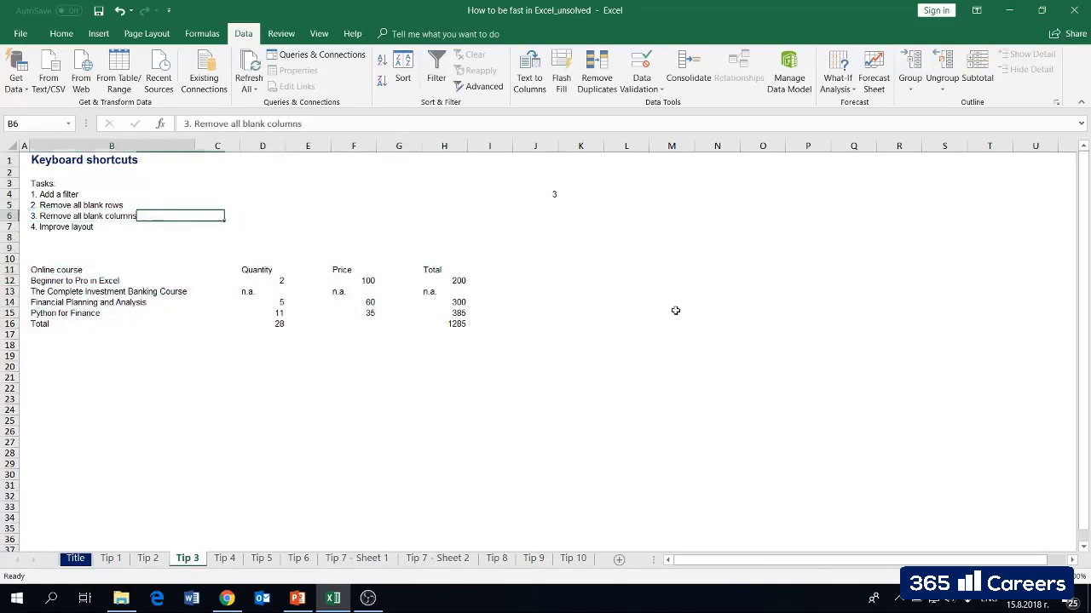
key(Right)
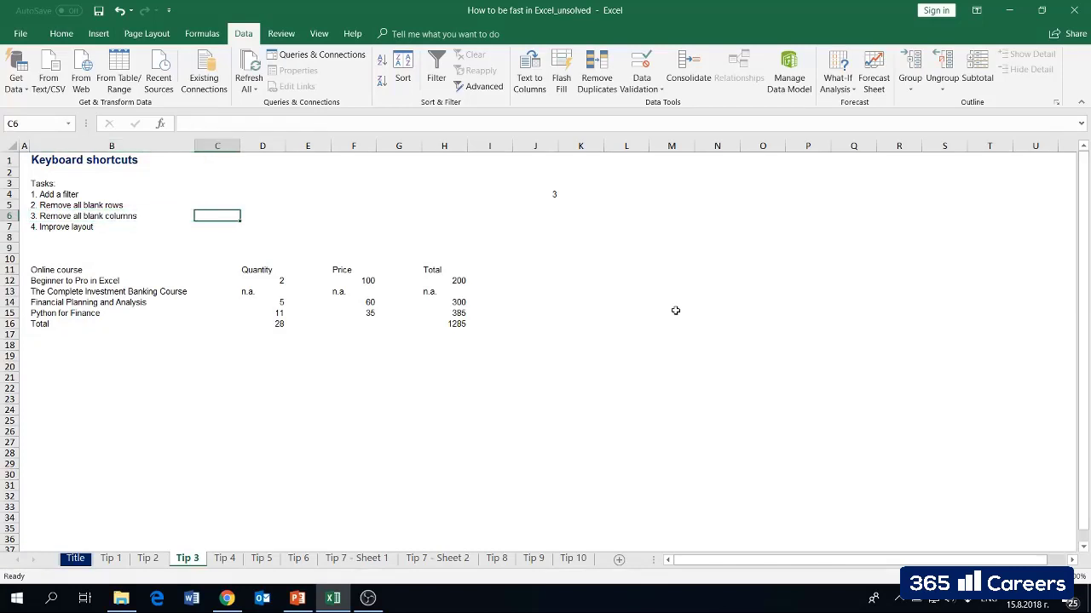
key(ctrl+space)
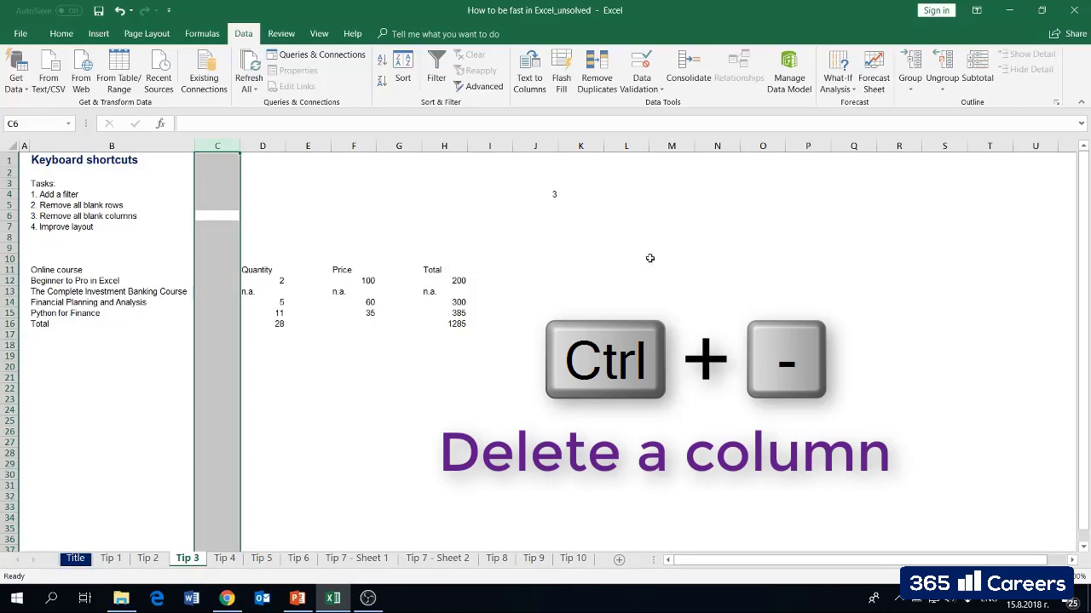
key(ctrl+minus)
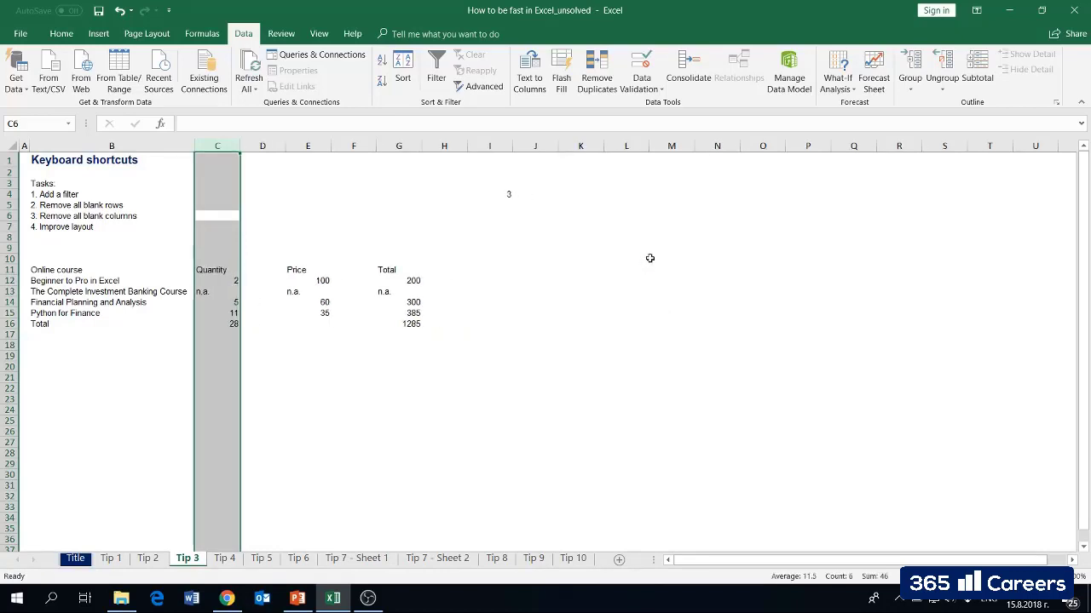
- Delete the remaining empty columns D and E so the data shifts left
click(261, 257)
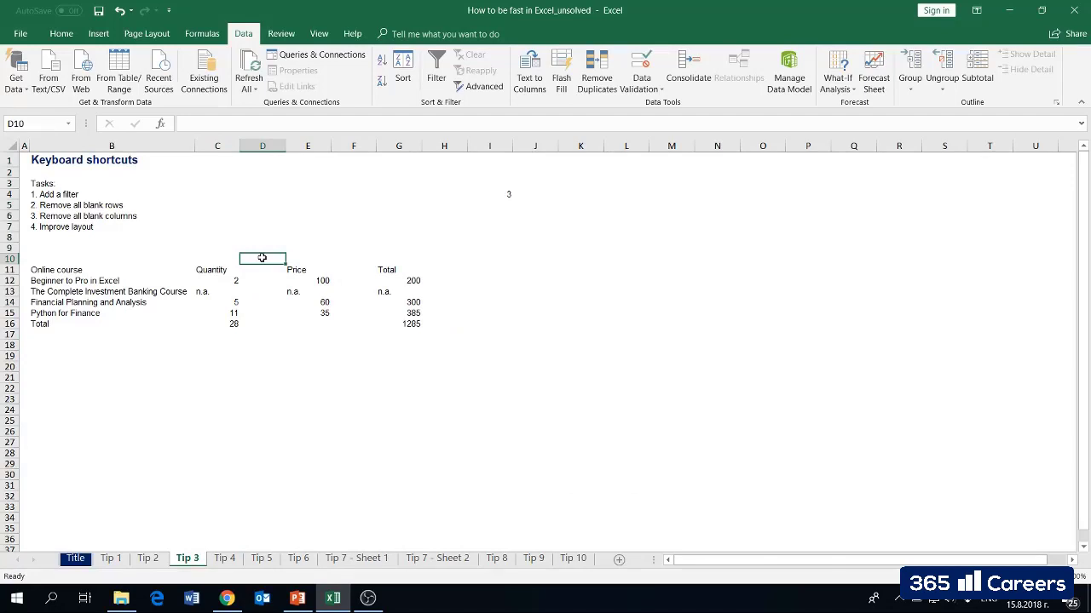
key(ctrl+space)
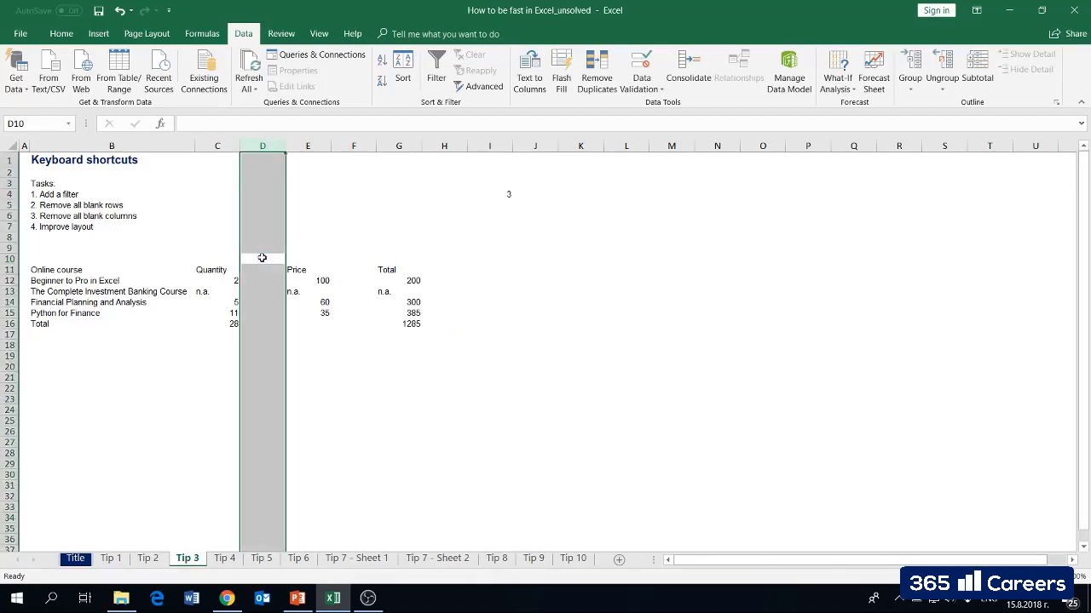
key(ctrl+minus)
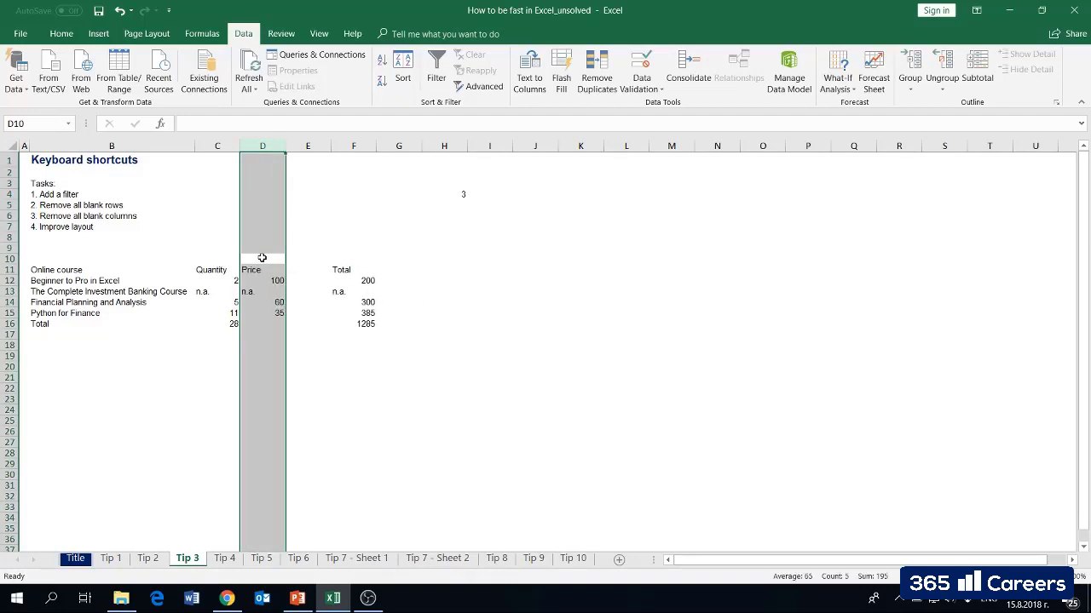
click(302, 269)
key(ctrl+space)
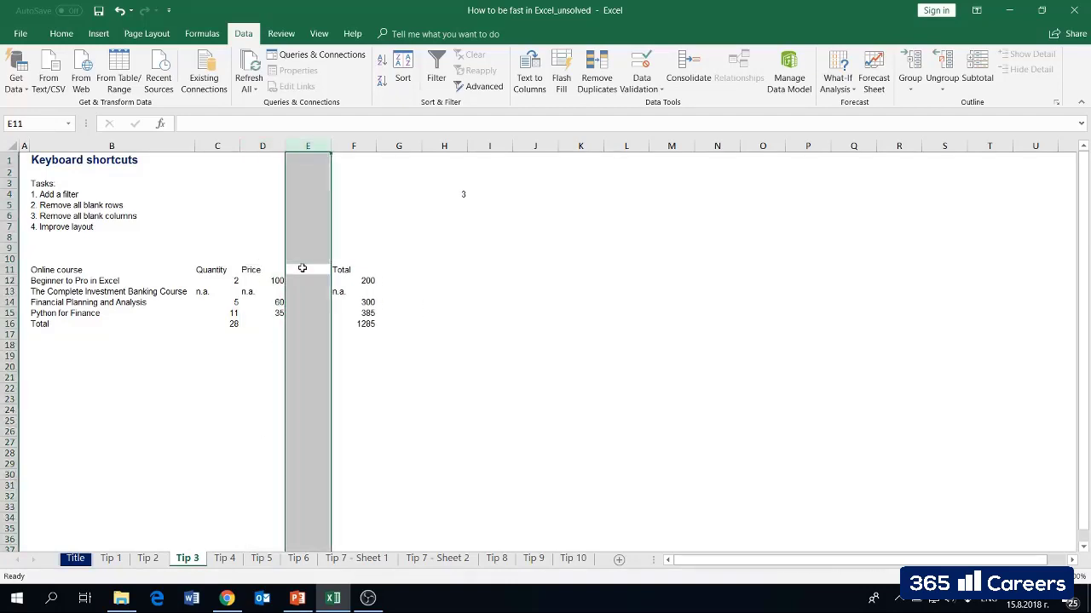
key(ctrl+minus)
click(308, 290)
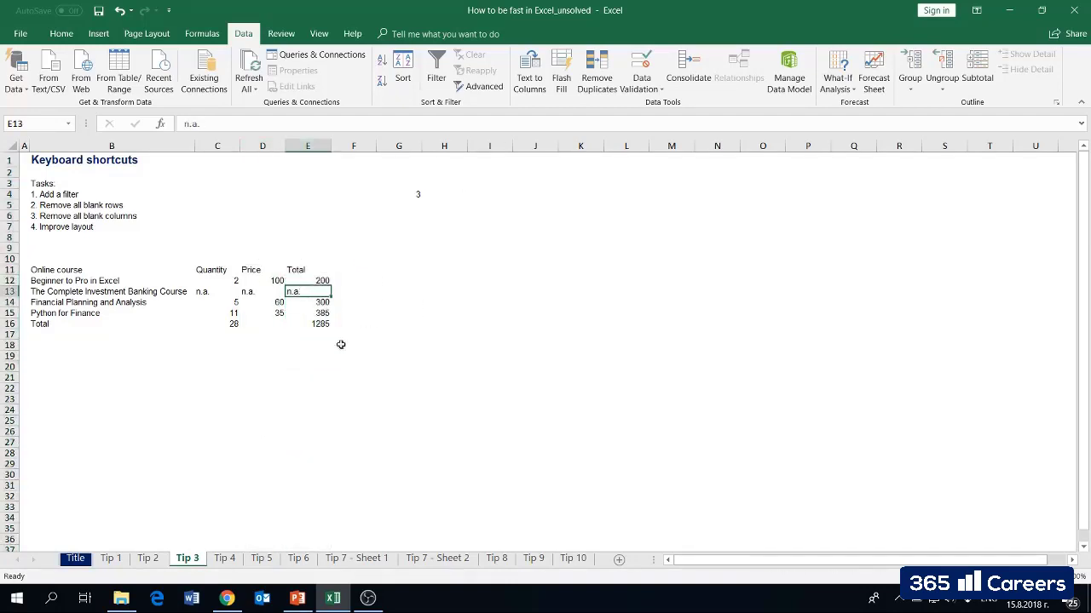
- Select the course table's header row B11:E11
click(347, 391)
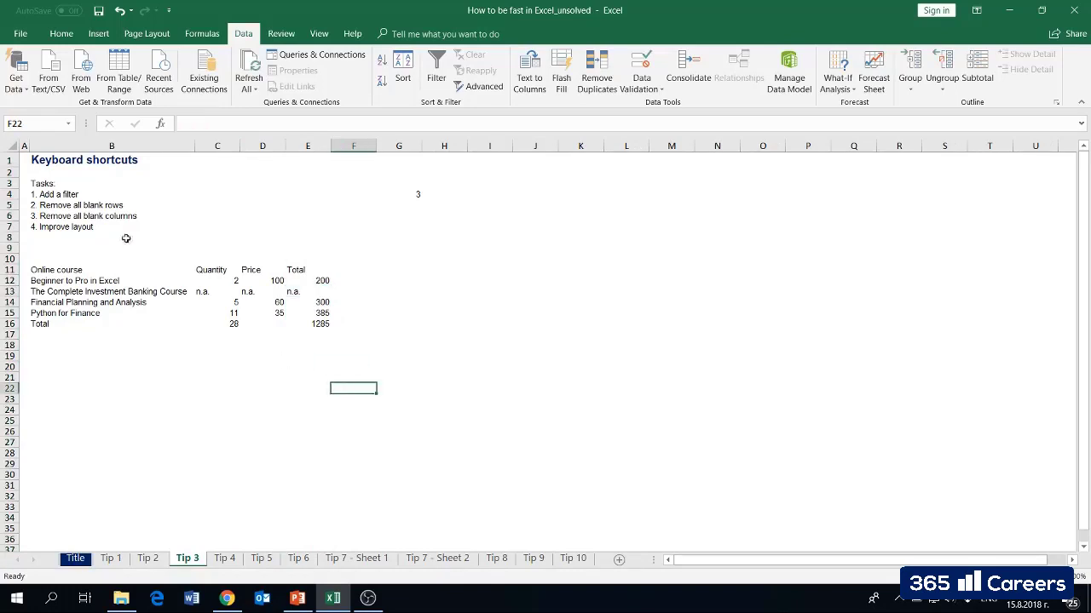
click(89, 271)
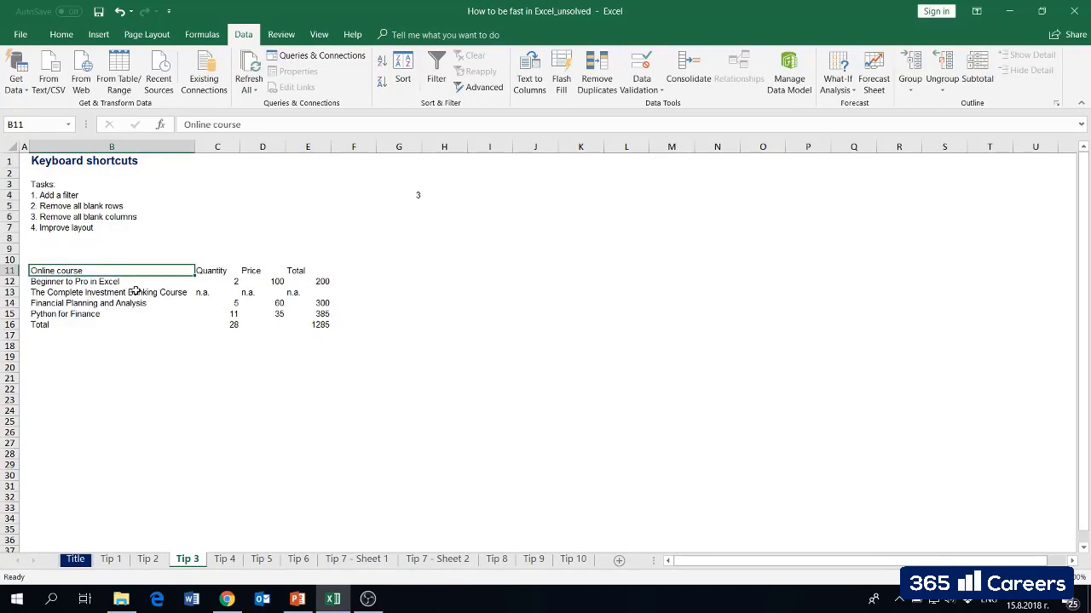
key(shift+Right)
key(shift+Right)
key(shift+Right)
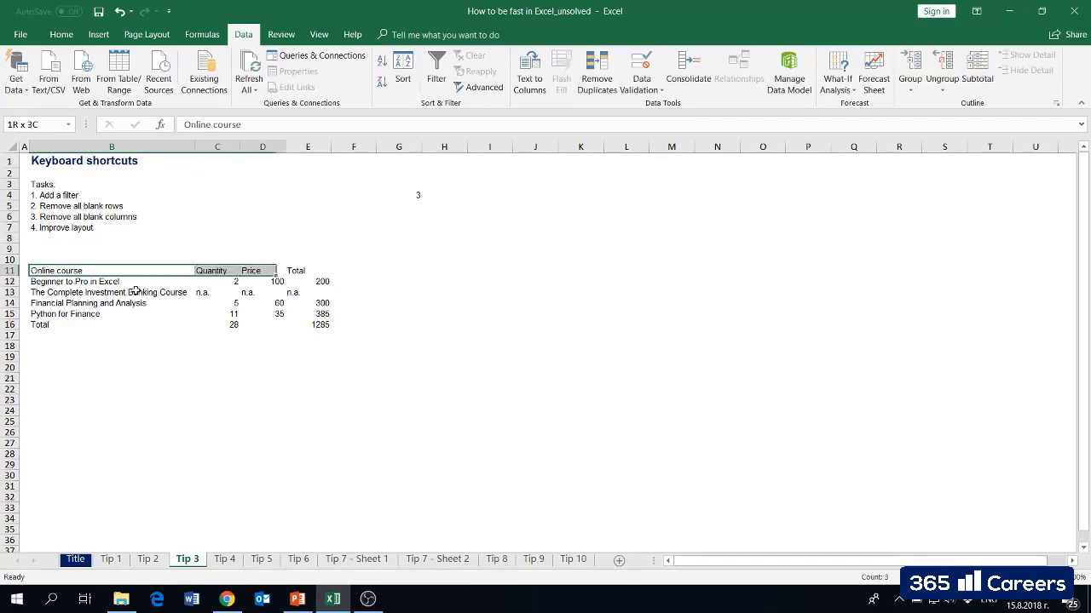
key(shift+Down)
key(shift+Down)
key(shift+Down)
key(shift+Down)
key(shift+Down)
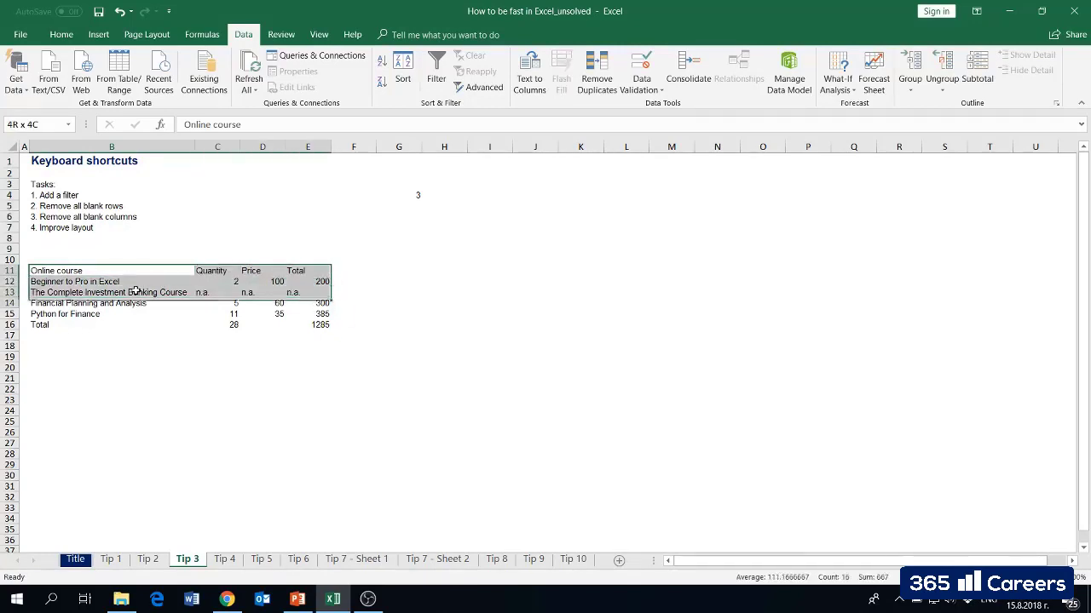
key(Up)
key(Up)
key(Up)
key(Up)
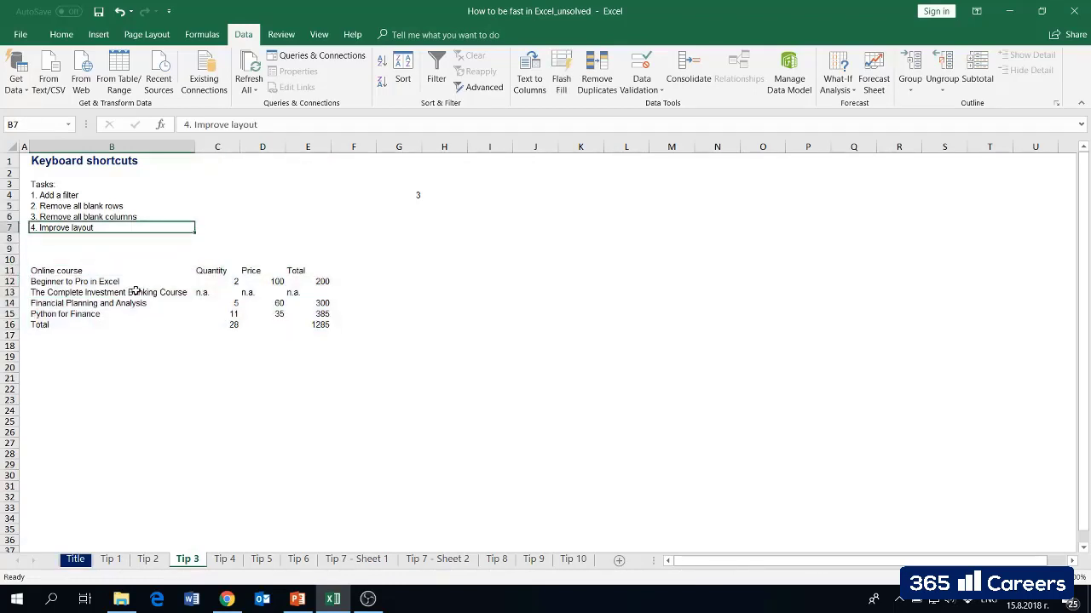
key(Down)
key(Down)
key(Down)
key(Down)
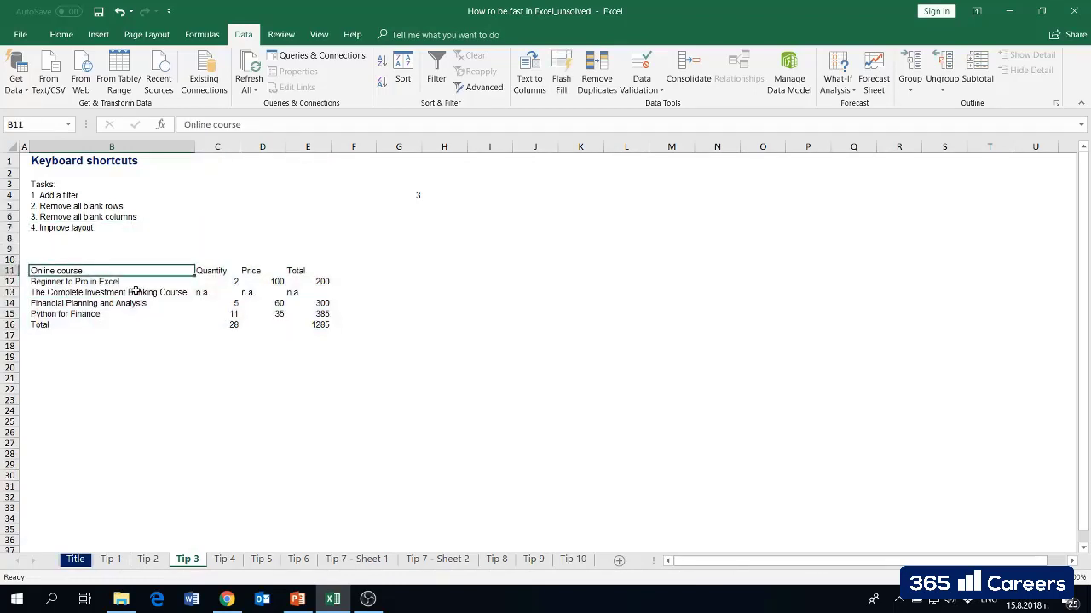
key(shift+Right)
key(shift+Right)
key(shift+Right)
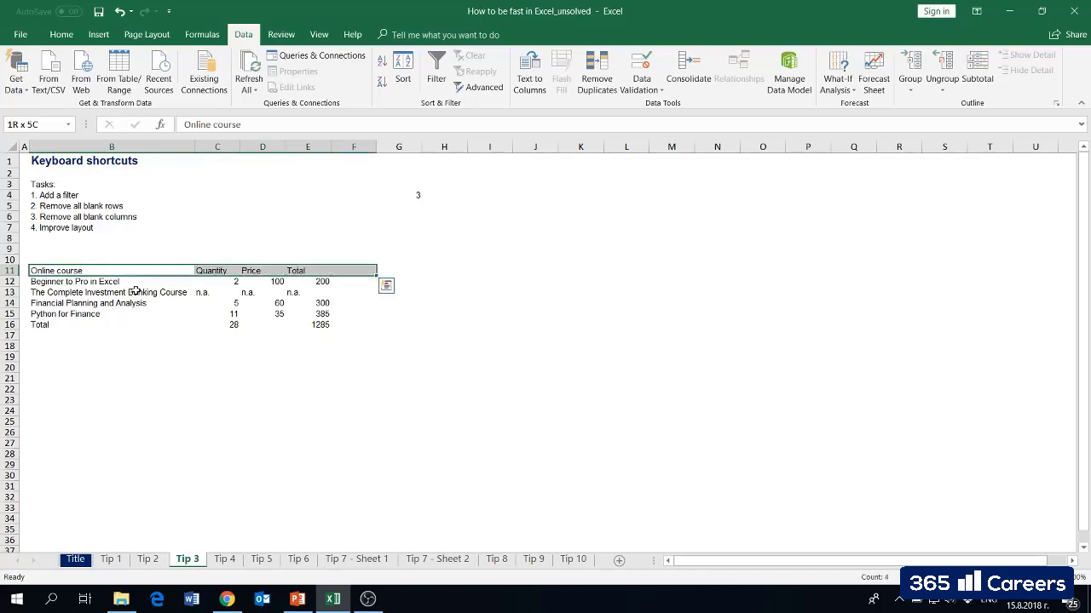
- On the Home tab, reselect the header row from Total E11 back to B11
click(60, 34)
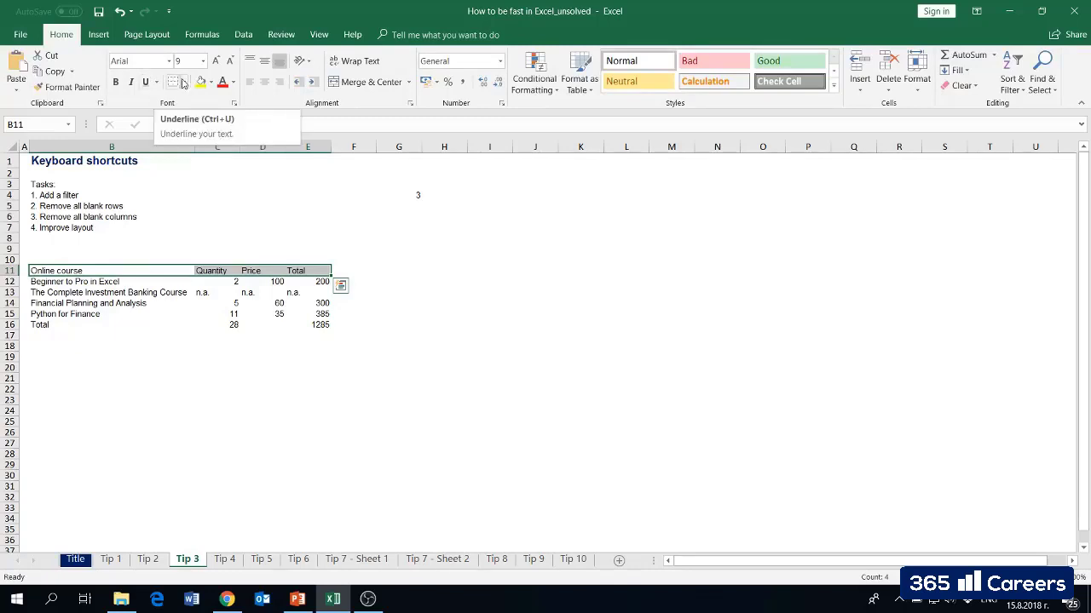
click(182, 82)
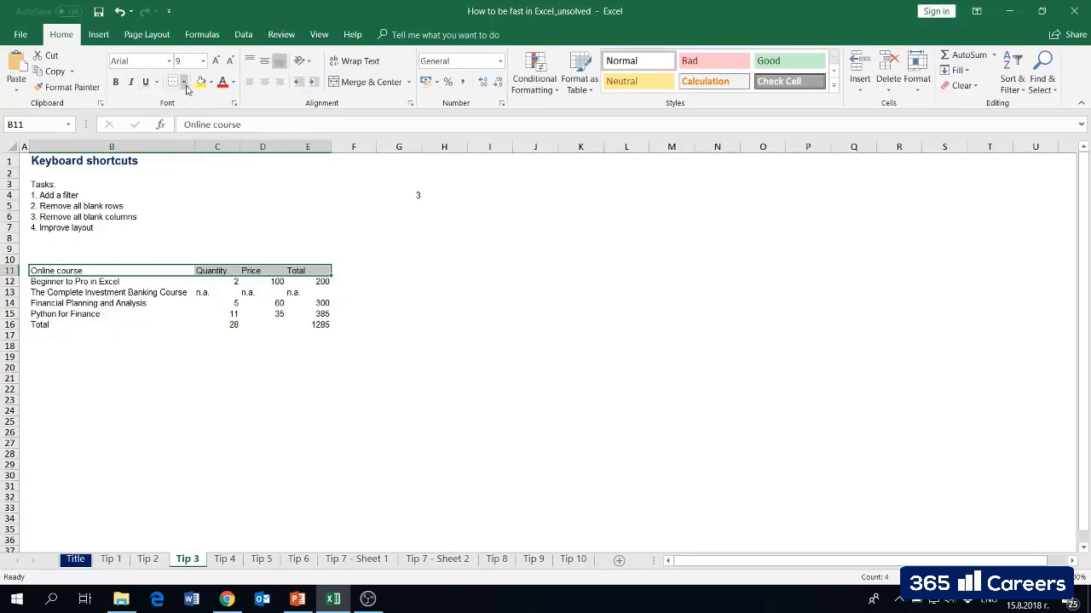
click(607, 280)
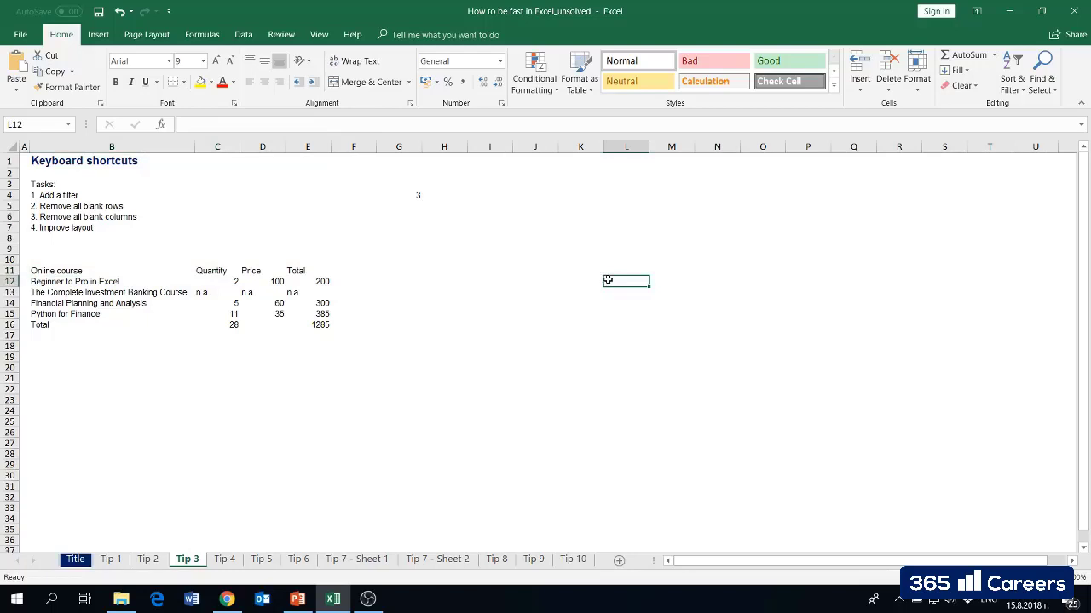
click(314, 270)
key(ctrl+shift+Left)
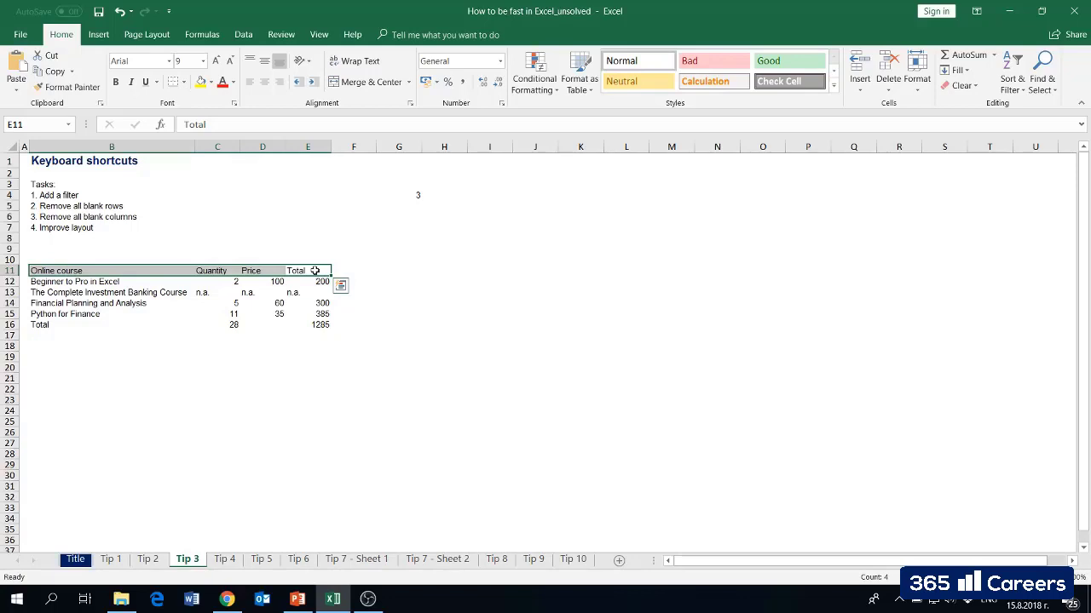
- Give the header row B11:E11 a Dark Blue font colour and bold text
key(alt)
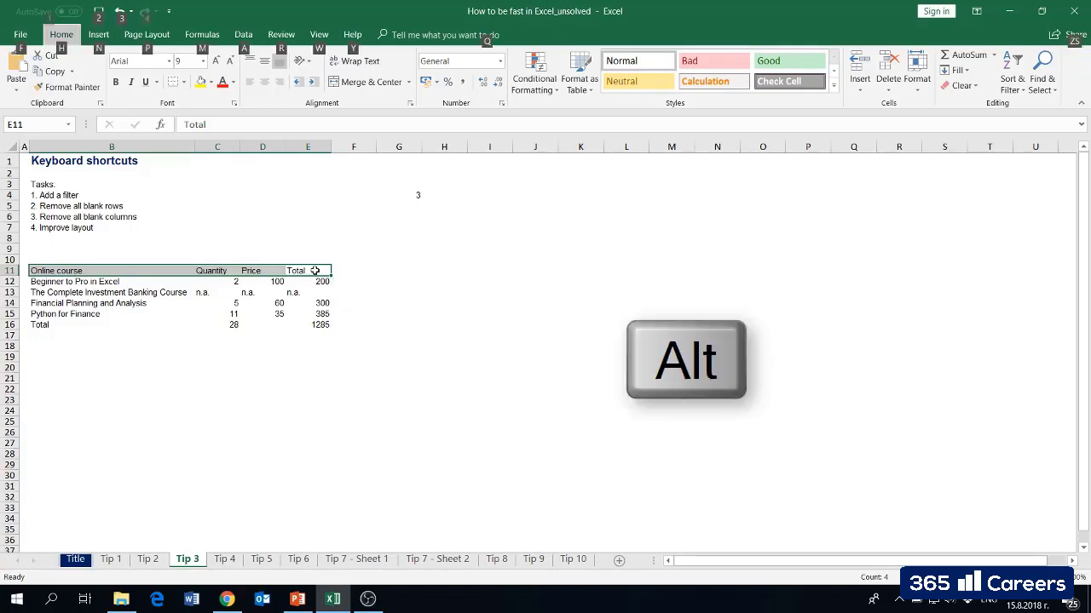
key(h)
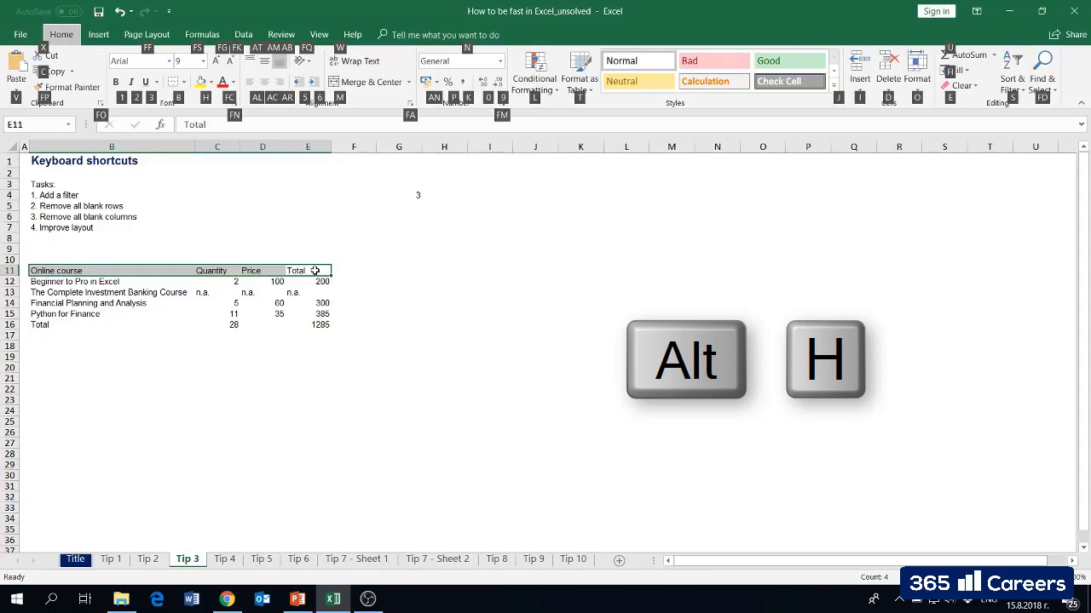
key(f)
key(c)
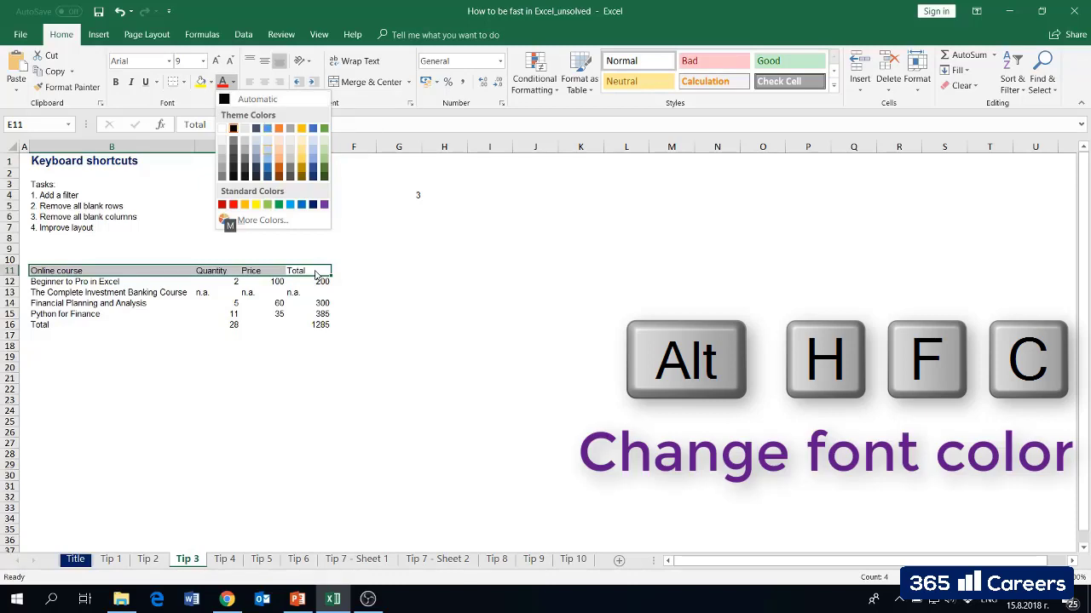
key(Up)
key(Up)
key(Up)
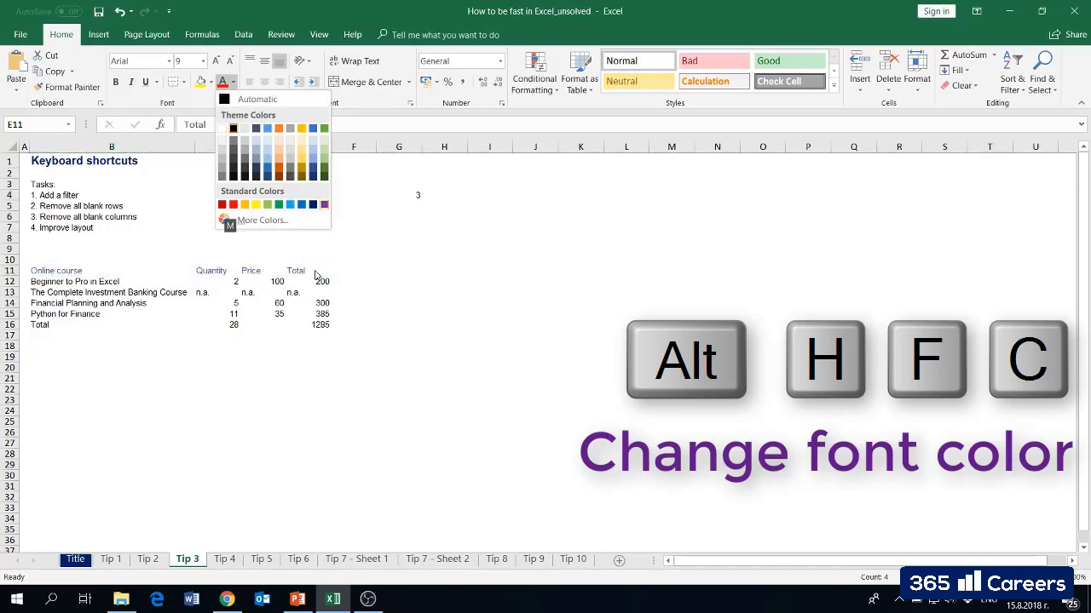
key(Left)
key(Return)
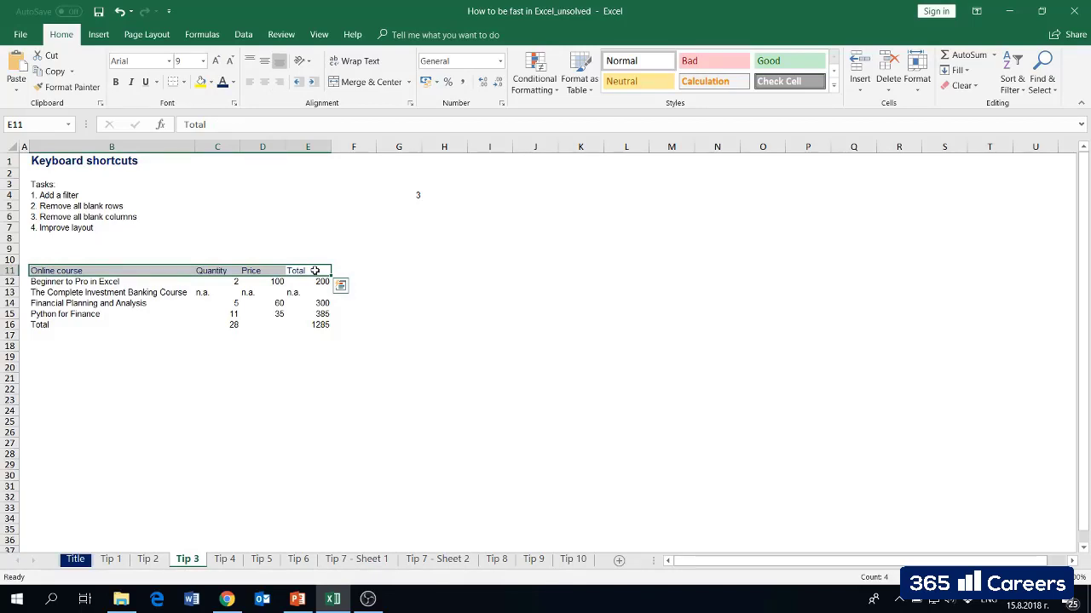
key(ctrl+b)
key(Left)
key(Left)
key(Left)
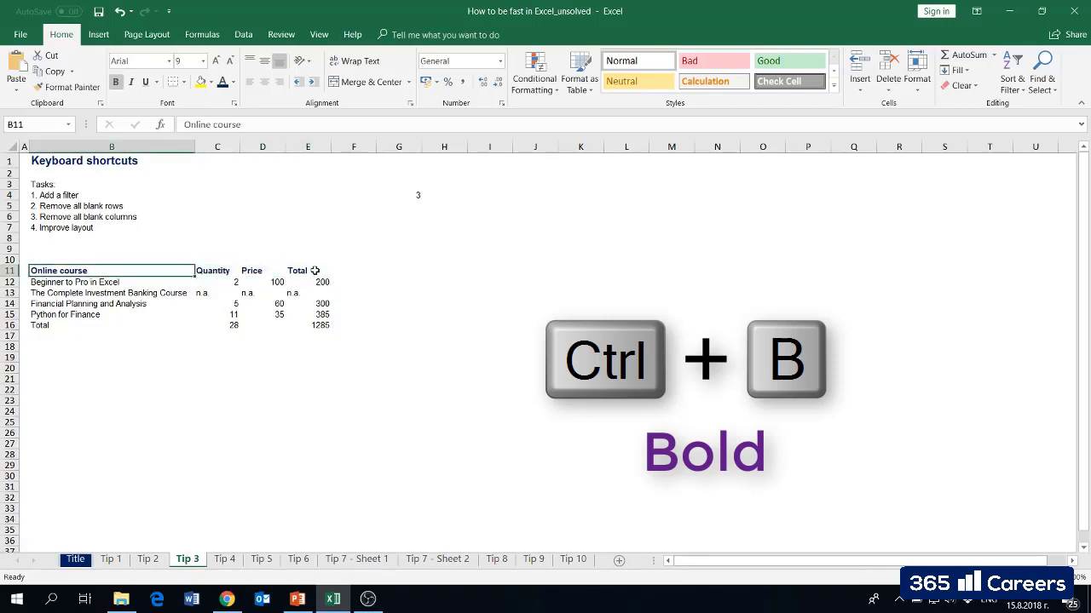
key(shift+Right)
key(shift+Right)
key(shift+Right)
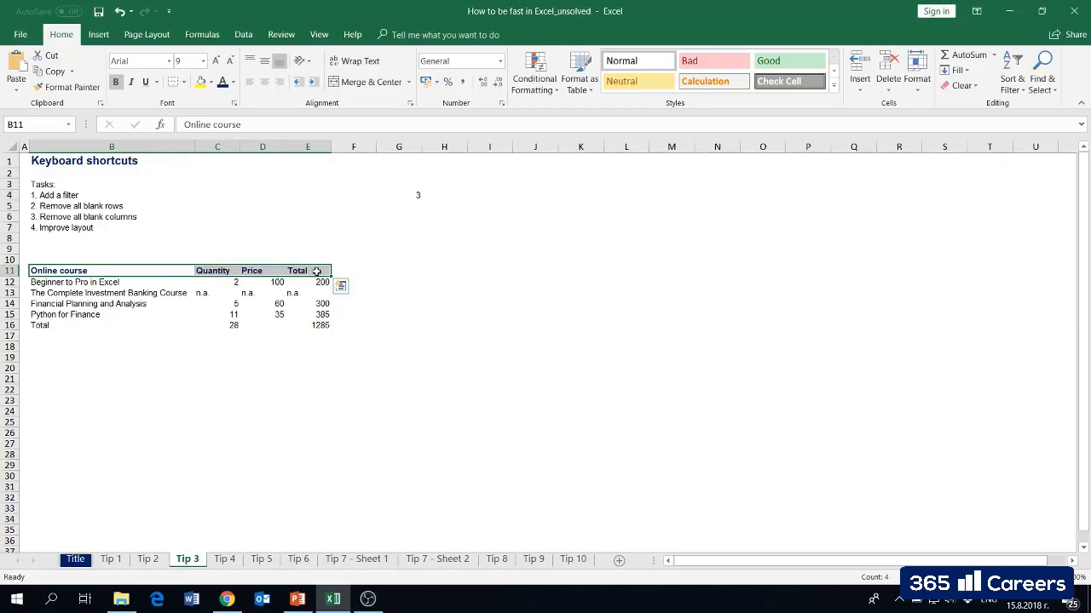
- Give header row B11:E11 a dark blue bottom border, then select the Total row B16:E16
right_click(316, 271)
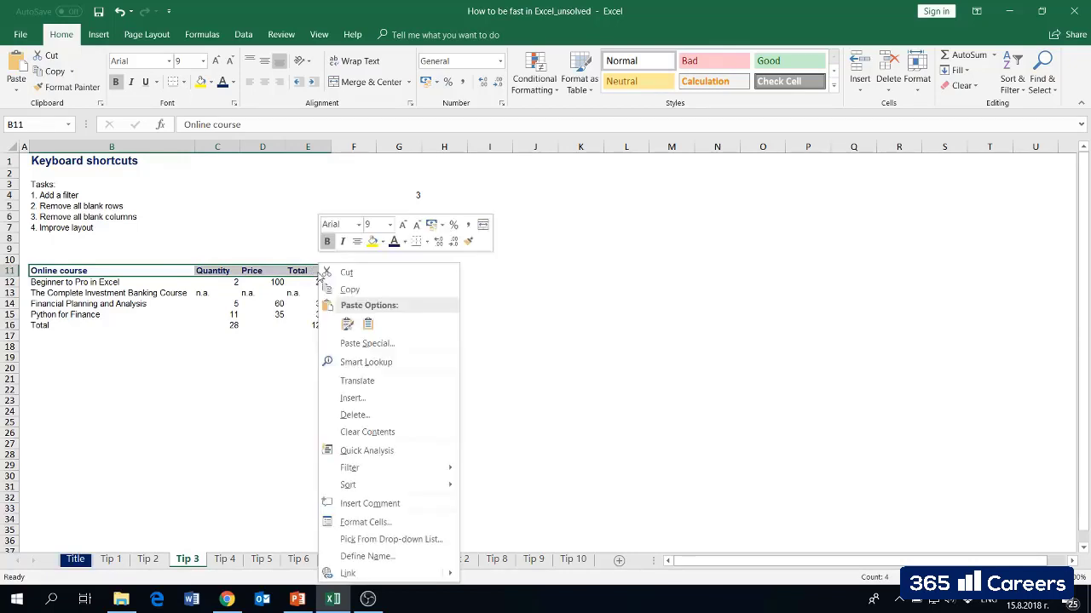
click(373, 522)
click(350, 273)
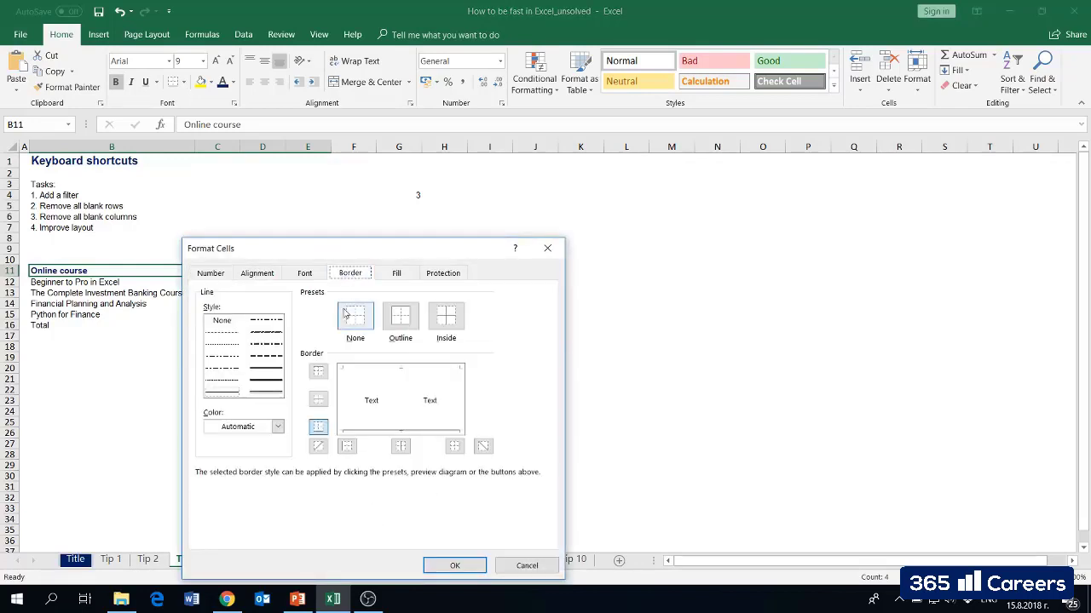
click(277, 426)
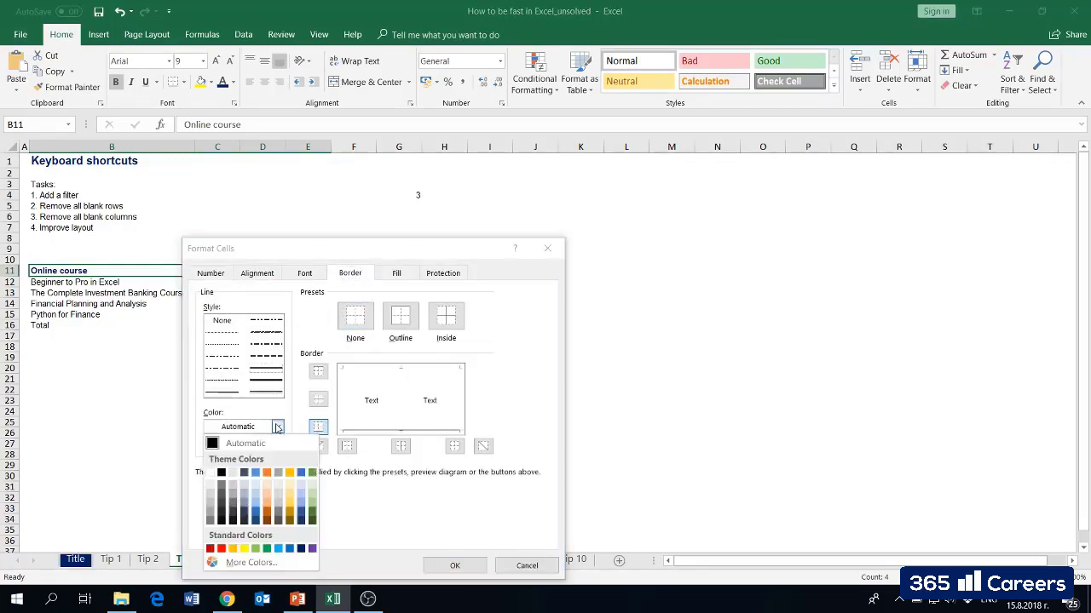
click(301, 549)
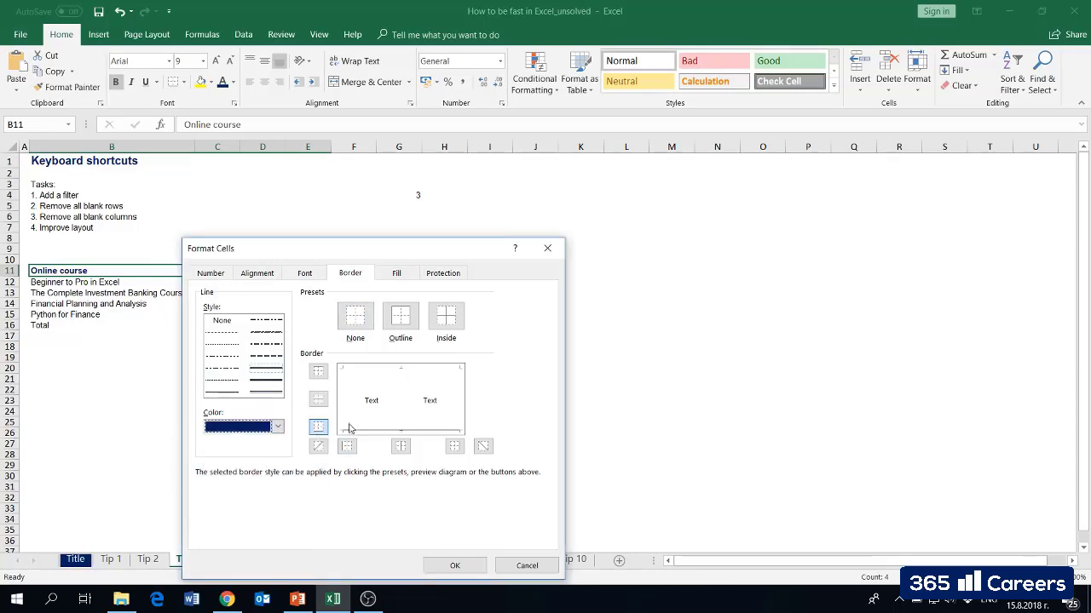
click(454, 566)
click(308, 359)
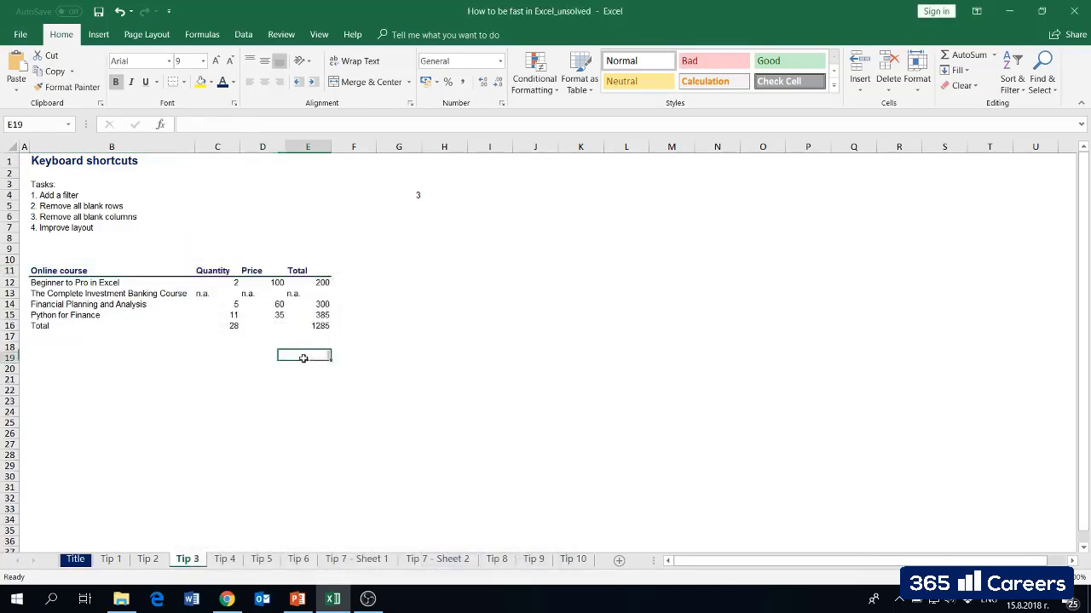
drag(43, 327, 314, 331)
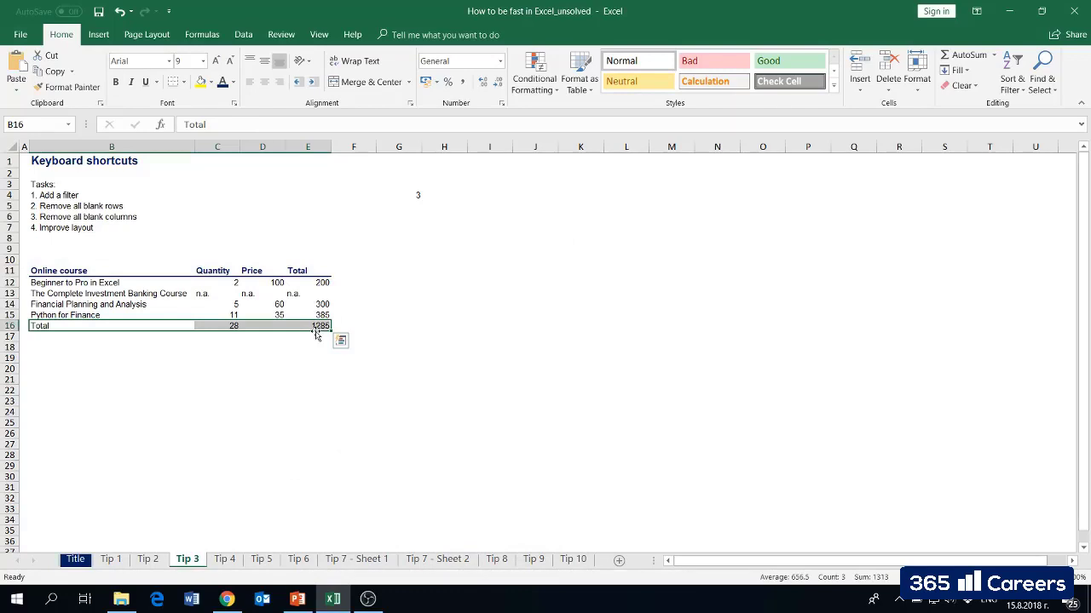
- Add bottom and top borders to the Total row in Format Cells
right_click(287, 323)
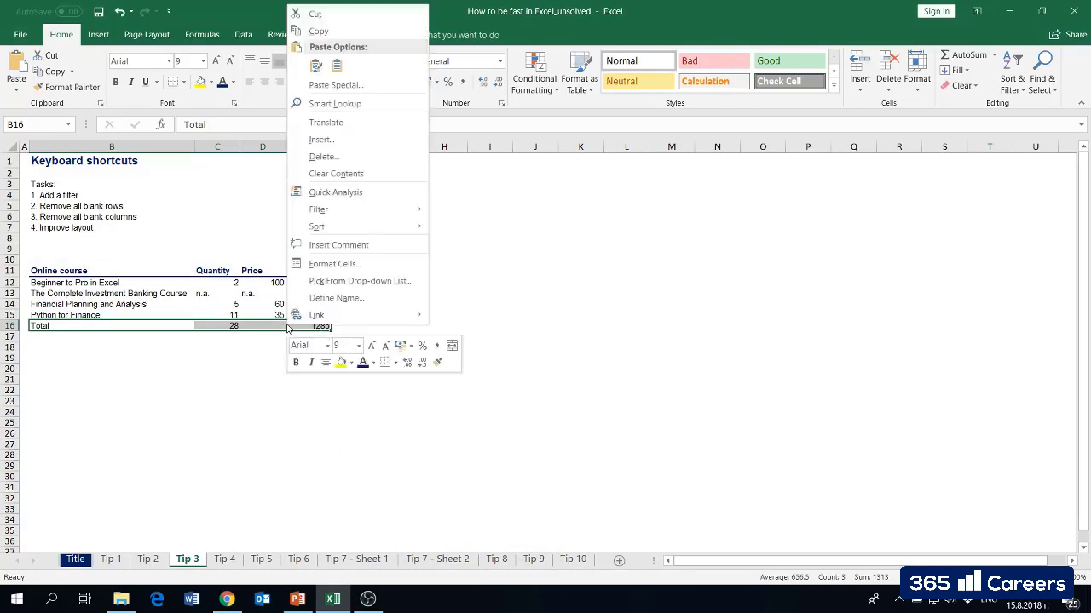
click(334, 271)
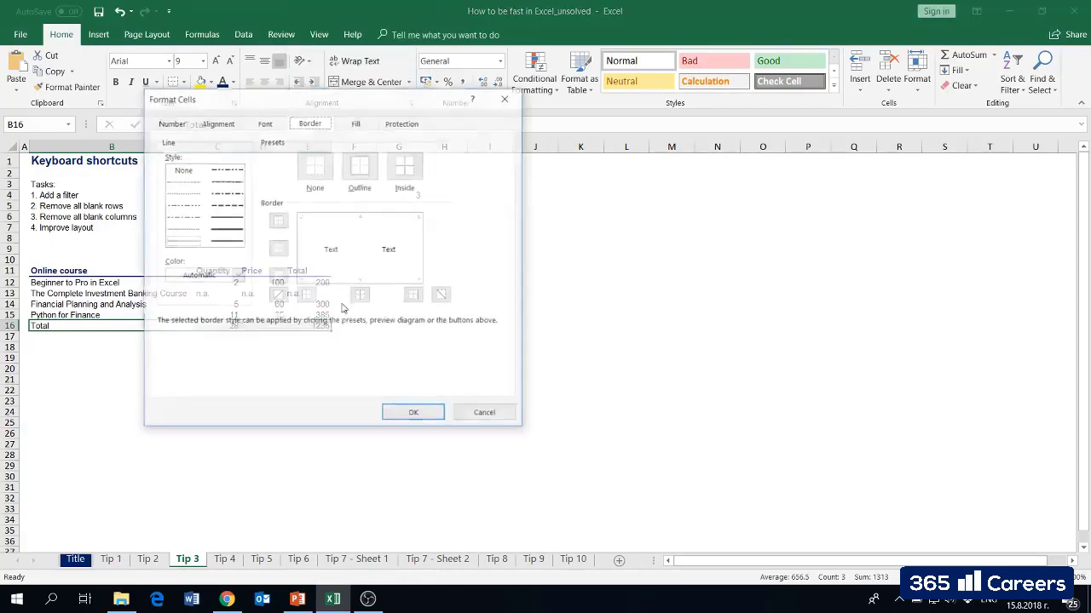
click(226, 218)
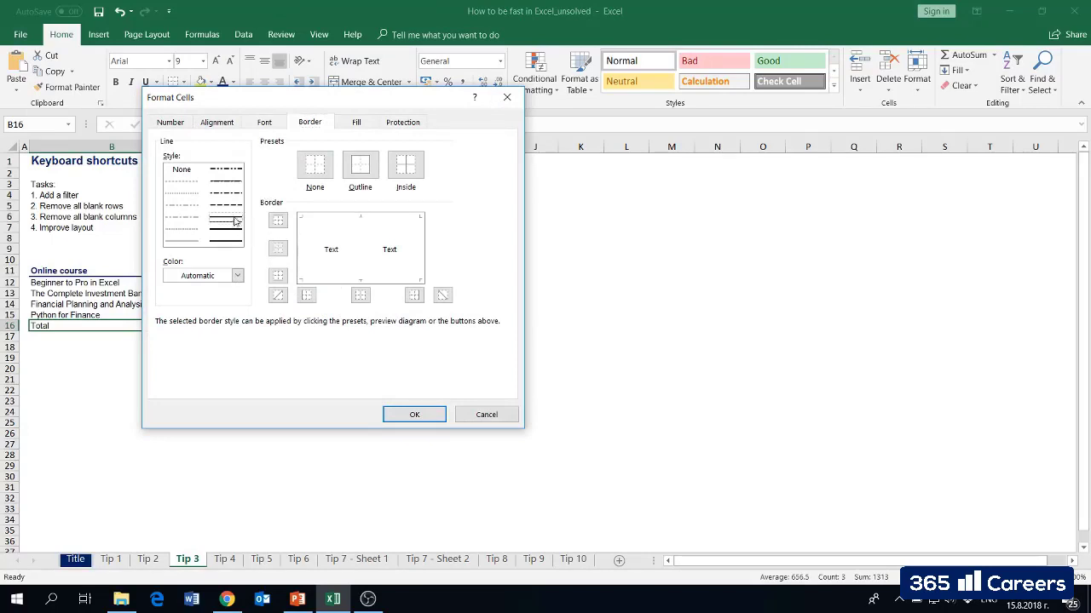
click(279, 275)
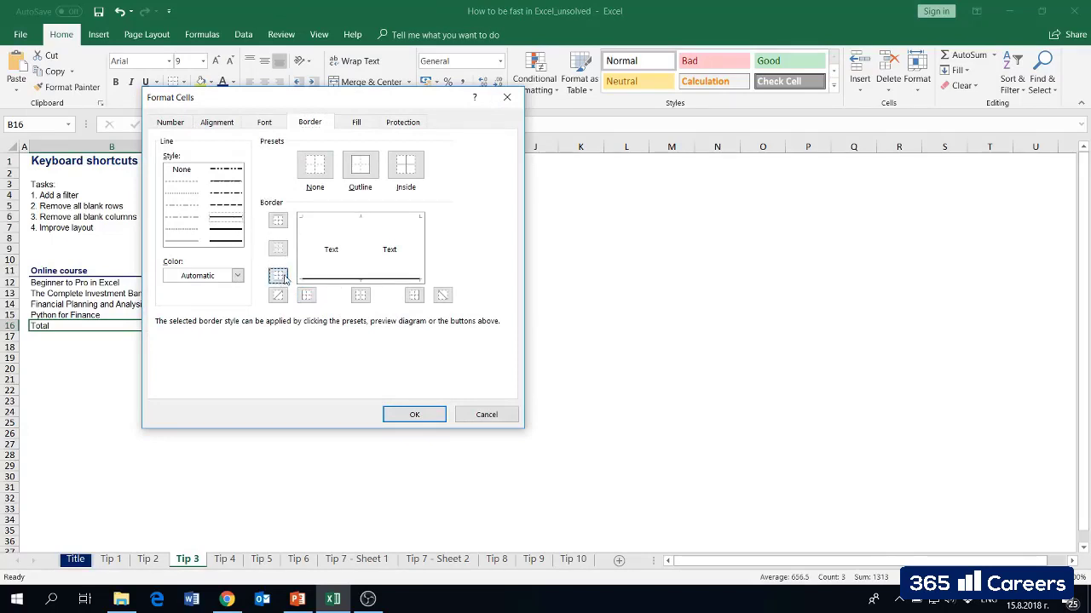
click(192, 244)
click(278, 220)
- Make the Total row's top border a thin solid dark blue line and apply it
click(238, 275)
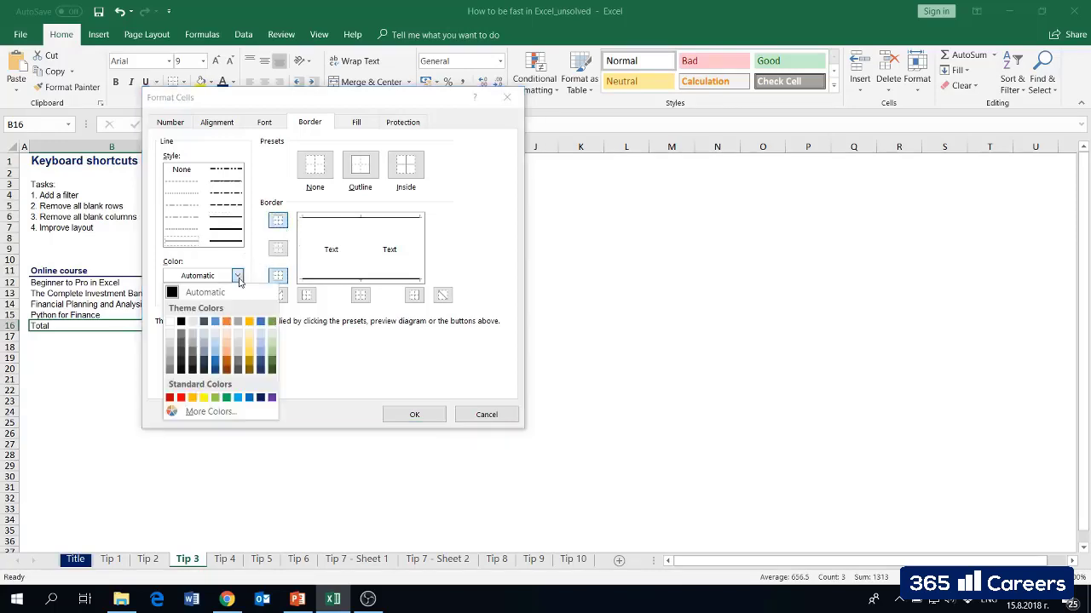
click(260, 394)
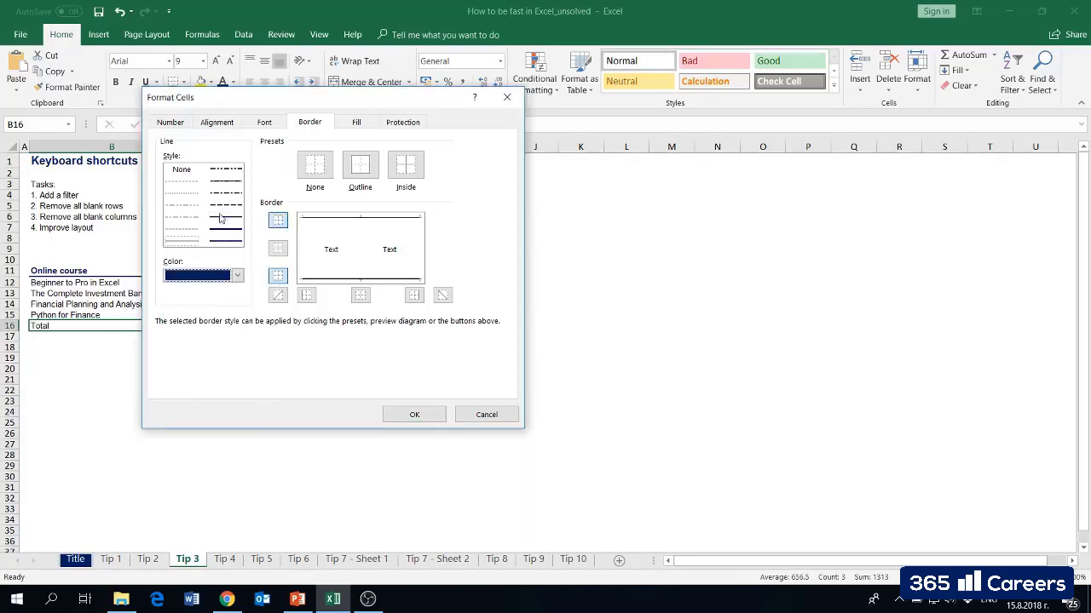
click(224, 229)
click(278, 275)
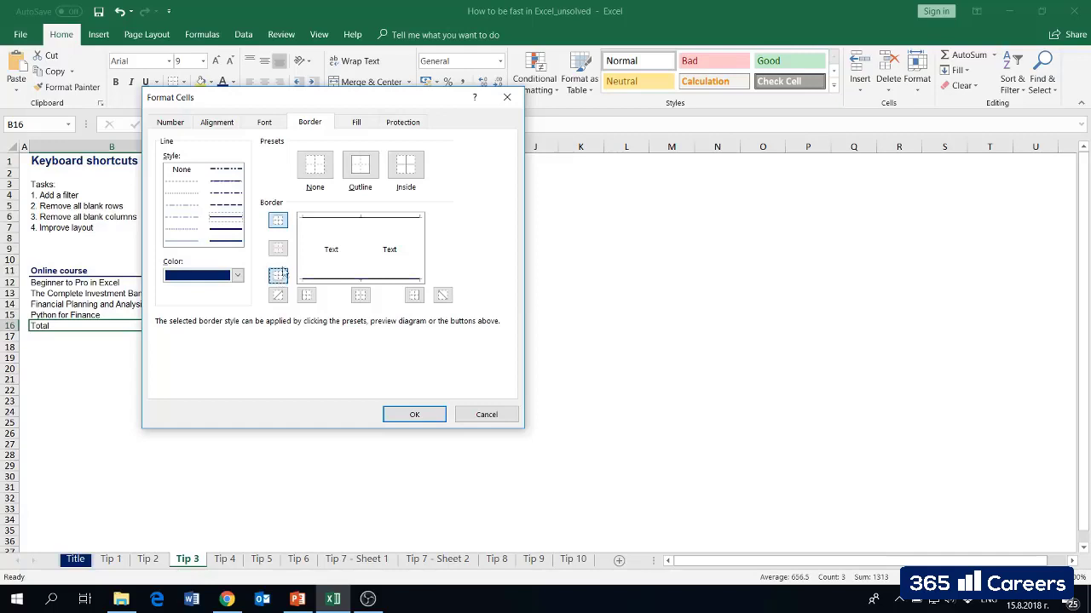
click(280, 222)
click(186, 241)
click(280, 223)
click(414, 414)
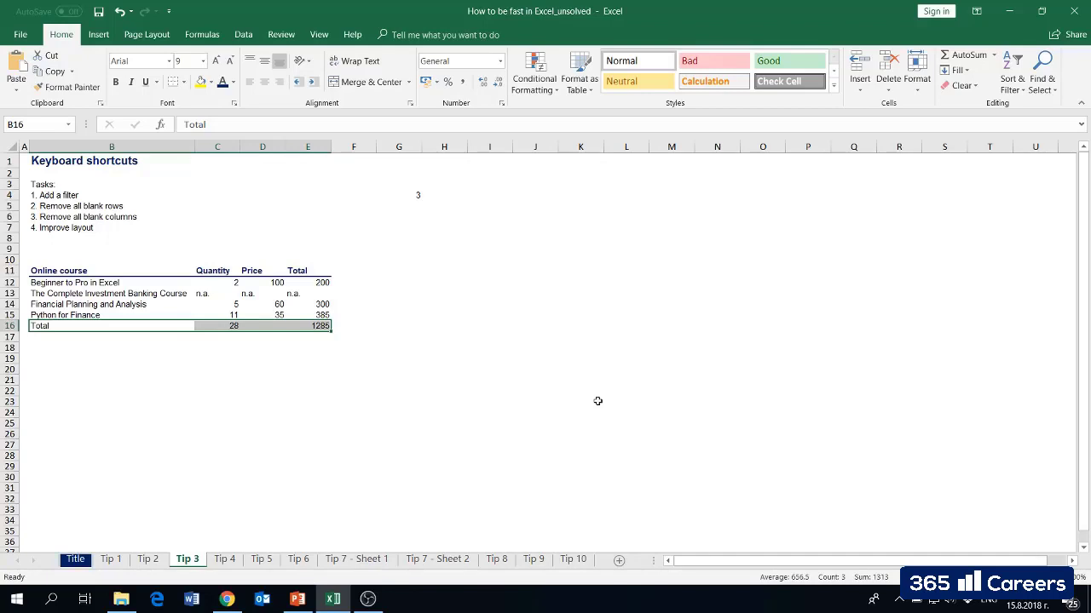
- Make the Total row text bold and dark blue
key(alt)
key(h)
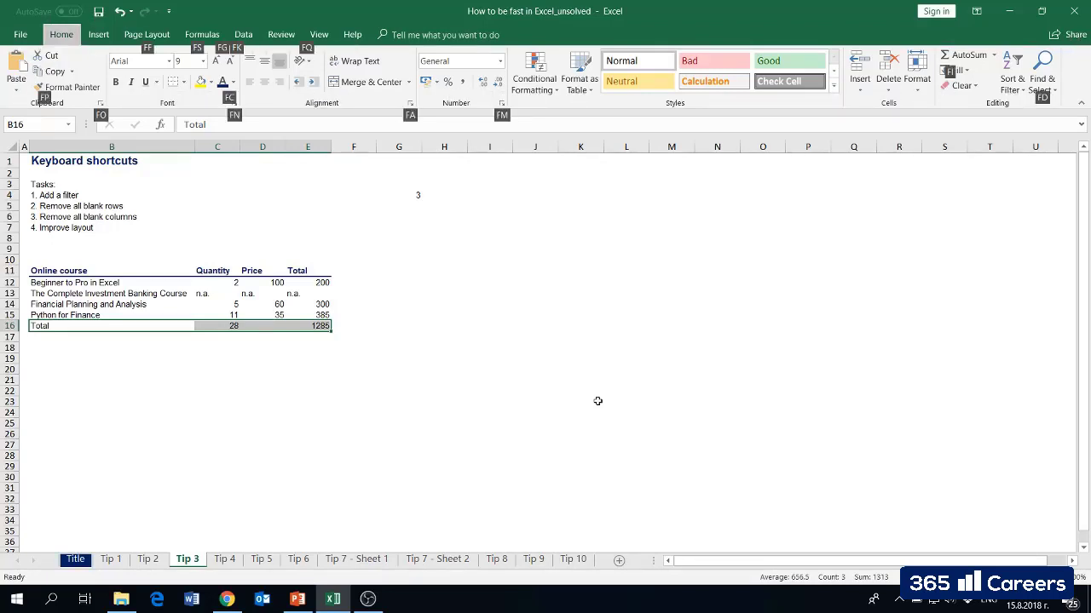
key(f)
key(c)
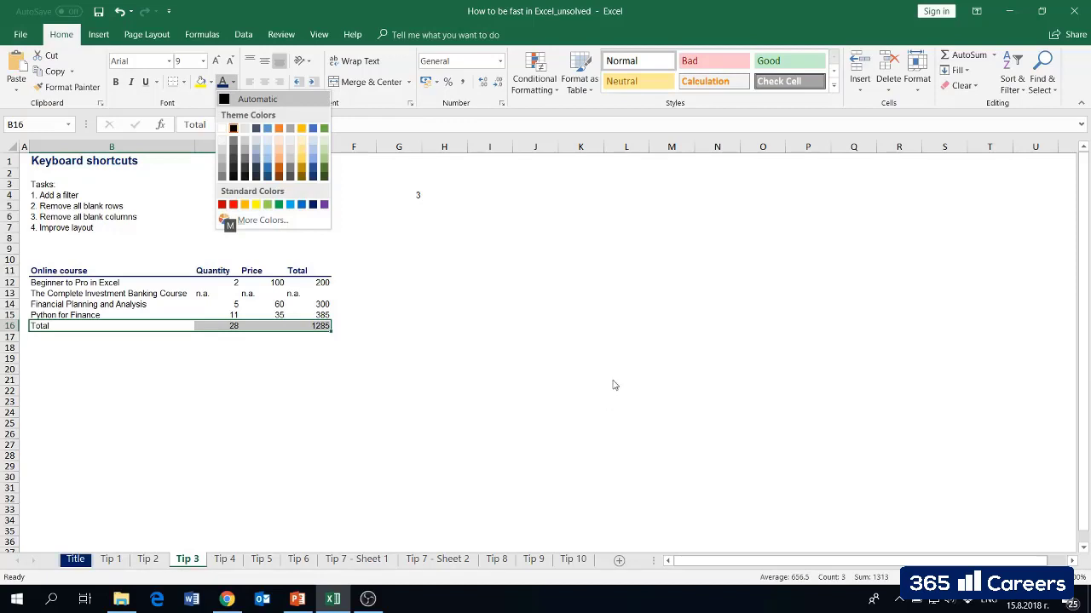
key(Down)
key(Right)
key(Down)
key(Down)
key(Right)
key(Down)
key(Down)
key(Right)
key(Down)
key(Return)
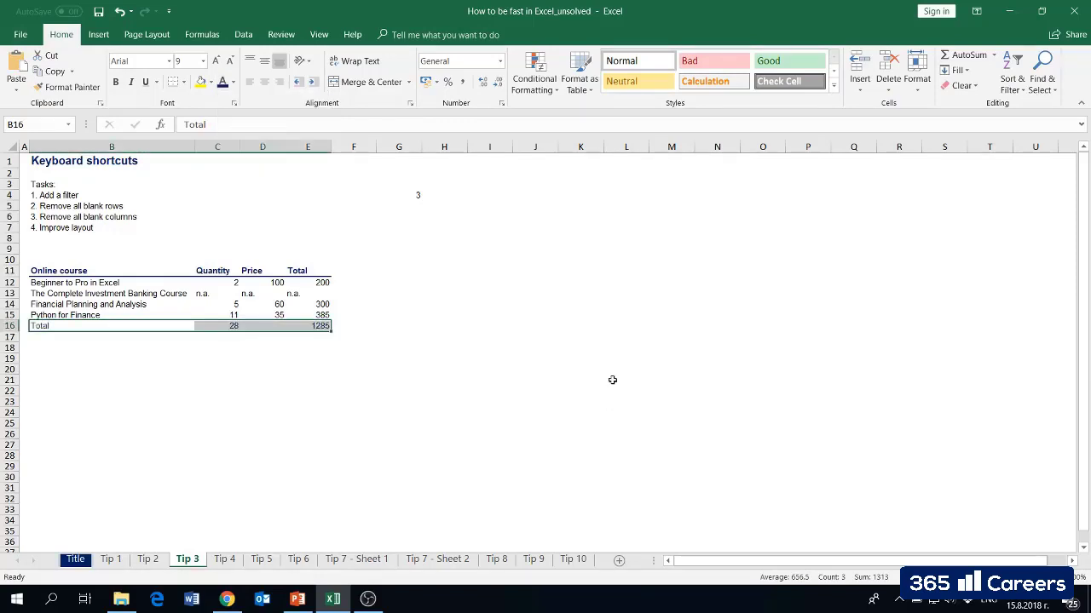
key(ctrl+b)
key(Down)
key(Down)
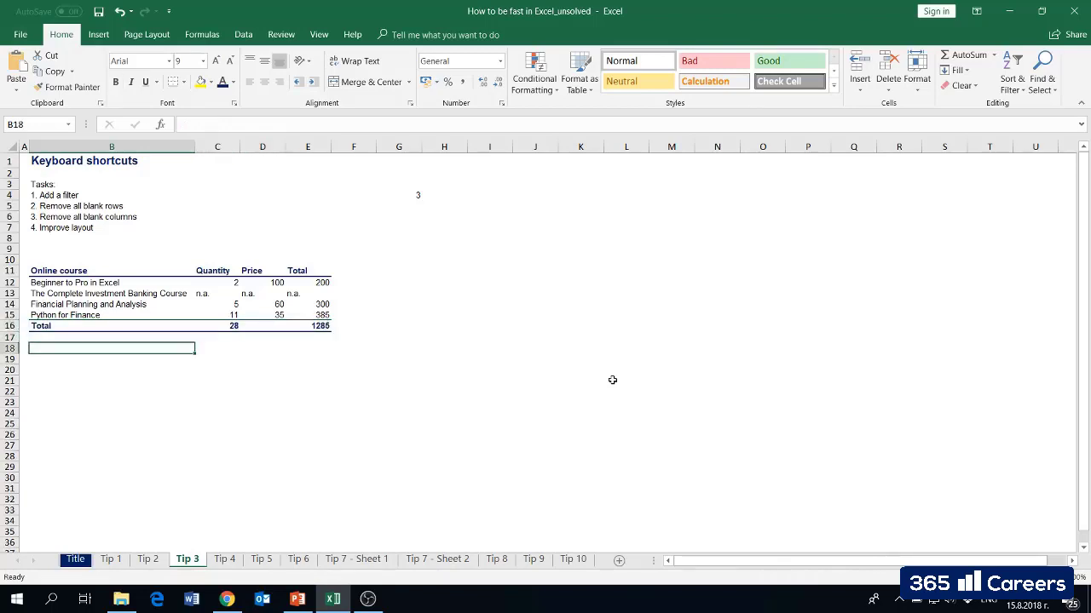
- Right-align the Quantity, Price and Total columns C11:E15 with Alt+H,A,R
key(Right)
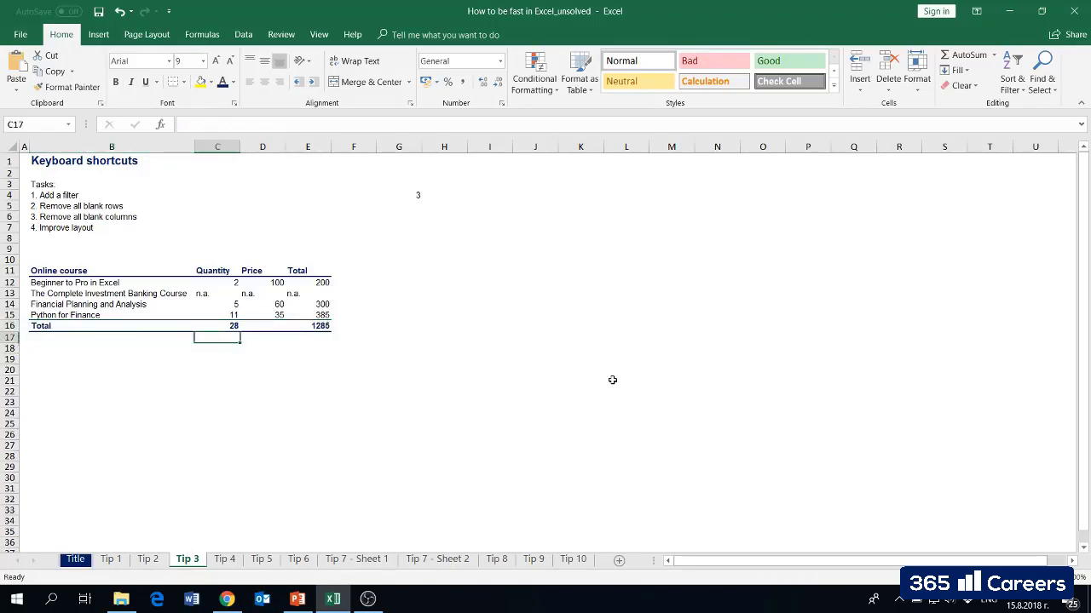
key(Up)
key(Up)
key(Up)
key(Up)
key(Up)
key(Up)
key(shift+Right)
key(shift+Right)
key(shift+Left)
key(shift+Left)
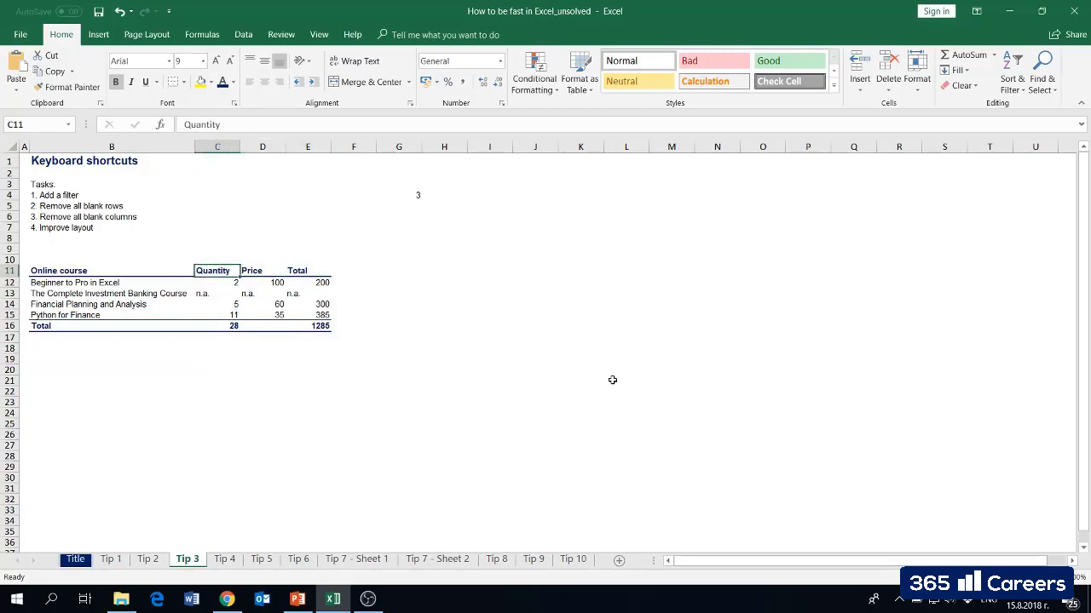
key(shift+Right)
key(shift+Right)
key(shift+Down)
key(shift+Down)
key(shift+Down)
key(shift+Down)
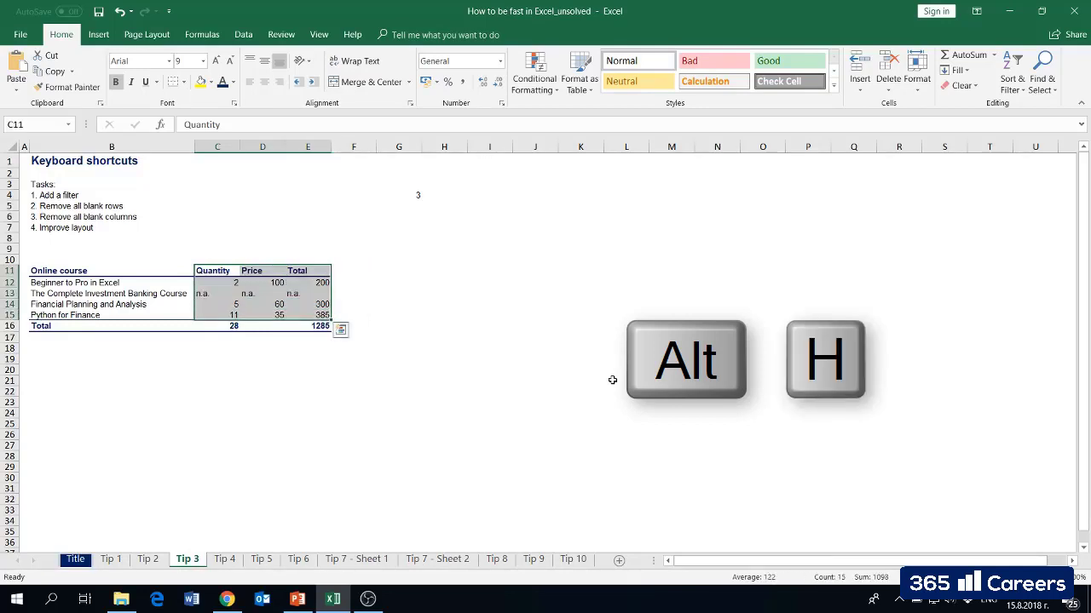
key(a)
key(r)
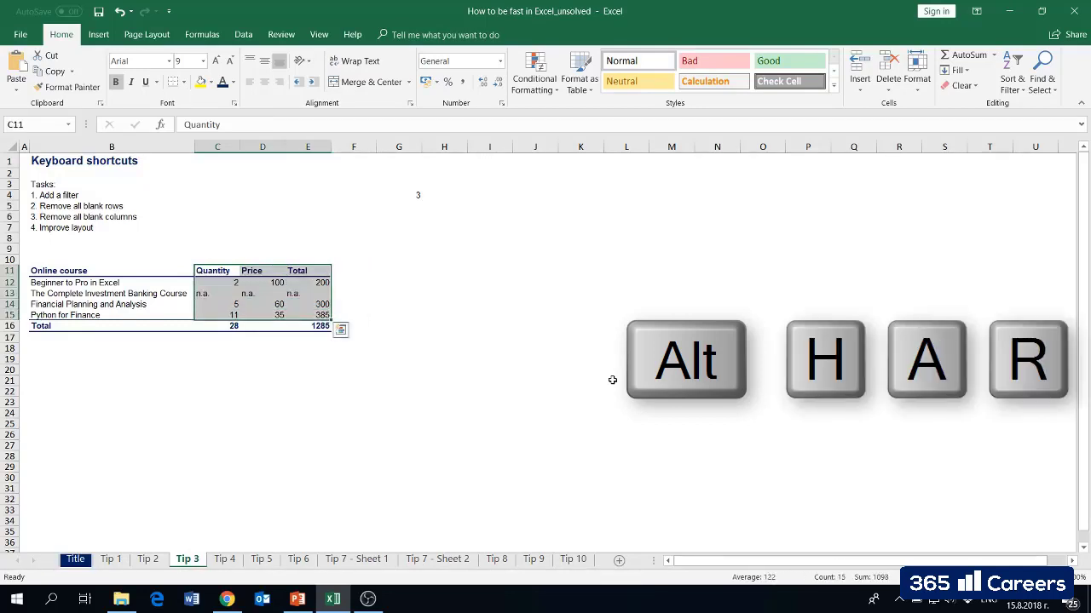
key(alt+h)
key(a)
key(r)
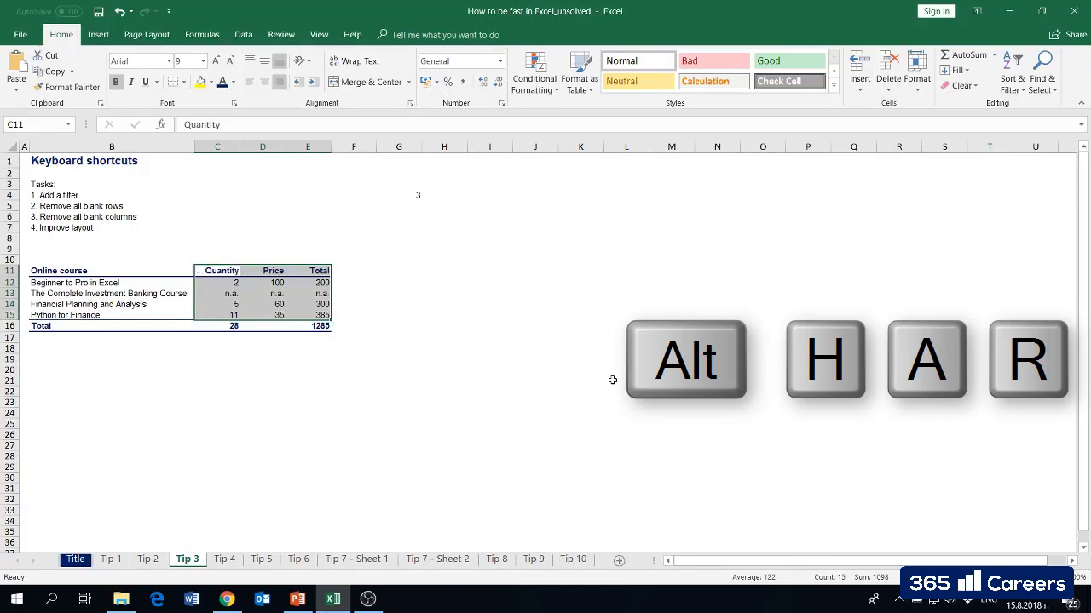
key(Down)
key(Down)
key(Down)
key(Down)
key(Down)
key(Down)
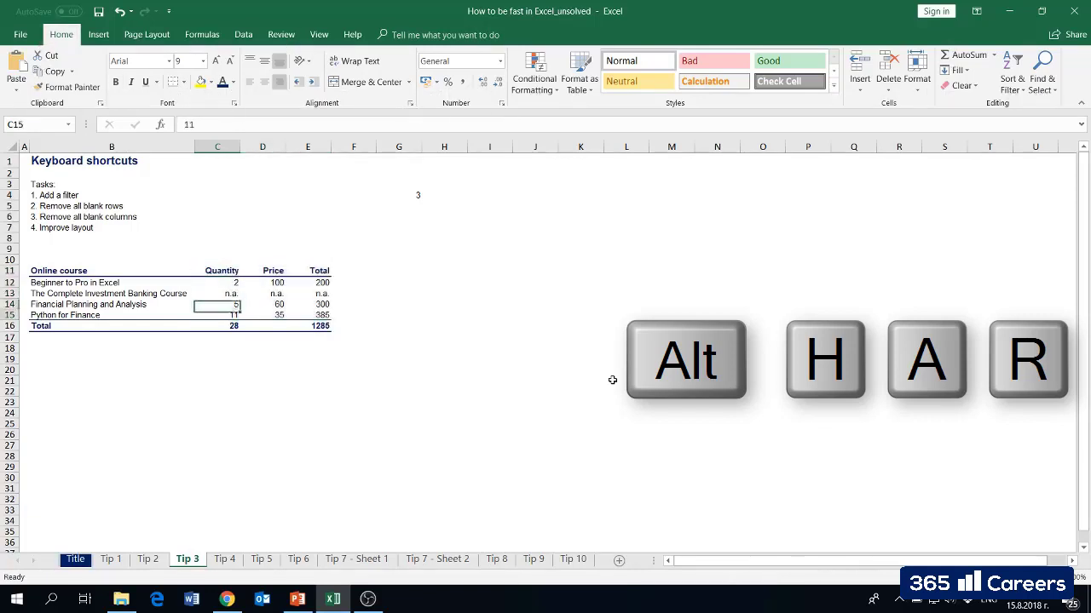
key(Up)
key(Up)
key(Up)
key(Up)
key(Up)
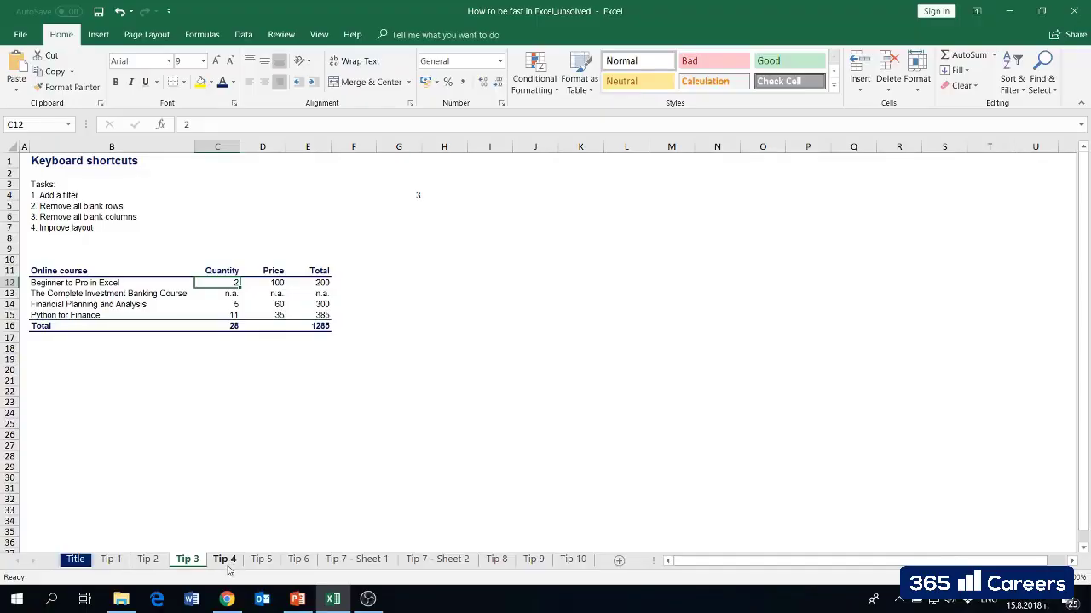
- Switch to the Tip 4 'Paste special formulas' sheet with the course and product tables
click(227, 564)
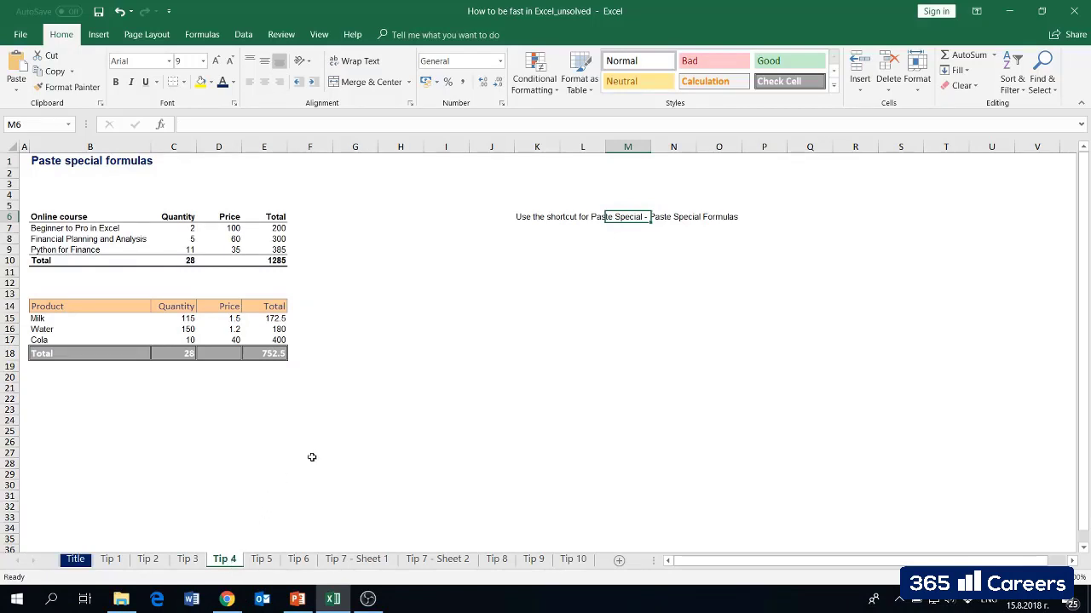
- Move through the Tip 4 tables to the Product header cell B14
key(Up)
key(Right)
key(Down)
key(Left)
key(Left)
key(Left)
key(Left)
key(Left)
key(Left)
key(Left)
key(Left)
key(Down)
key(Left)
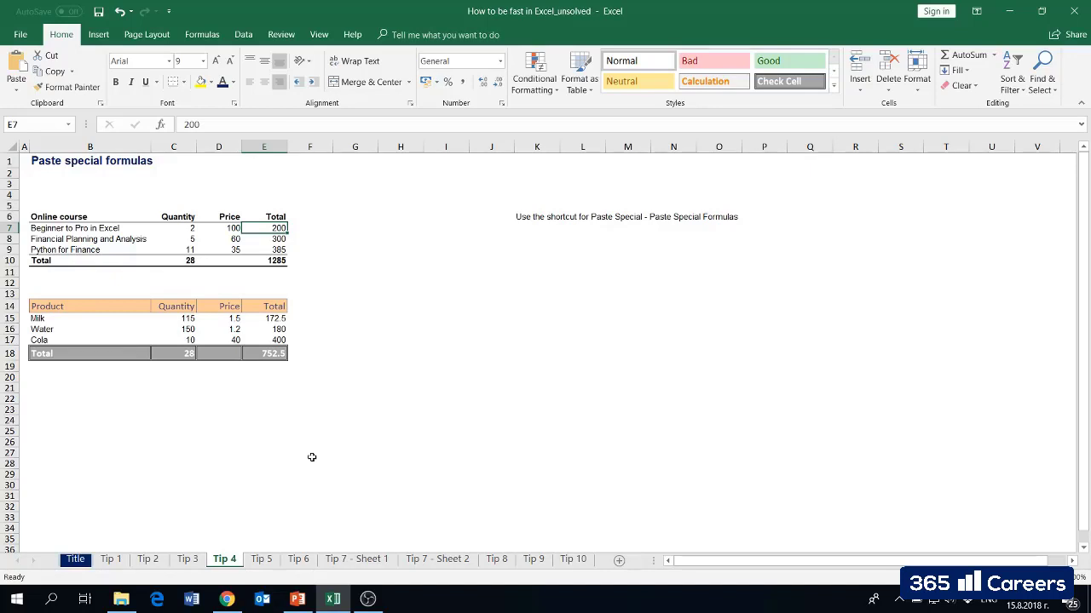
key(Left)
key(Down)
key(Down)
key(Down)
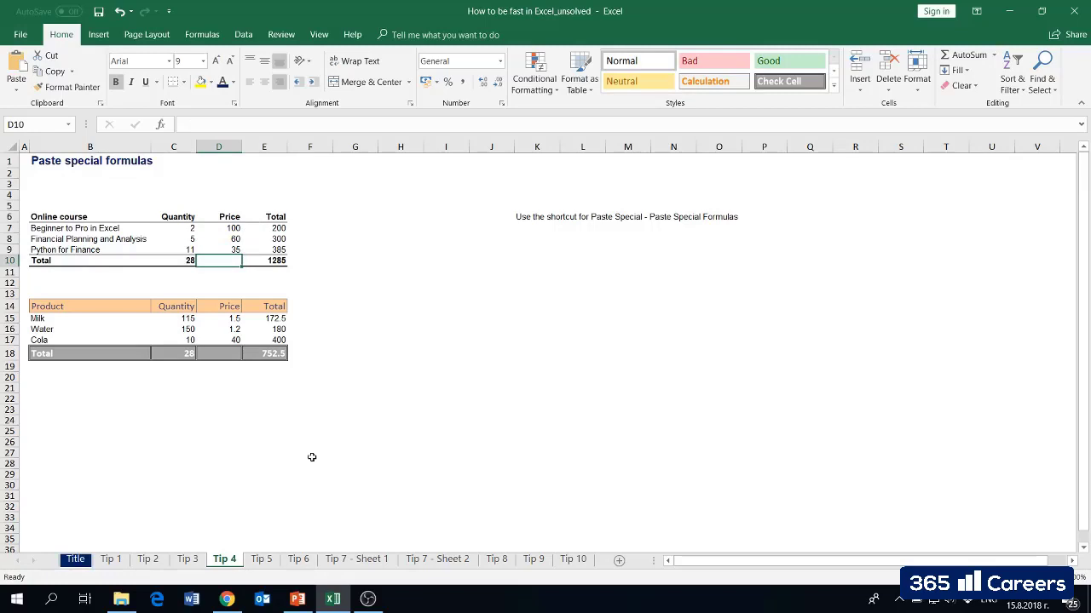
key(Down)
key(Right)
key(Down)
key(Down)
key(Down)
key(Down)
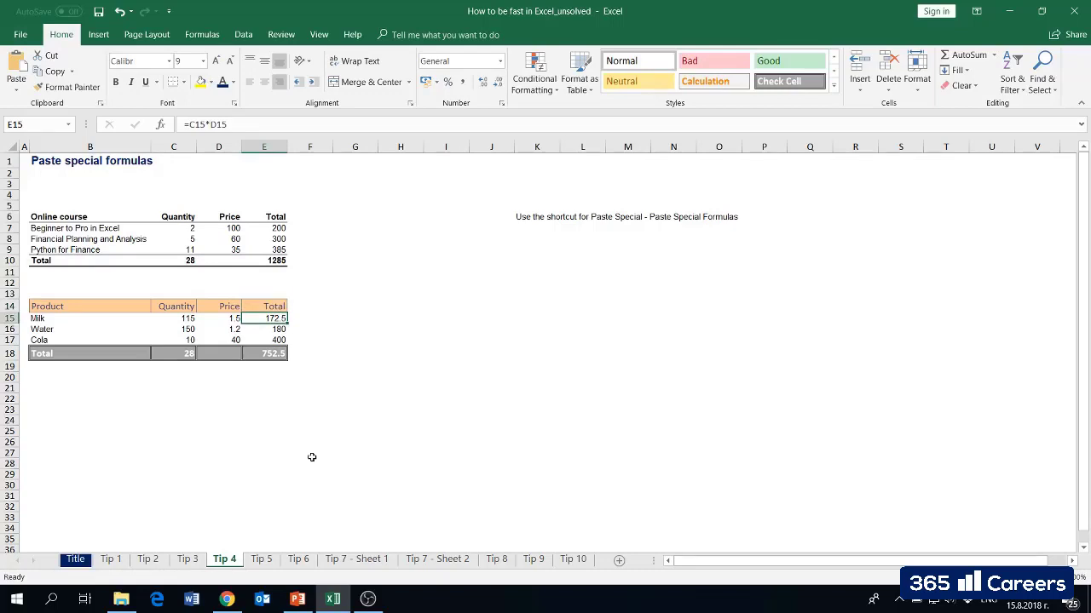
key(Up)
key(Left)
key(Left)
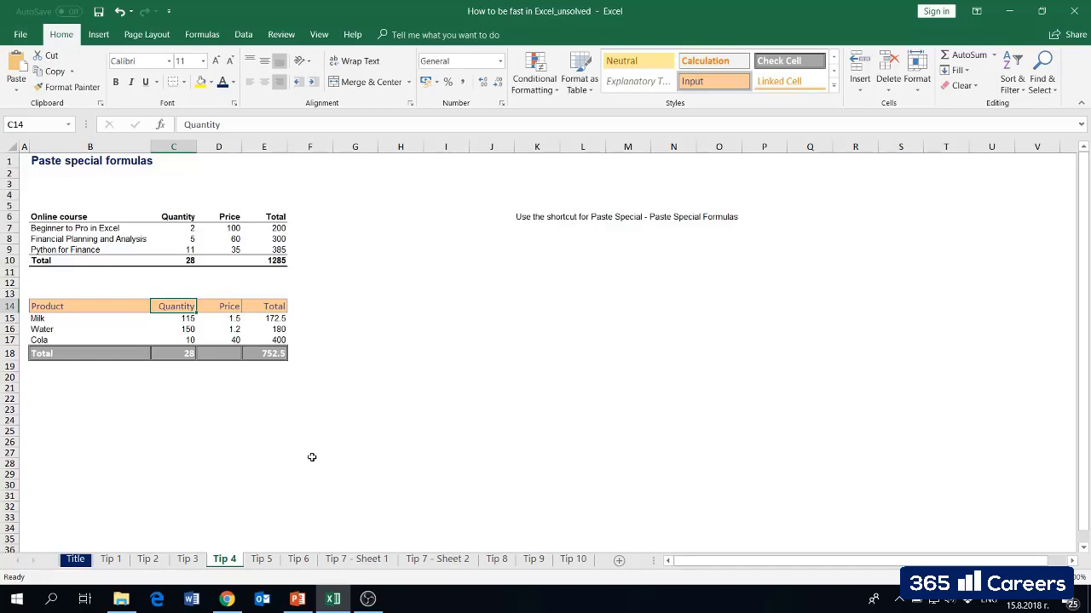
key(Up)
key(Up)
key(Up)
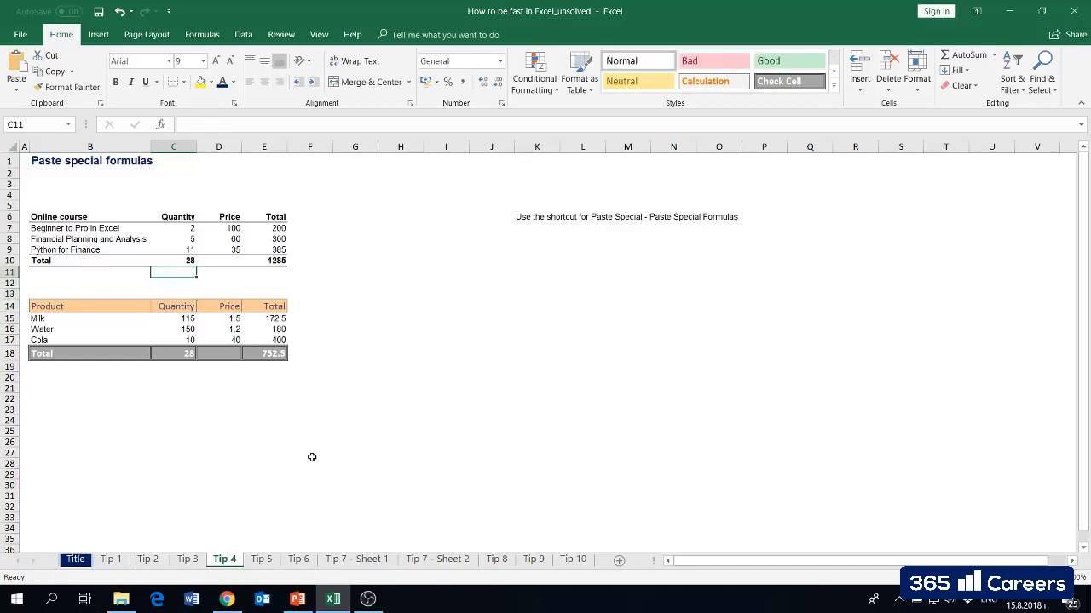
key(Left)
key(Up)
key(Up)
key(Up)
key(Up)
key(Up)
key(Right)
key(Right)
key(Down)
key(Down)
key(Down)
key(Left)
key(Left)
key(Down)
key(Down)
key(Down)
key(Down)
key(Down)
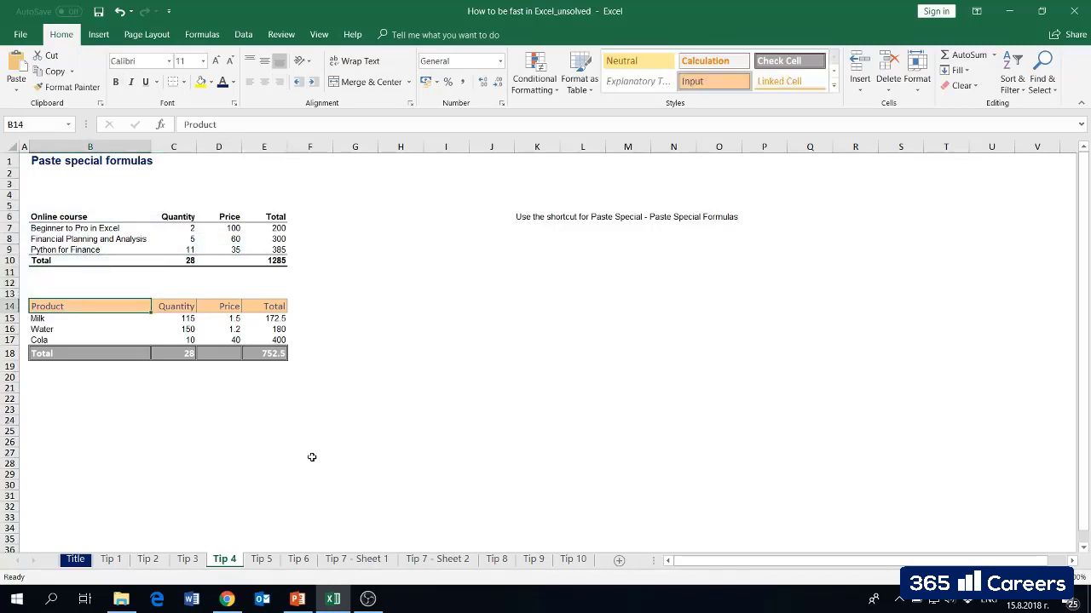
- Select the Product table B14:E18, including the 752.5 total, and copy it
key(shift+Down)
key(shift+Right)
key(shift+Down)
key(shift+Down)
key(shift+Right)
key(shift+Right)
key(shift+Down)
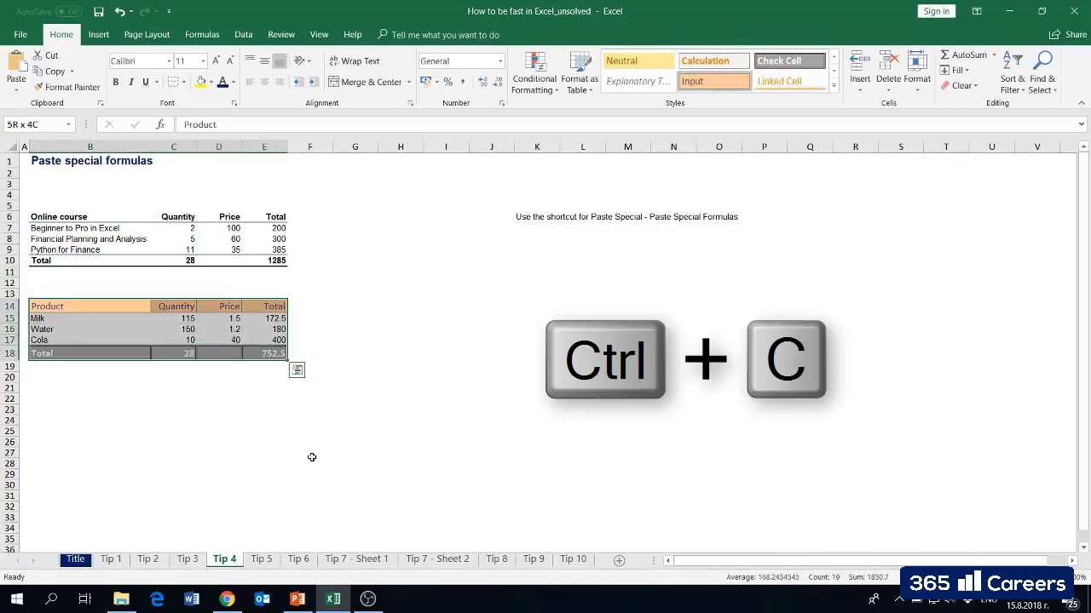
key(ctrl+c)
key(Down)
key(Down)
key(Down)
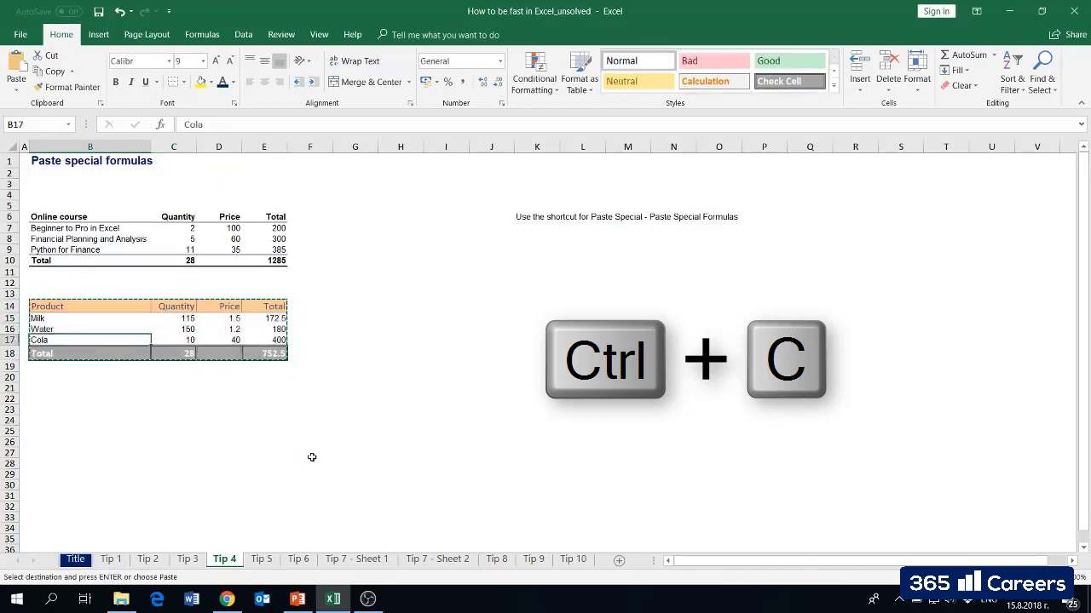
- Paste the copied Product table into B23 as formulas only via Paste Special (Alt+E,S,F)
key(Down)
key(Down)
key(Down)
key(Down)
key(Down)
key(Down)
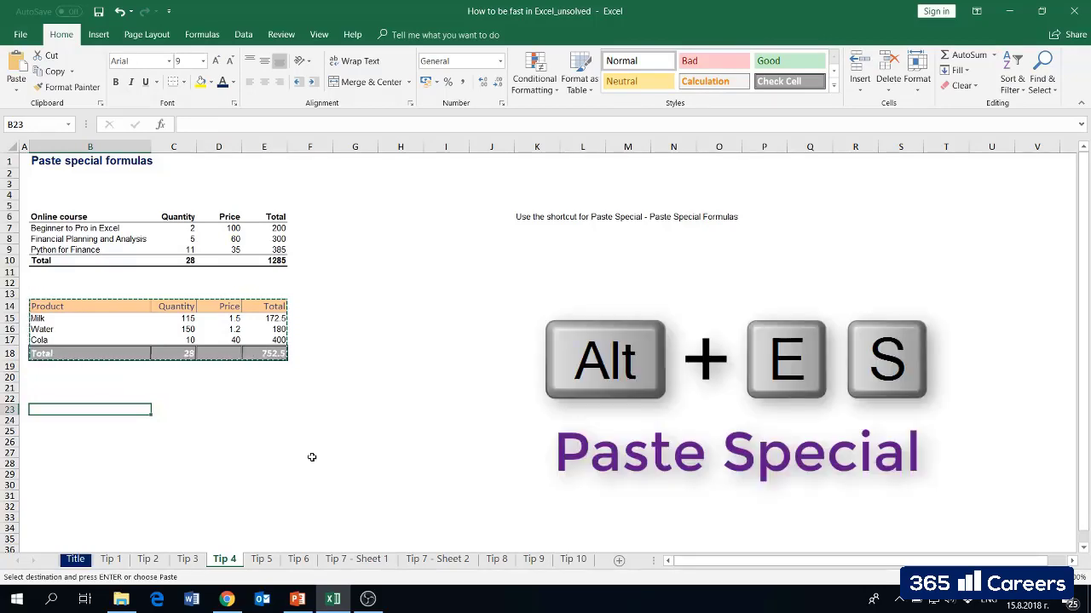
key(alt+e)
key(s)
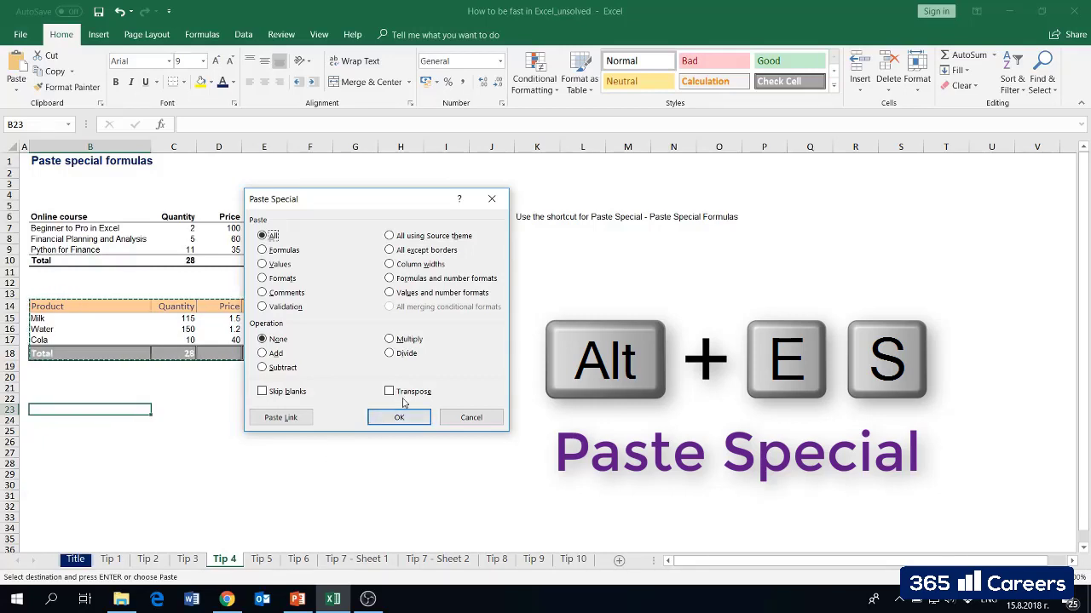
key(f)
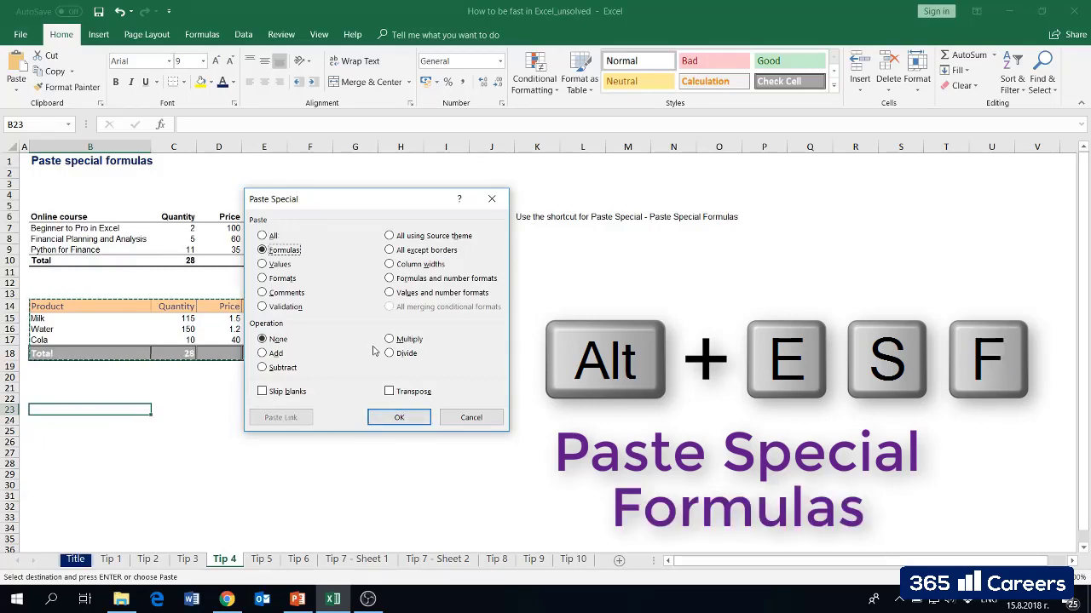
key(Return)
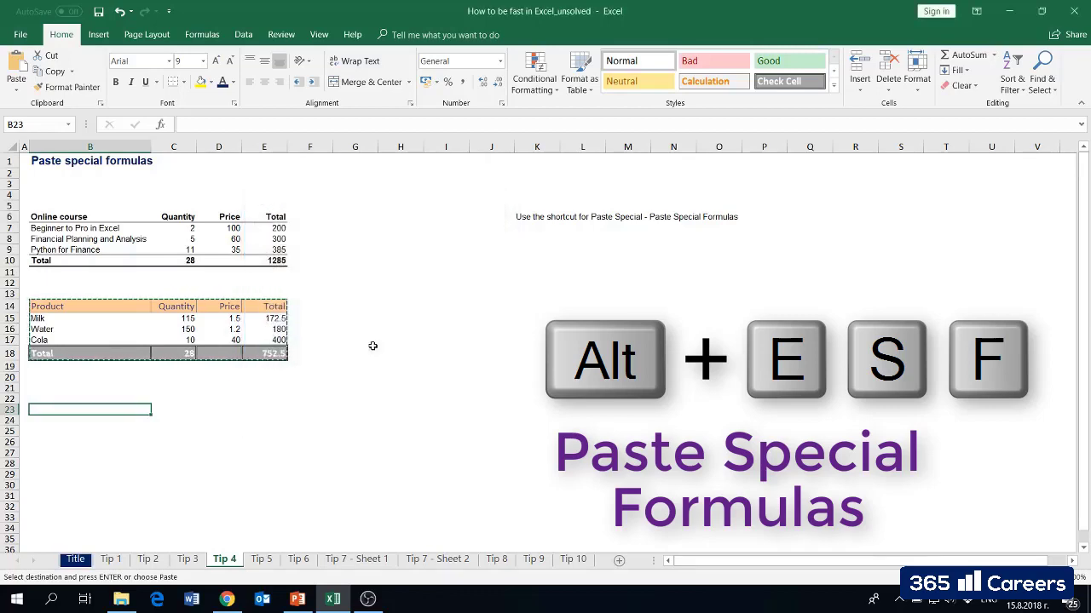
key(alt+e)
key(s)
key(f)
key(Return)
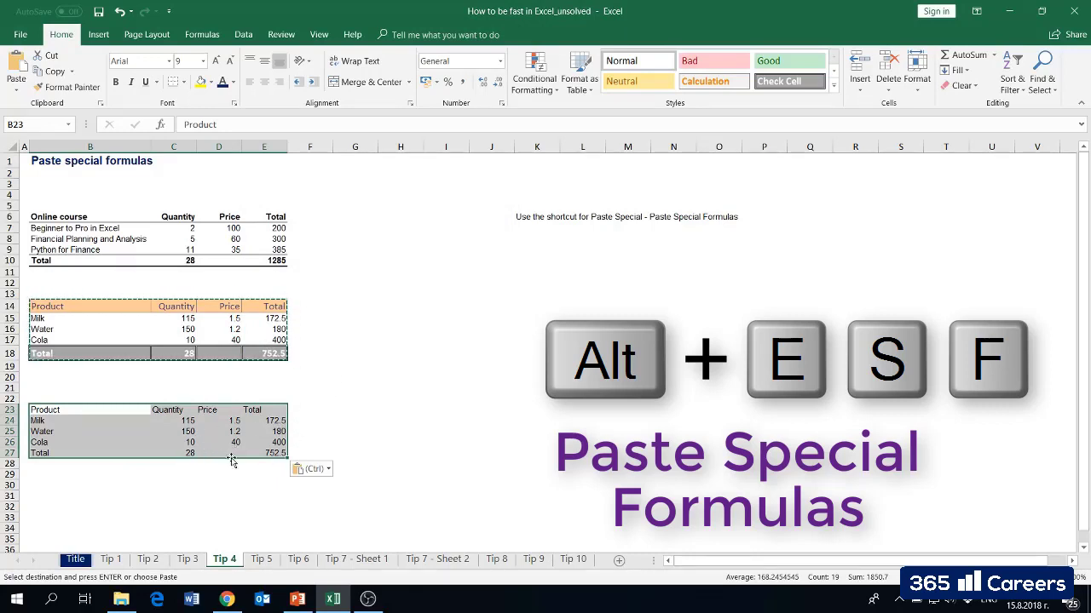
- Check the pasted totals and copy the E24 total formula down into E25:E26
drag(281, 422, 278, 432)
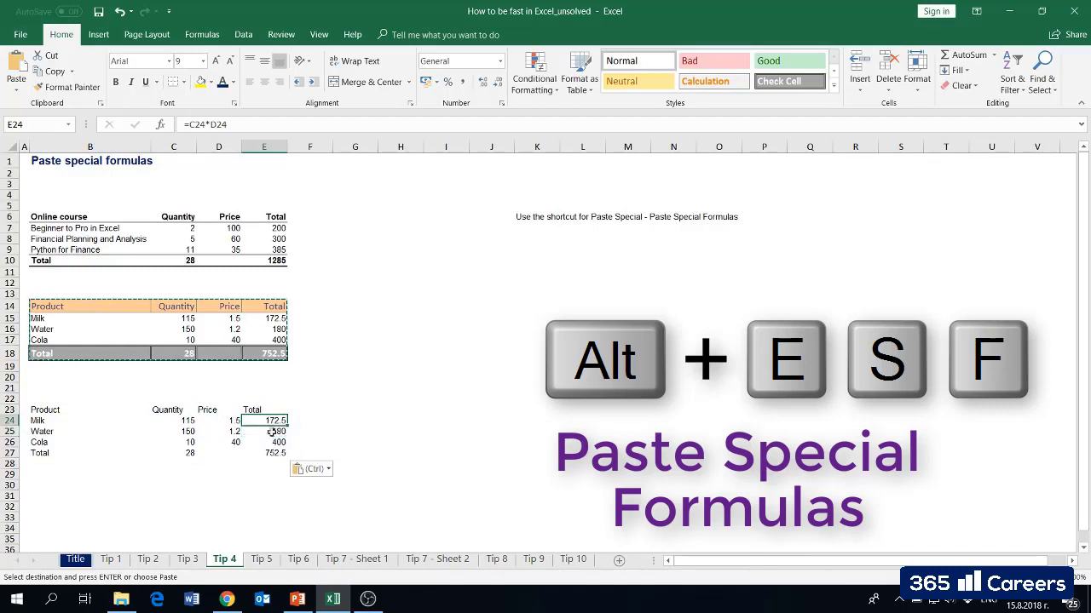
click(275, 443)
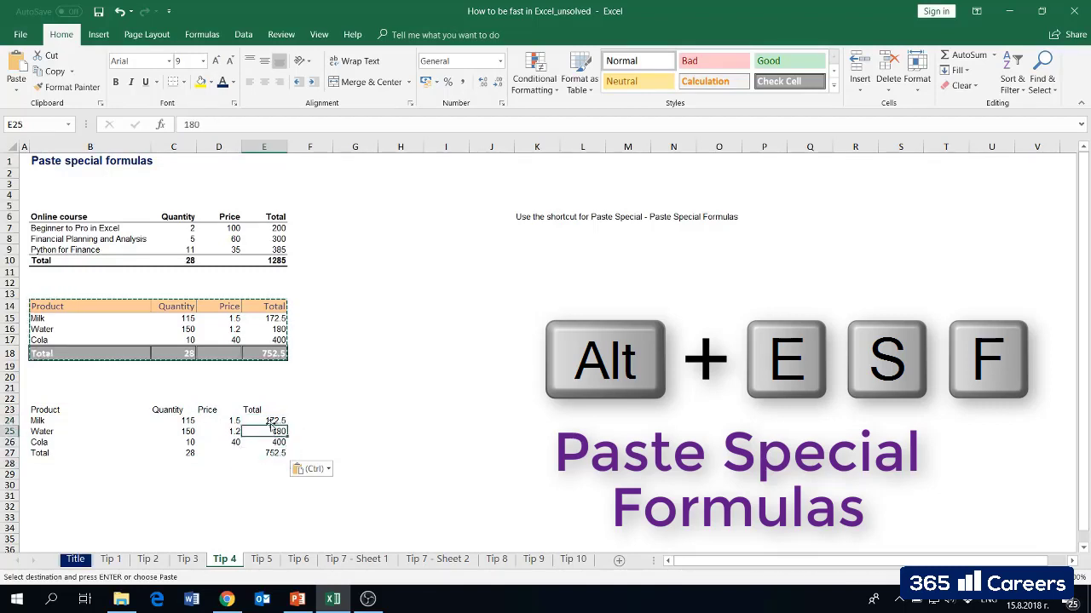
drag(274, 421, 274, 432)
click(274, 442)
click(272, 421)
key(ctrl+c)
key(Down)
key(ctrl+v)
key(Down)
key(ctrl+v)
key(Down)
key(ctrl+v)
key(ctrl+z)
- Enter =SUM(E24:E26) in E27, totalling the products to 752.5
key(Escape)
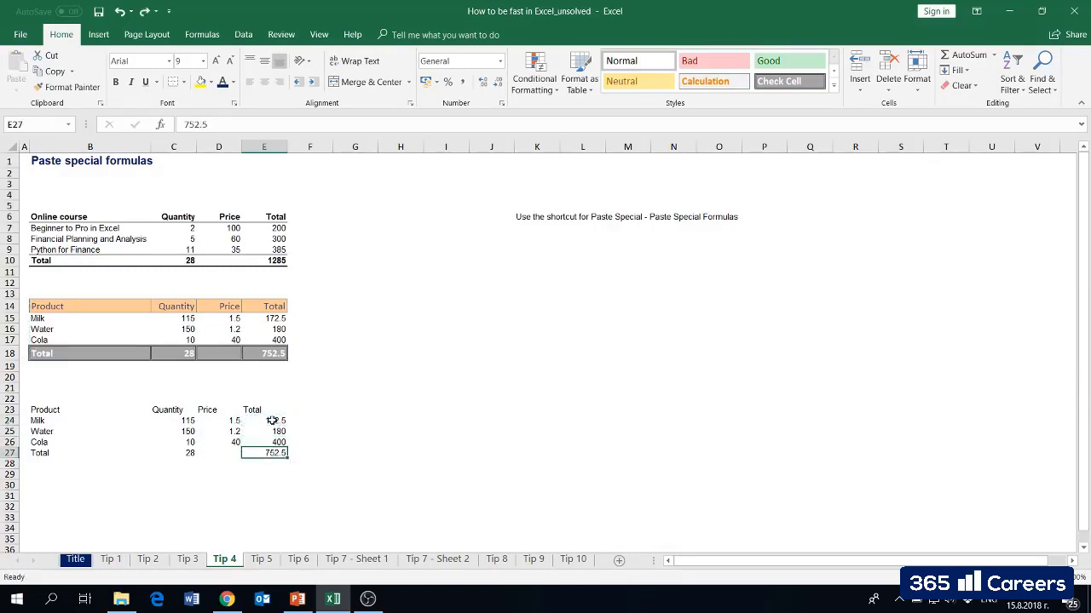
key(Up)
key(Up)
key(Up)
key(Down)
key(Down)
key(Up)
key(Up)
key(Down)
key(Down)
key(Down)
text(=SUM()
key(Up)
key(Up)
key(shift+Down)
key(Return)
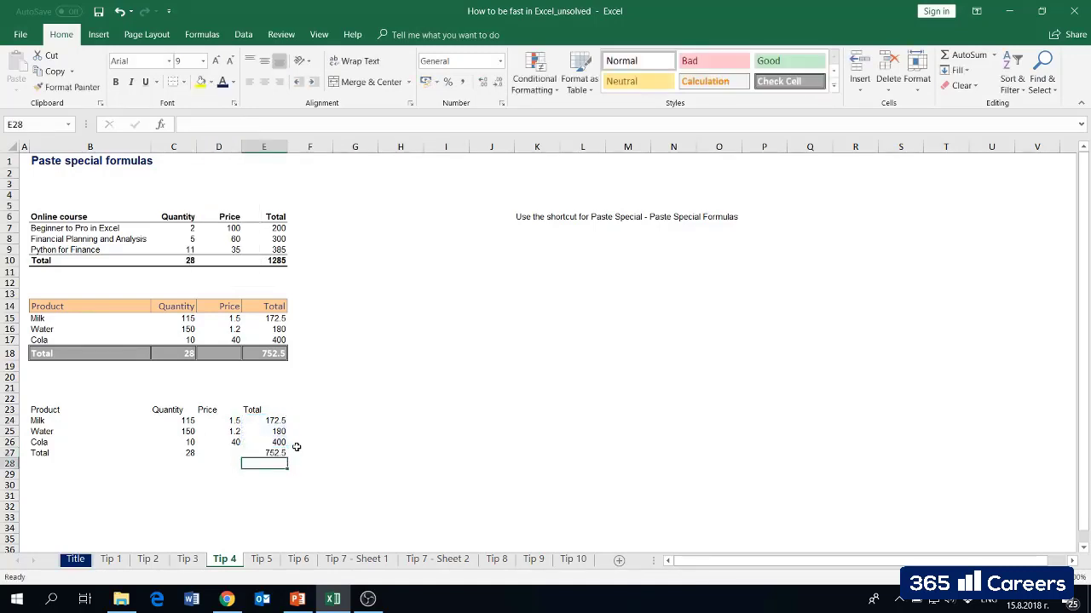
- Copy E24:E27 and paste it into E15:E18 as formulas only
key(Up)
key(Up)
key(Up)
key(Up)
key(Up)
key(Up)
key(Up)
key(Up)
key(Up)
key(Up)
key(Down)
key(Down)
key(Down)
key(Down)
key(Down)
key(Down)
key(shift+Down)
key(shift+Down)
key(shift+Down)
key(ctrl+c)
key(Up)
key(Up)
key(Up)
key(Up)
key(Up)
key(Up)
key(Up)
key(Up)
key(Up)
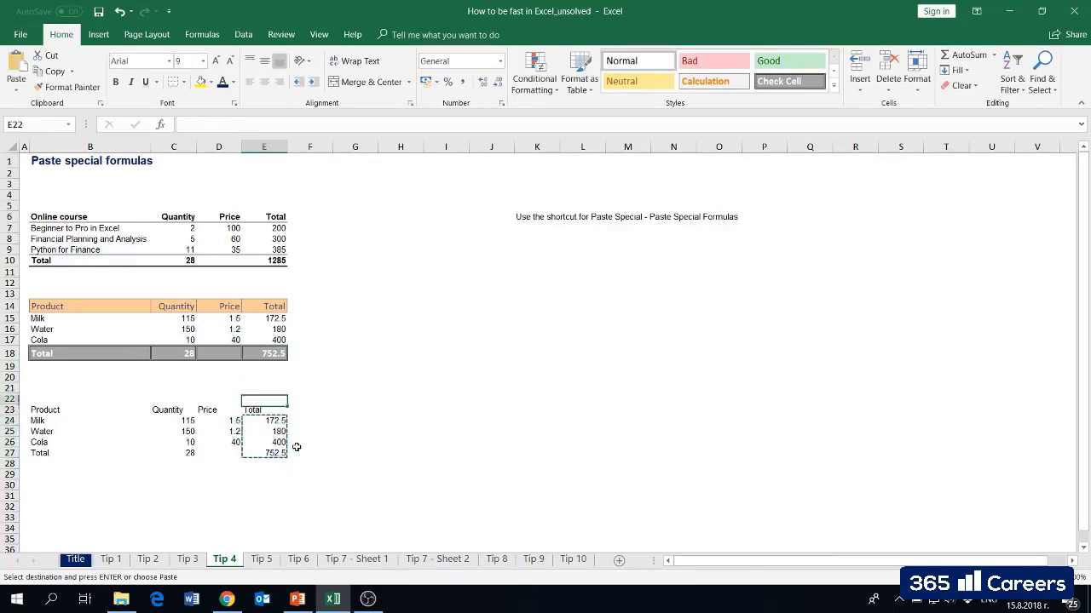
key(ctrl+alt+v)
key(f)
key(Return)
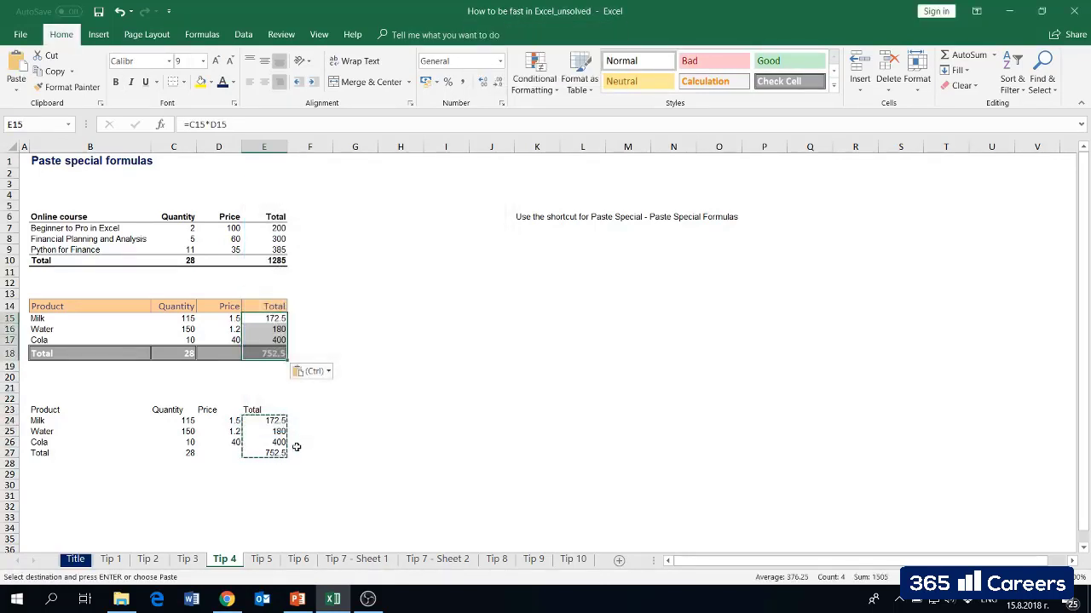
key(shift+Up)
key(shift+Up)
key(shift+Up)
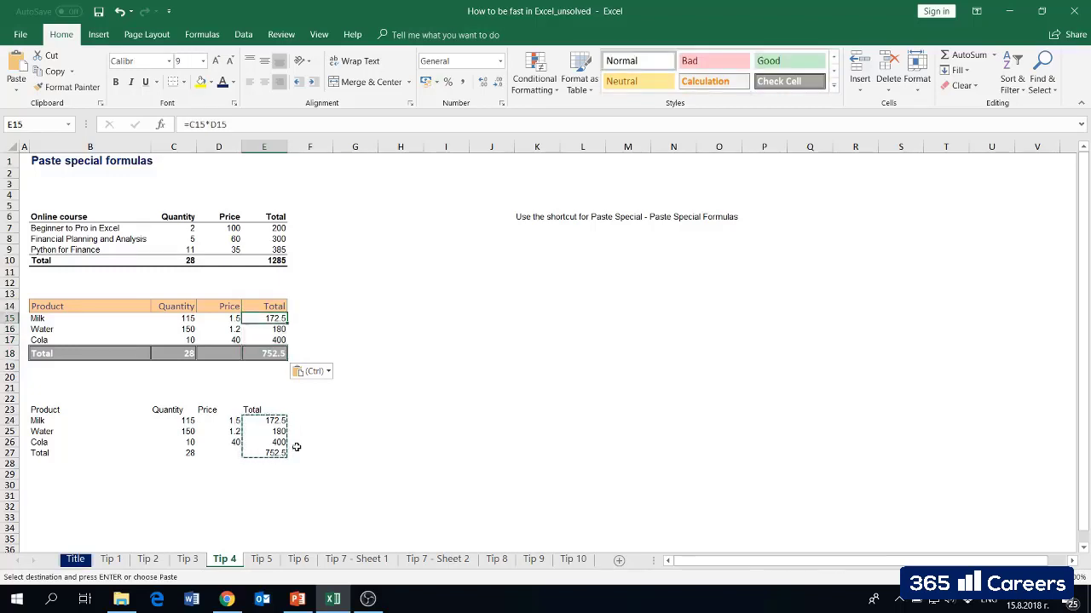
key(Down)
key(Down)
key(Down)
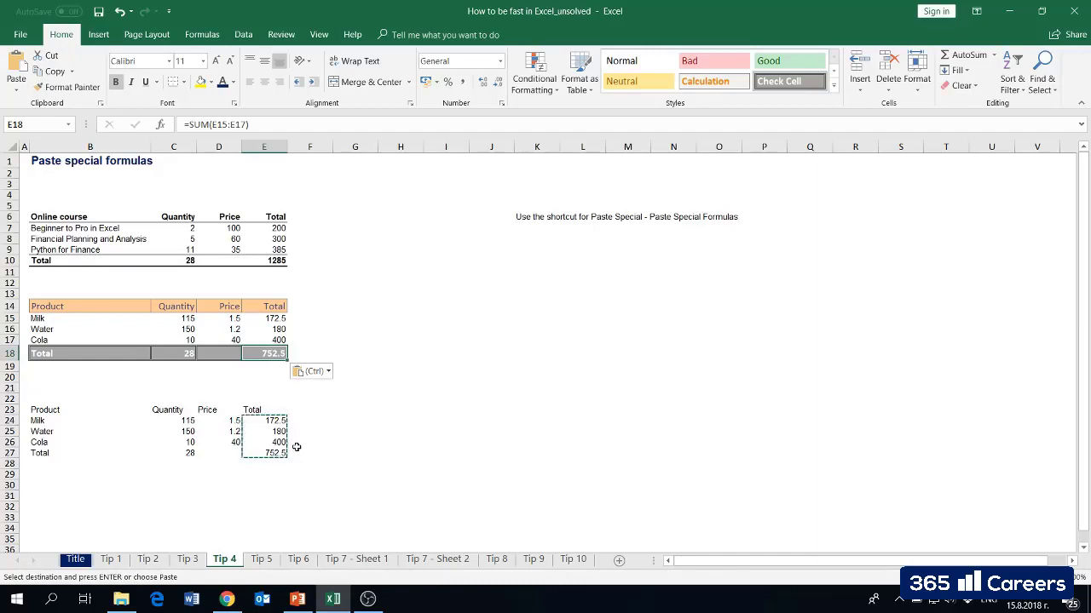
key(Return)
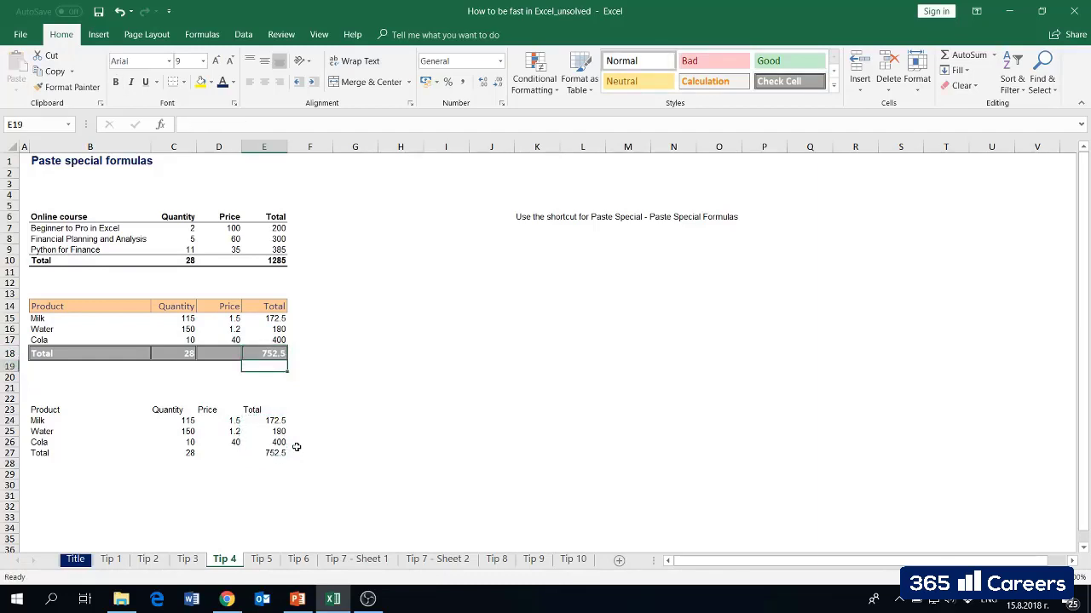
- Select and copy the Online course table B6:E10
key(Left)
key(Down)
key(Down)
key(Left)
key(Left)
key(Down)
key(Down)
key(Right)
key(Down)
key(Up)
key(Up)
key(Up)
key(Up)
key(Up)
key(Up)
key(Up)
key(Up)
key(Up)
key(Left)
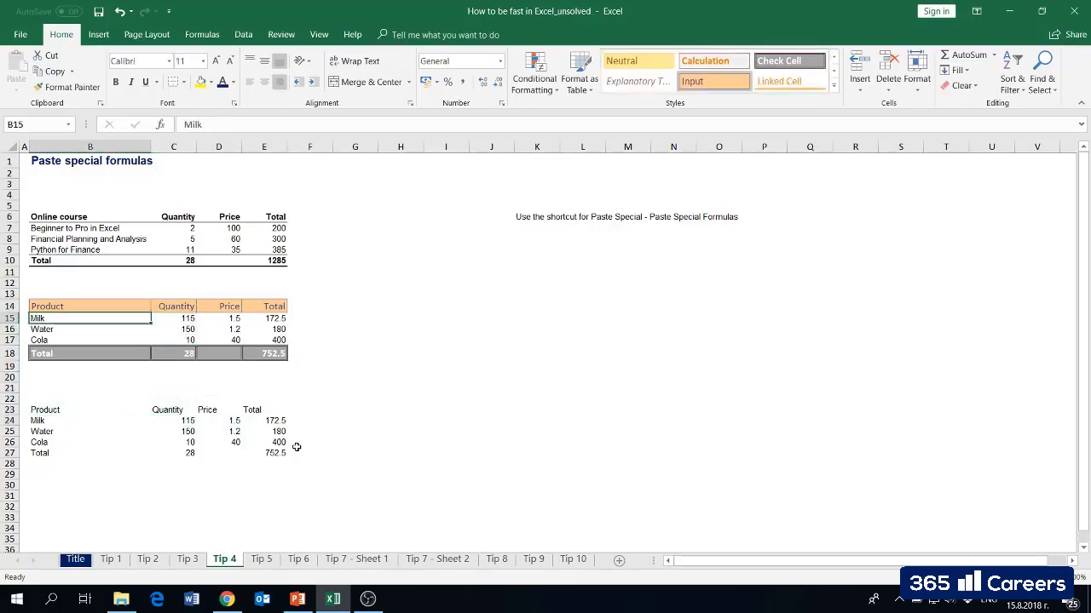
key(Up)
key(Up)
key(Up)
key(Up)
key(Up)
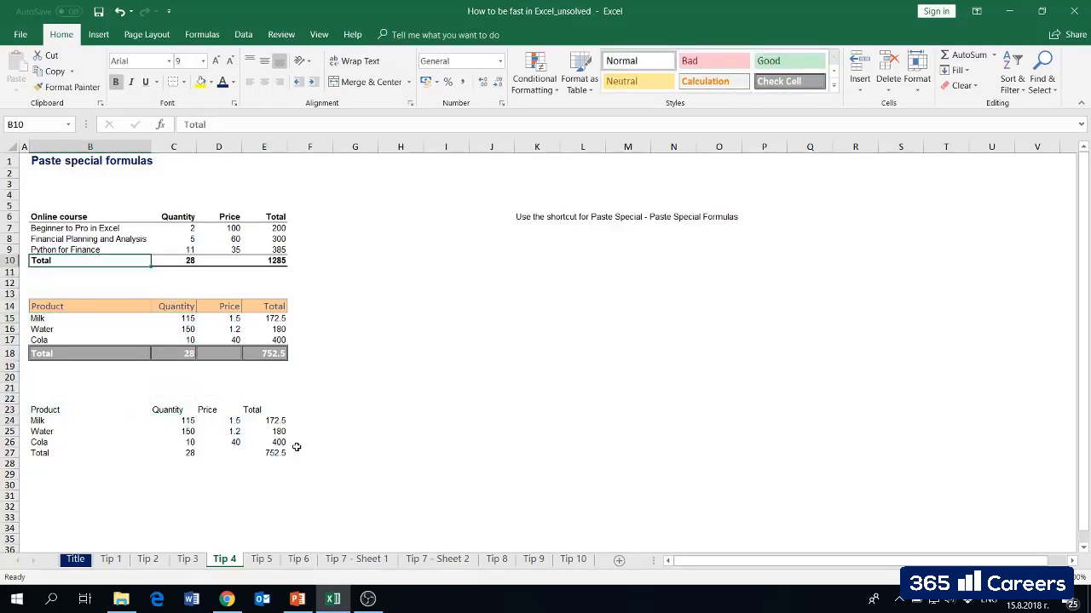
key(Up)
key(Up)
key(Up)
key(Up)
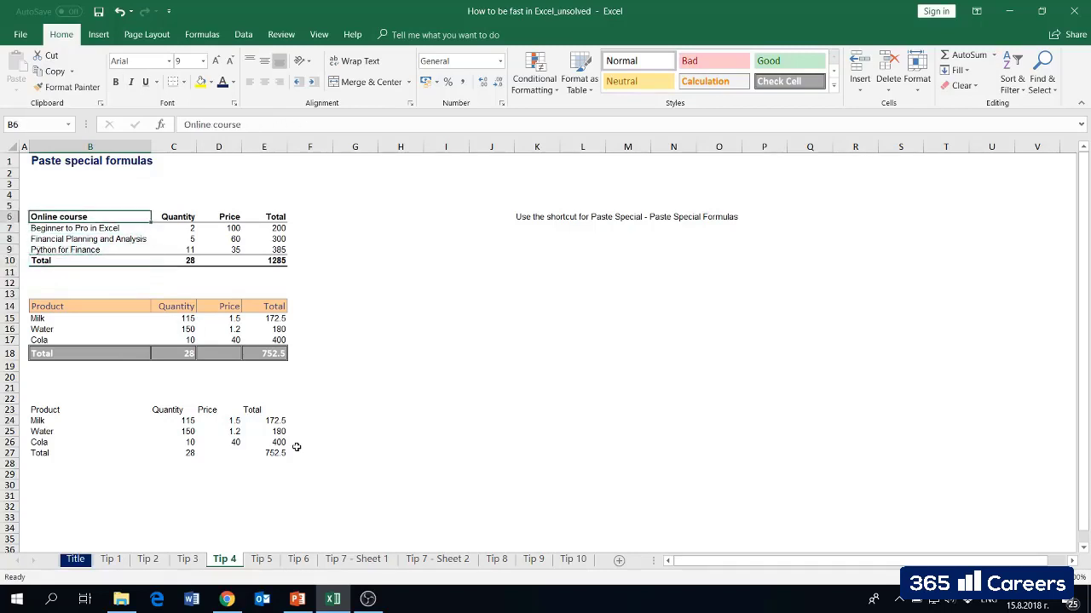
key(shift+Down)
key(shift+Down)
key(shift+Right)
key(shift+Right)
key(shift+Down)
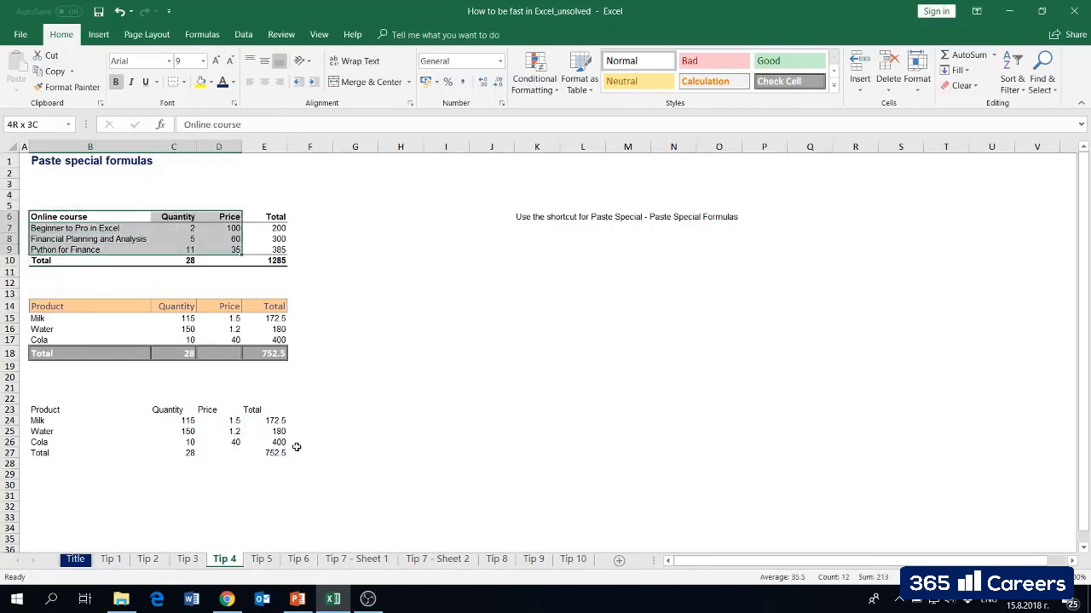
key(shift+Down)
key(shift+Right)
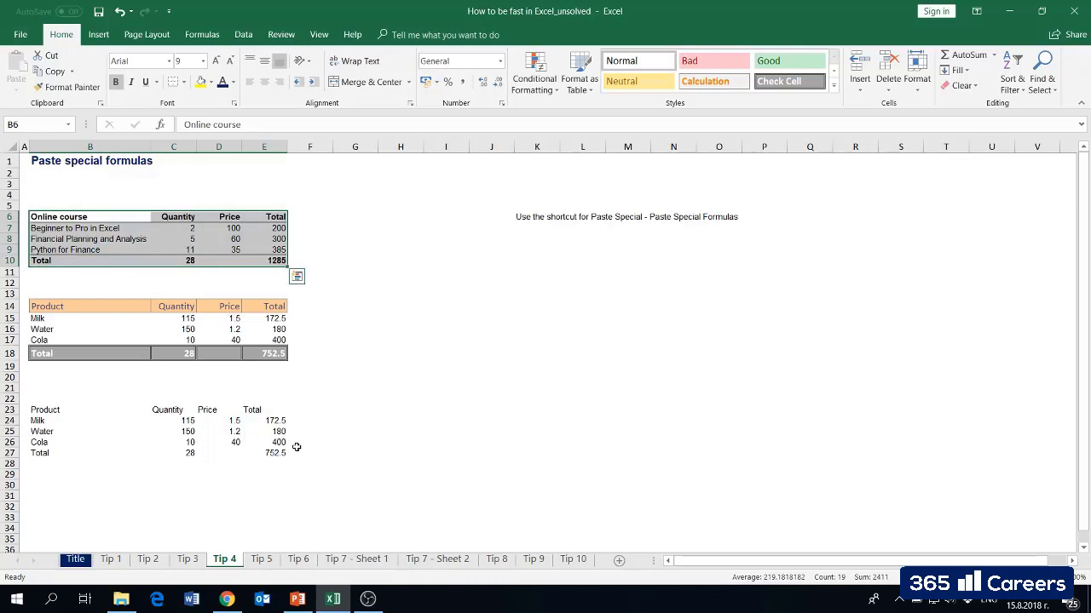
key(ctrl+c)
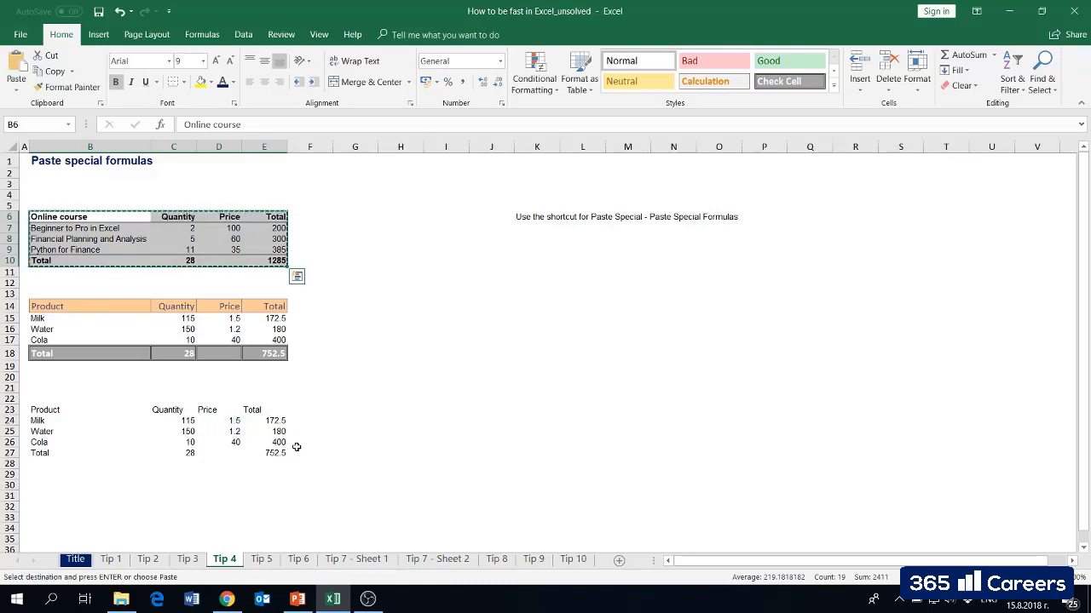
- Paste only the copied formats onto the Product table starting at B23 via Paste Special
key(Down)
key(Down)
key(Down)
key(Down)
key(Down)
key(Down)
key(Down)
key(Down)
key(Down)
key(Down)
key(Down)
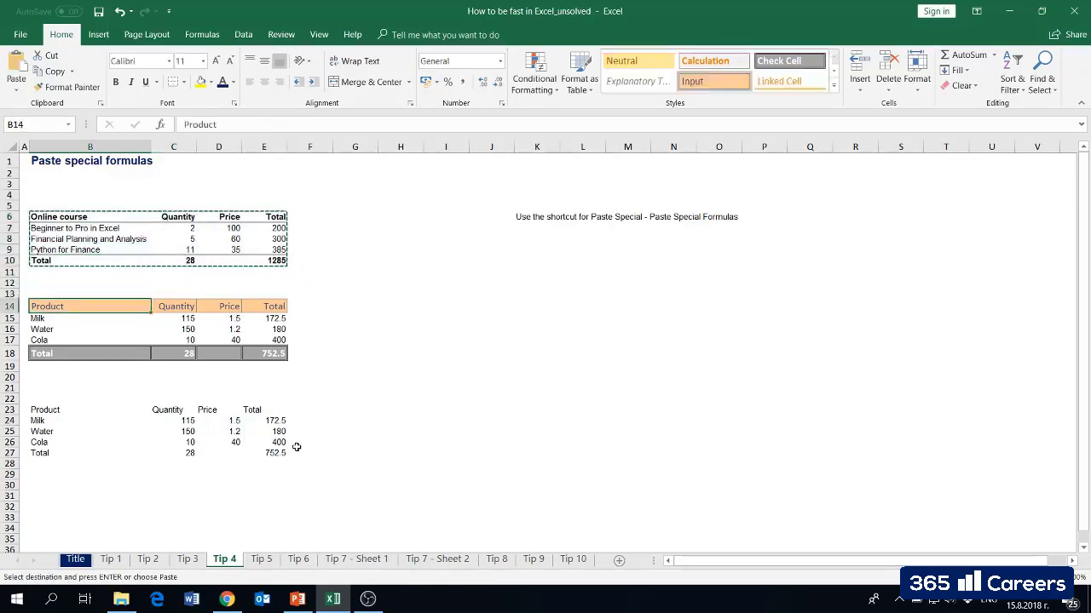
key(Down)
key(Down)
key(Down)
key(Down)
key(Down)
key(Down)
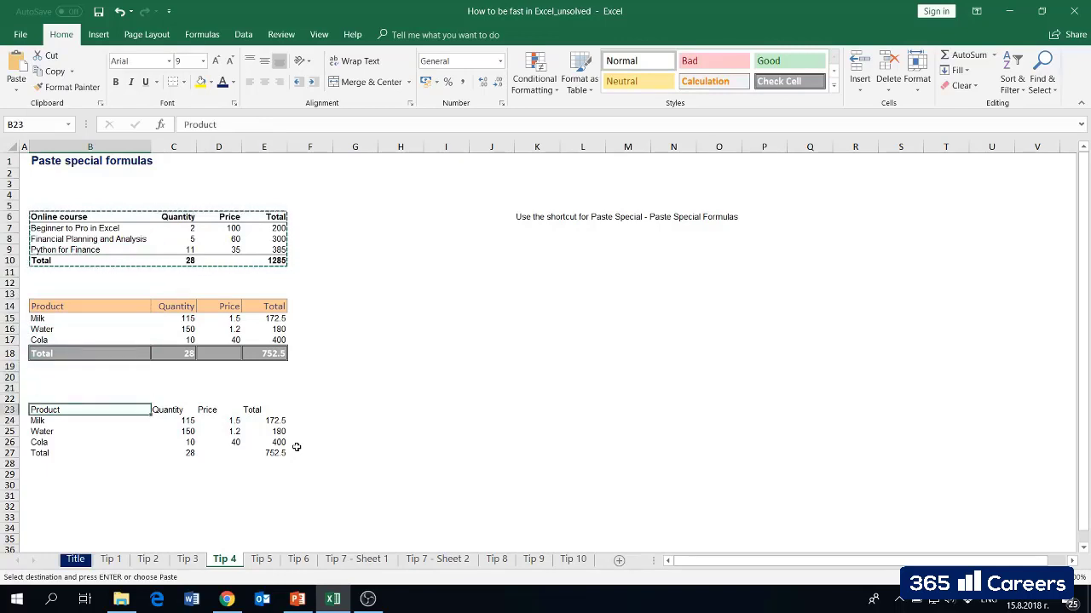
key(alt+e)
key(s)
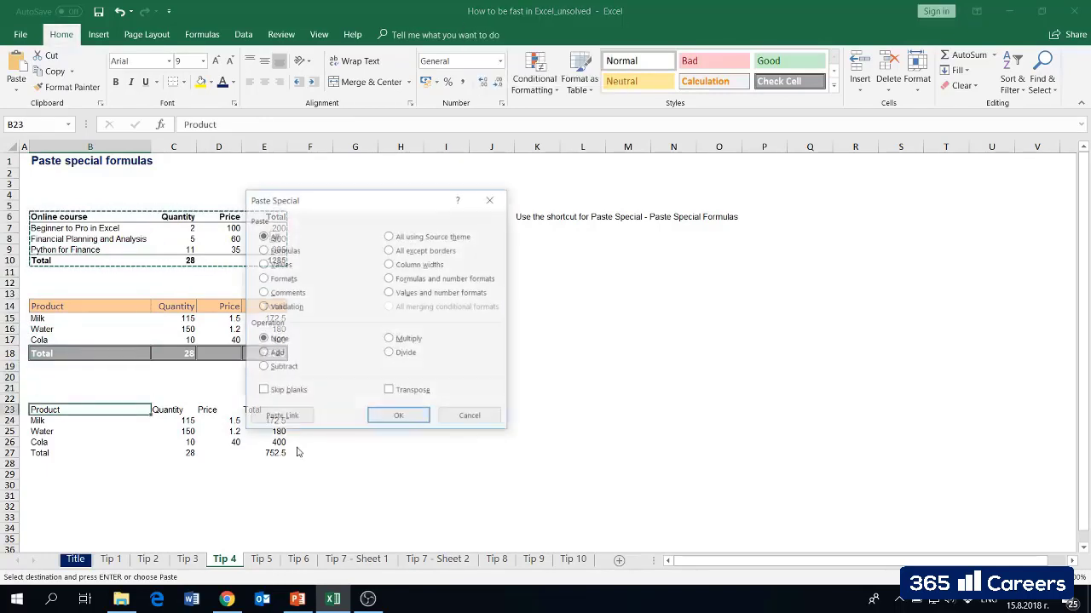
key(t)
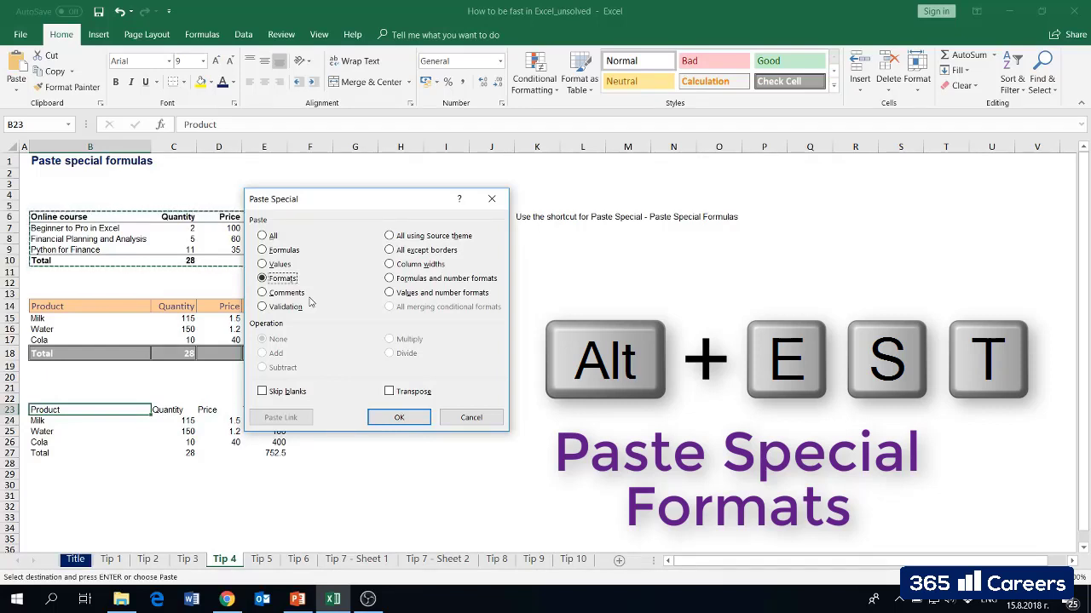
key(Return)
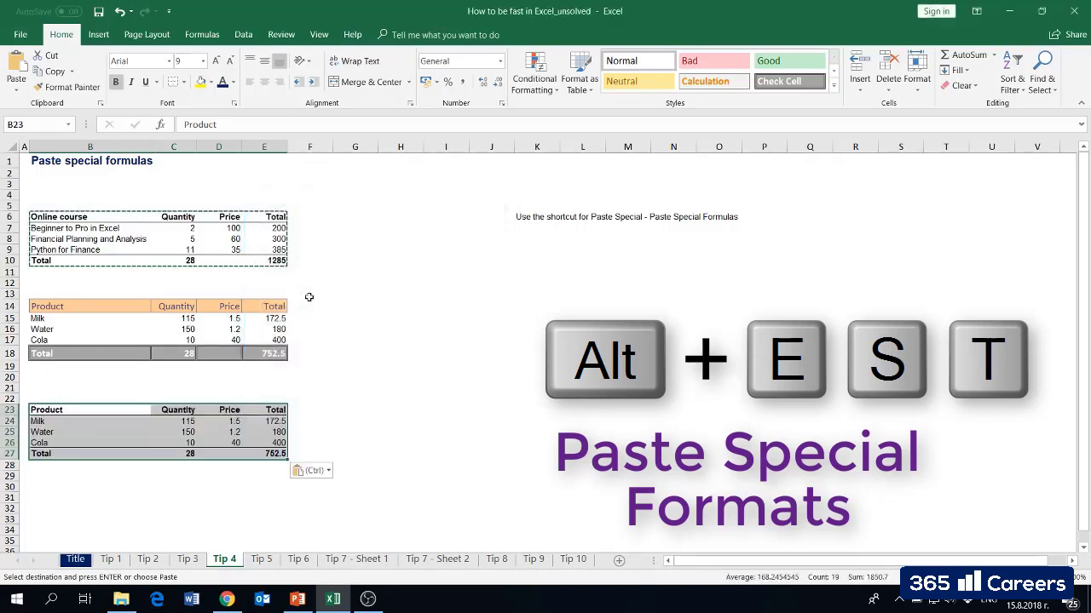
key(Down)
key(Down)
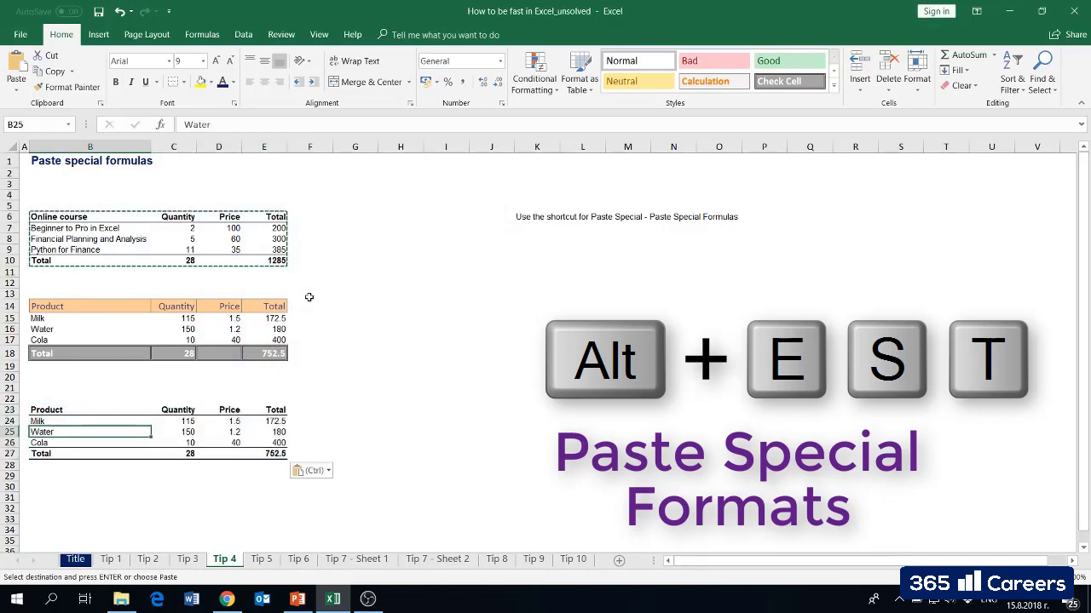
key(Up)
key(Up)
key(Up)
key(Escape)
key(Right)
key(Right)
key(Right)
key(Right)
key(Right)
key(Right)
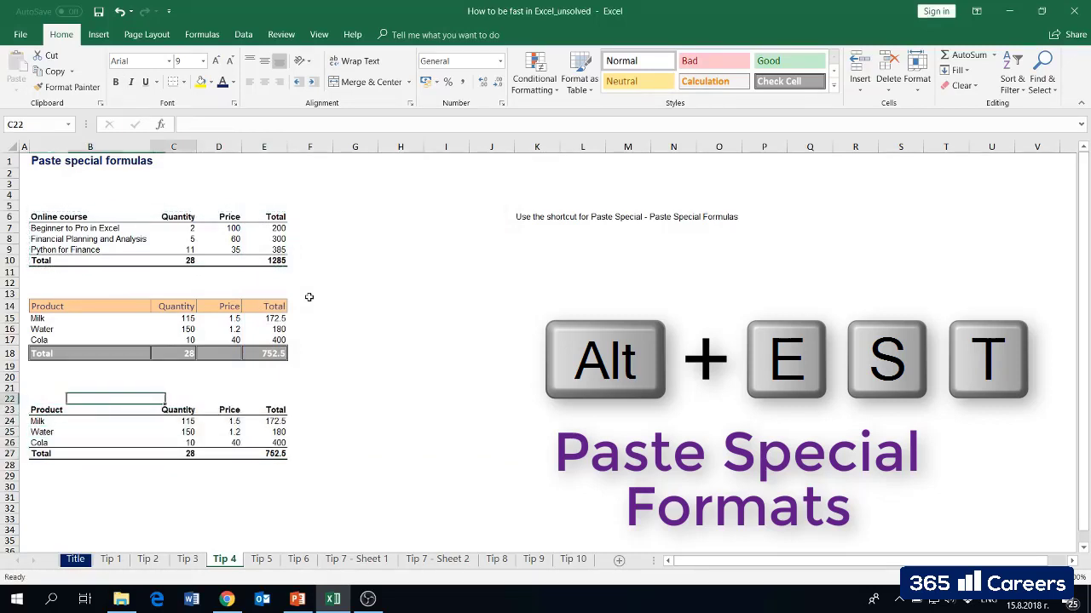
key(Right)
key(Right)
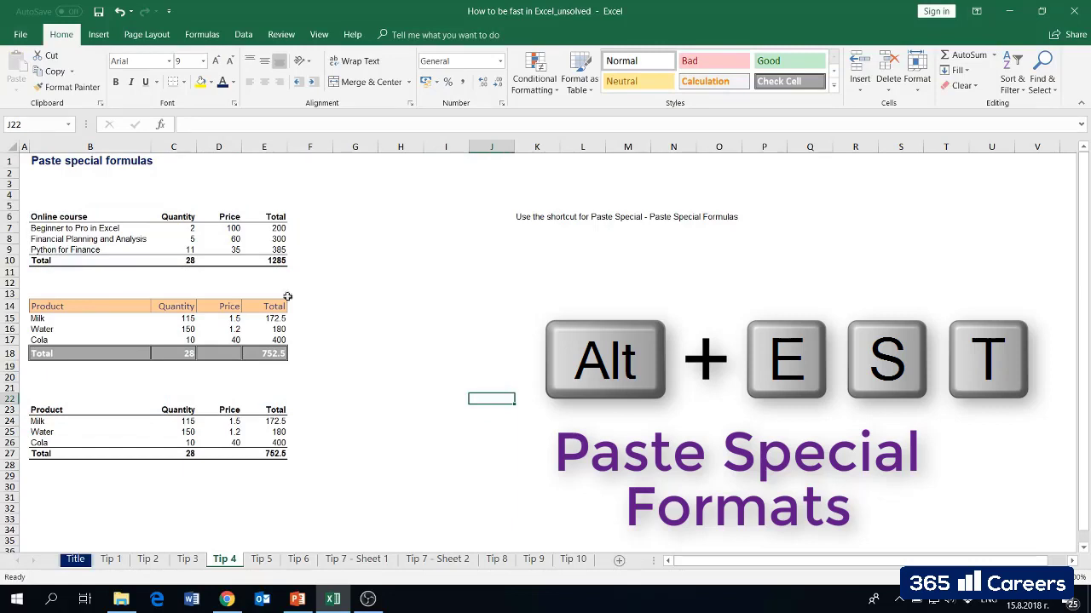
- Compare the Tip 5 and Tip 4 sheets, then show the Tip 6 'Repeat the same action' sheet
click(262, 561)
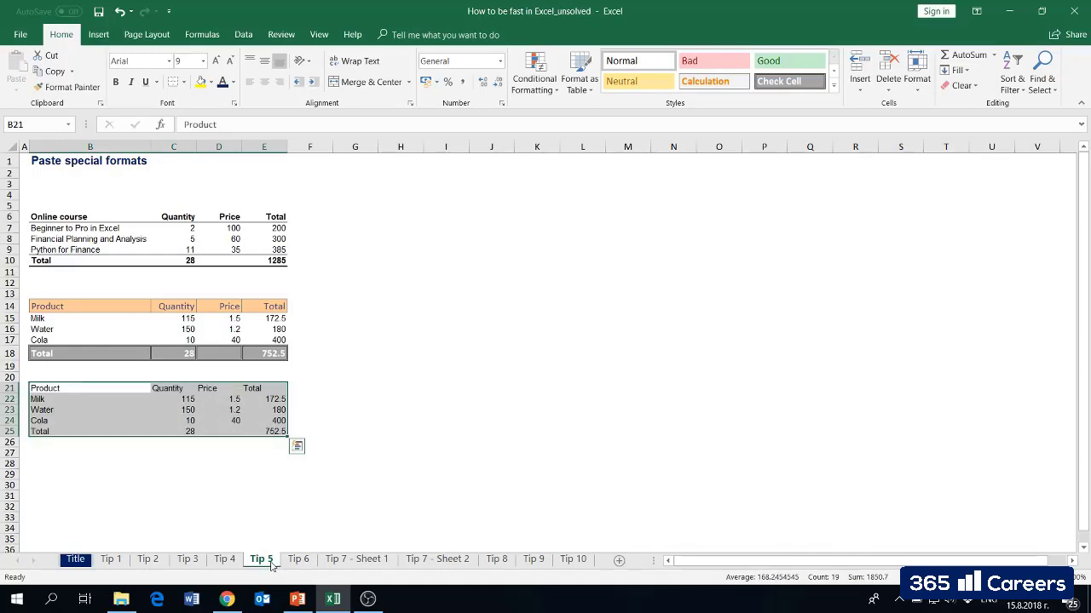
click(224, 561)
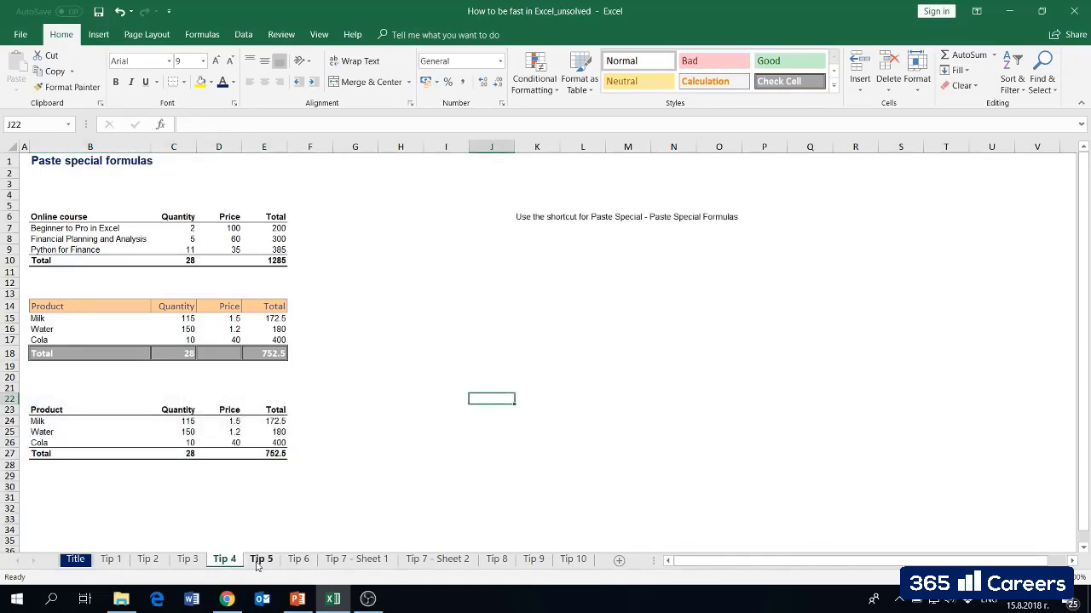
click(258, 564)
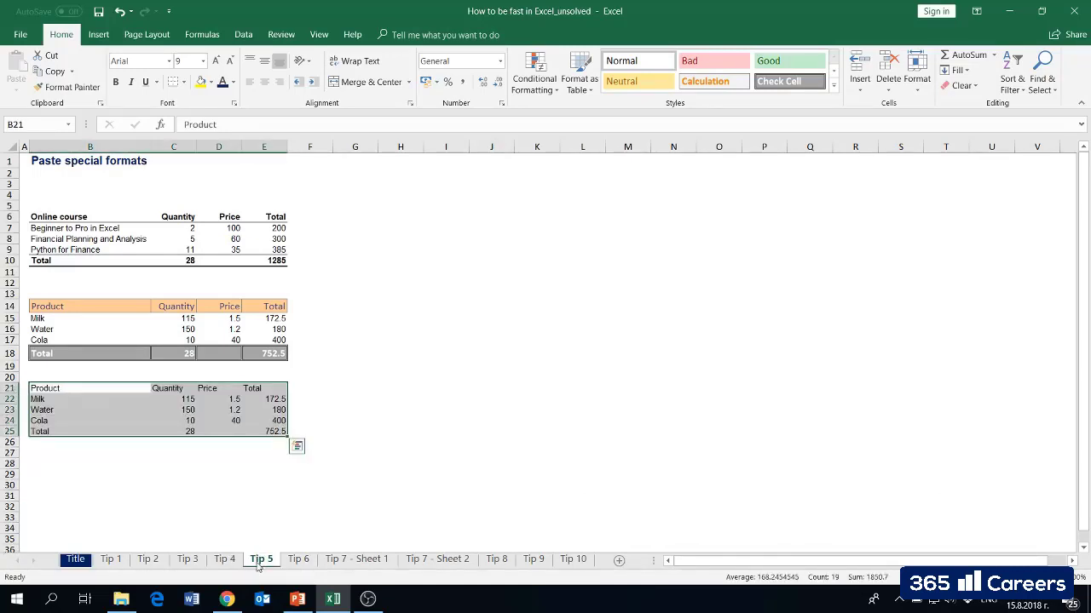
click(226, 563)
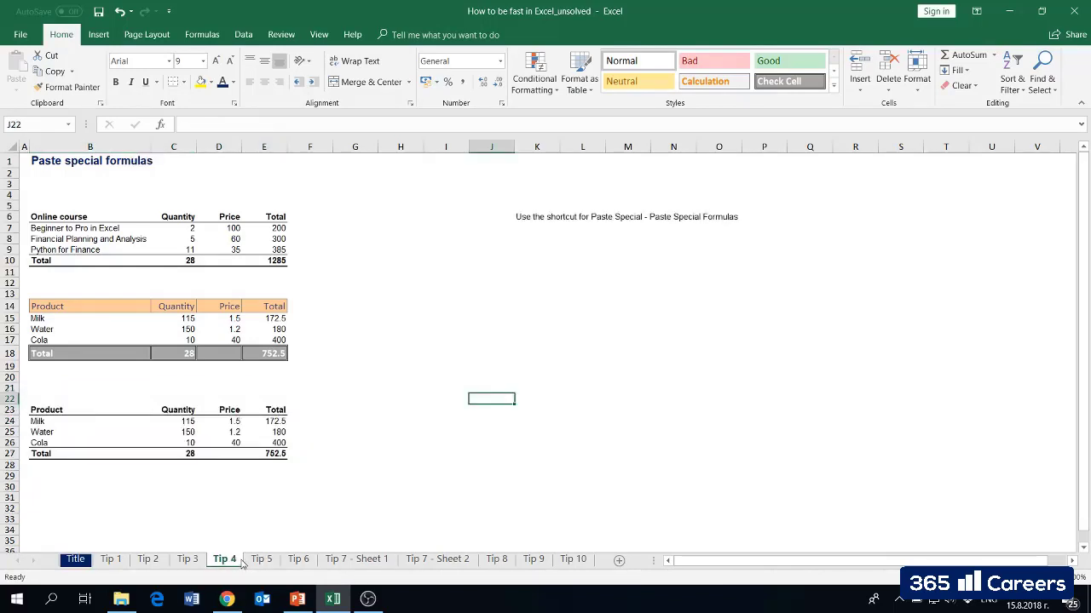
click(255, 564)
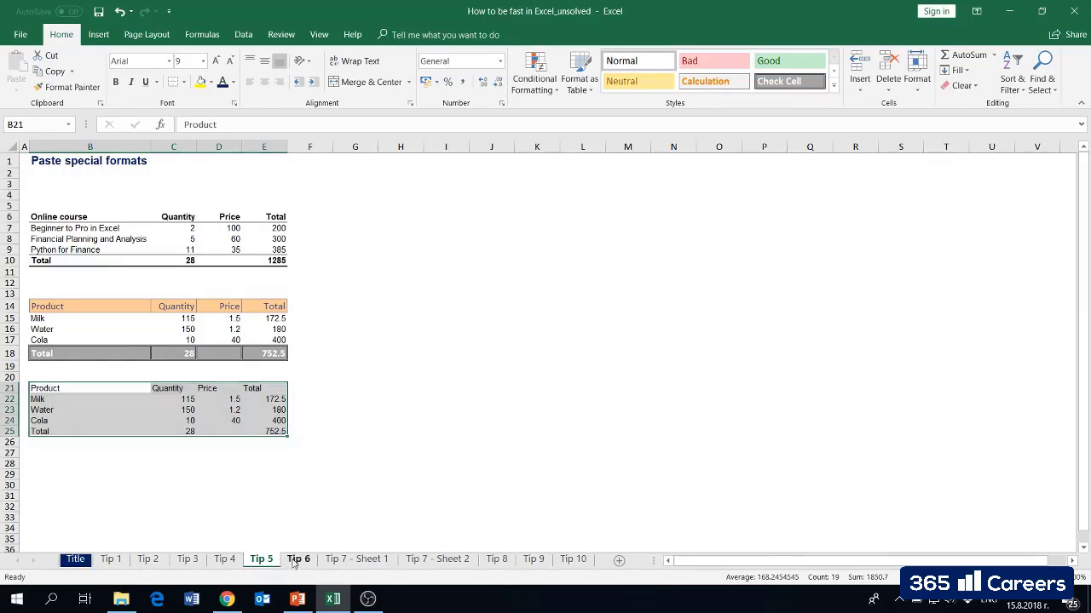
click(298, 560)
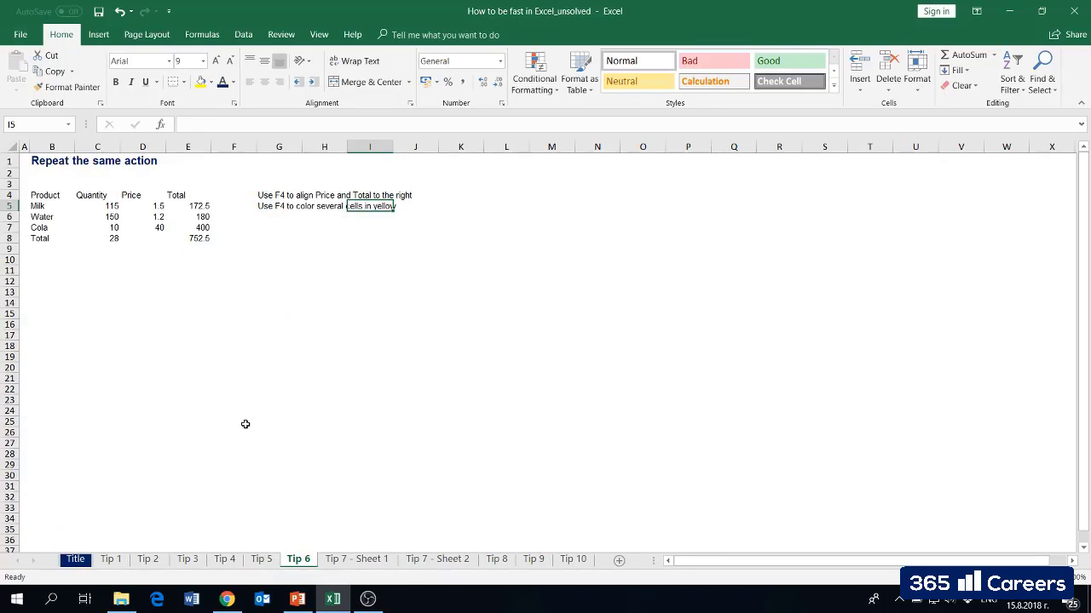
- Right-align the Price header in D4 with Alt+H+A+R
key(Up)
key(Left)
key(Left)
key(Left)
key(Left)
key(Left)
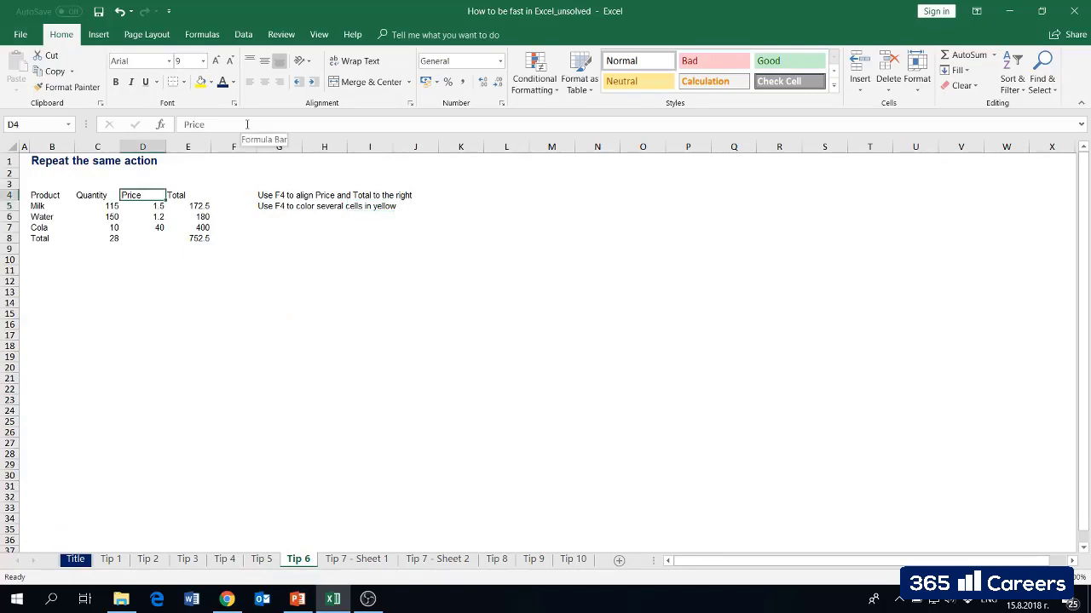
key(Right)
key(Left)
double_click(247, 124)
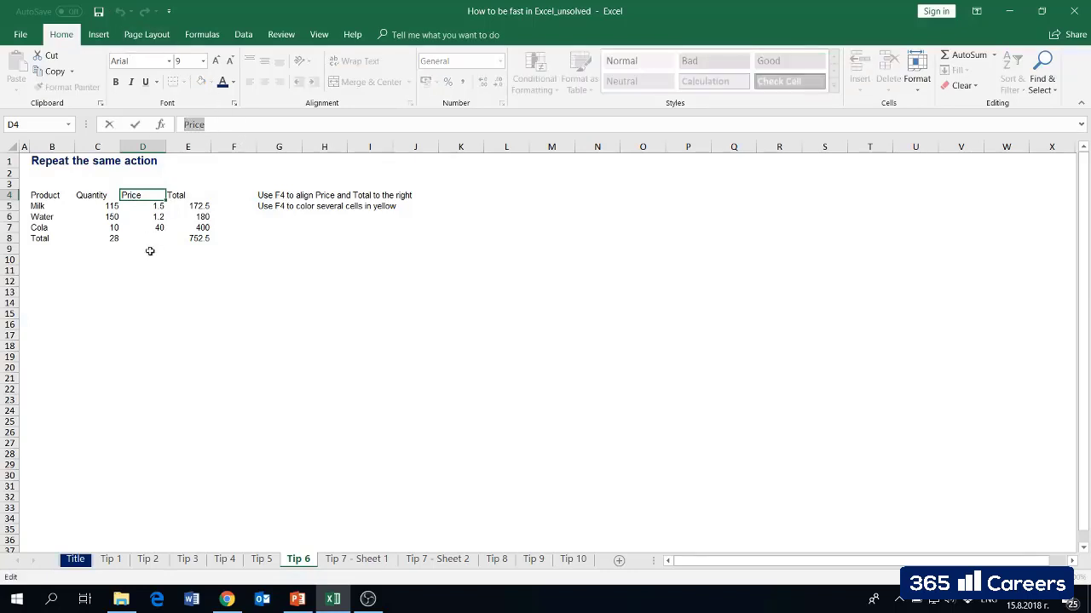
key(Escape)
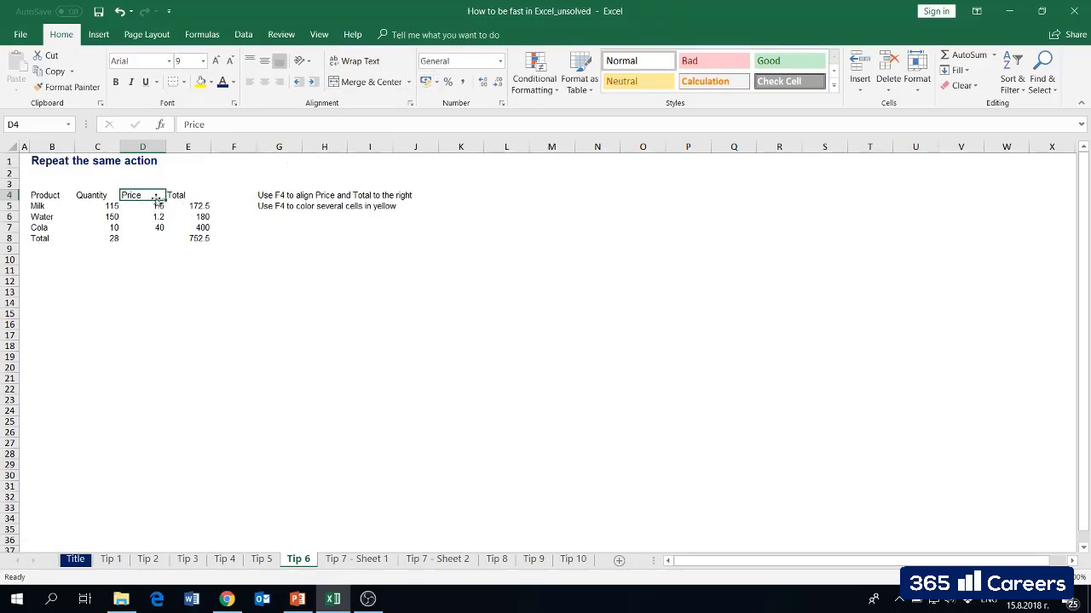
drag(156, 197, 167, 197)
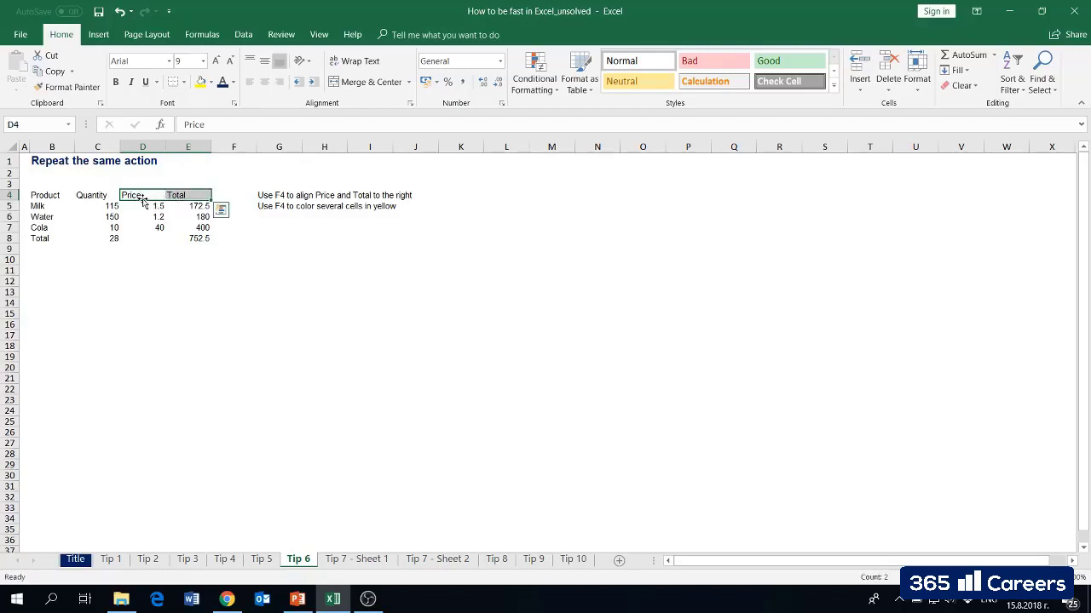
key(ctrl+Down)
key(ctrl+Up)
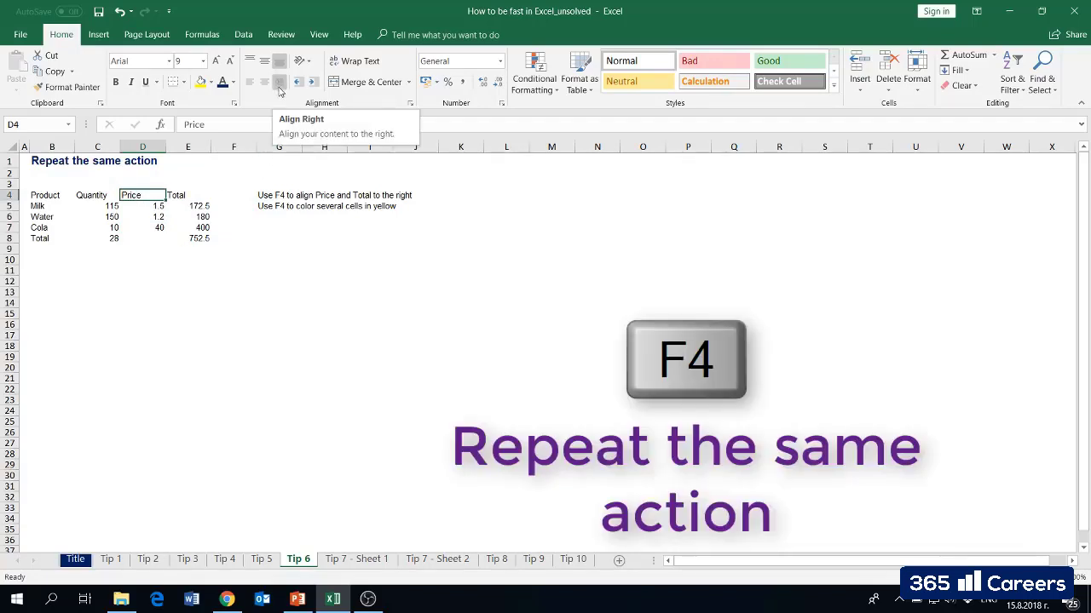
key(alt)
key(h)
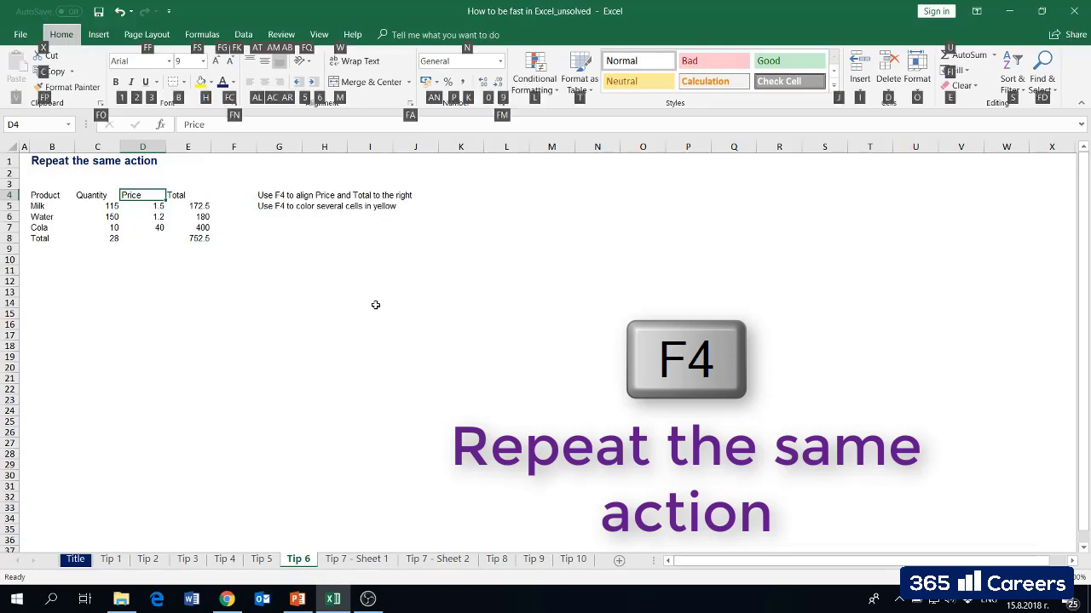
key(a)
key(r)
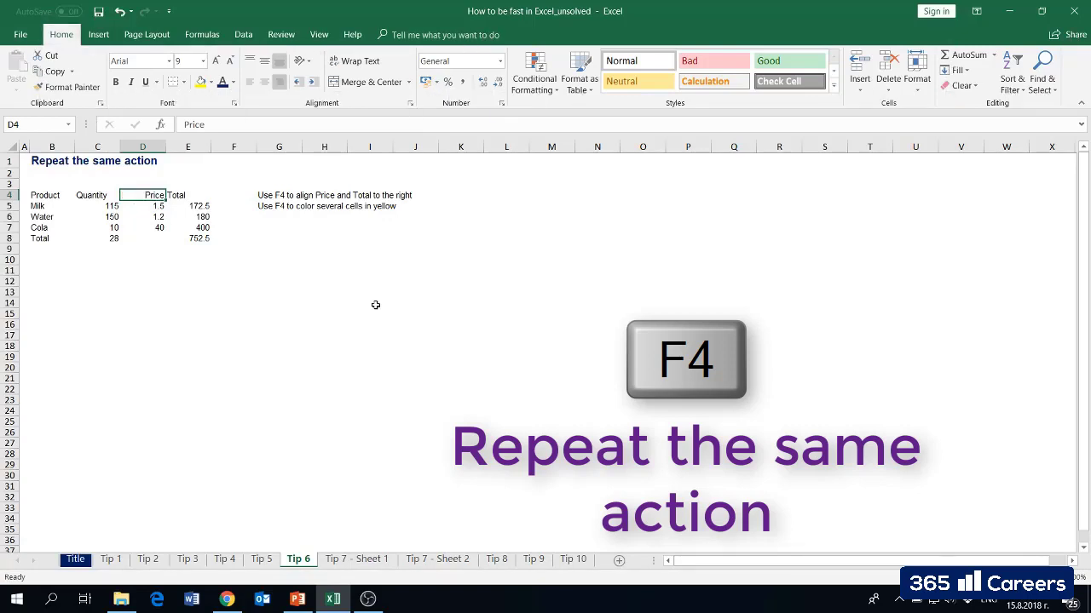
- Repeat the right alignment on the Total header in E4 with F4, then select totals E5:E7
key(Right)
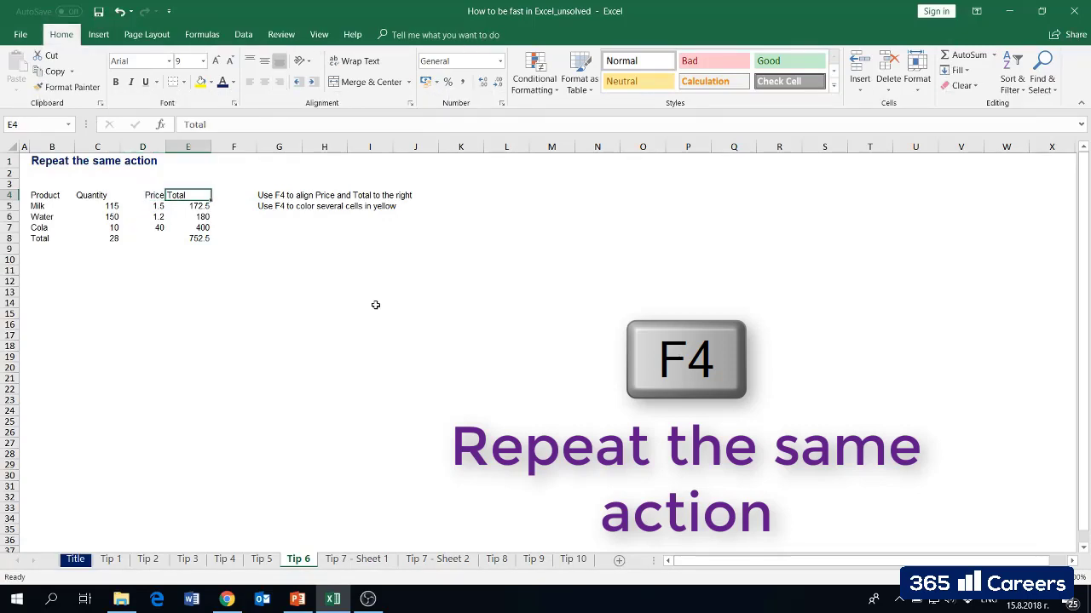
key(F4)
key(Left)
key(Right)
key(Down)
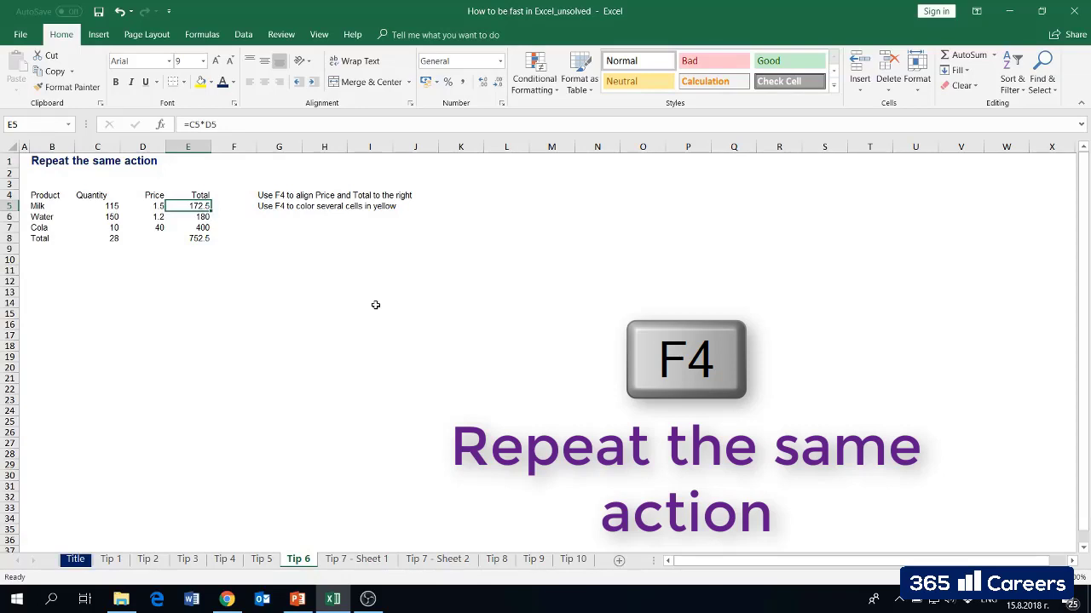
key(Down)
key(Up)
key(shift+Down)
key(shift+Down)
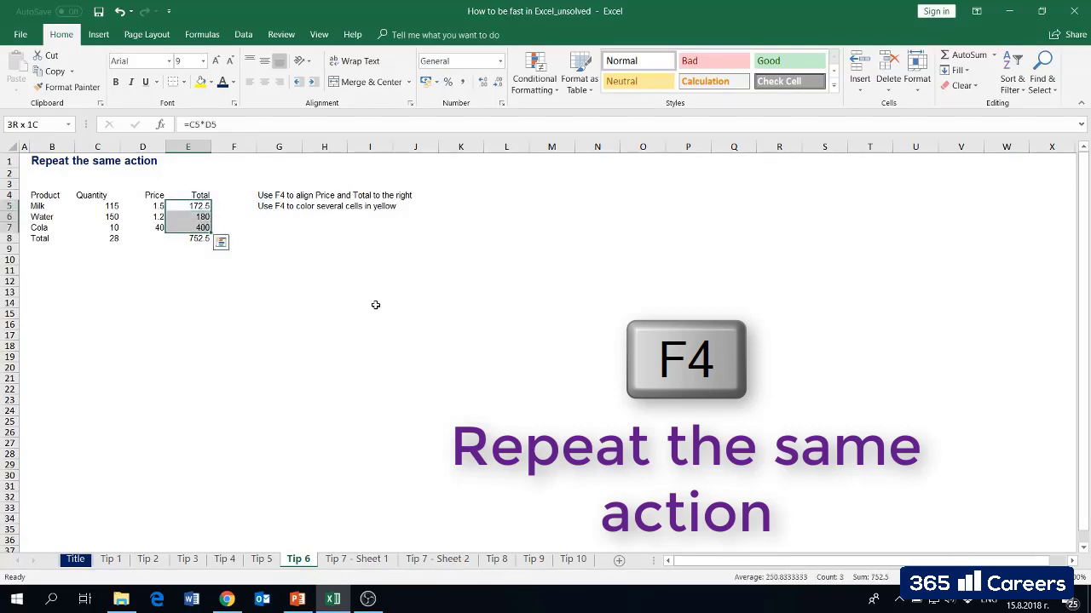
- Fill totals E5:E7 yellow, repeating the fill on E13 and E15:E18 with F4
click(200, 89)
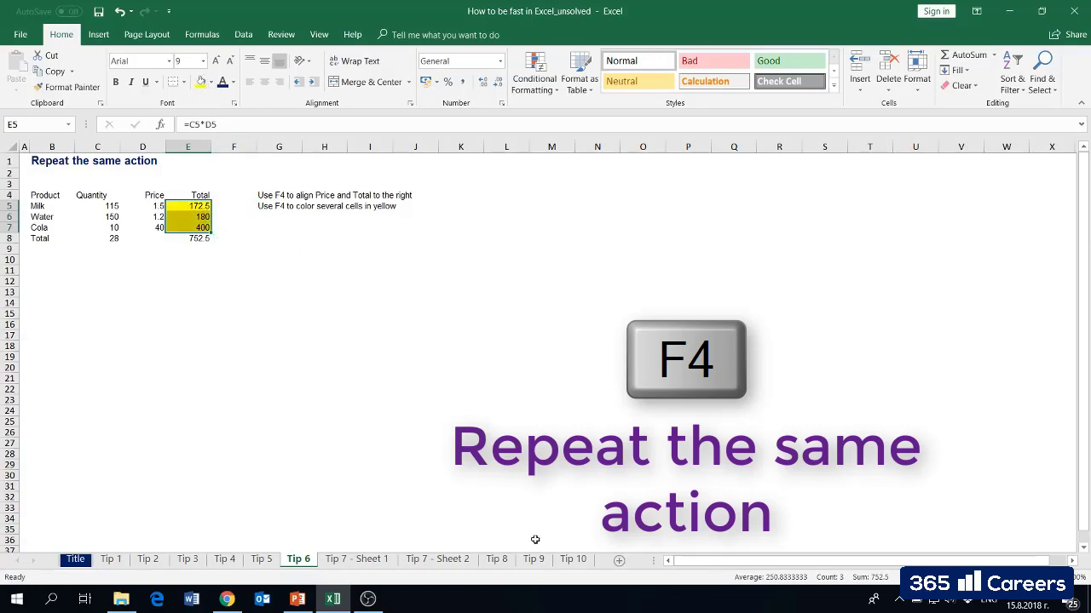
key(Down)
key(Down)
key(Down)
key(Down)
key(Down)
key(Down)
key(Down)
key(Down)
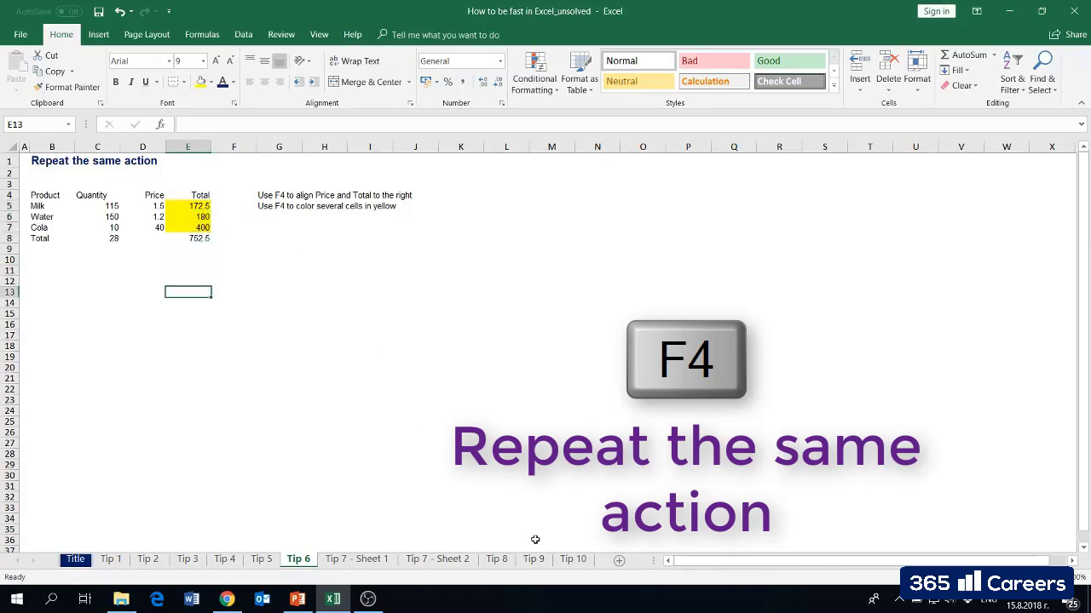
key(F4)
key(Down)
key(Down)
key(shift+Down)
key(shift+Down)
key(shift+Down)
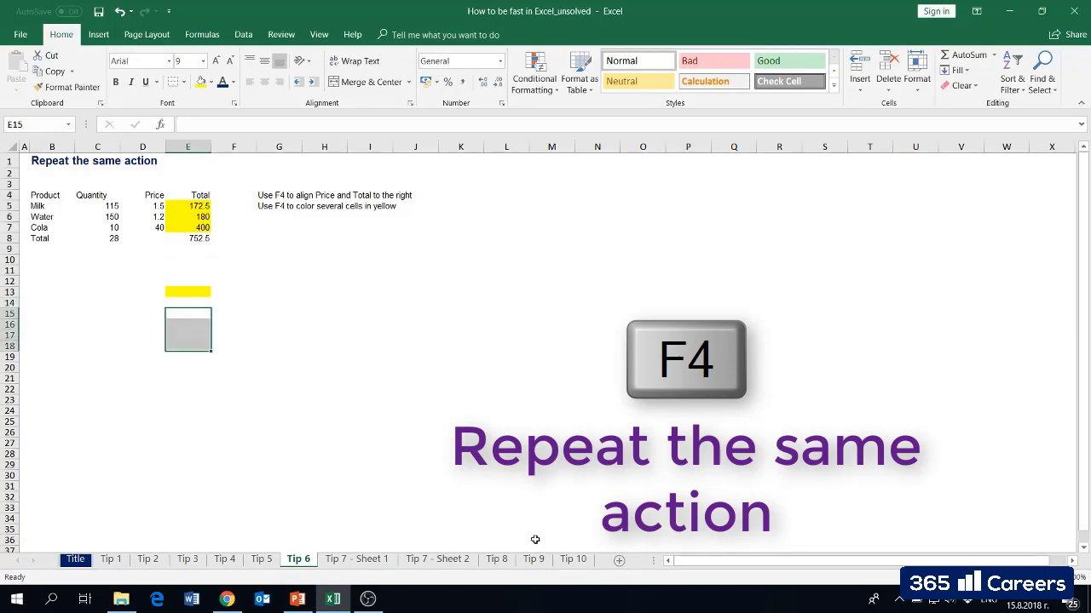
key(F4)
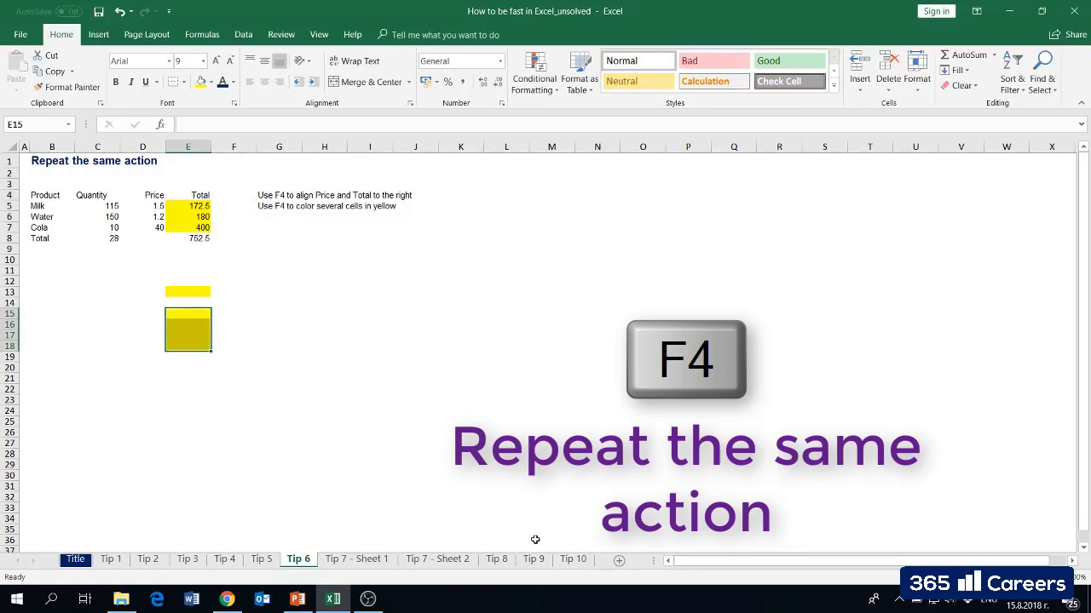
- Switch to the Tip 7 - Sheet 1 sheet
key(Right)
key(Up)
key(Up)
key(Up)
key(Up)
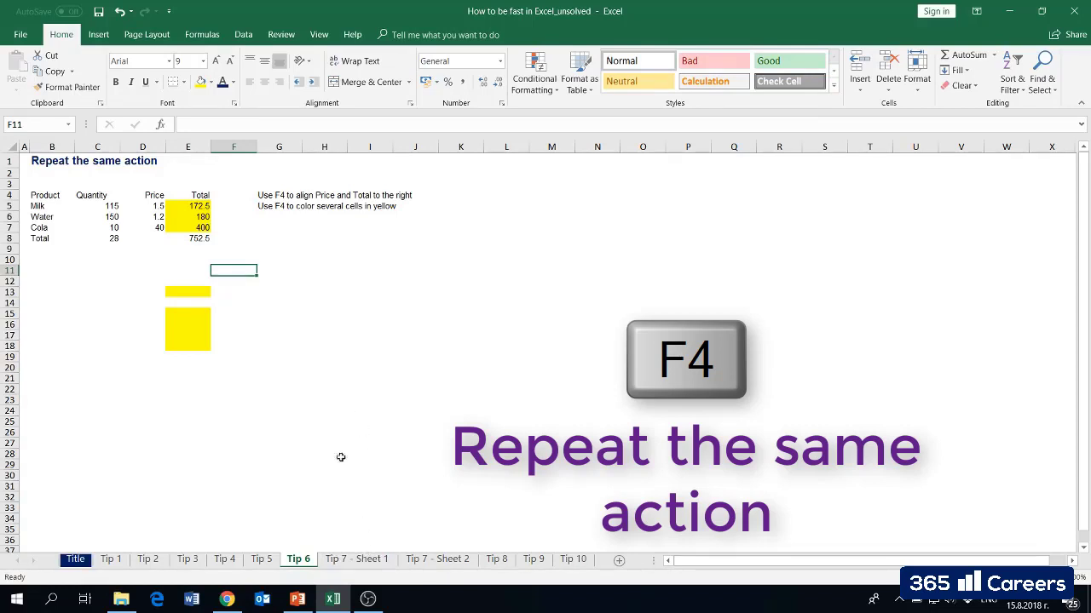
click(349, 560)
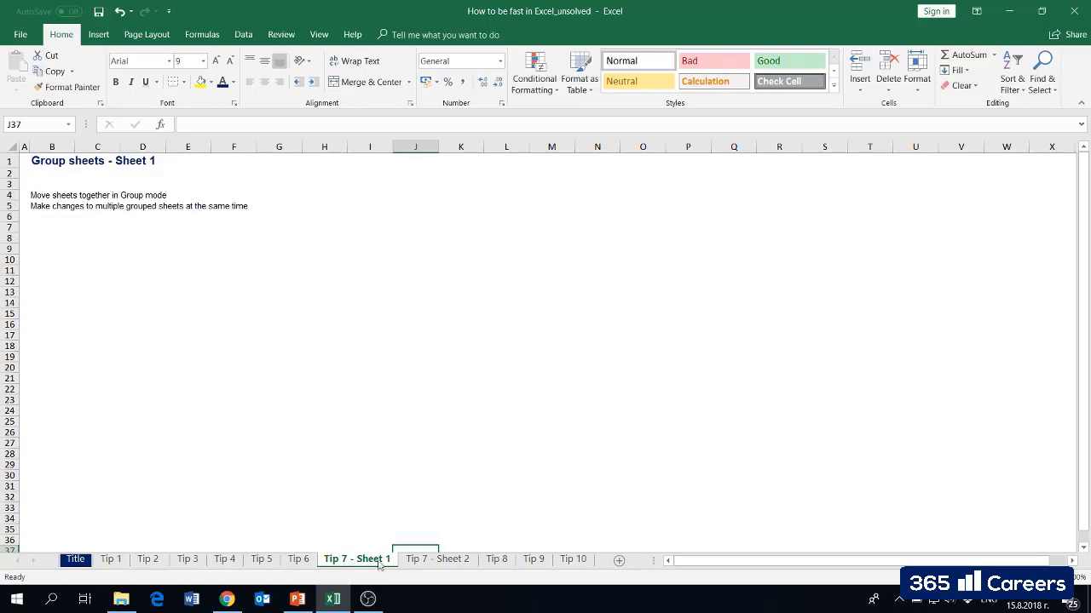
ctrl+click(414, 562)
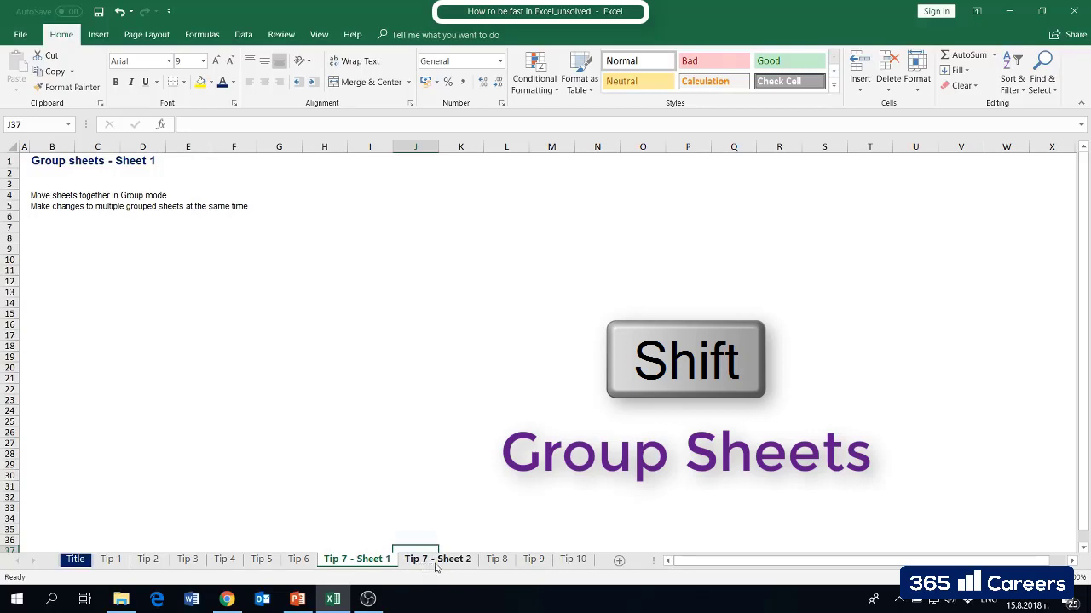
shift+click(439, 562)
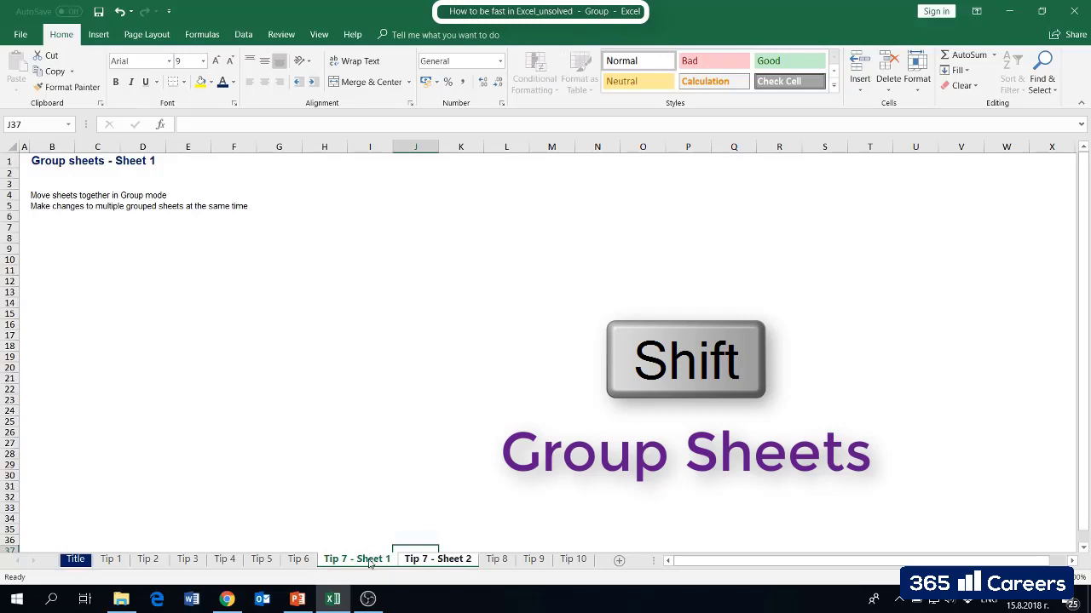
mouse_move(369, 562)
mouse_down()
mouse_move(519, 531)
mouse_move(601, 542)
mouse_up()
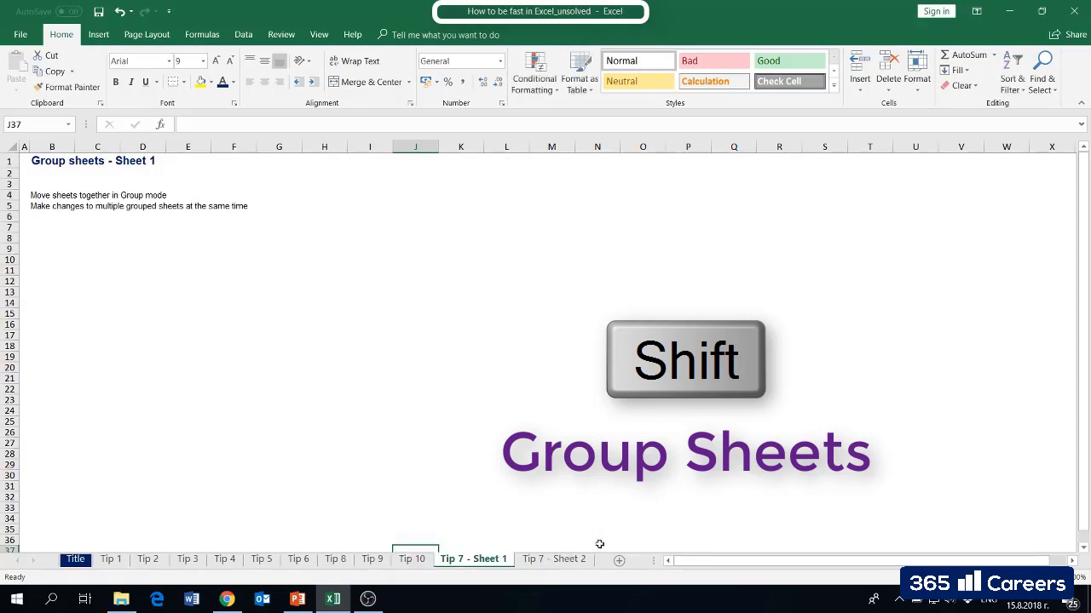
shift+click(548, 559)
shift+click(545, 565)
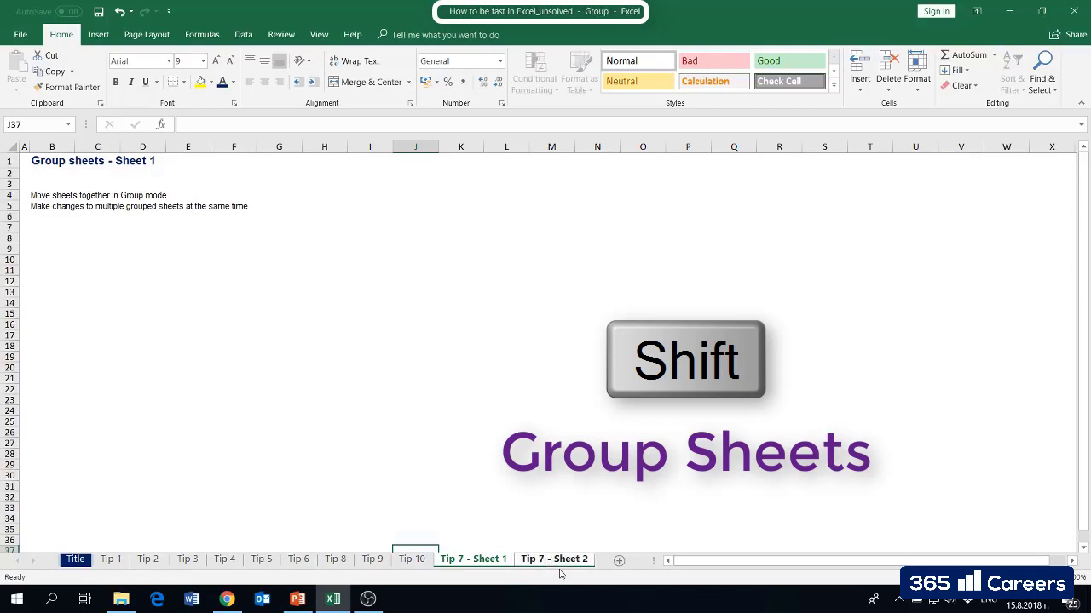
drag(559, 563, 344, 517)
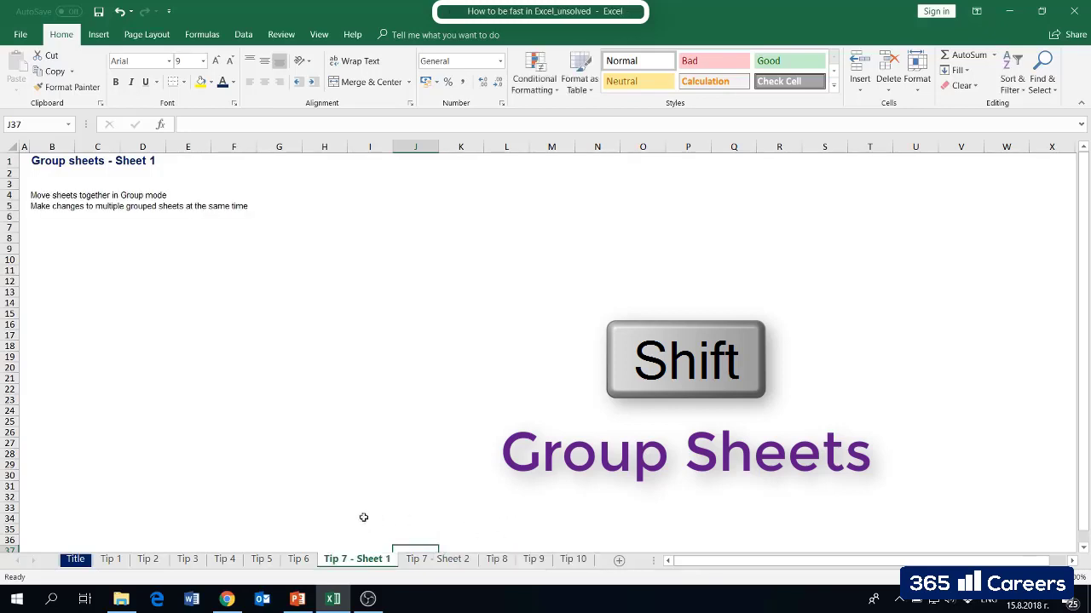
- Select cell B8 and group Tip 7 - Sheet 2 with Tip 7 - Sheet 1
click(68, 204)
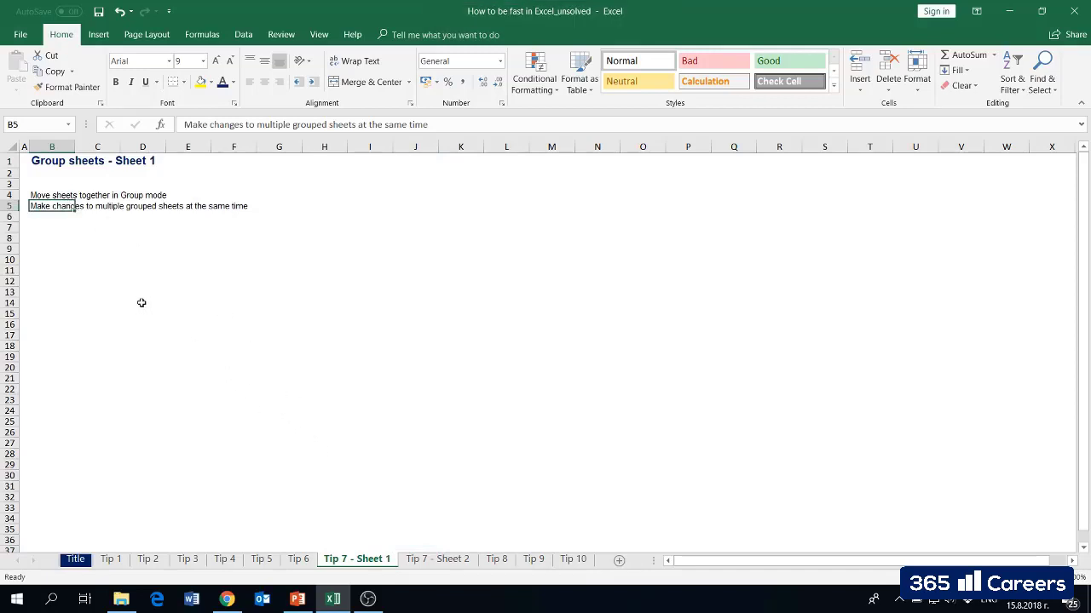
click(100, 270)
click(58, 237)
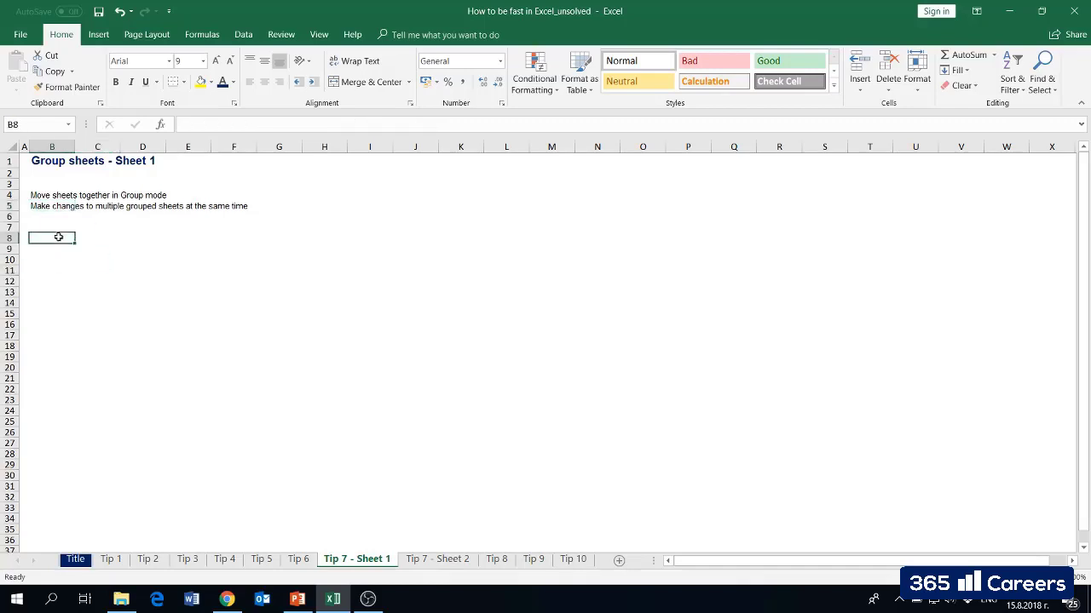
shift+click(438, 559)
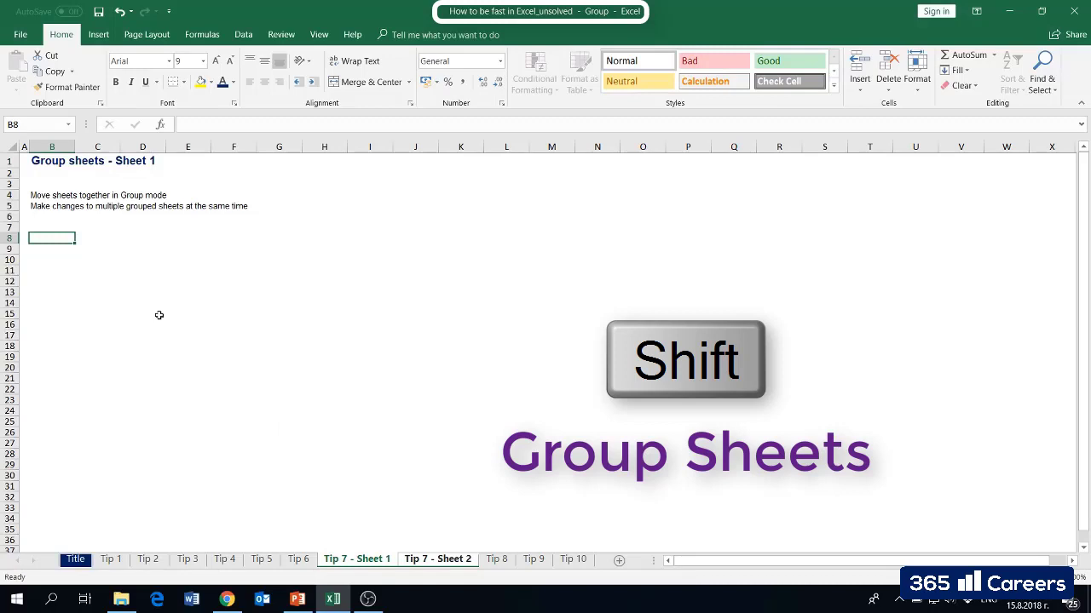
- Enter the heading 'Text' in B8 with 1, 2 and 3 in B9:B11
text(Text)
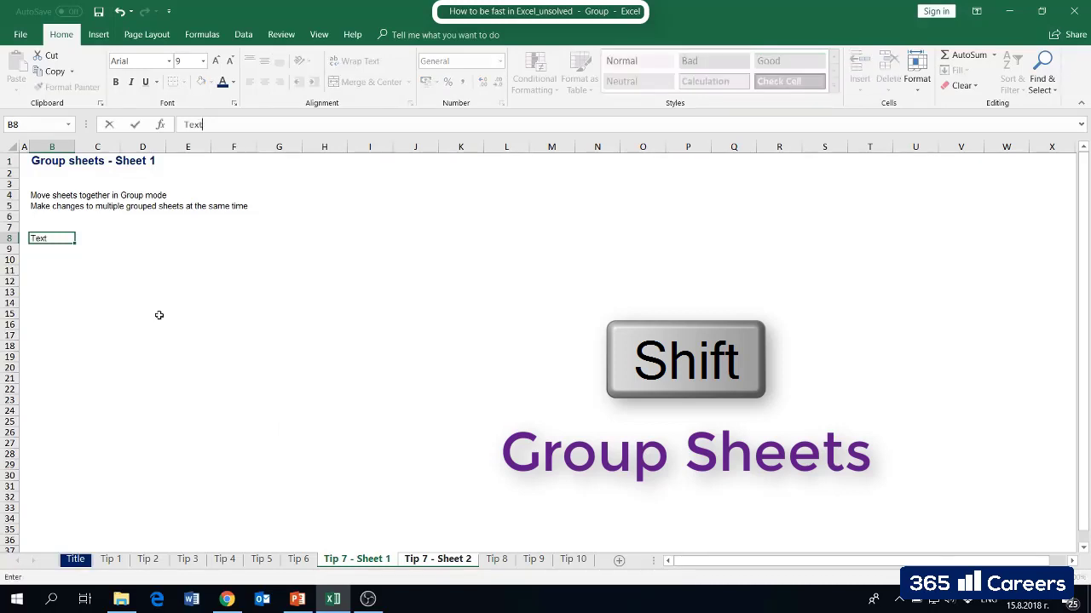
key(Tab)
key(Return)
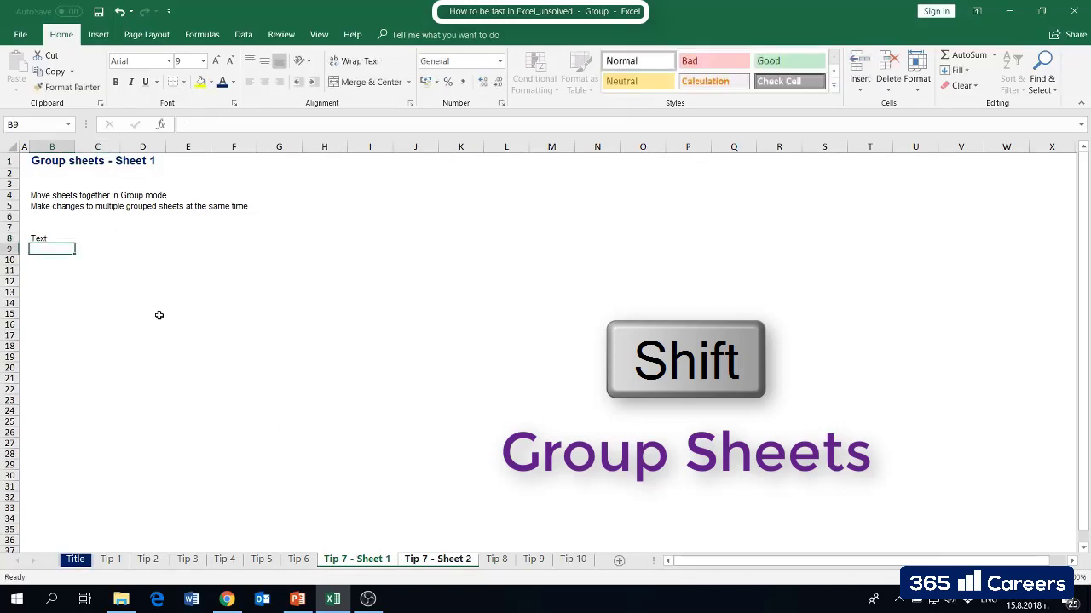
text(1)
key(Return)
text(2)
key(Return)
text(3)
key(Return)
key(ctrl+Up)
key(ctrl+Up)
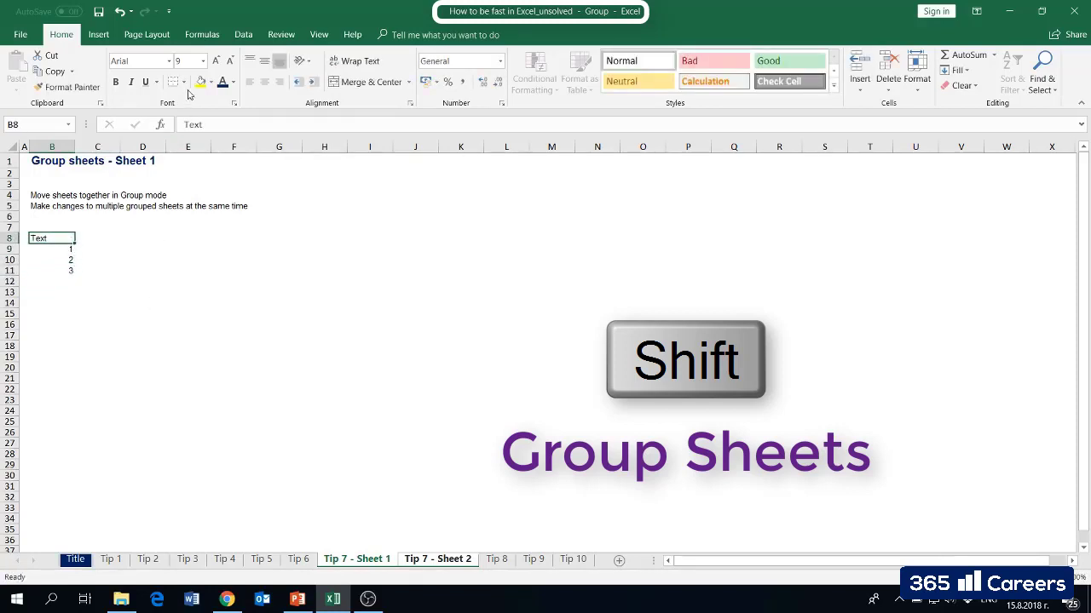
- Fill B8 yellow and bold the 3 in B11, then check Tip 7 - Sheet 2
click(201, 82)
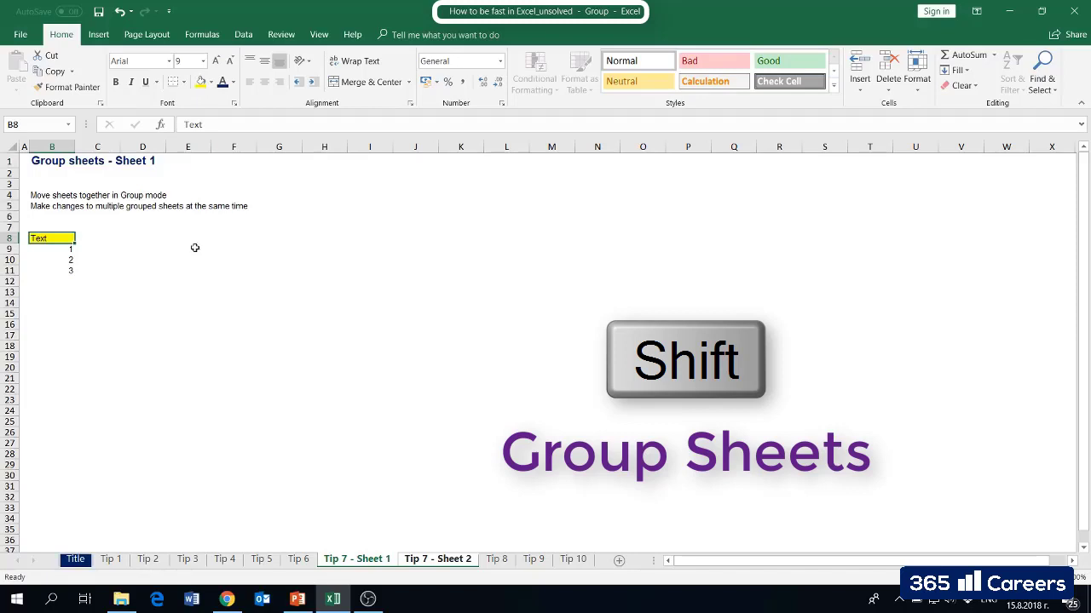
click(72, 271)
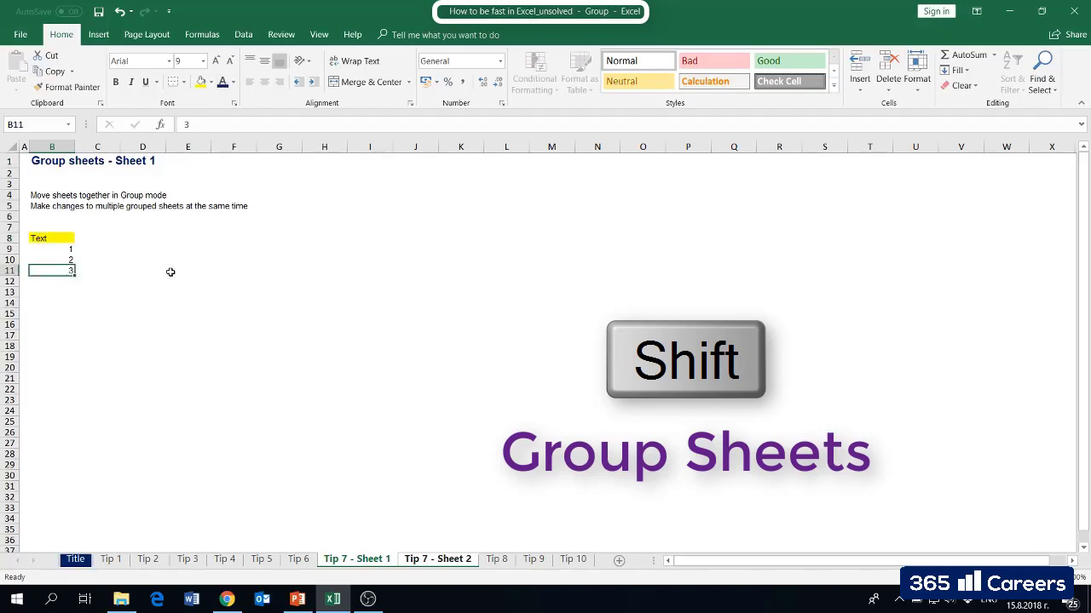
click(162, 324)
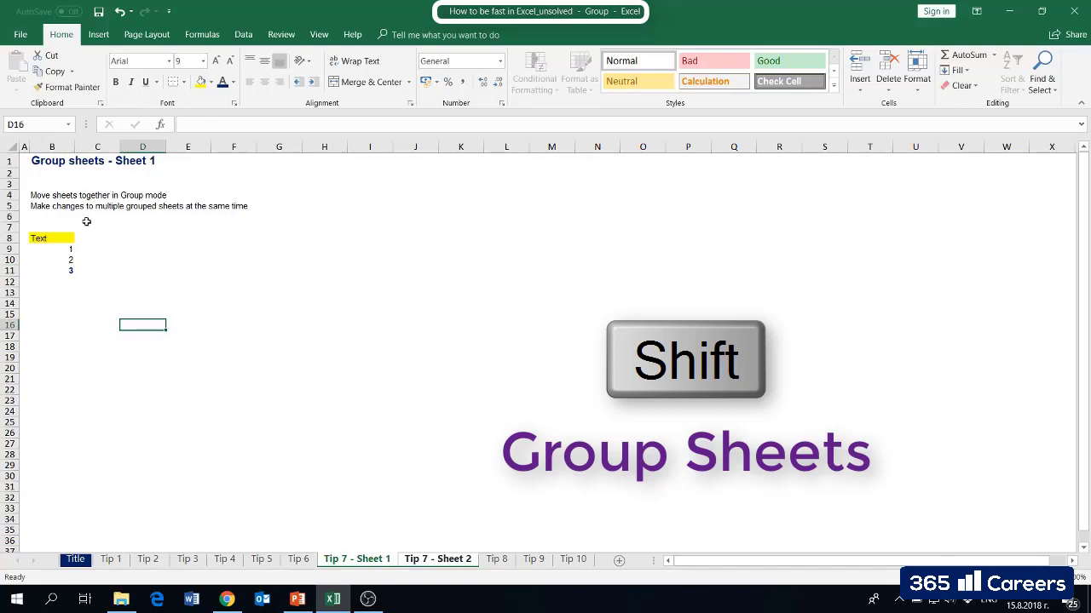
drag(61, 239, 63, 277)
click(135, 304)
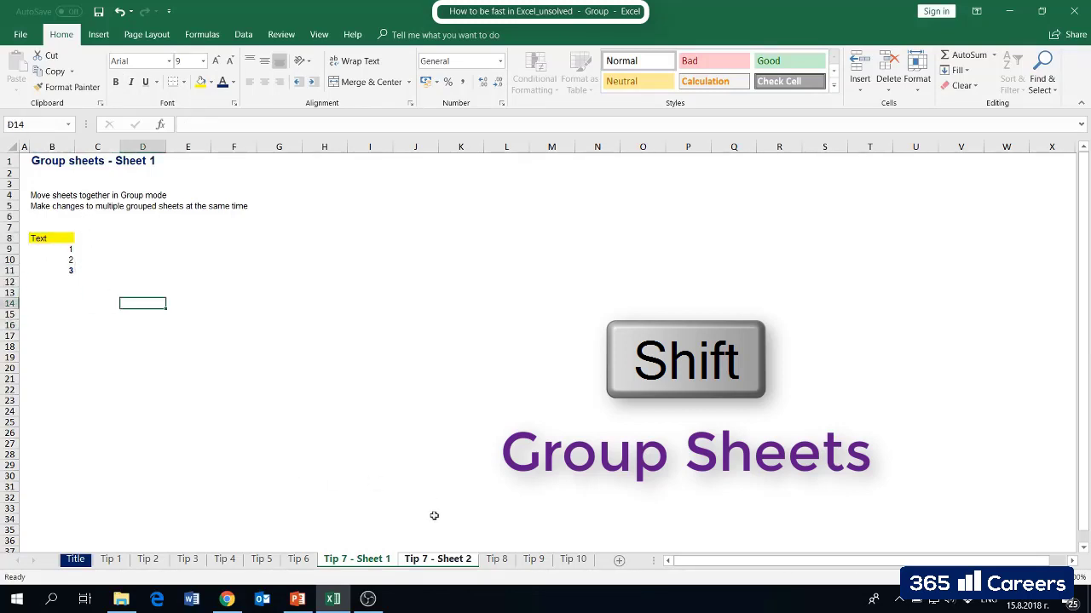
drag(440, 562, 396, 560)
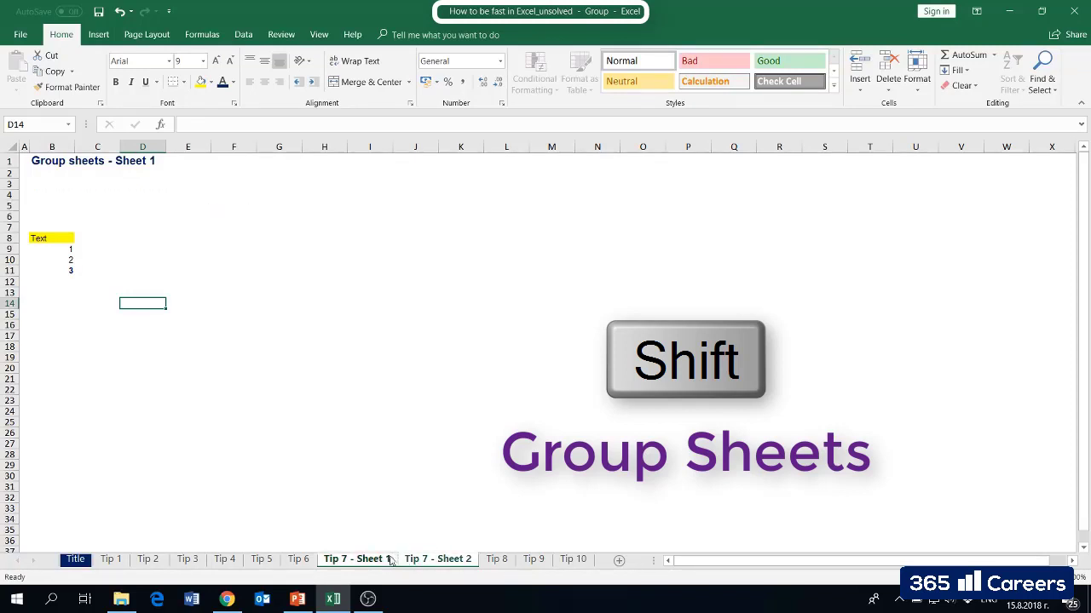
- Compare the two grouped Tip 7 sheets, then ungroup them by switching to Tip 6
click(382, 562)
click(417, 562)
click(375, 562)
click(409, 563)
click(332, 562)
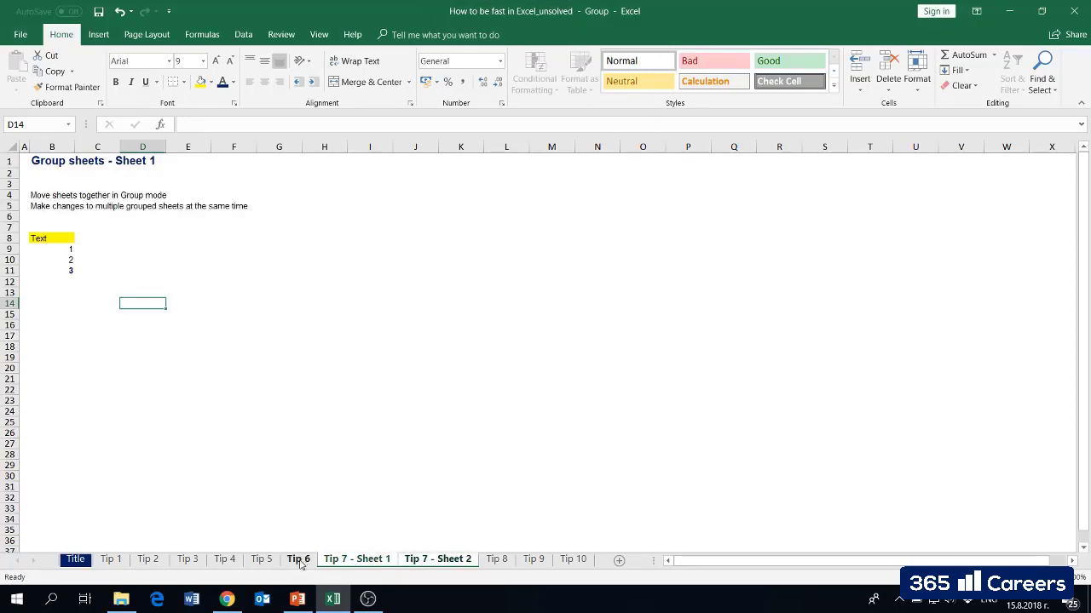
click(302, 561)
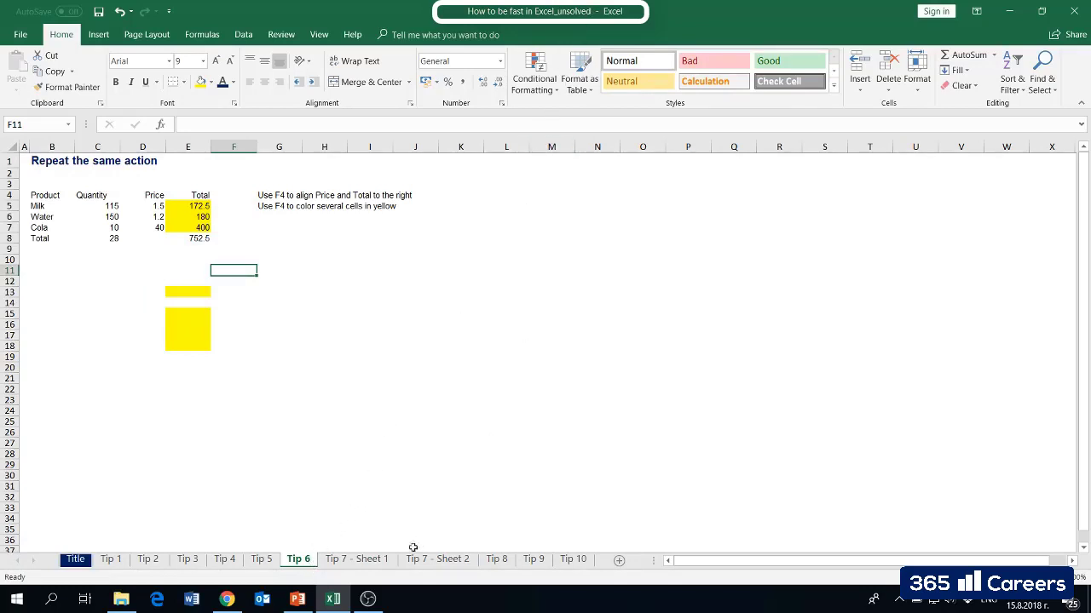
- Regroup Tip 7 - Sheet 1 and Sheet 2, switch between them, then show Sheet 2 alone
click(383, 562)
ctrl+click(413, 561)
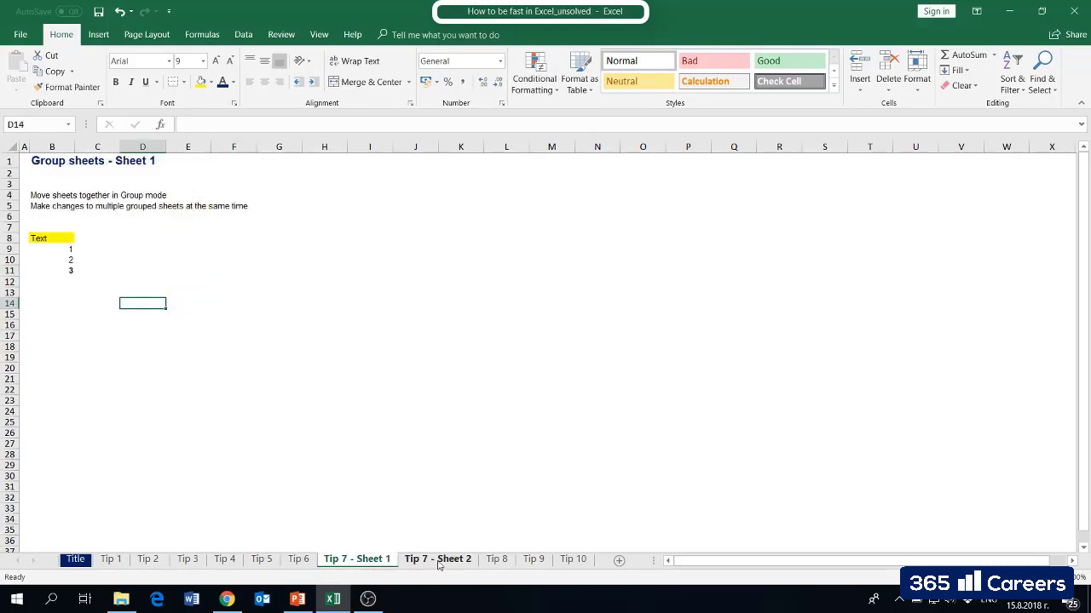
click(440, 563)
click(339, 559)
click(467, 563)
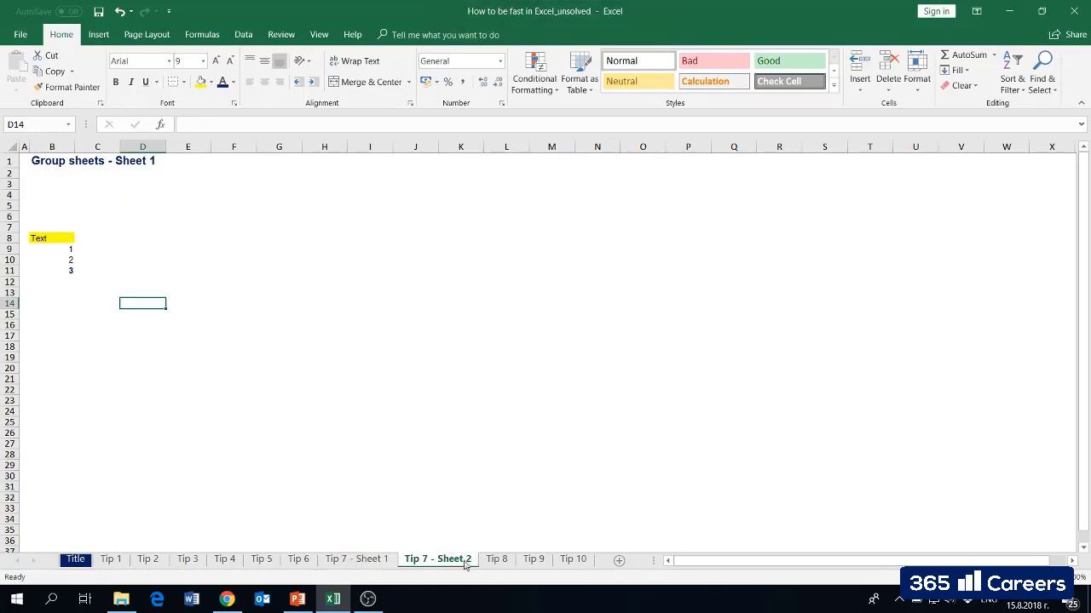
- Check cell D5 on Tip 8, then regroup and ungroup the Tip 7 sheets, ending on Sheet 2
click(498, 561)
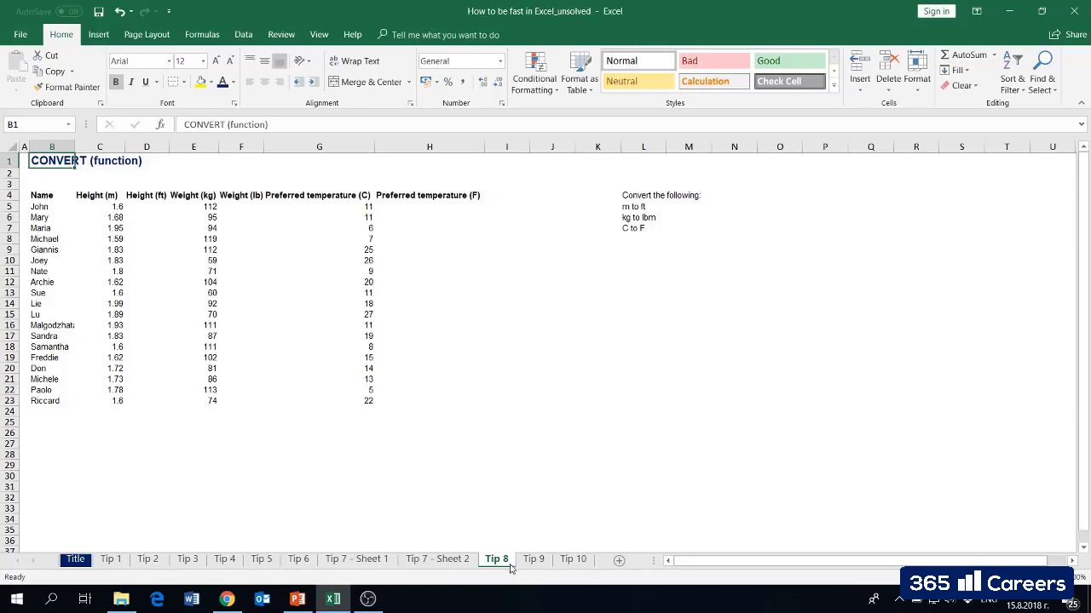
click(163, 208)
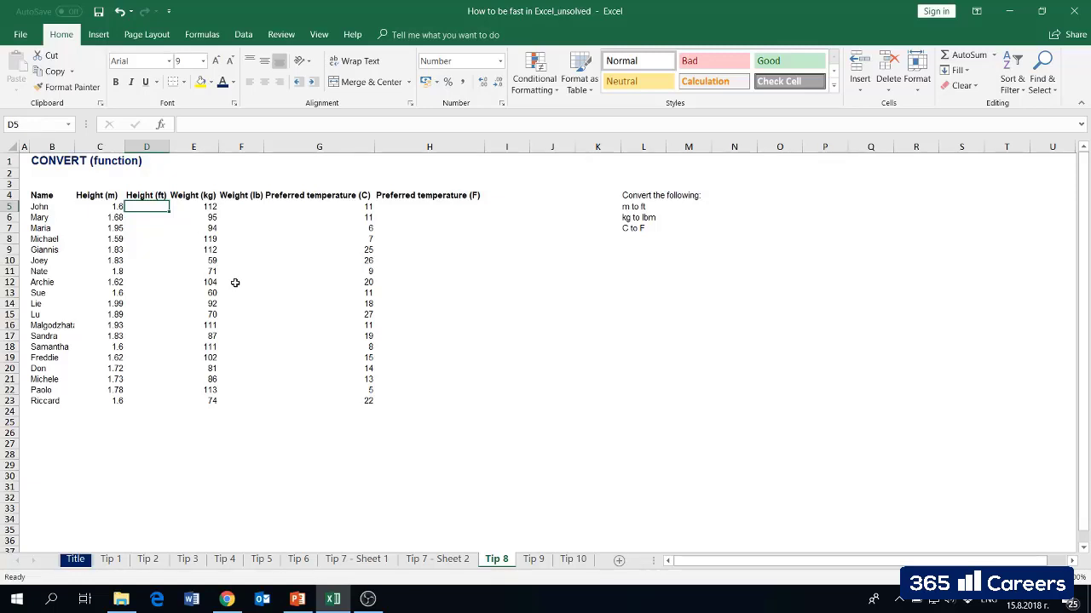
click(367, 564)
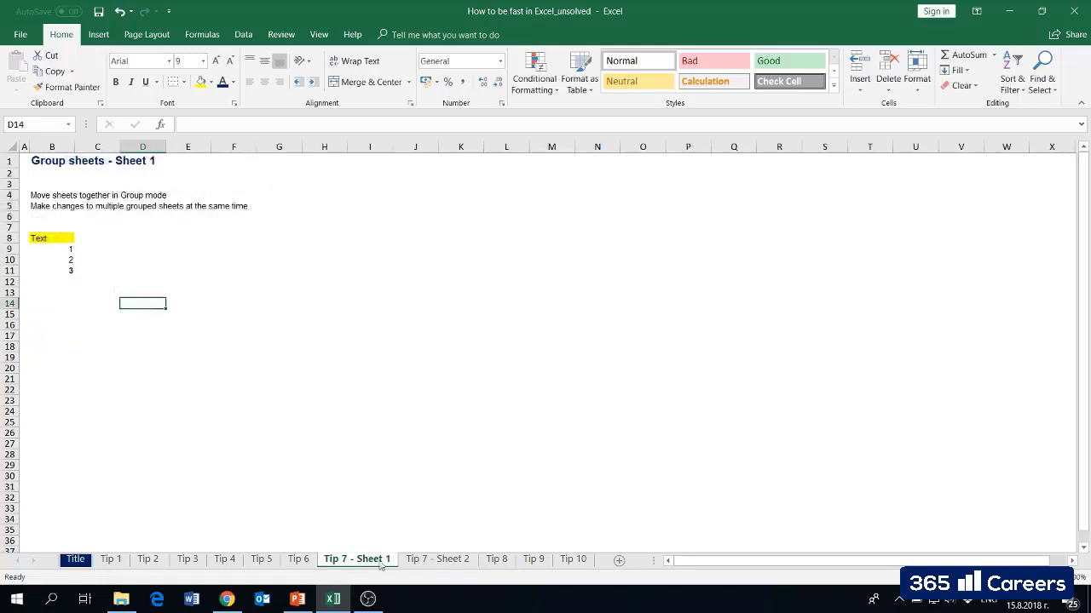
ctrl+click(428, 561)
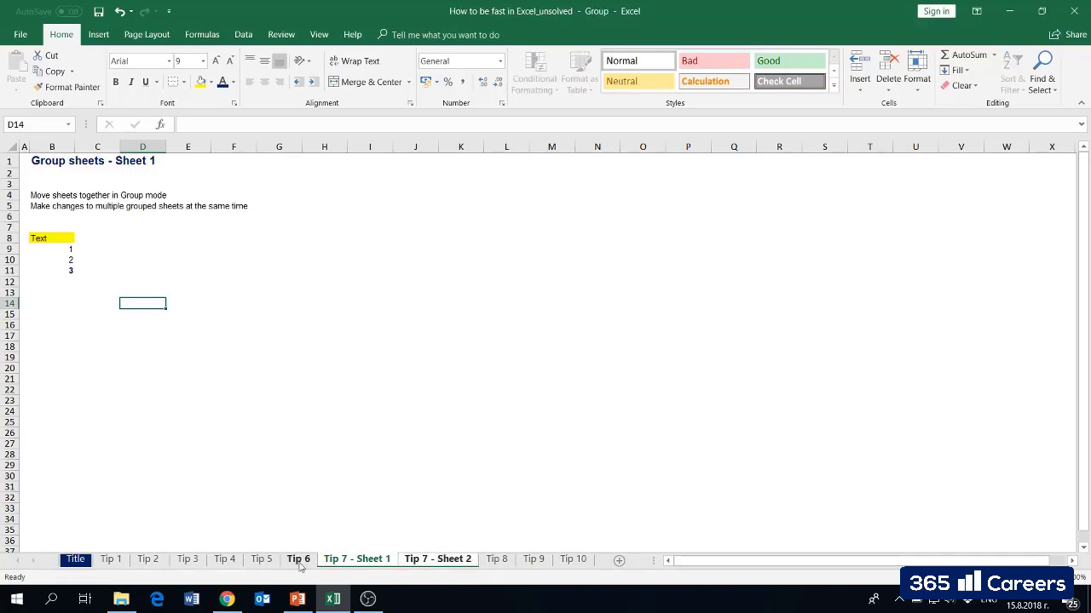
click(188, 559)
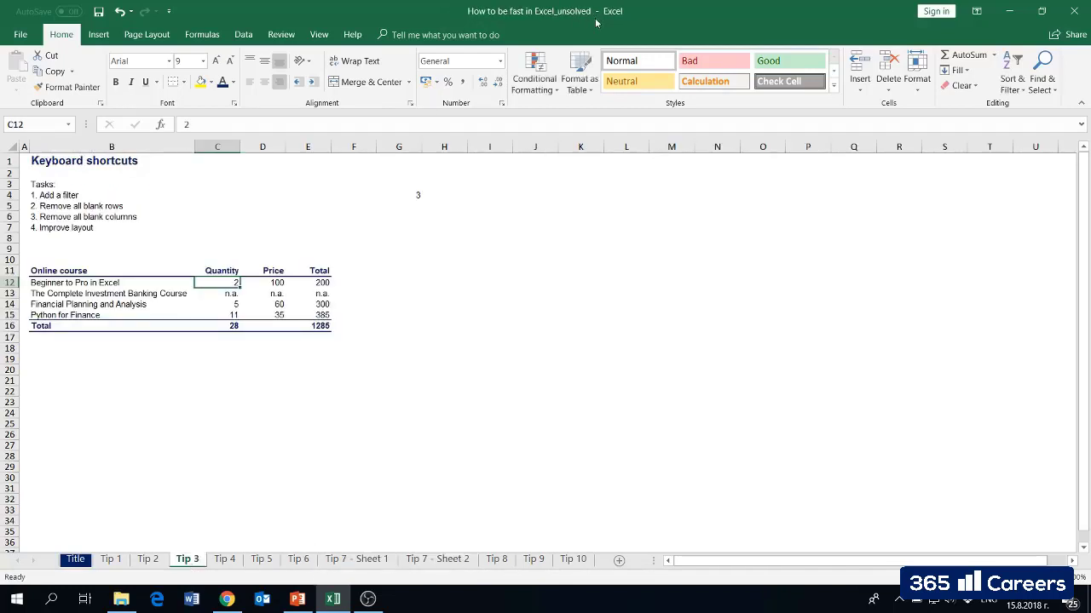
click(367, 562)
click(426, 561)
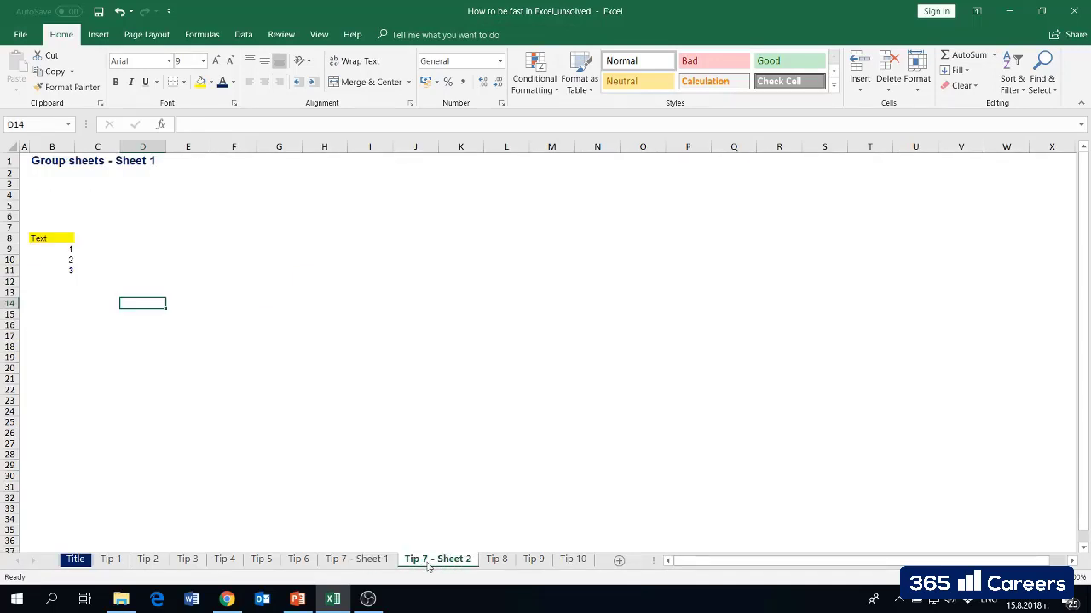
- Switch to the Tip 8 CONVERT (function) sheet
click(499, 562)
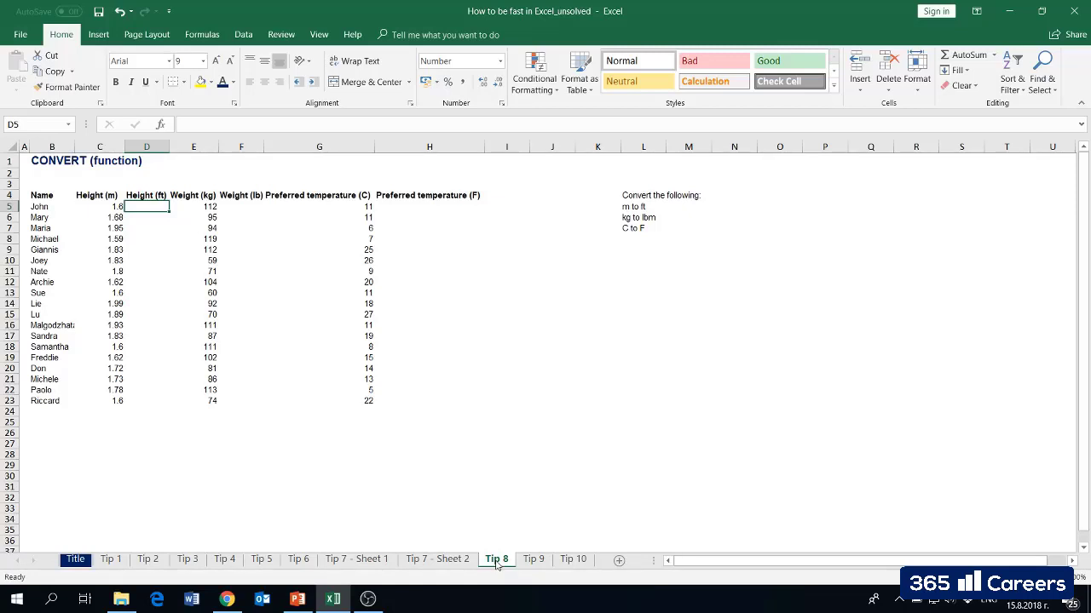
- Enter =CONVERT(C5;"m";"ft") in D5, converting the first 1.6 m height to 5.25 ft
text(=)
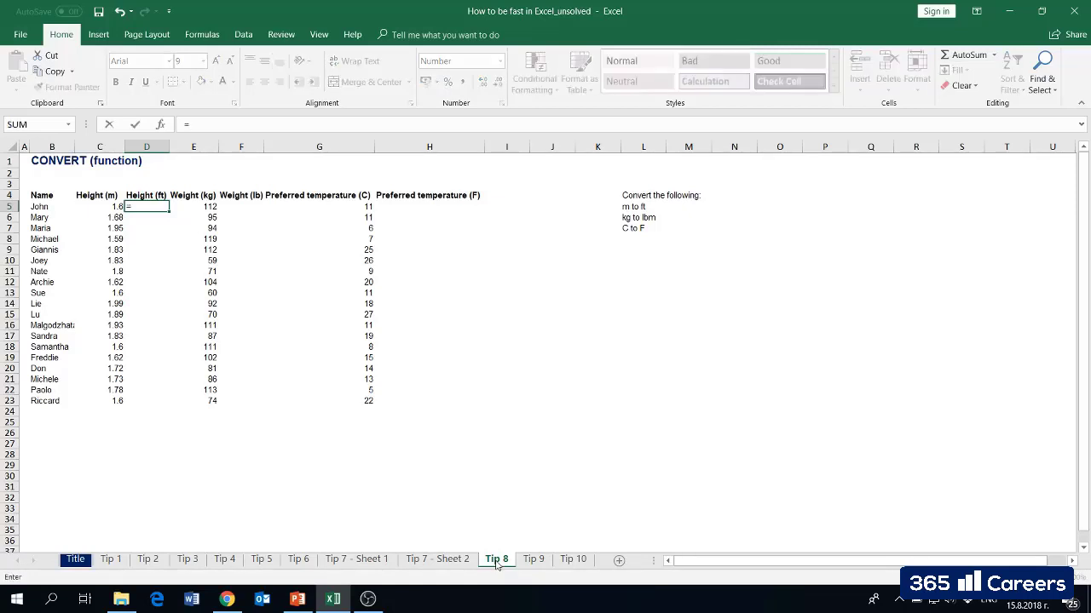
text(convert()
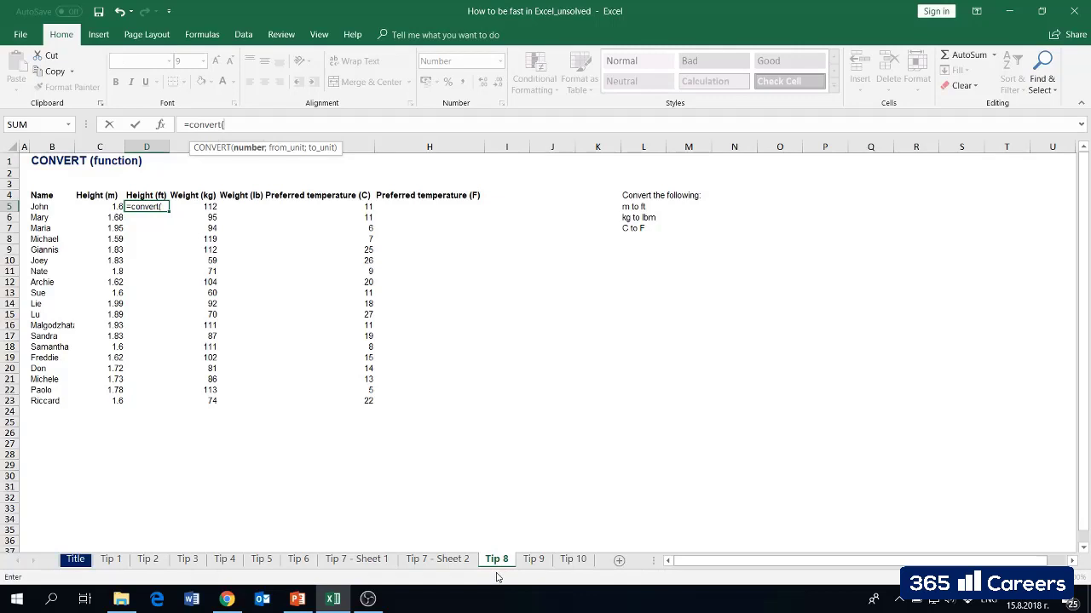
key(Left)
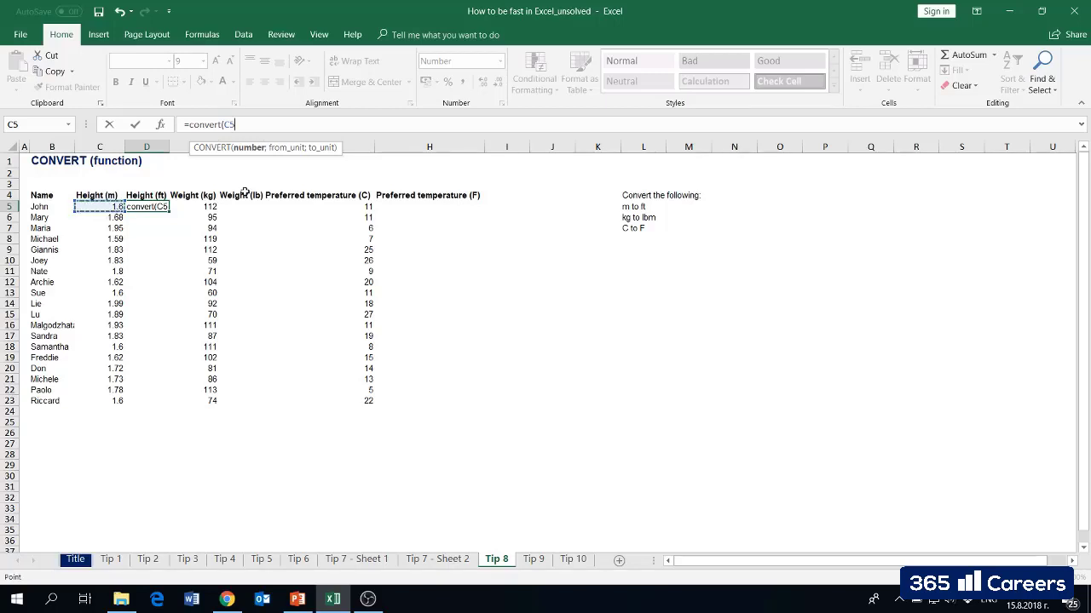
text(;)
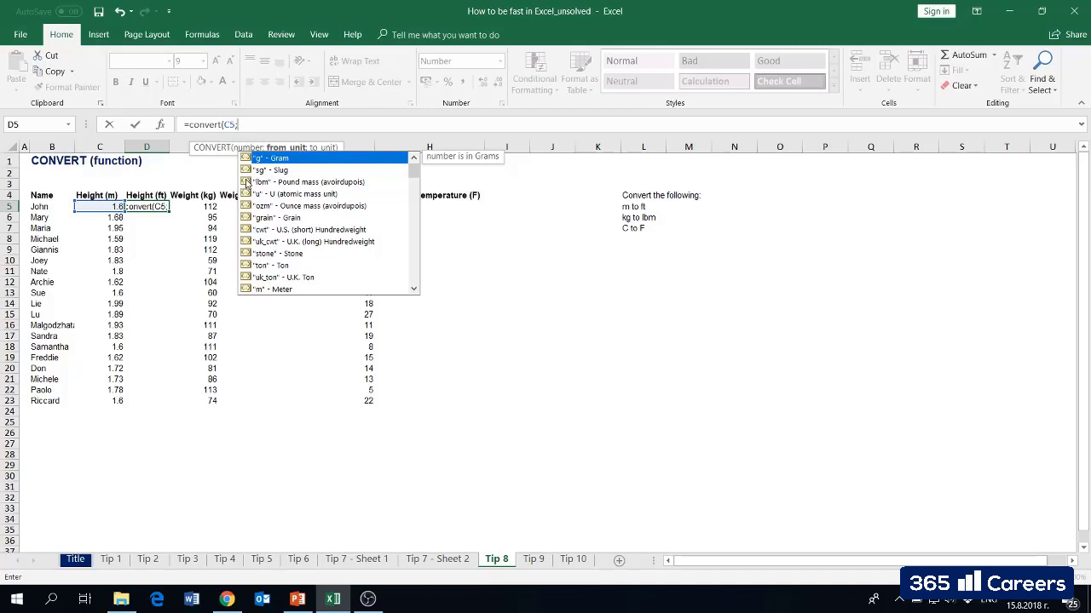
text("m";)
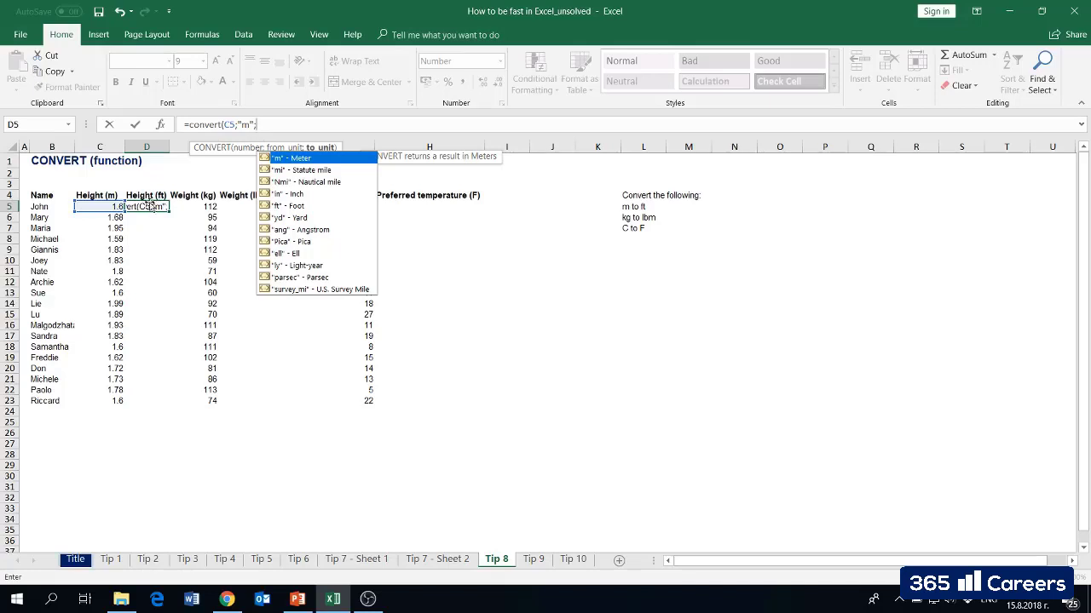
text(")
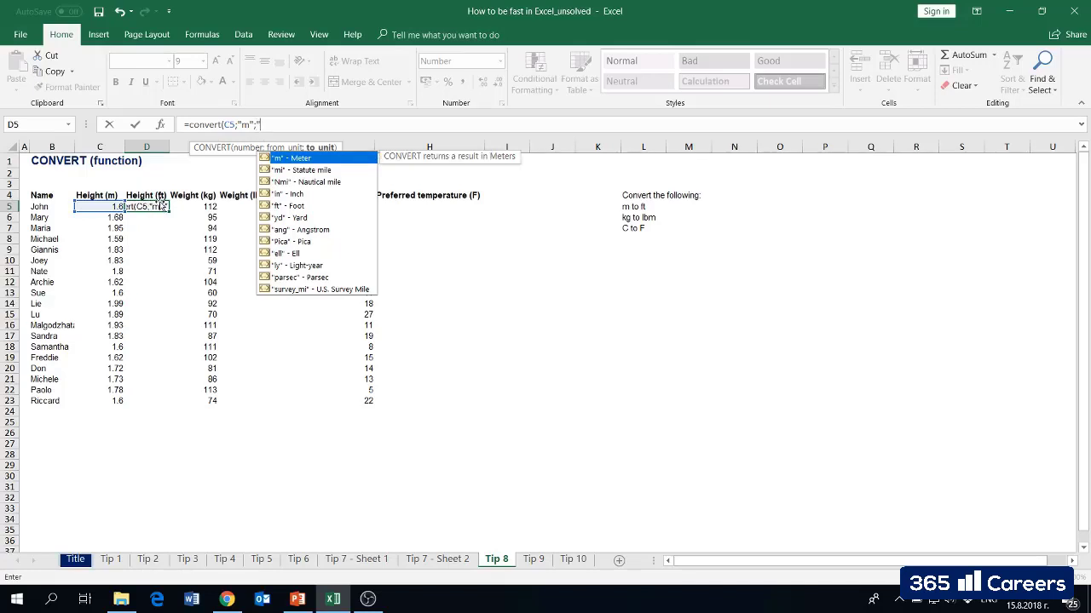
text(ft")
drag(223, 125, 234, 125)
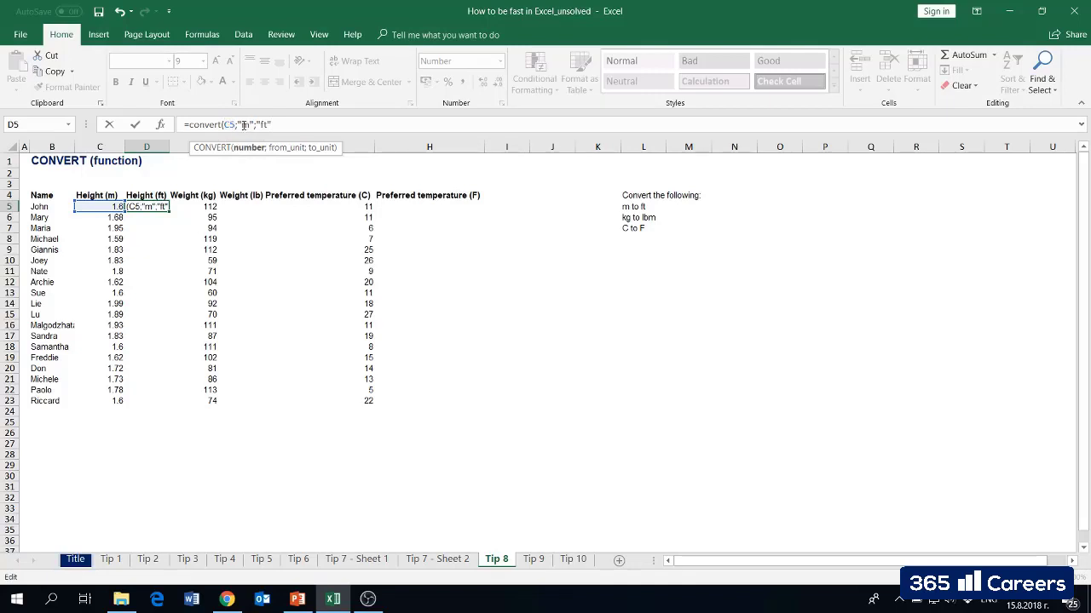
drag(242, 126, 247, 125)
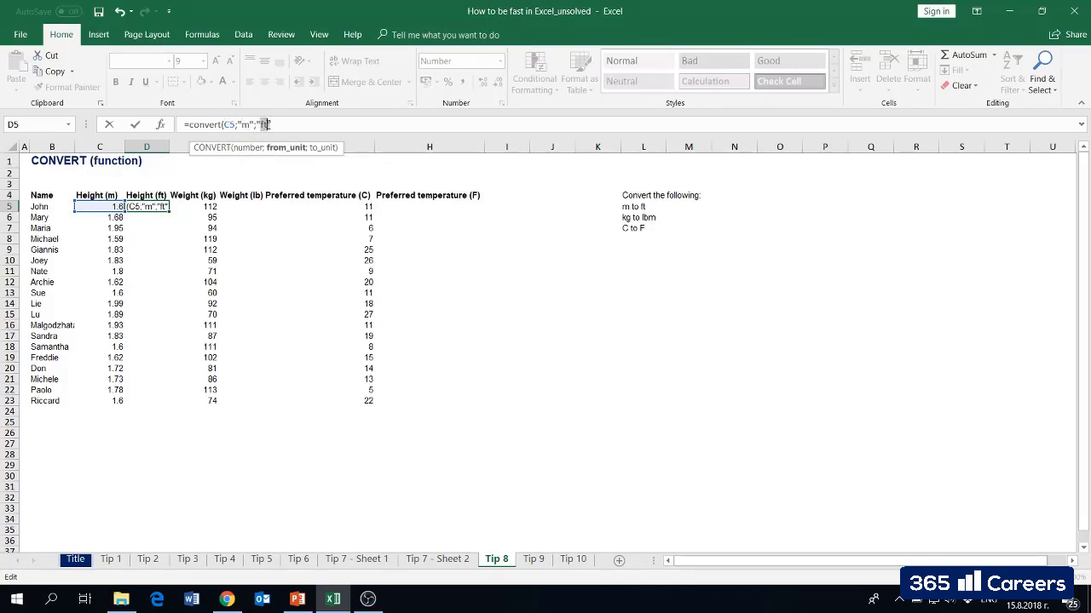
click(268, 125)
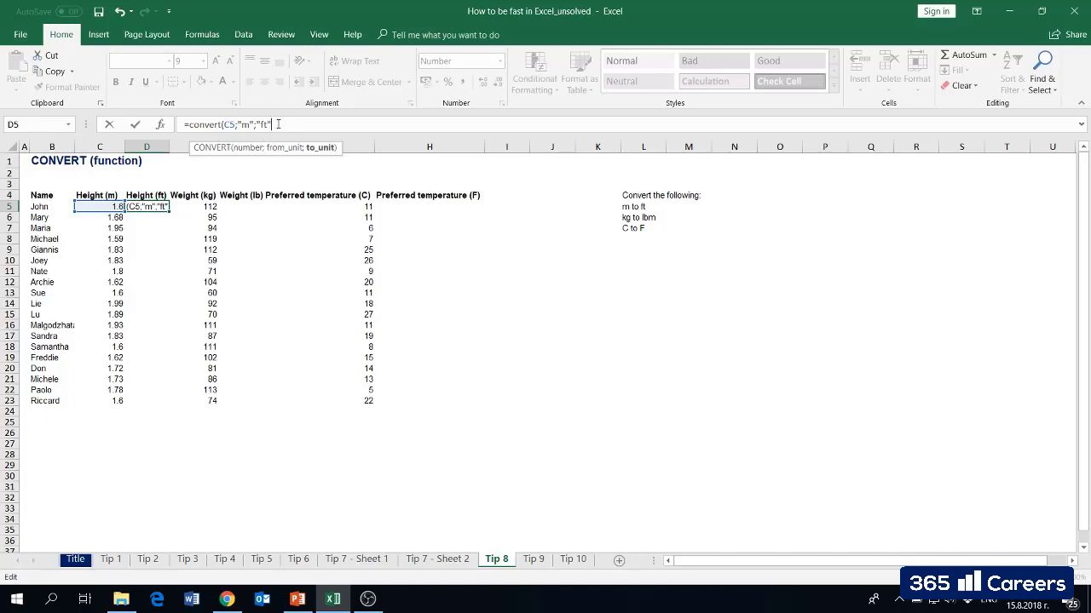
text())
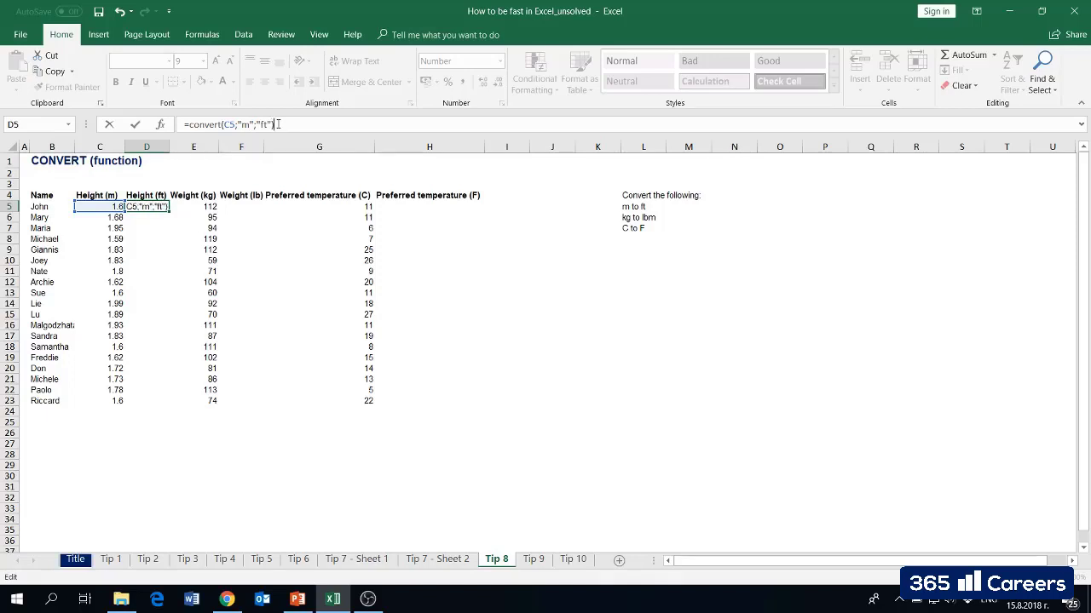
key(ctrl+Return)
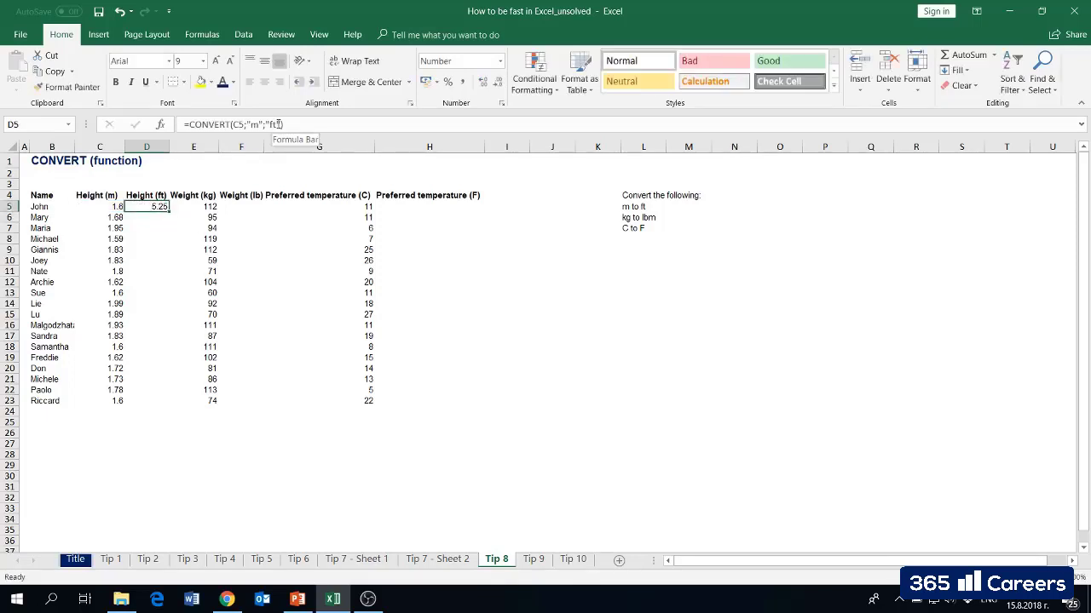
- Copy the D5 CONVERT formula down D6:D23 so every height shows in feet
key(ctrl+c)
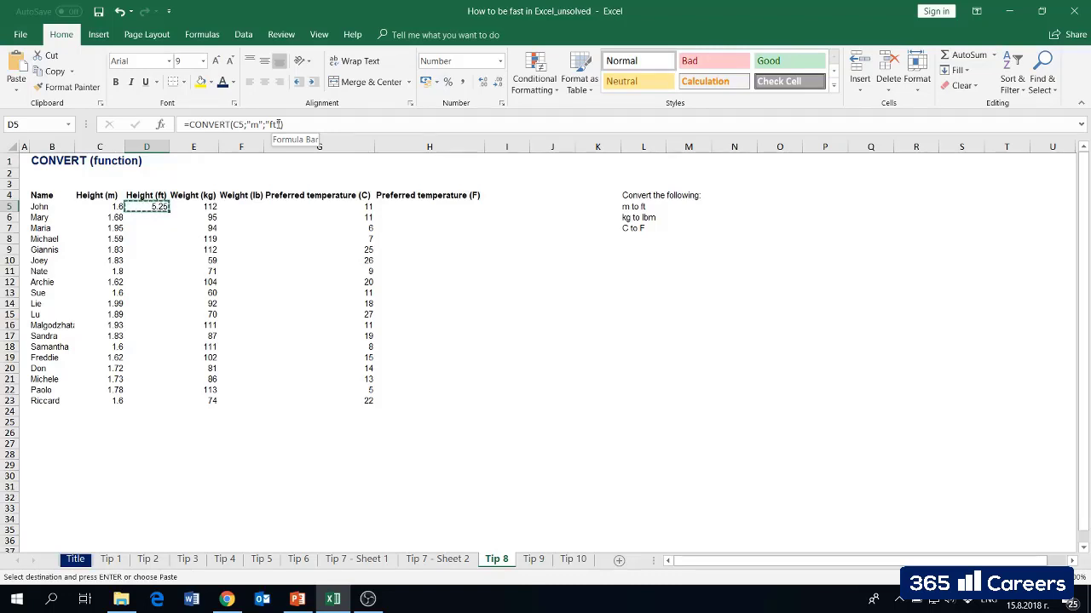
key(shift+Down)
key(shift+Down)
key(shift+Down)
key(shift+Down)
key(shift+Down)
key(Left)
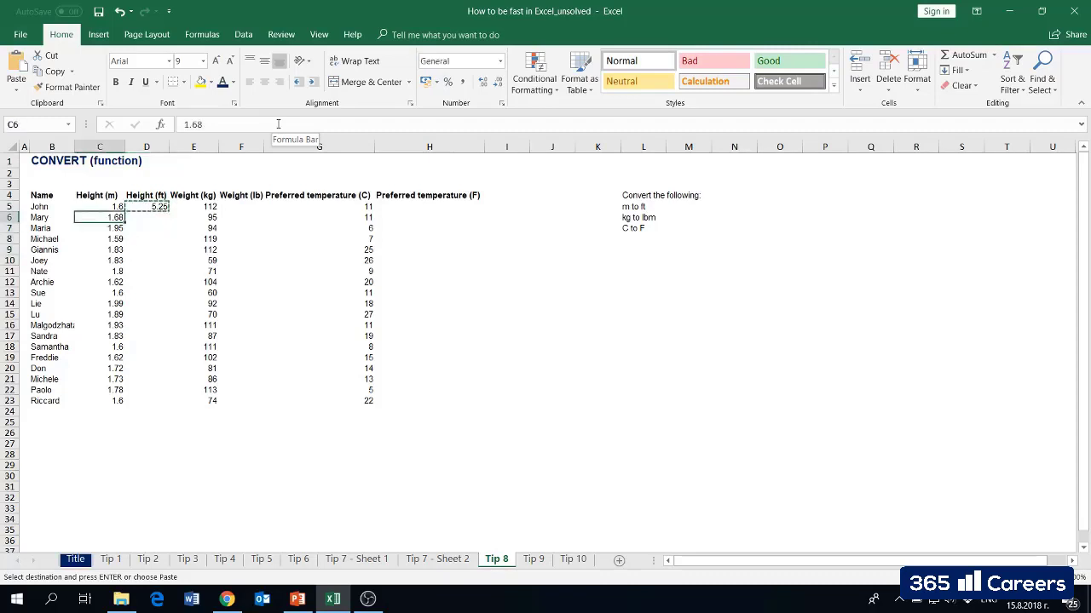
key(ctrl+Down)
key(Right)
key(ctrl+shift+Up)
key(ctrl+v)
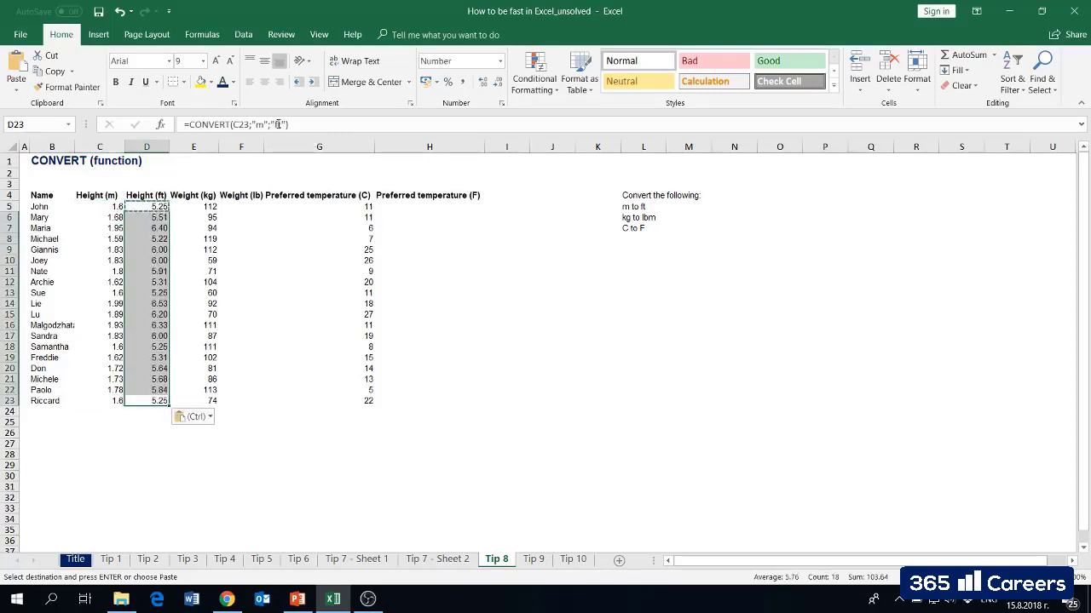
key(Up)
key(ctrl+Up)
key(Down)
key(Escape)
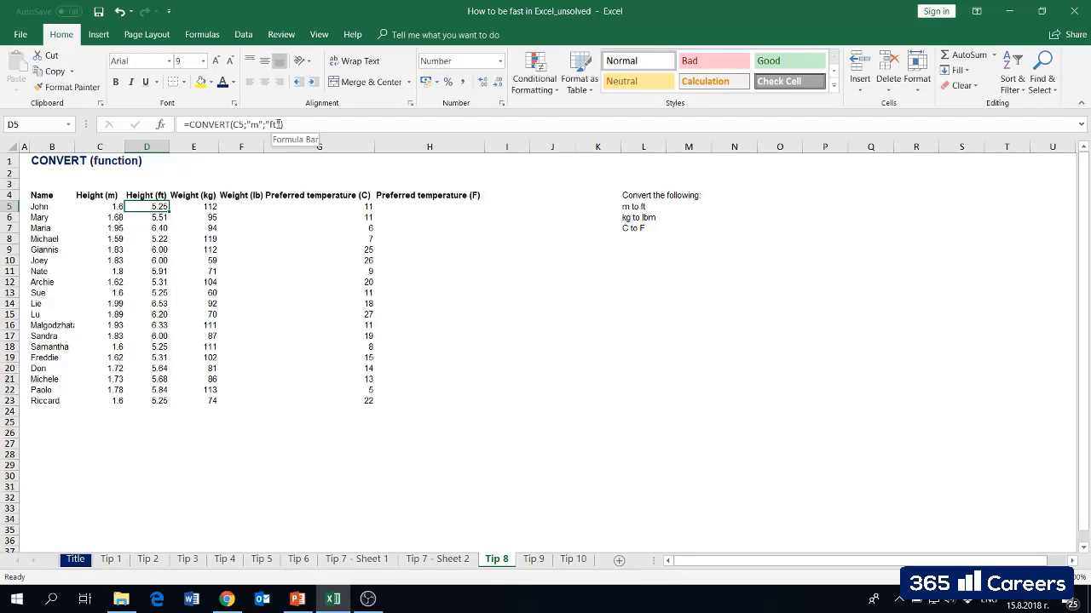
- Copy D5's CONVERT formula into F5, the Weight (lb) cell
key(Right)
key(Right)
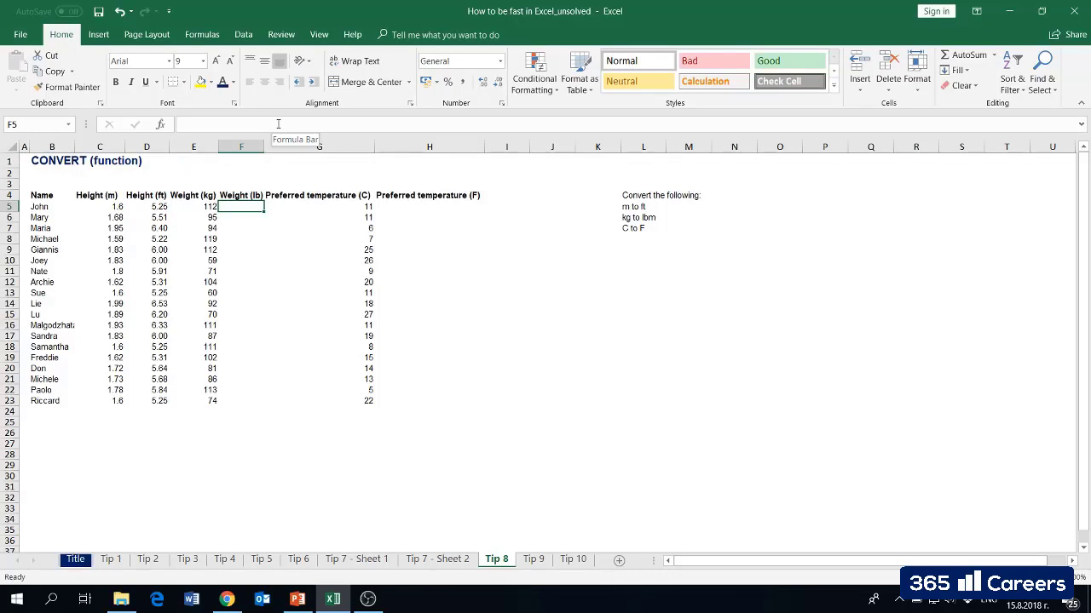
text(=conve)
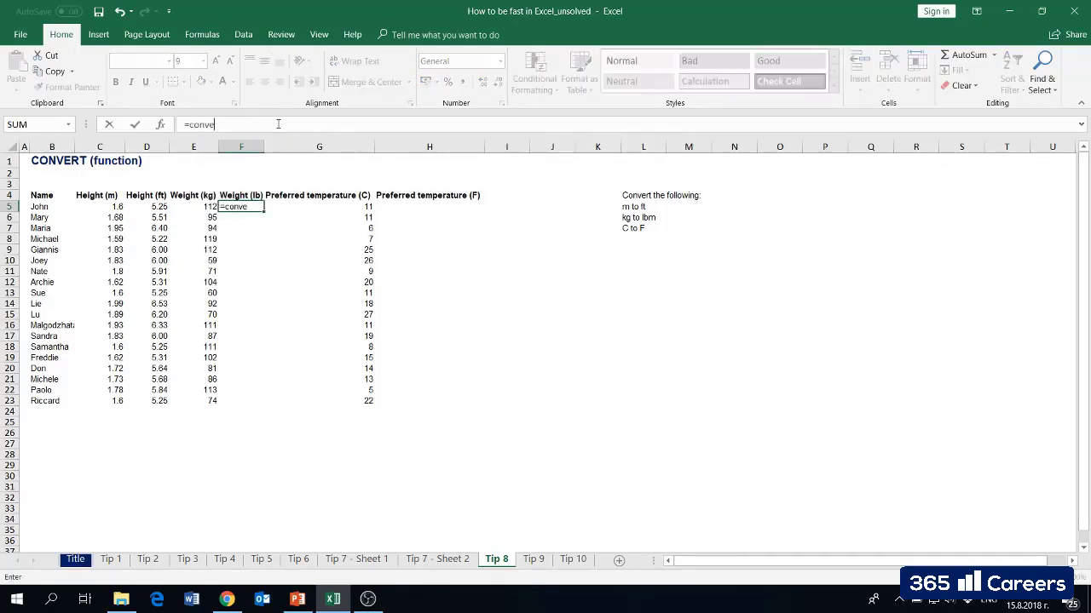
key(Escape)
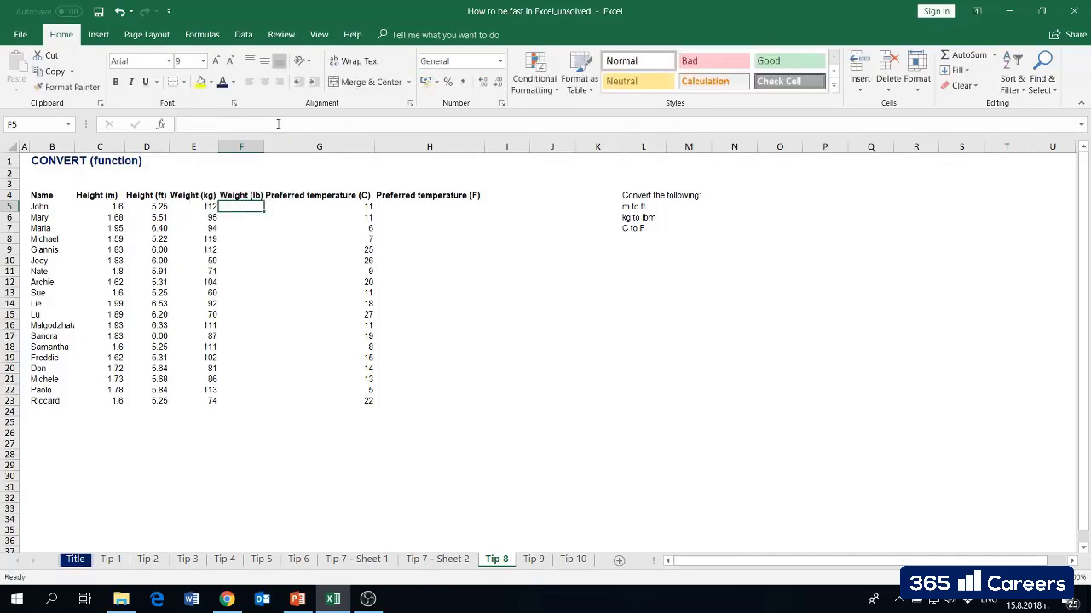
key(Left)
key(Left)
key(Left)
key(Right)
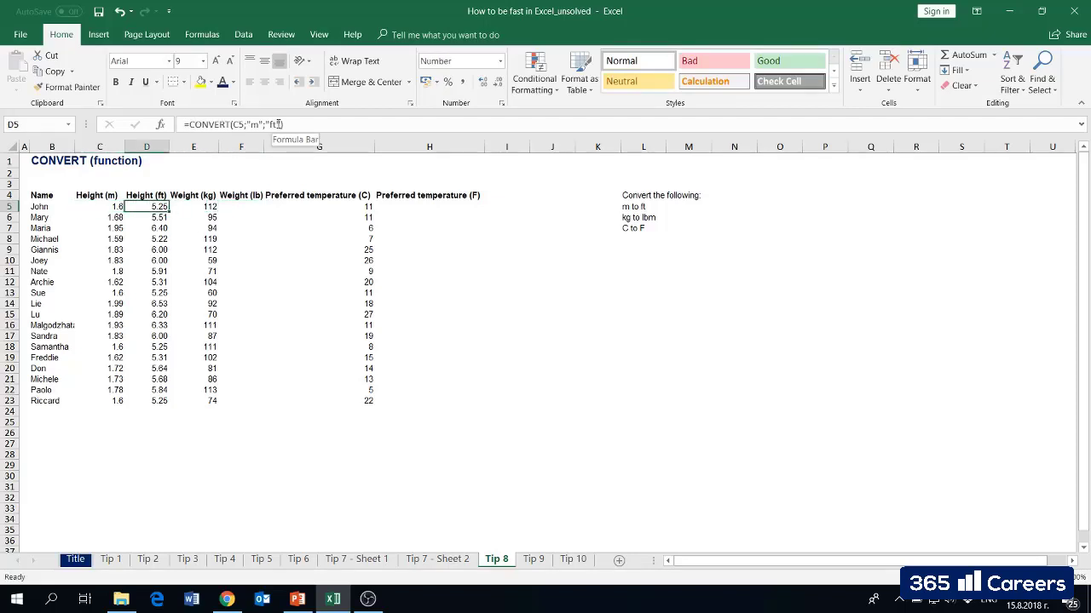
key(ctrl+c)
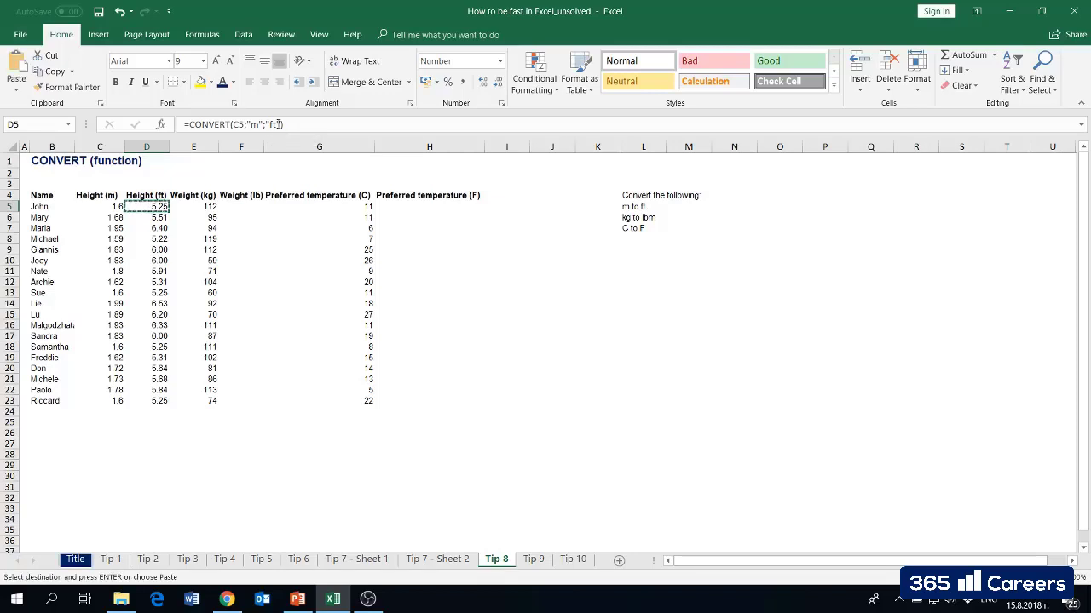
key(Right)
key(Right)
key(Right)
key(Left)
key(ctrl+v)
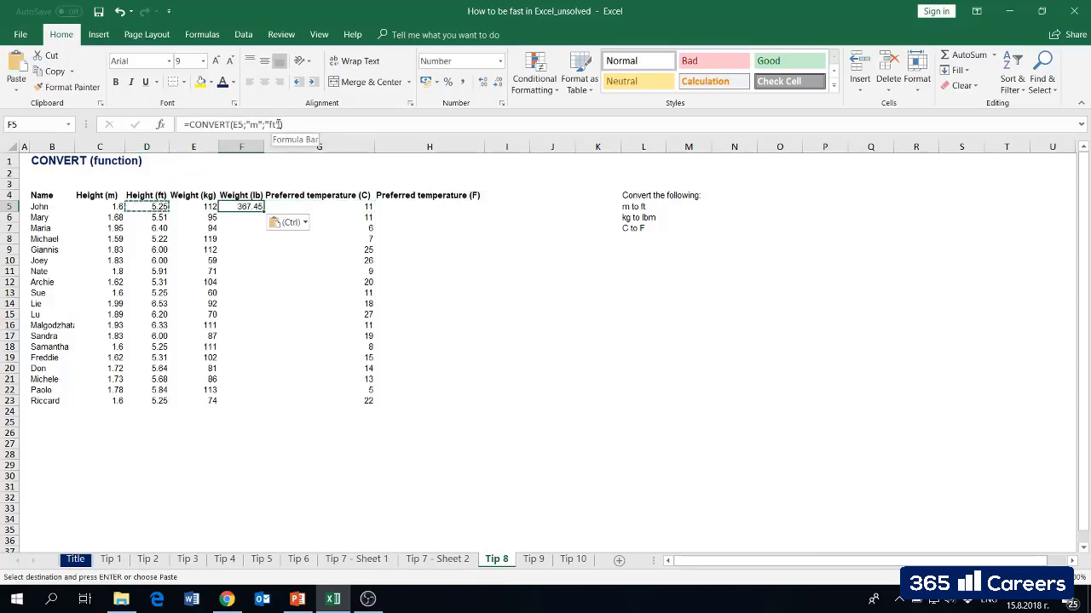
- Edit F5 to =CONVERT(E5;"kg";"lbm") to convert kilograms to pounds
key(F2)
key(Left)
key(Left)
key(Left)
key(Left)
key(Left)
key(Left)
key(Left)
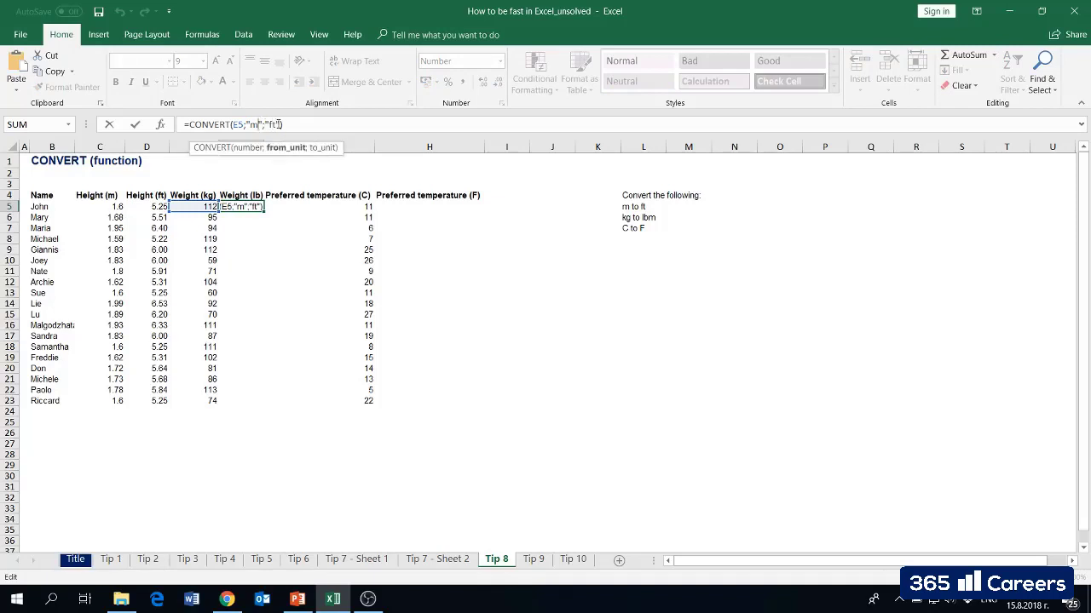
key(BackSpace)
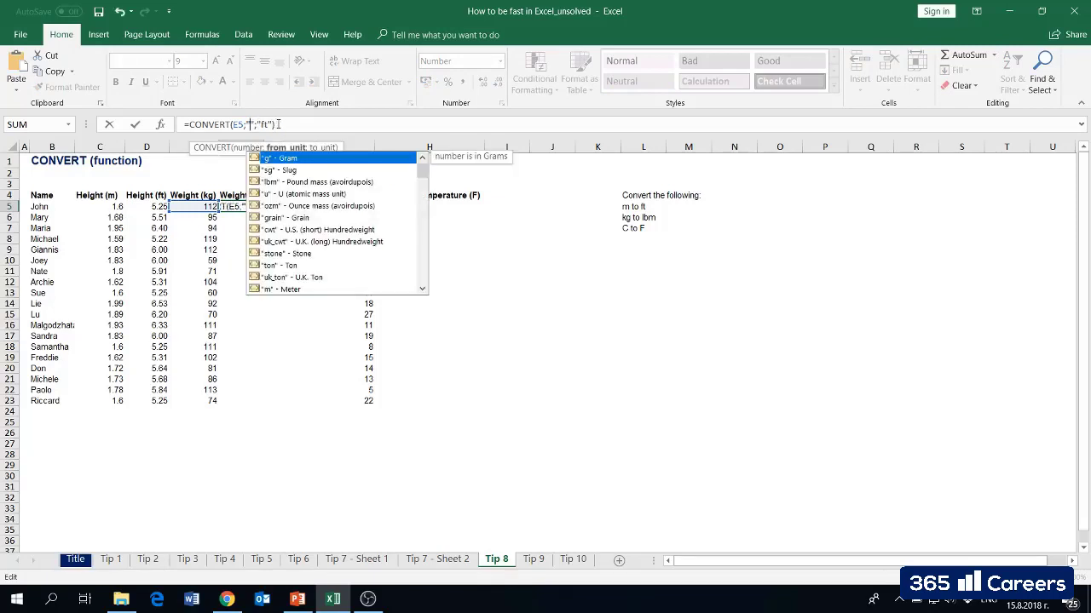
text(kg)
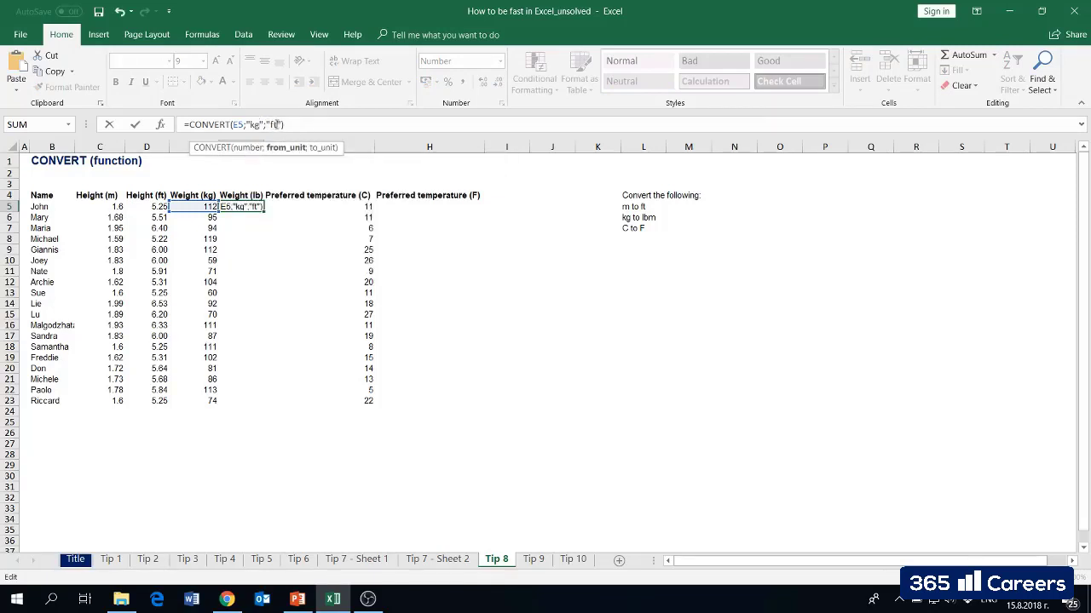
key(Right)
key(Right)
key(Right)
key(Right)
key(Right)
key(BackSpace)
key(BackSpace)
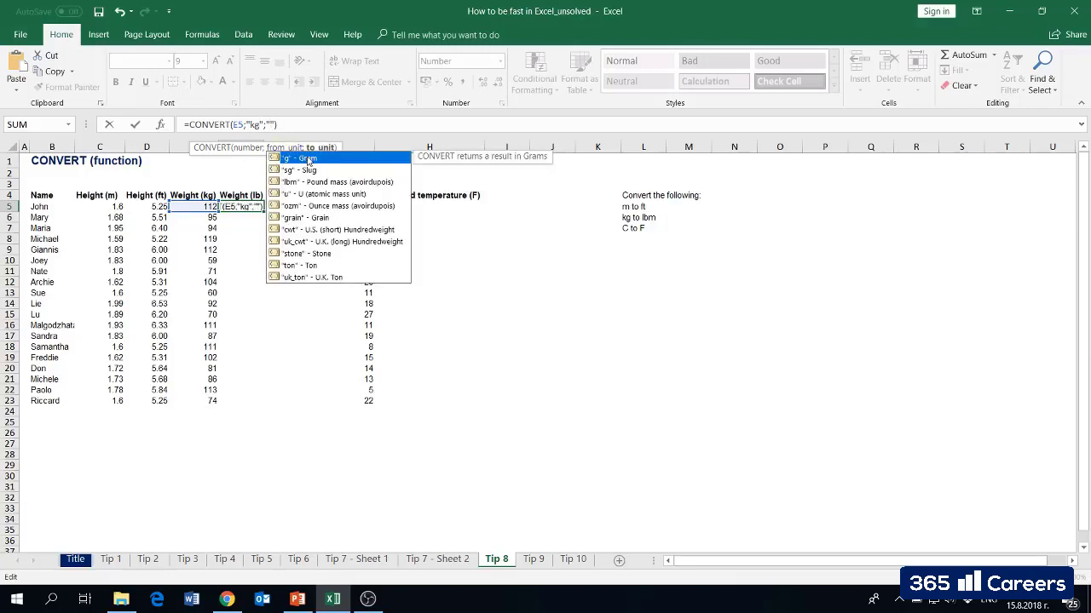
text(lbm)
key(Return)
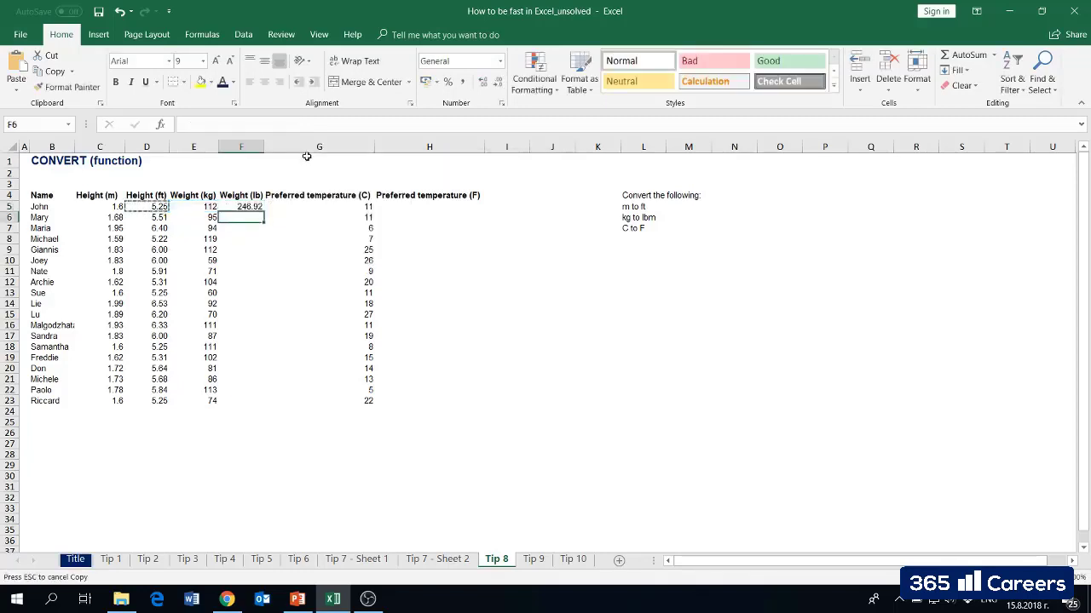
- Fill the F5 formula down F6:F23, giving weights from 246.92 to 163.14
key(Up)
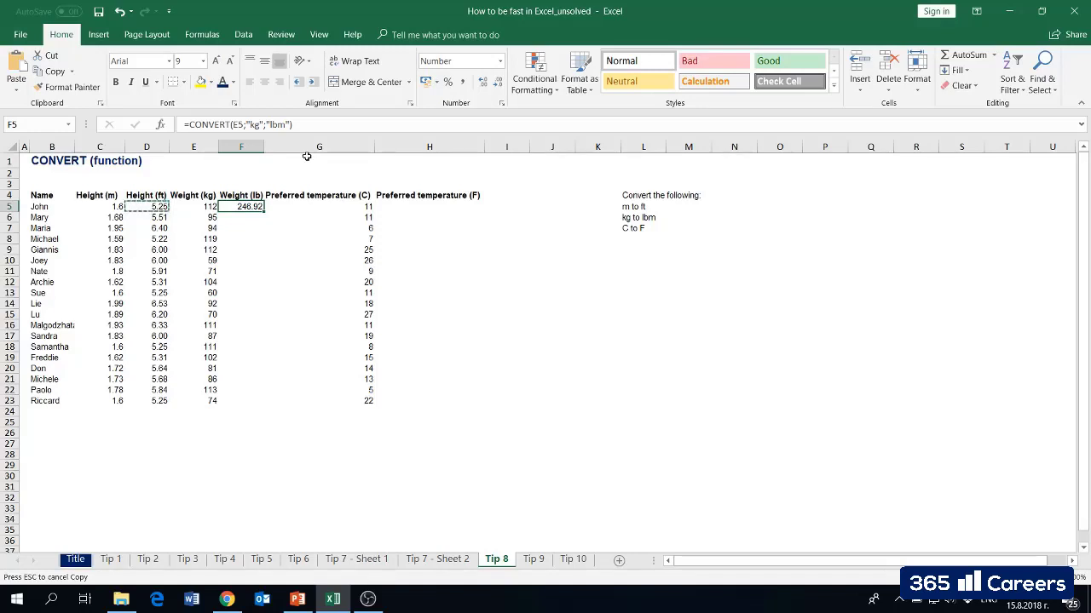
key(ctrl+c)
key(Down)
key(shift+Down)
key(shift+Down)
key(shift+Down)
key(shift+Down)
key(shift+Down)
key(shift+Down)
key(shift+Down)
key(shift+Down)
key(shift+Down)
key(shift+Down)
key(shift+Down)
key(shift+Down)
key(shift+Down)
key(shift+Down)
key(shift+Down)
key(shift+Down)
key(shift+Down)
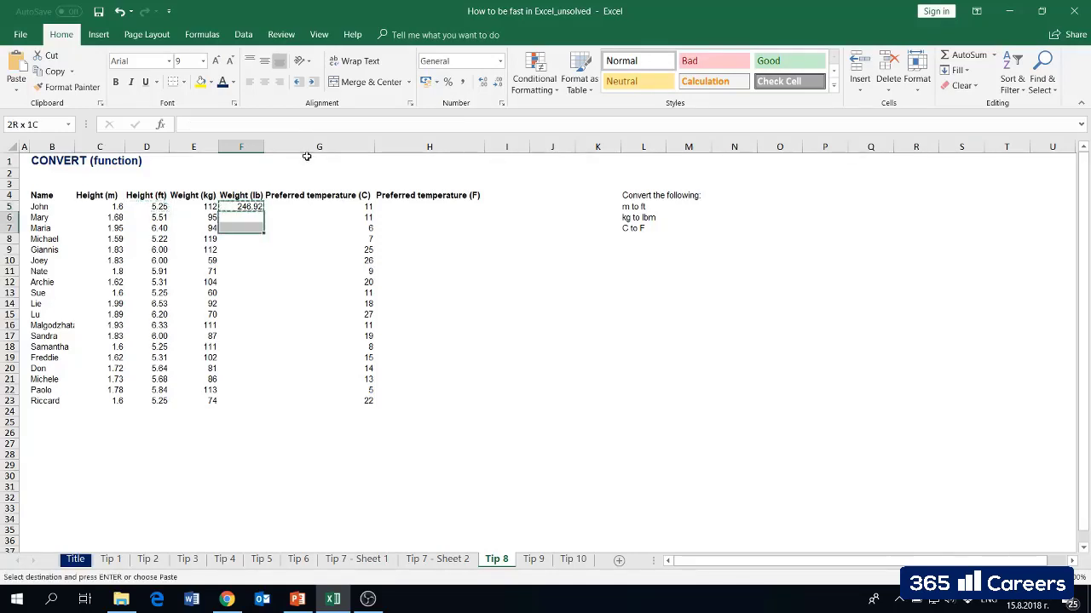
key(ctrl+v)
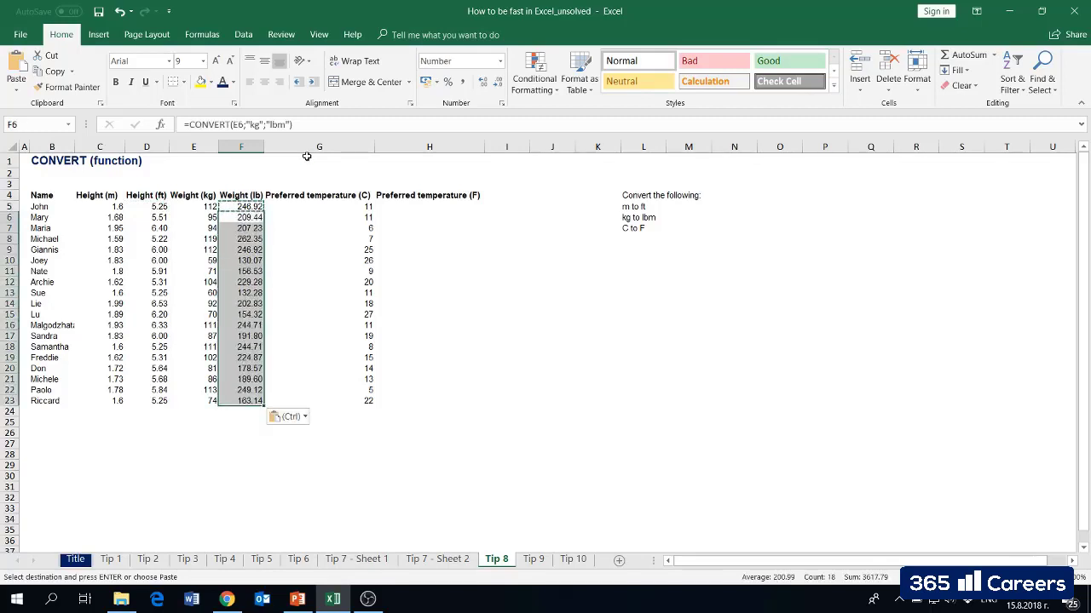
key(Escape)
key(Up)
key(Up)
key(Right)
key(Right)
key(Down)
key(Left)
key(Right)
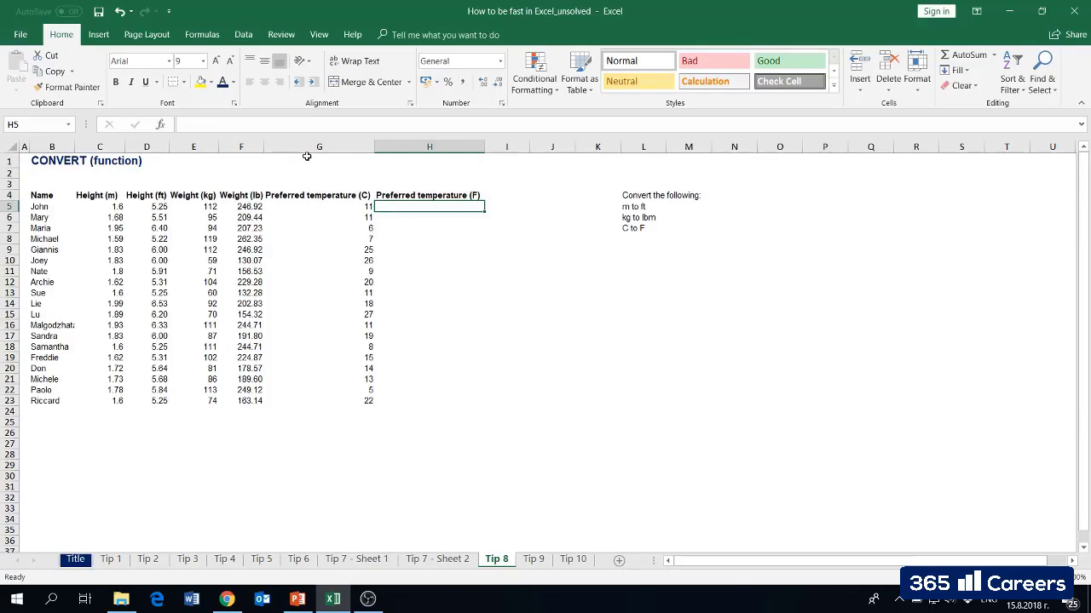
- Copy the F5 conversion formula into H5 in the Preferred temperature (F) column
key(Left)
key(Left)
key(ctrl+c)
key(Right)
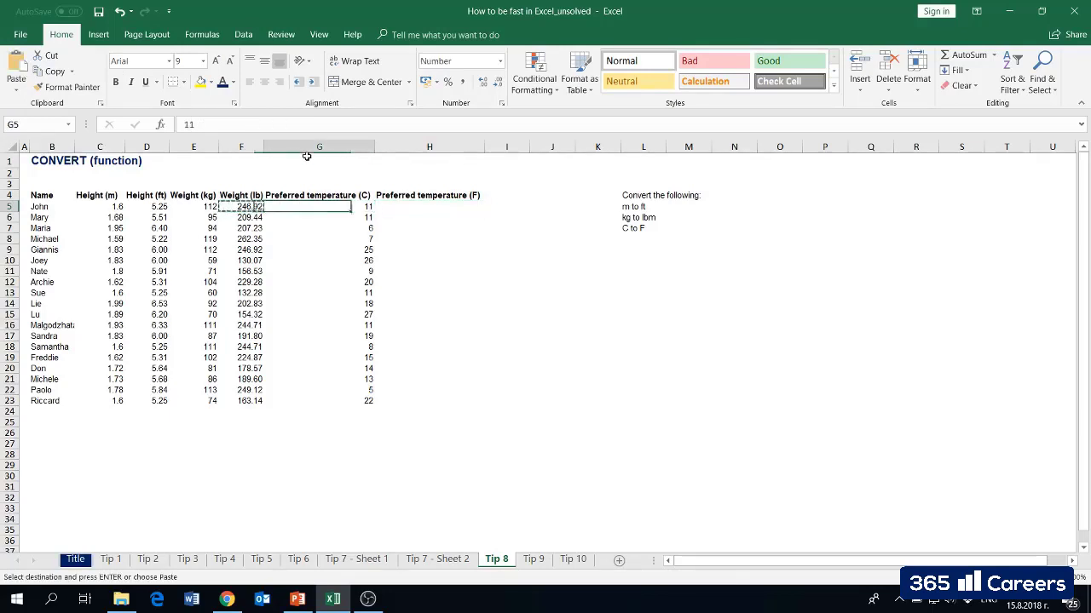
key(Right)
key(Right)
key(Left)
key(ctrl+v)
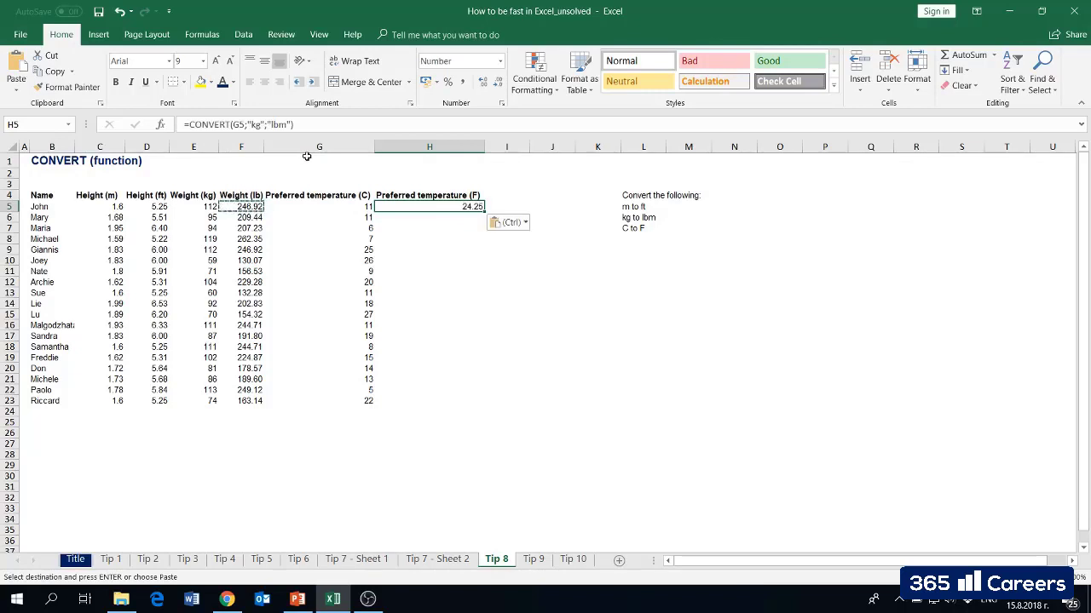
- Edit H5 to =CONVERT(G5;"C";"F") for Celsius-to-Fahrenheit
key(F2)
key(Escape)
key(F2)
key(Left)
key(Left)
key(Left)
key(Left)
key(Left)
key(Left)
key(Left)
key(Left)
key(BackSpace)
key(BackSpace)
text(C)
key(Right)
key(BackSpace)
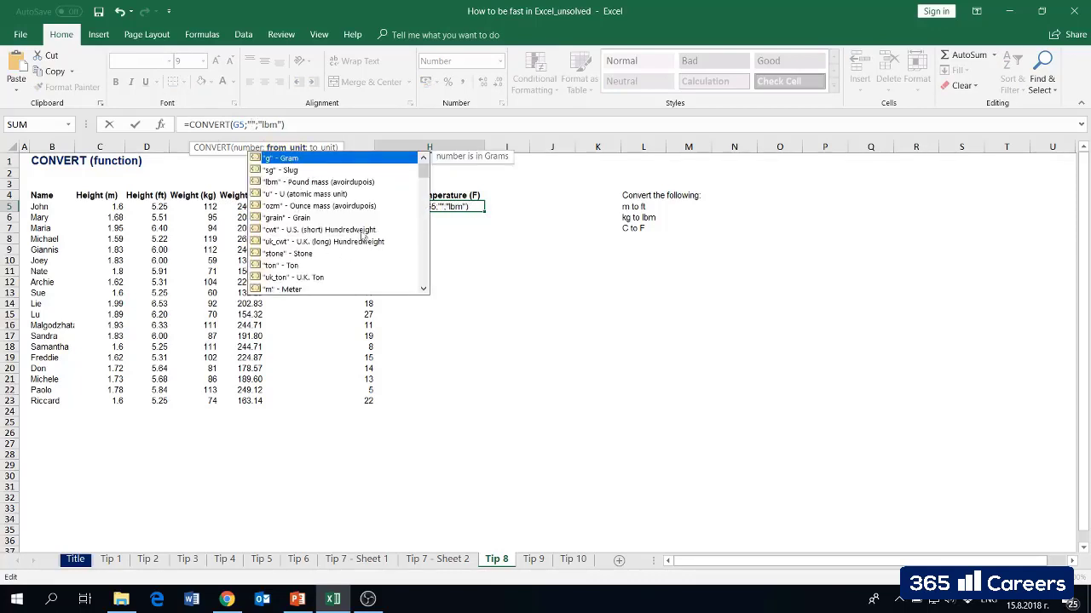
mouse_move(422, 174)
mouse_down()
mouse_move(421, 273)
mouse_move(422, 162)
mouse_up()
text(C)
click(287, 124)
key(BackSpace)
key(BackSpace)
key(BackSpace)
text(F)
key(Return)
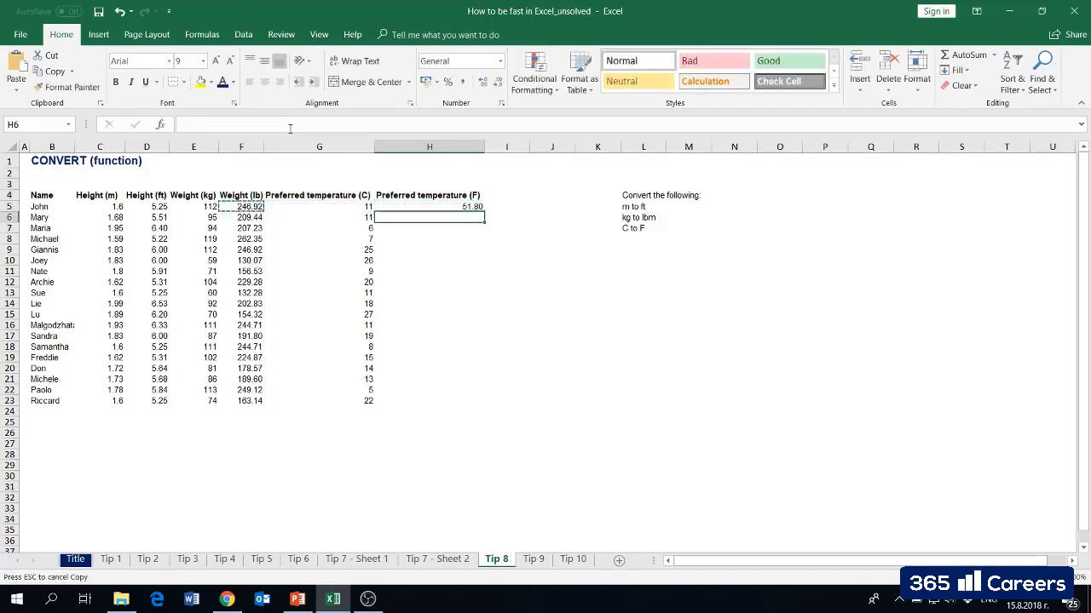
- Fill the H5 formula down H6:H23, giving 51.80 to 71.60
key(Up)
key(ctrl+c)
key(Down)
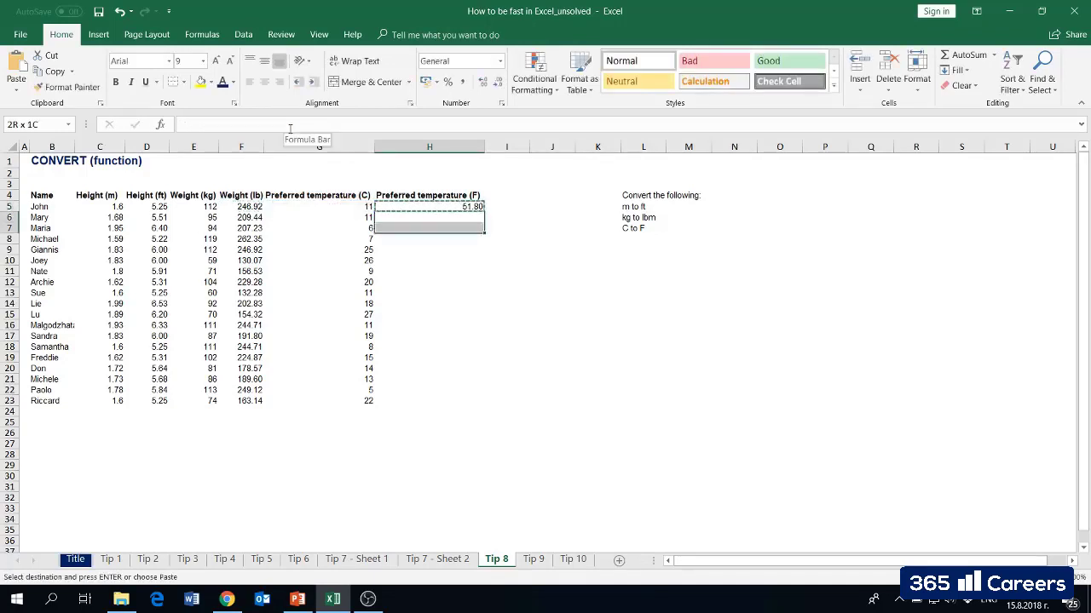
key(shift+Down)
key(shift+Down)
key(shift+Down)
key(shift+Down)
key(shift+Down)
key(shift+Down)
key(shift+Down)
key(shift+Down)
key(shift+Down)
key(shift+Down)
key(shift+Down)
key(shift+Down)
key(shift+Down)
key(shift+Down)
key(shift+Down)
key(shift+Down)
key(shift+Down)
key(ctrl+v)
key(Escape)
key(Right)
key(Right)
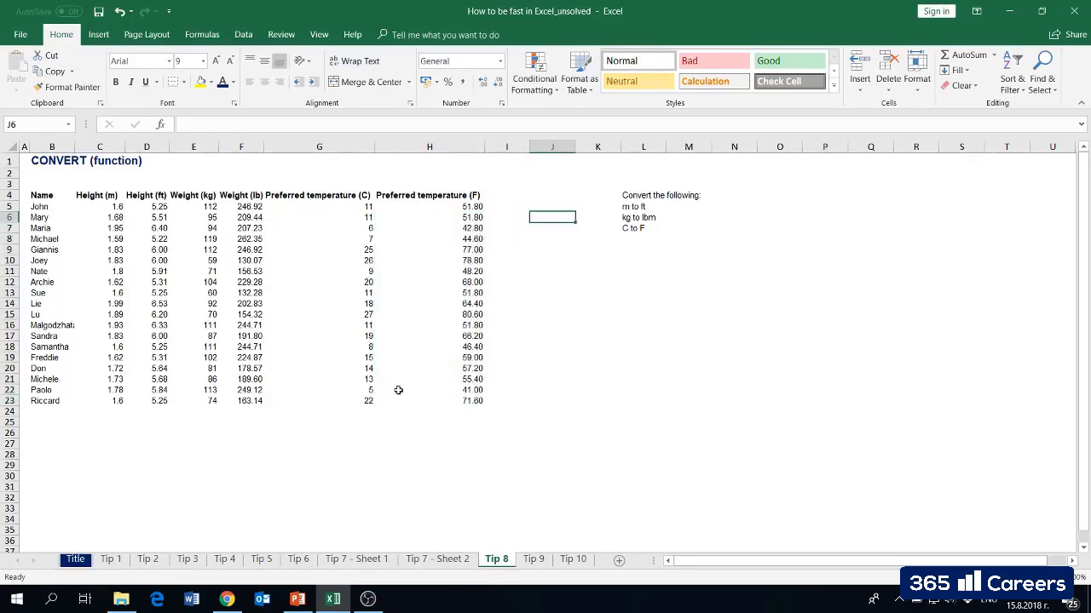
click(533, 560)
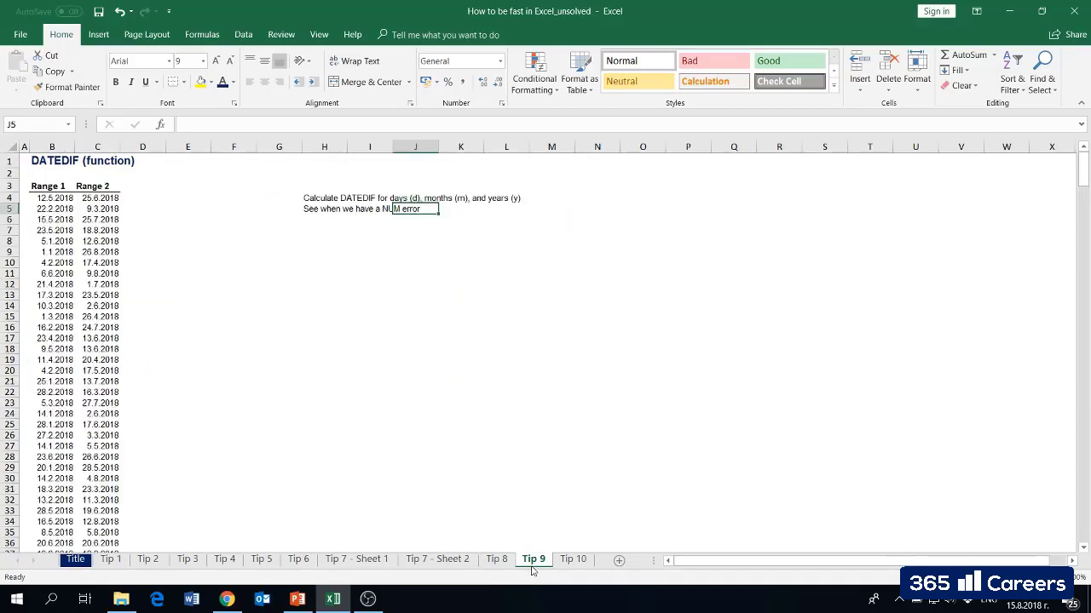
click(458, 459)
key(Left)
key(Up)
key(Left)
key(Up)
key(Left)
key(Up)
key(Left)
key(Up)
key(Left)
key(Up)
key(Left)
key(Up)
key(Left)
key(Up)
key(Left)
key(Up)
key(Left)
key(Up)
key(Right)
key(Right)
key(Up)
key(Up)
key(Up)
key(Up)
key(Up)
key(Up)
key(Up)
key(Up)
key(Up)
key(Up)
key(Up)
key(Up)
key(Up)
key(Up)
key(Up)
key(Left)
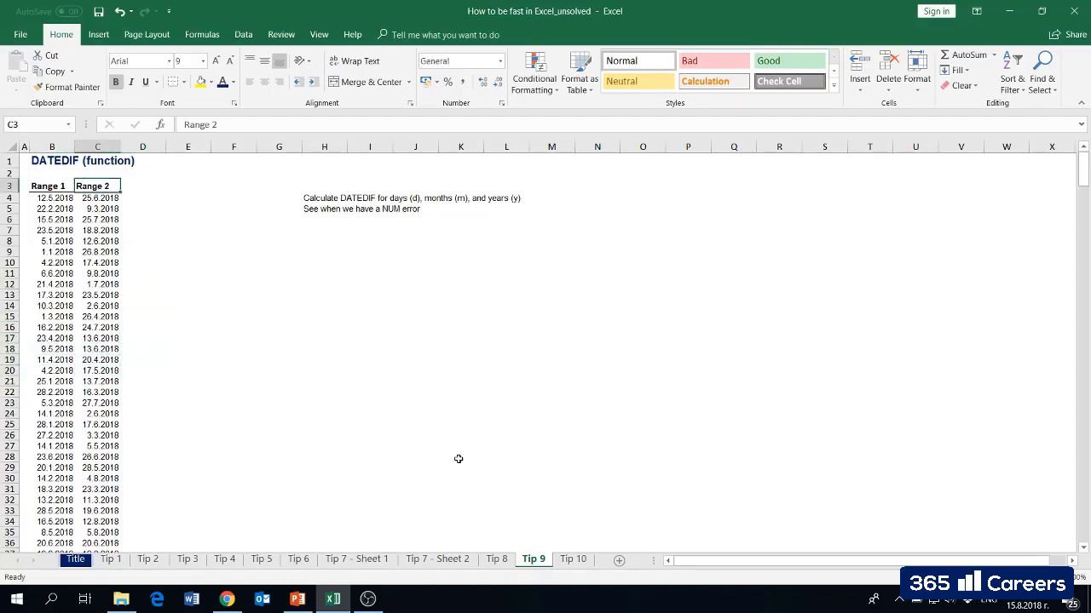
key(Left)
key(Up)
key(Down)
key(ctrl+Down)
key(Down)
key(ctrl+Up)
key(ctrl+Up)
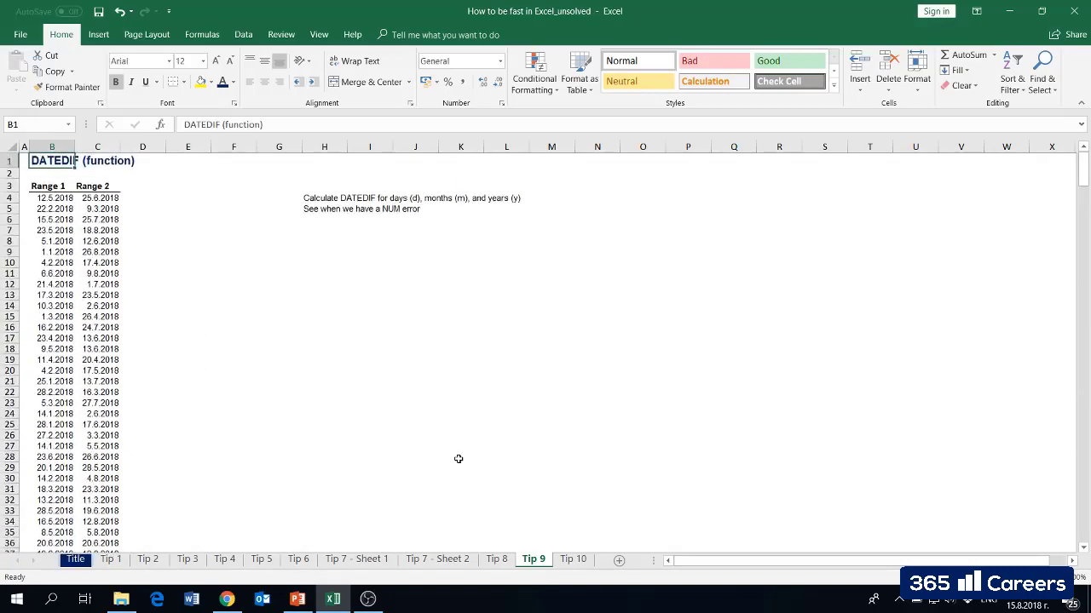
key(ctrl+Down)
key(Right)
key(Down)
key(Right)
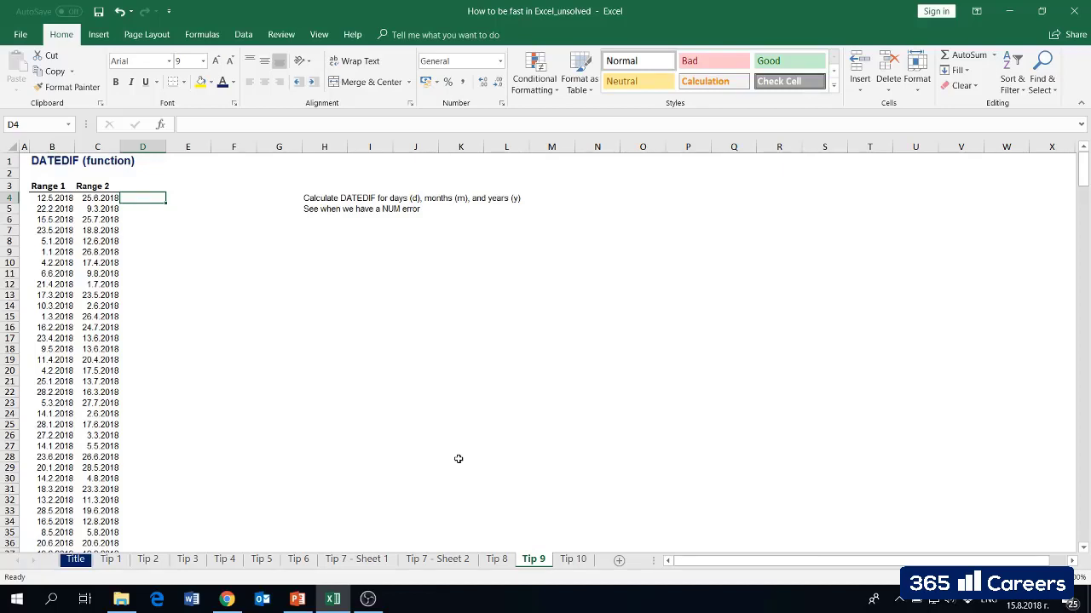
key(Right)
key(Right)
key(Right)
key(Right)
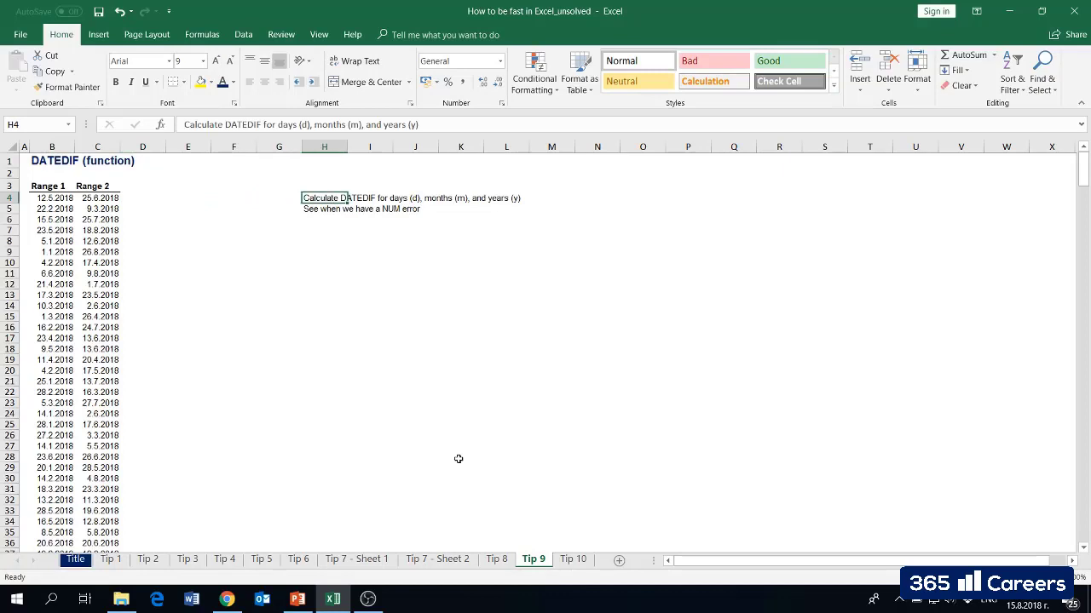
key(Left)
key(Left)
key(Left)
key(Left)
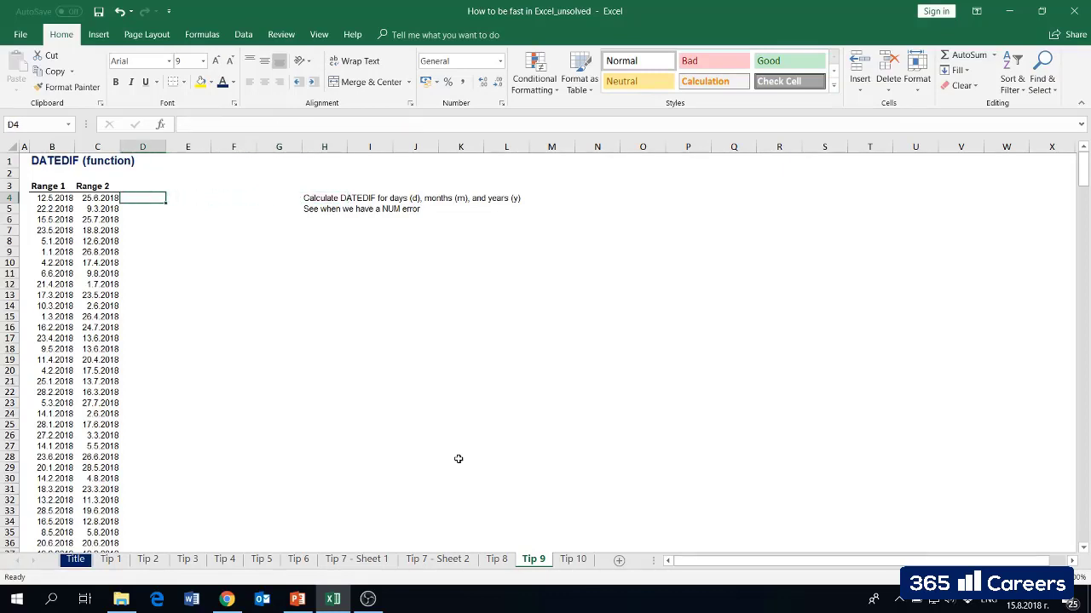
- In D4 on the Tip 9 sheet, type =DATEDIF( beside the first Range 1/Range 2 dates
text(=)
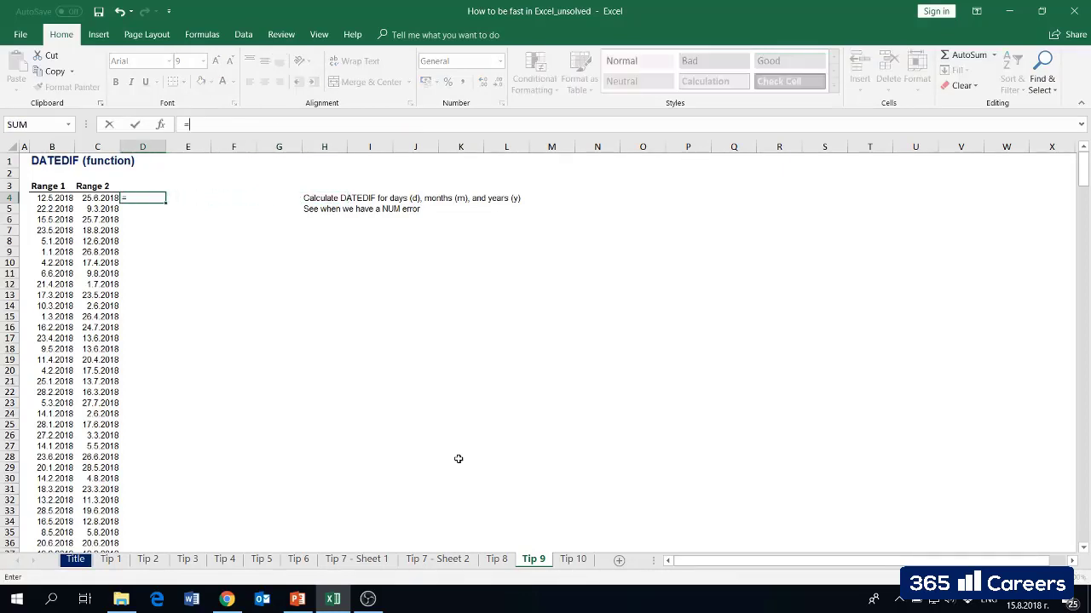
text(DA)
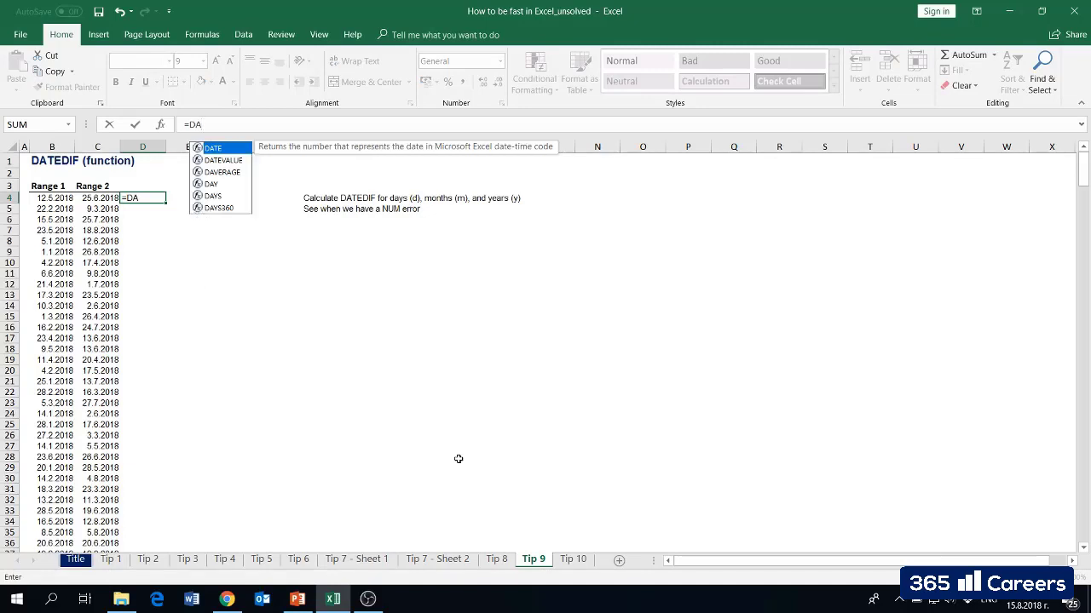
text(TED)
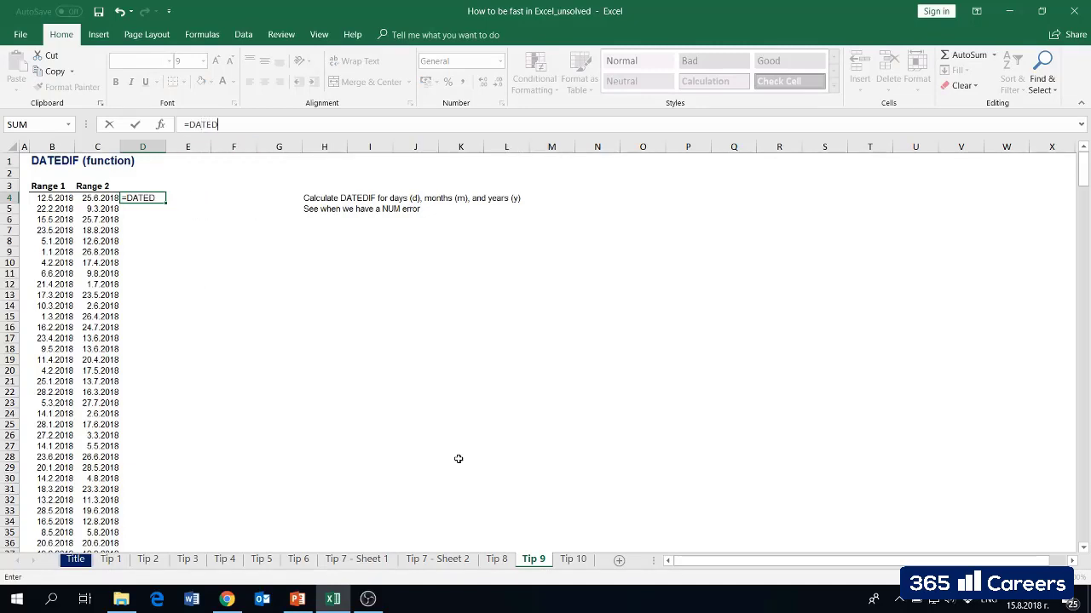
text(IF)
drag(189, 124, 227, 125)
click(255, 126)
text(()
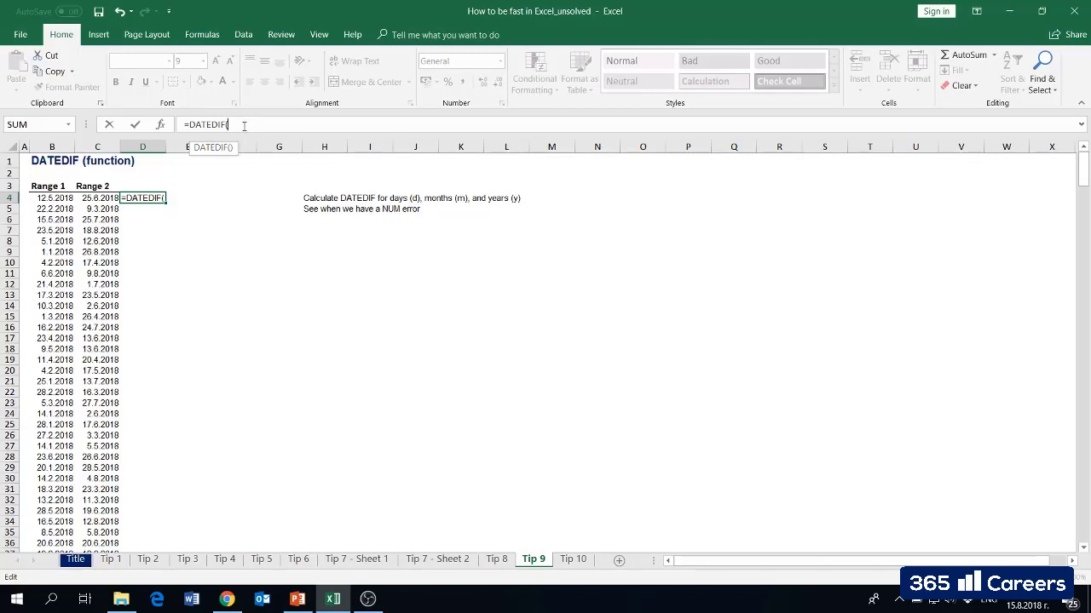
- Enter =DATEDIF(C4;B4;d) in D4, with the unit typed unquoted
click(106, 201)
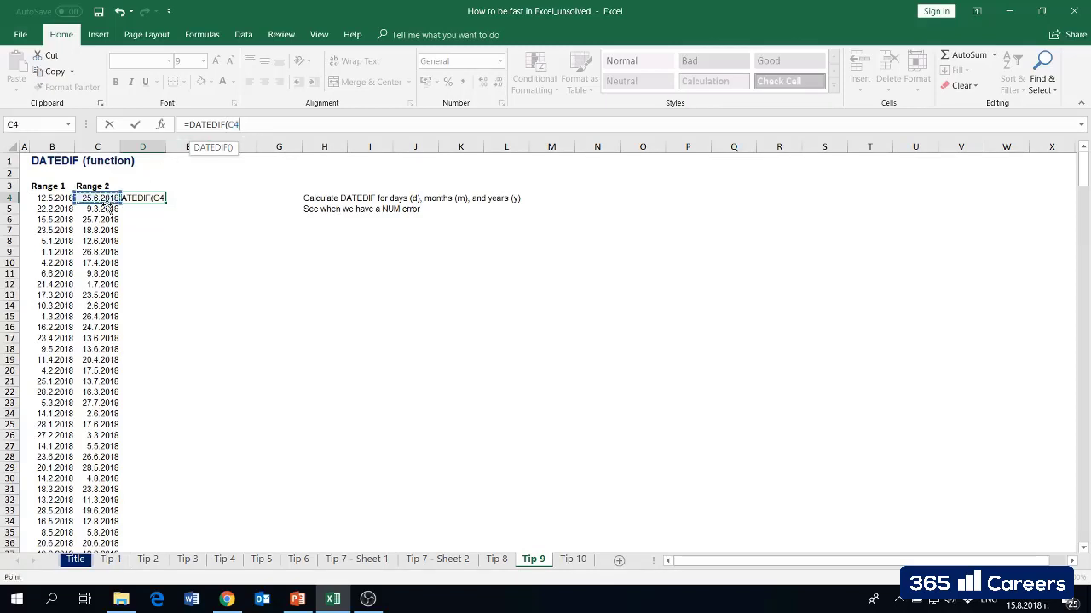
text(,)
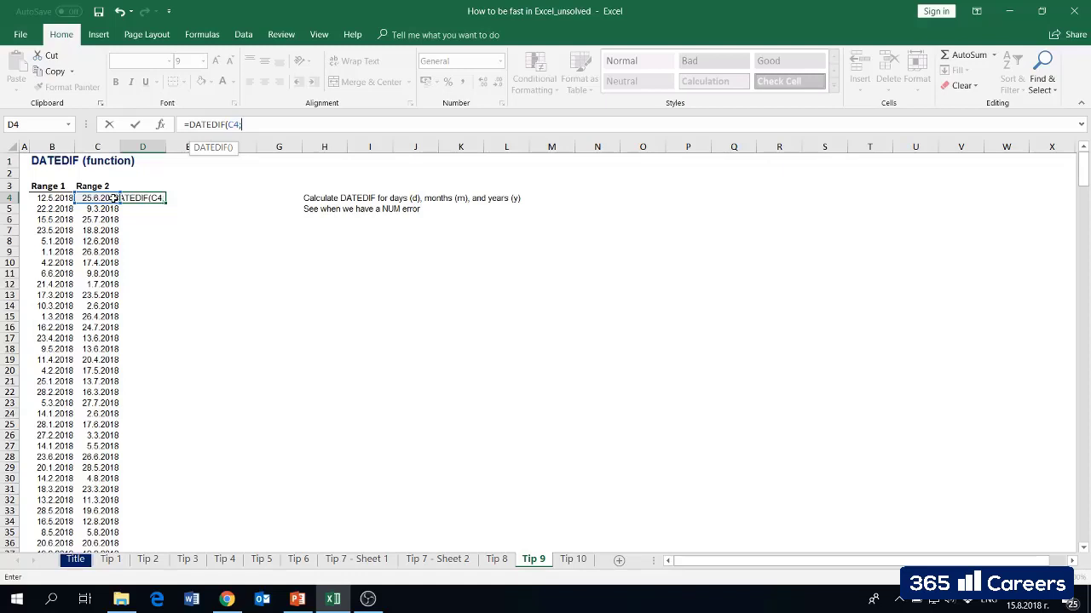
click(51, 198)
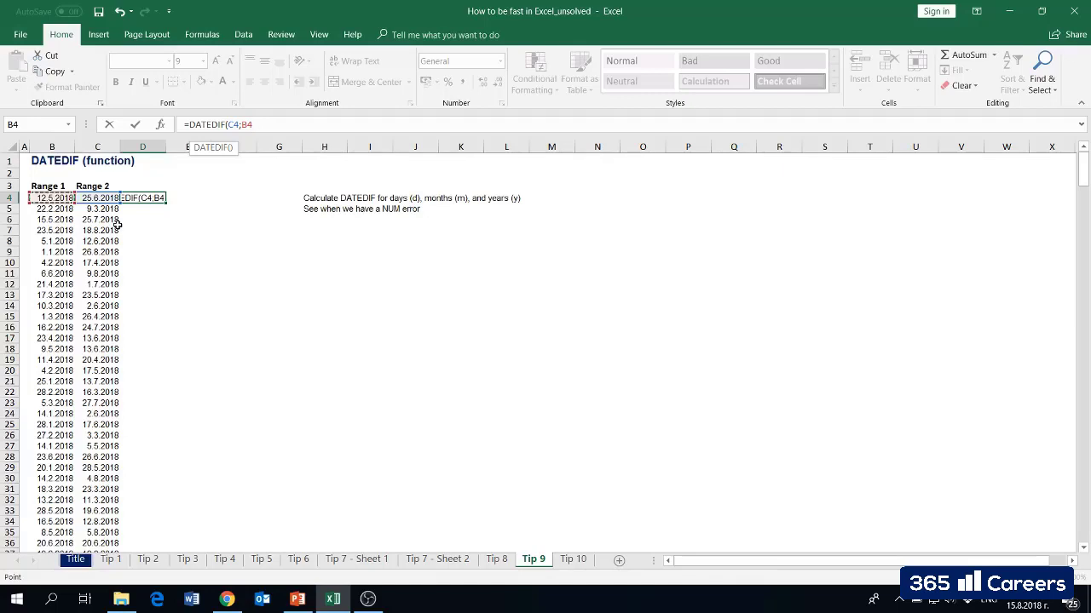
text(;)
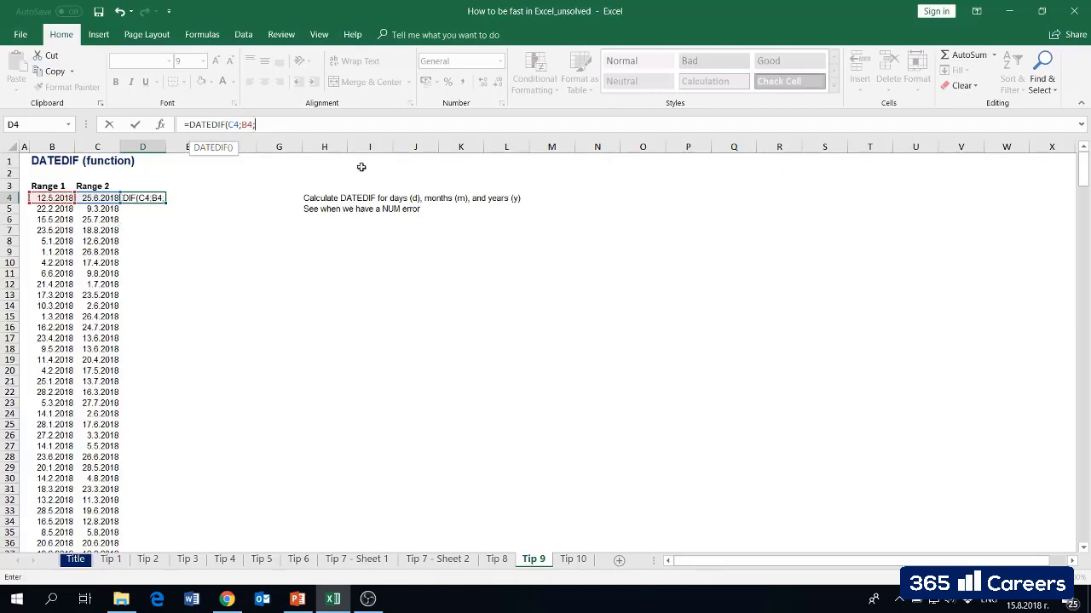
click(310, 126)
text(d)
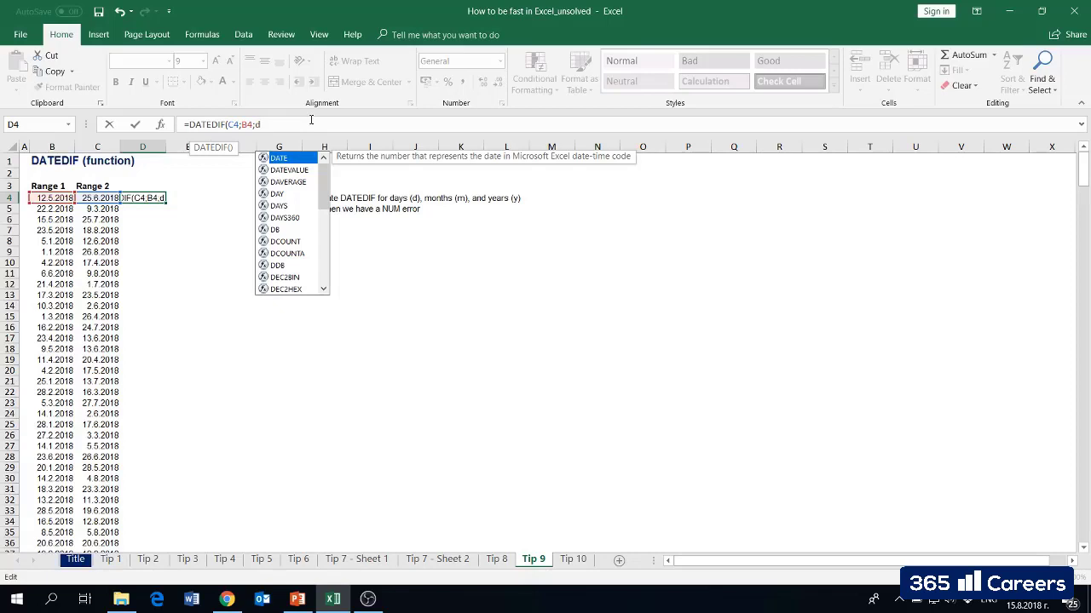
key(BackSpace)
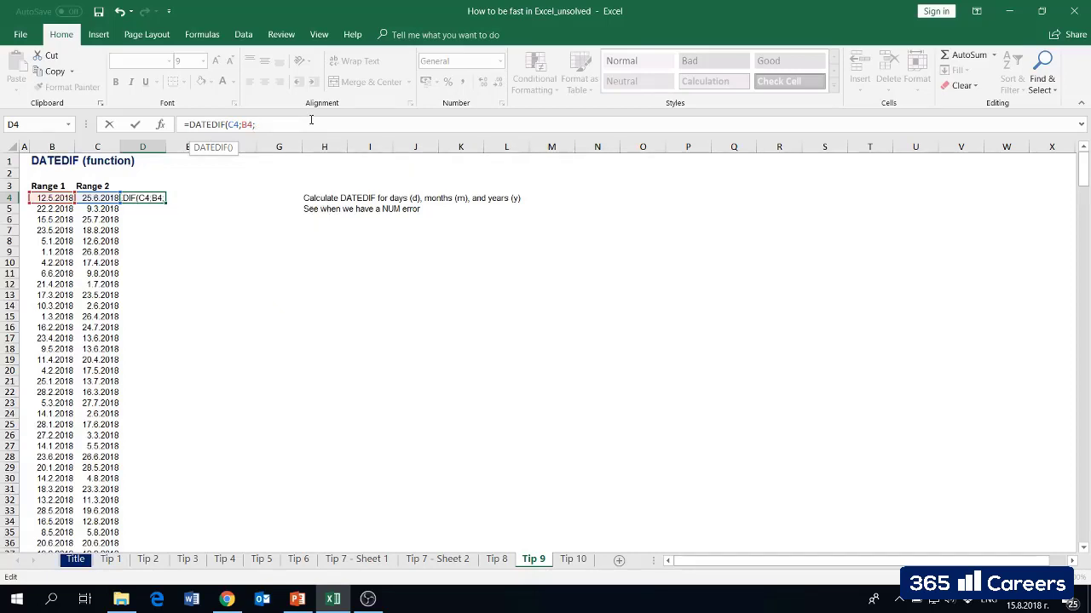
text(d))
key(Return)
- Re-edit D4 so the unit is quoted, =DATEDIF(C4;B4;"d"), which shows #NUM!
key(Up)
click(311, 121)
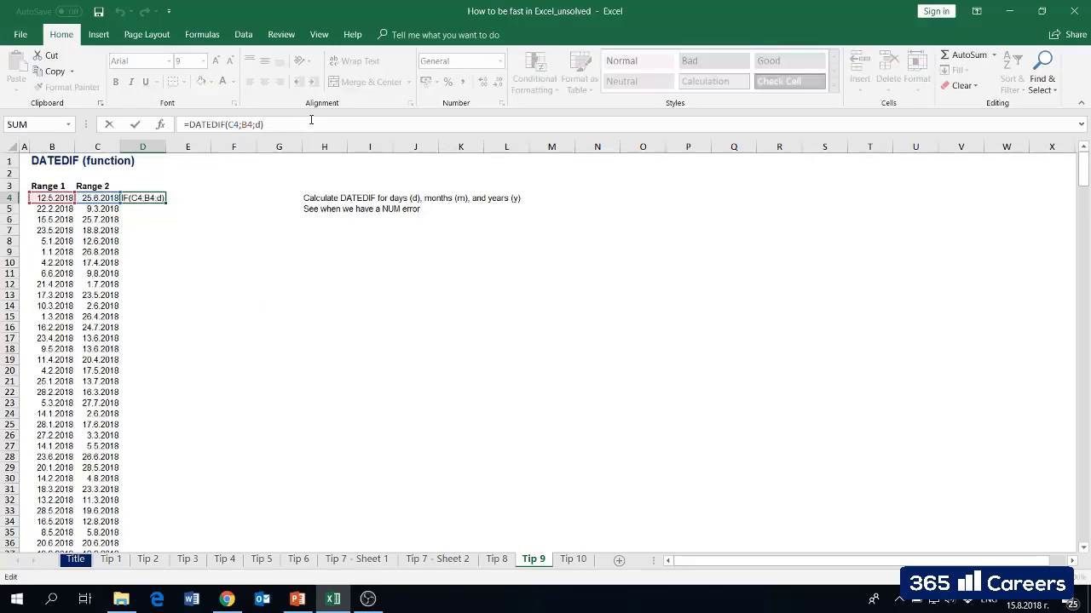
key(Escape)
click(311, 120)
text("d")
key(ctrl+Return)
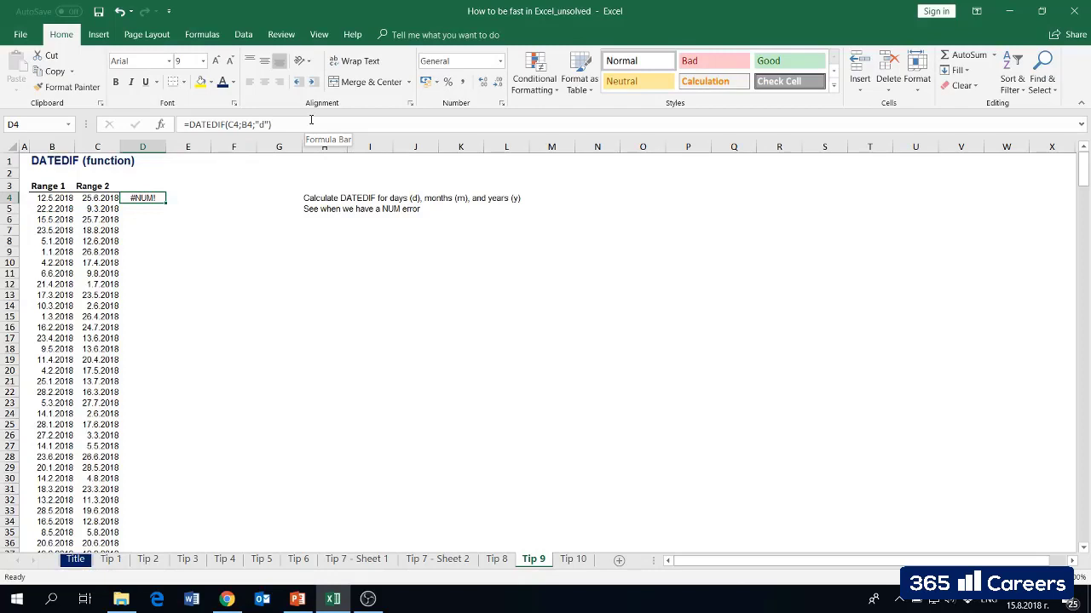
key(Left)
key(Right)
click(311, 120)
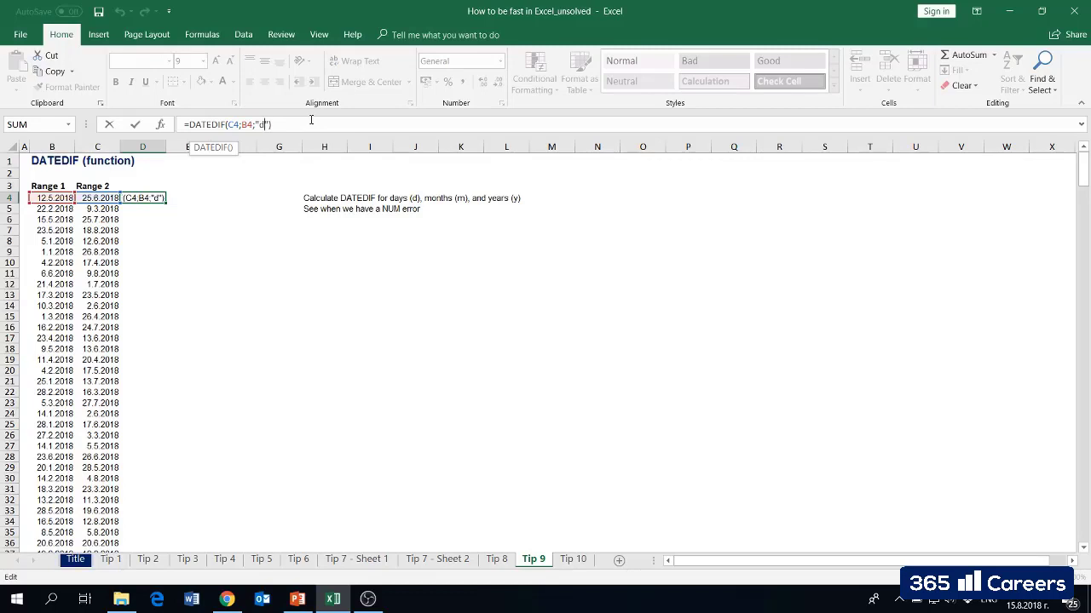
key(Right)
click(159, 124)
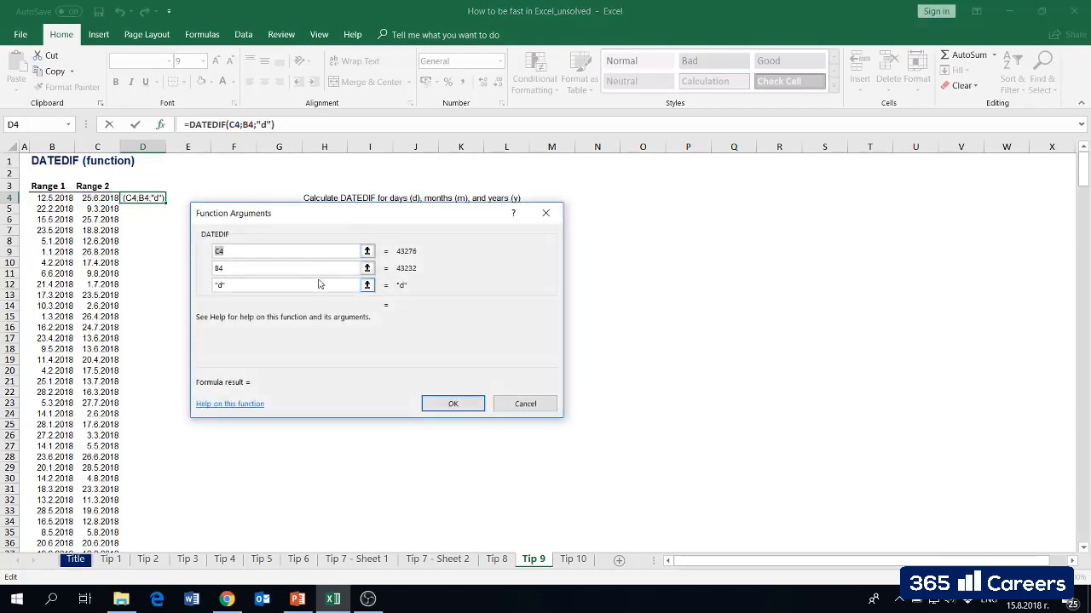
click(545, 213)
click(264, 125)
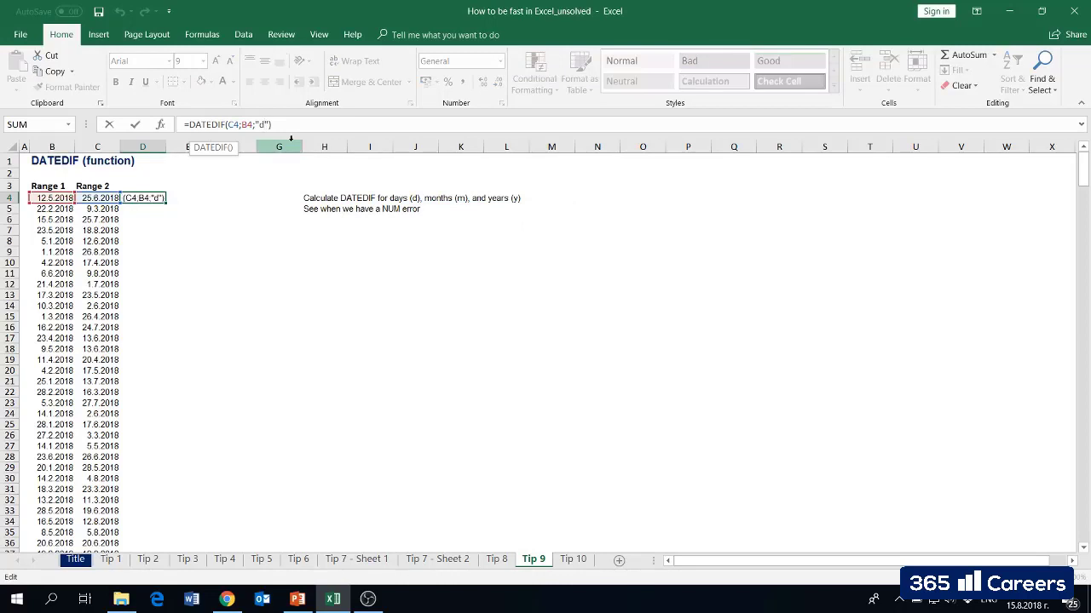
click(291, 146)
key(Left)
key(Left)
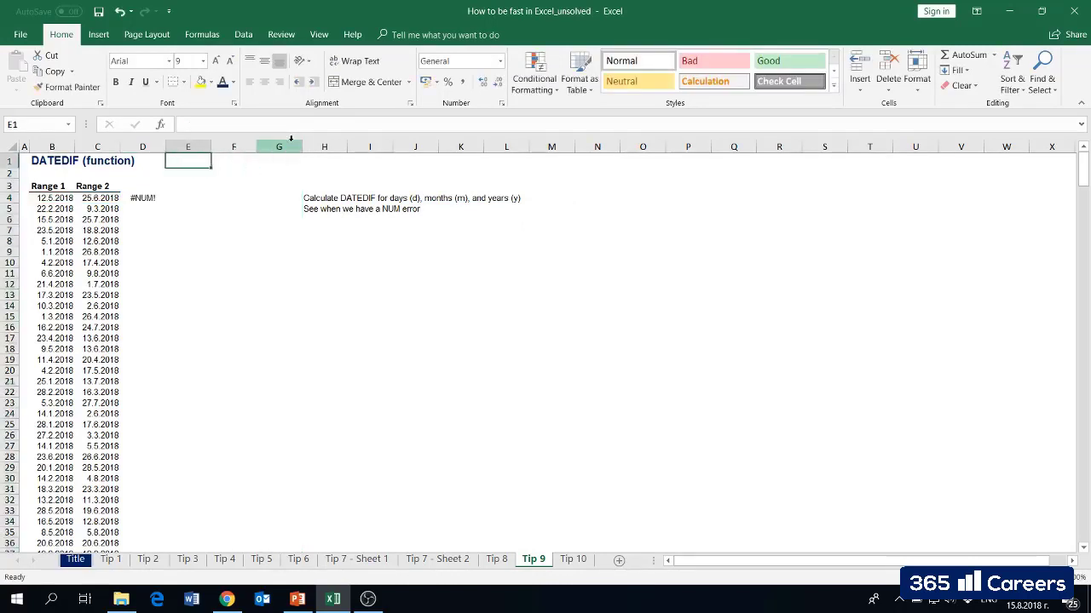
key(Left)
key(Down)
key(Down)
key(Down)
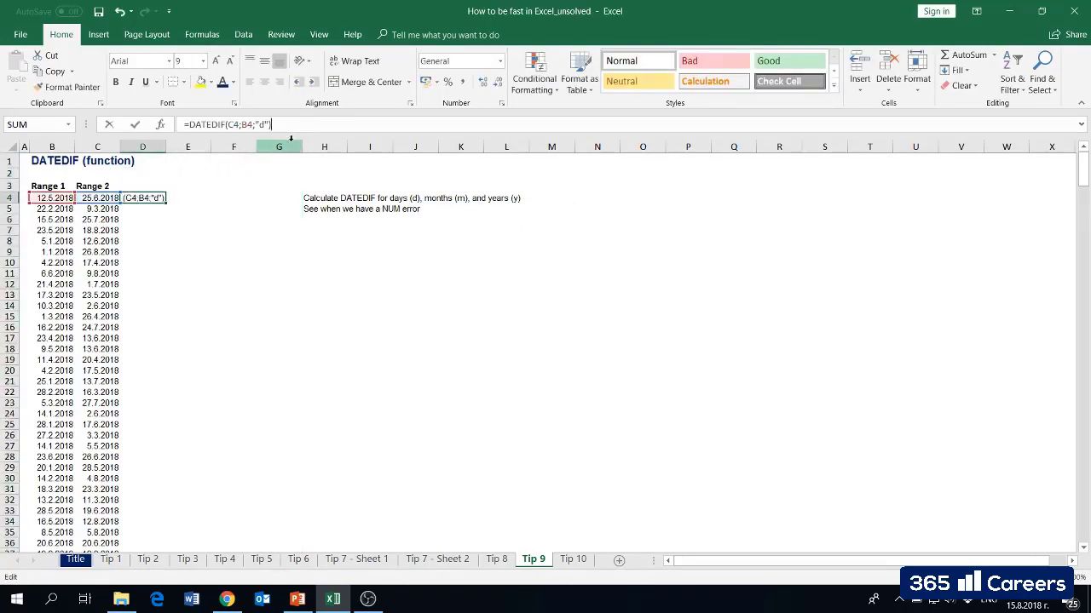
key(F2)
key(Left)
key(BackSpace)
key(BackSpace)
key(BackSpace)
text(da)
text(ys)
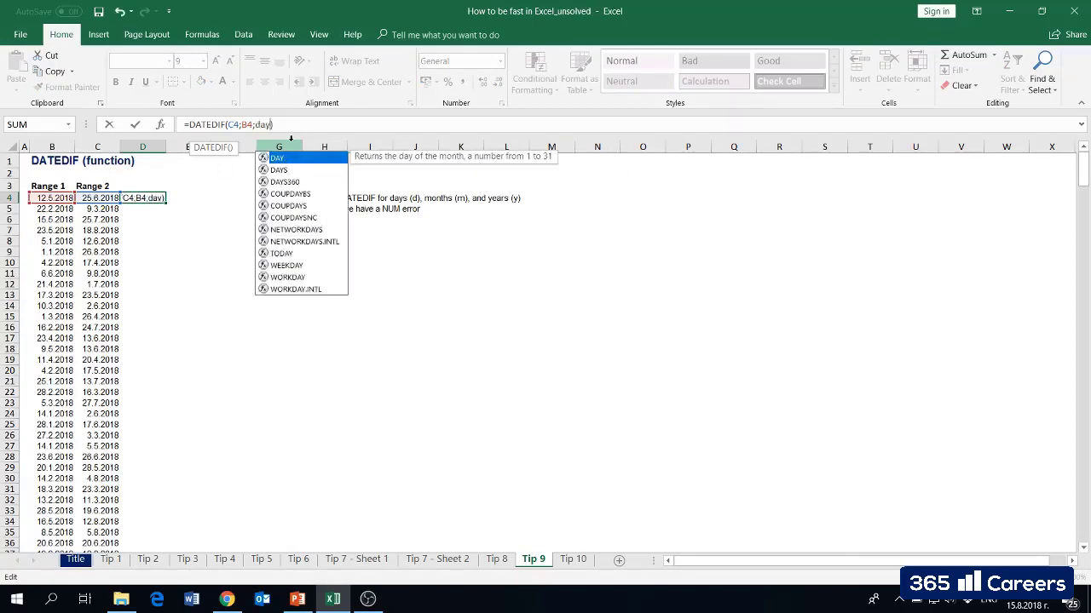
key(Return)
key(Return)
key(Up)
key(Up)
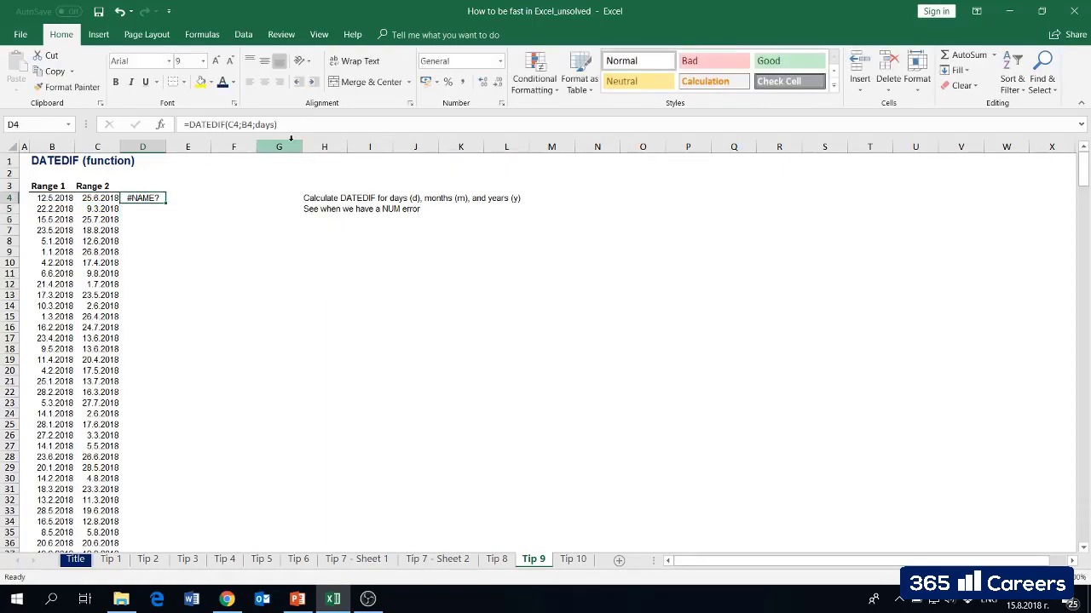
key(F2)
key(Left)
key(Left)
key(Left)
key(Left)
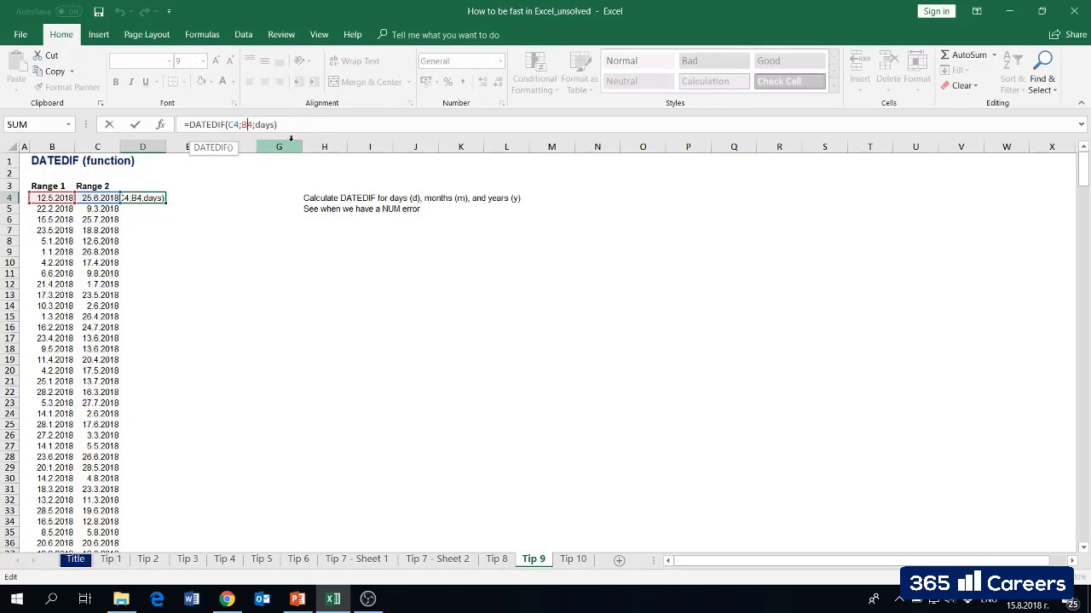
key(Left)
key(Right)
key(Right)
key(Delete)
key(Delete)
key(Delete)
text("d")
key(ctrl+Return)
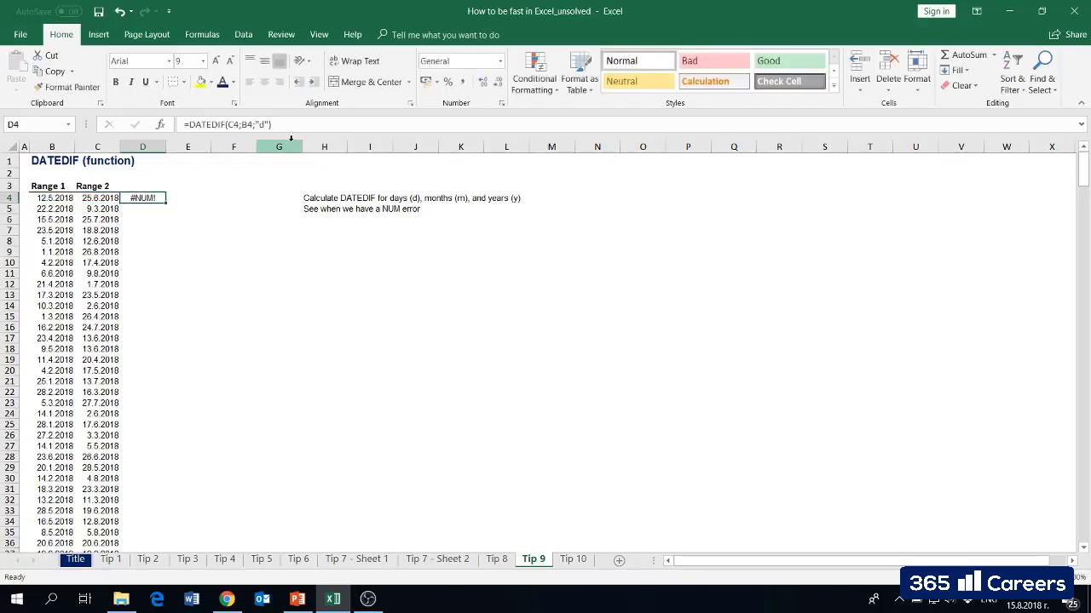
key(F2)
key(Escape)
key(ctrl+z)
key(F2)
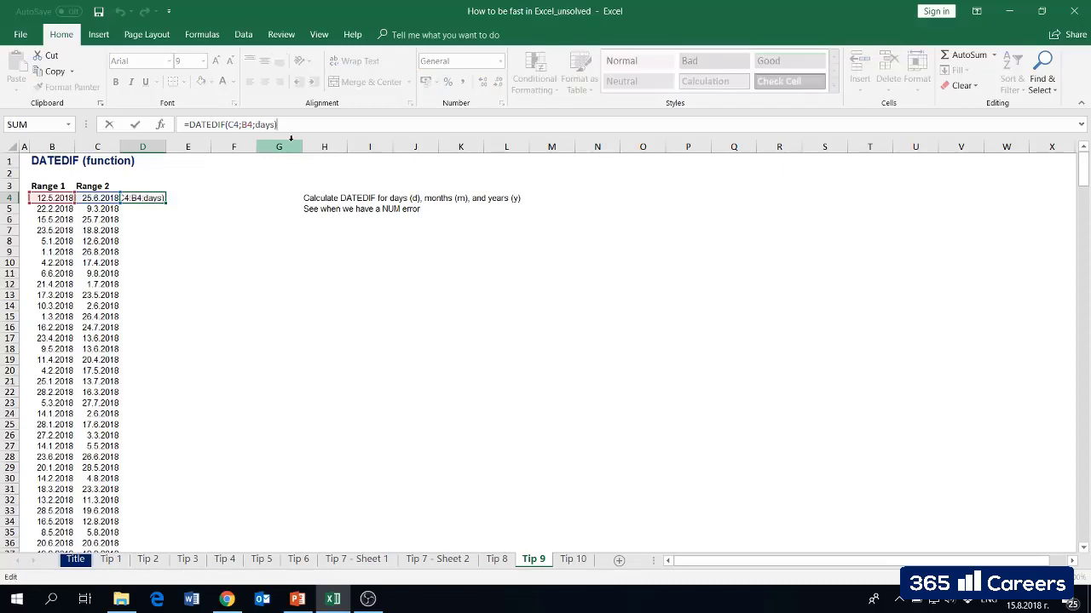
key(Left)
key(shift+Left)
key(shift+Left)
key(shift+Left)
key(shift+Left)
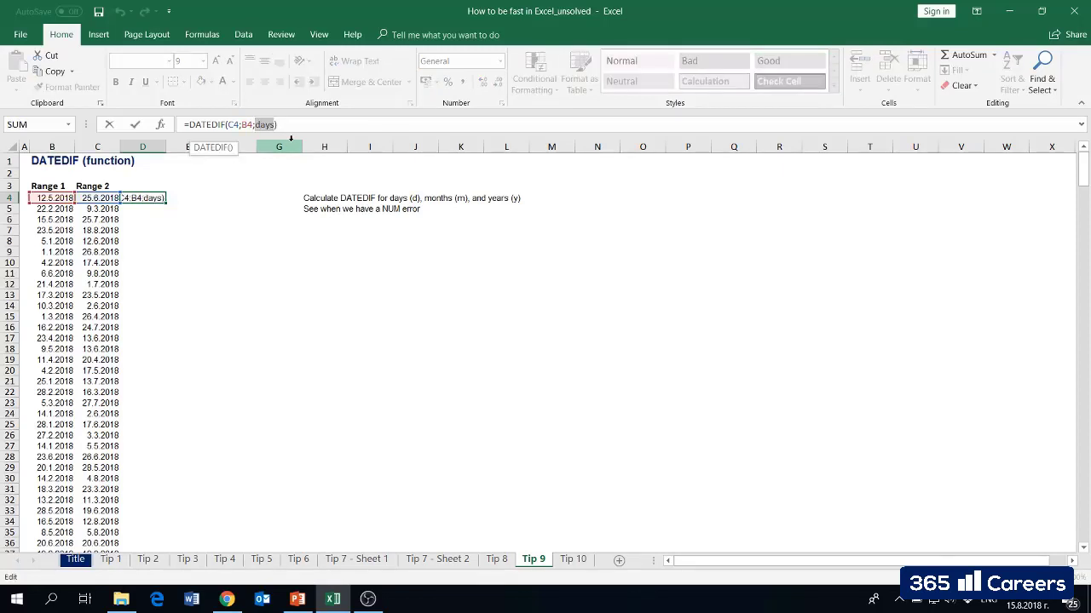
key(Escape)
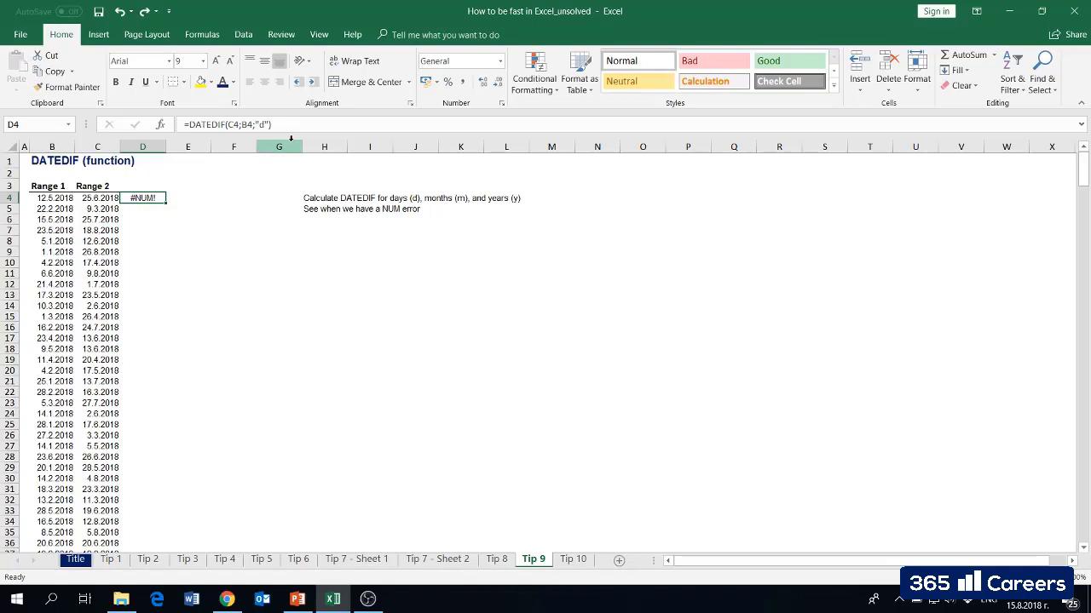
- Swap D4's date references to =DATEDIF(B4;C4;"d"), returning 44 days
click(265, 124)
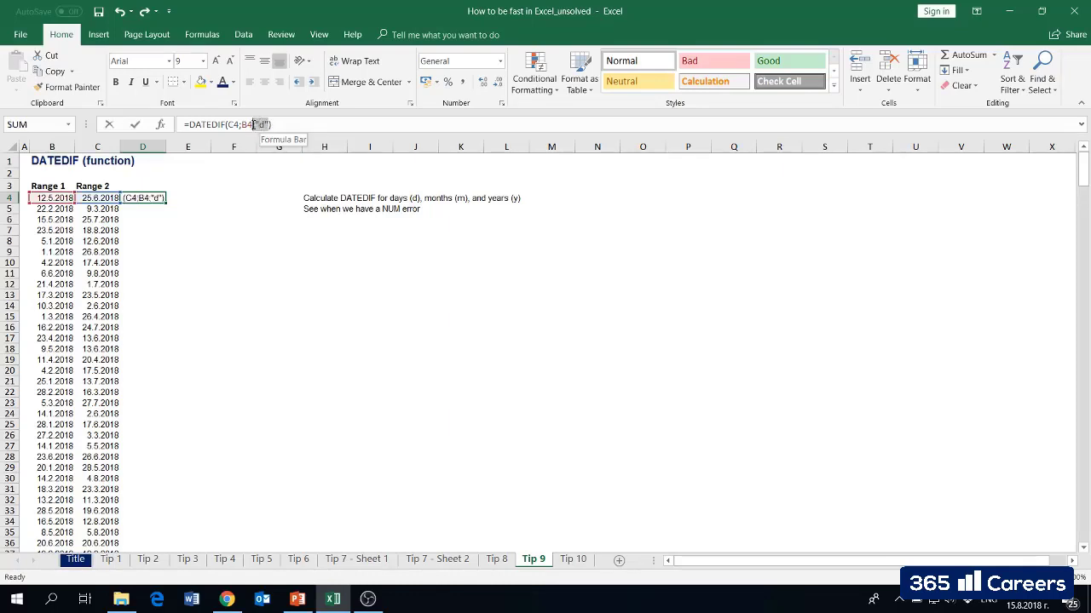
double_click(259, 125)
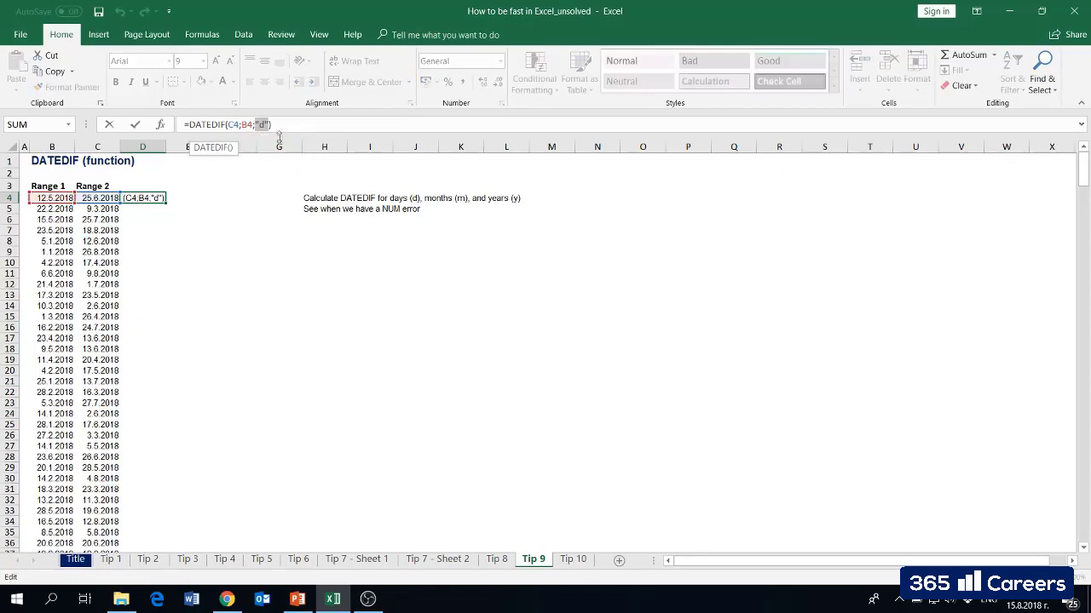
key(Escape)
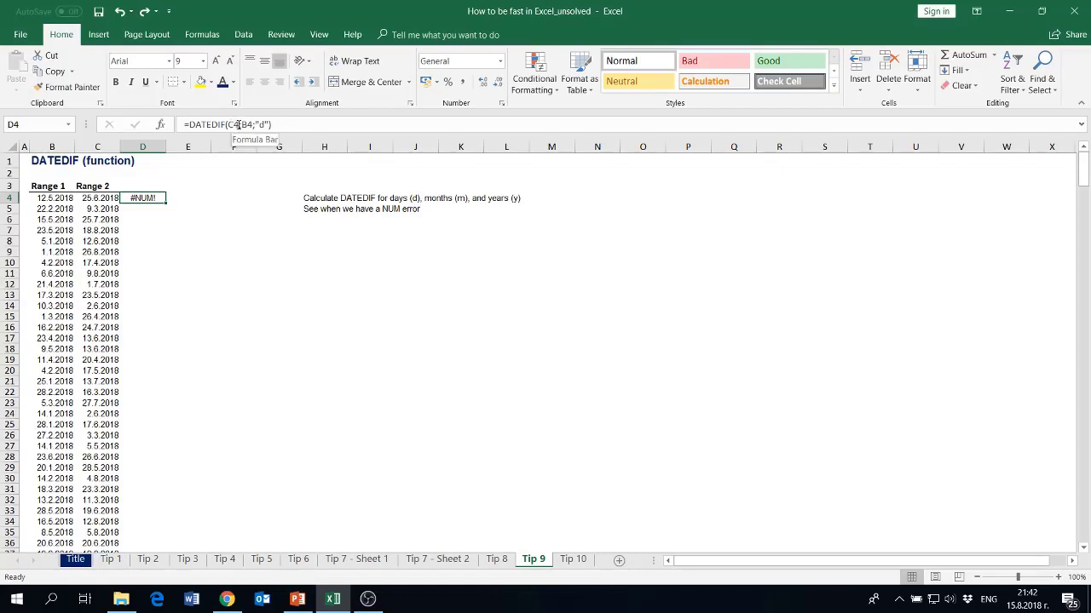
click(231, 124)
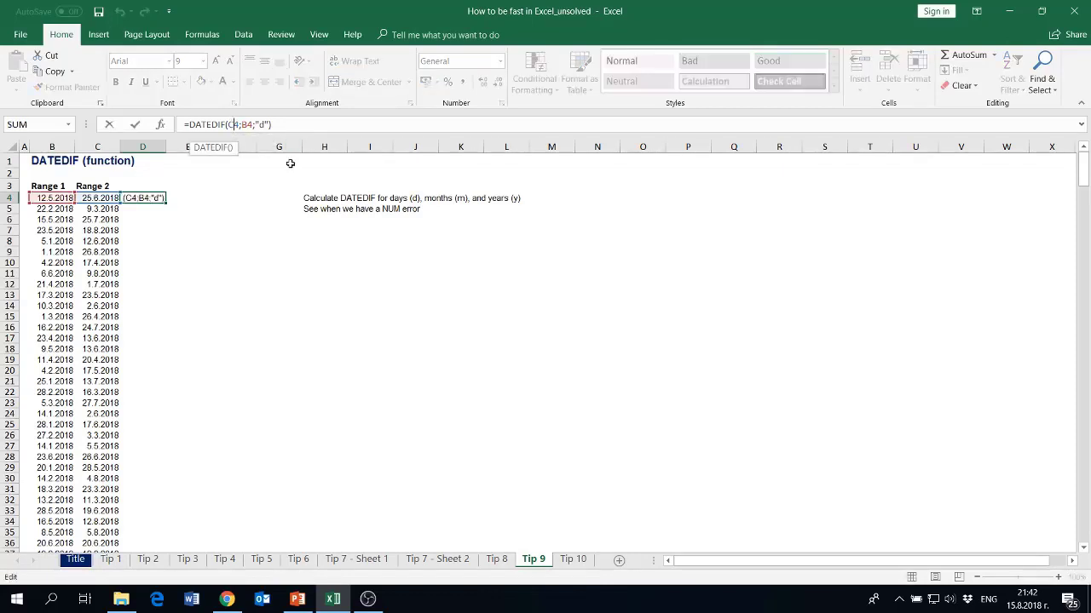
key(BackSpace)
text(B)
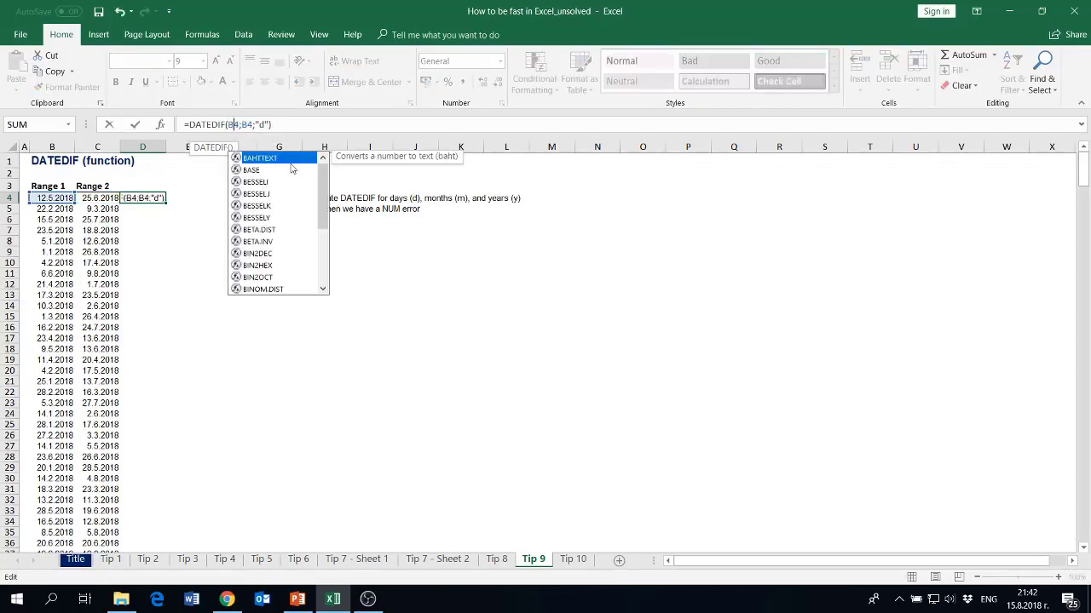
key(Right)
key(Right)
key(Right)
key(BackSpace)
text(C)
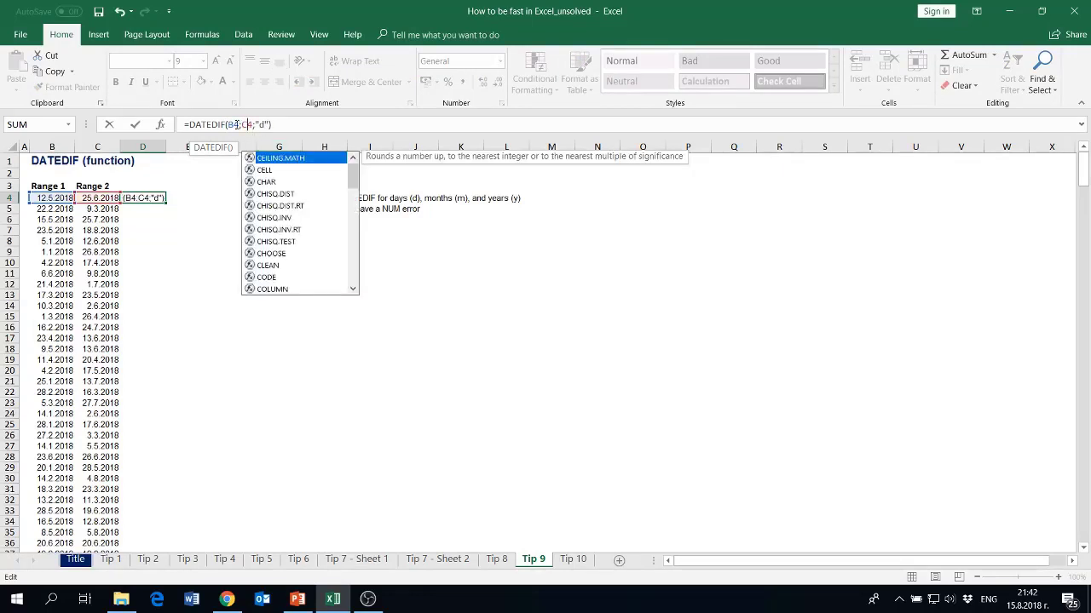
click(229, 124)
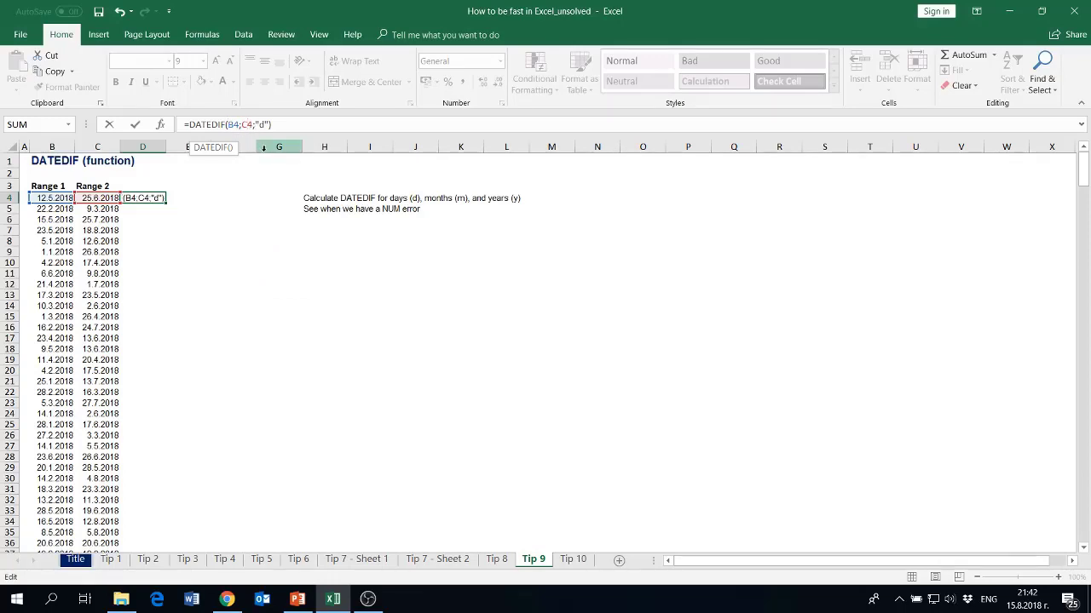
click(299, 127)
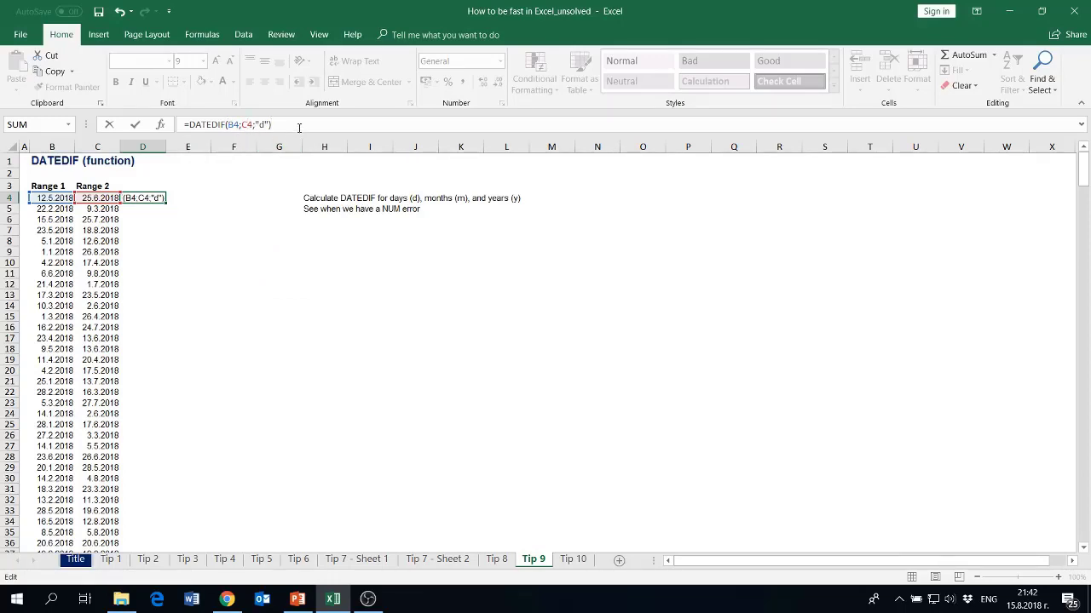
key(Return)
key(Up)
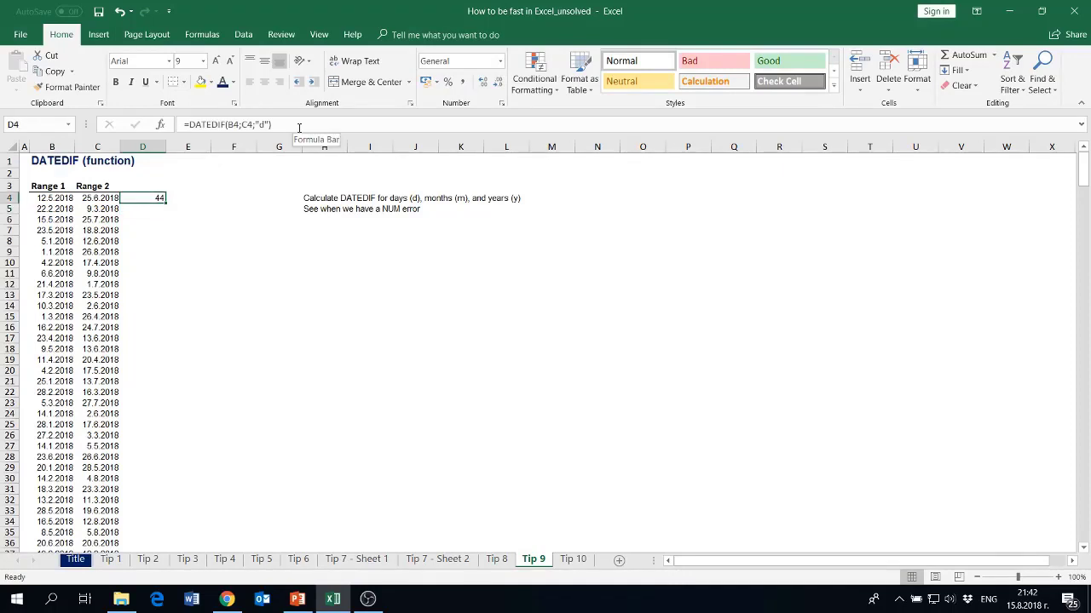
- Inspect D4's DATEDIF references and its "d" unit, recommitting it unchanged
click(299, 126)
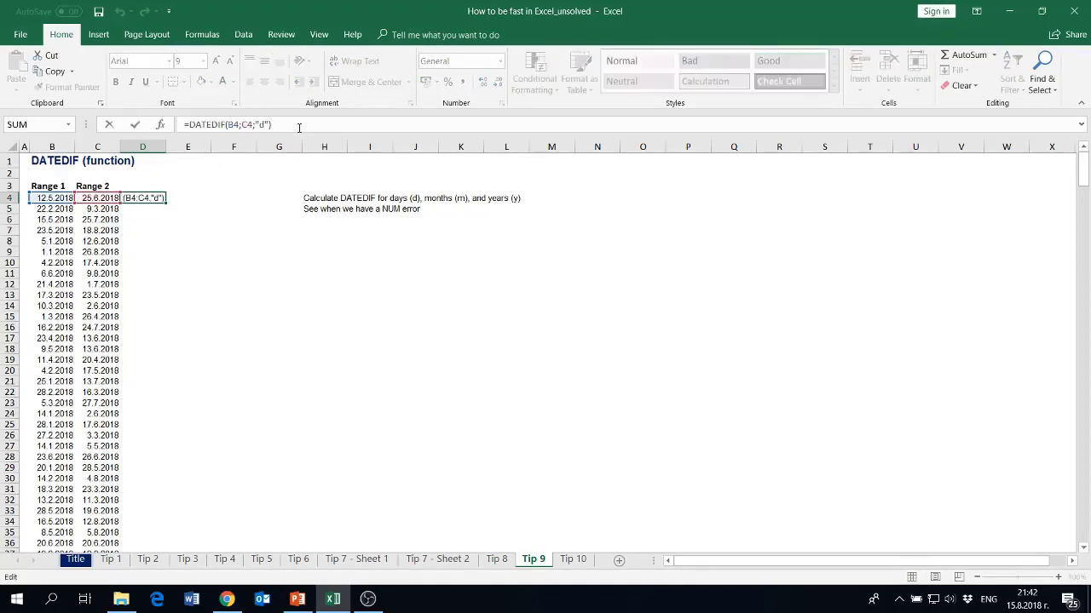
key(Escape)
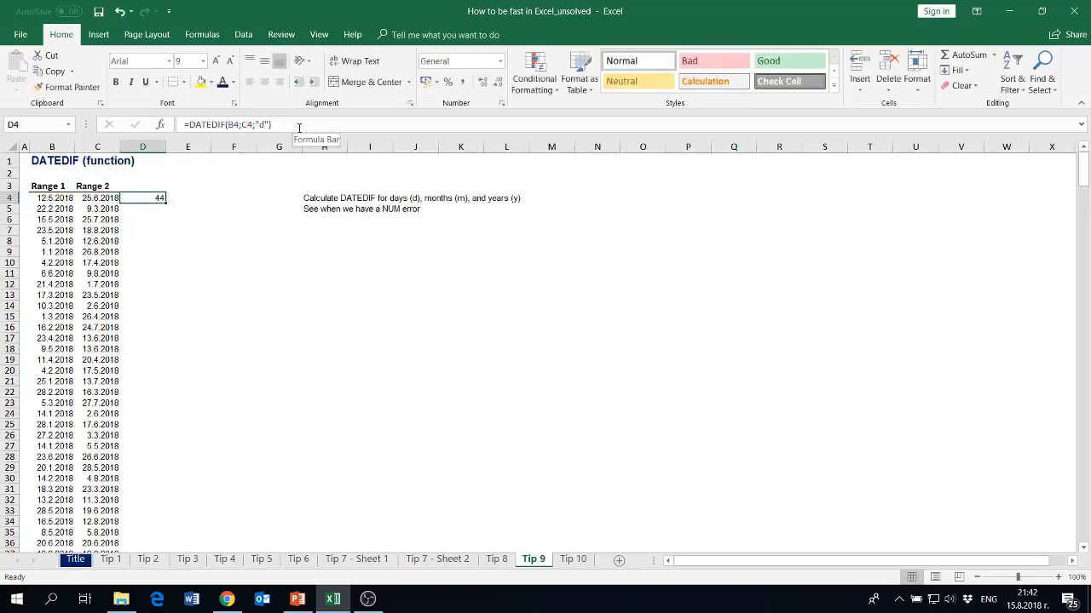
click(230, 125)
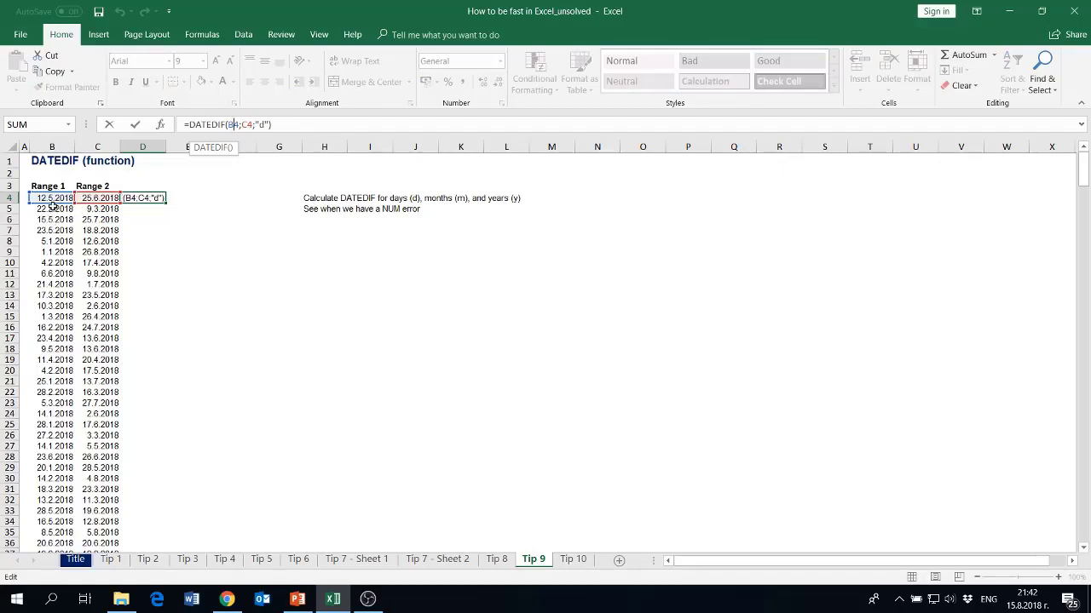
key(Right)
key(Right)
key(Right)
double_click(259, 124)
drag(256, 125, 294, 138)
key(Return)
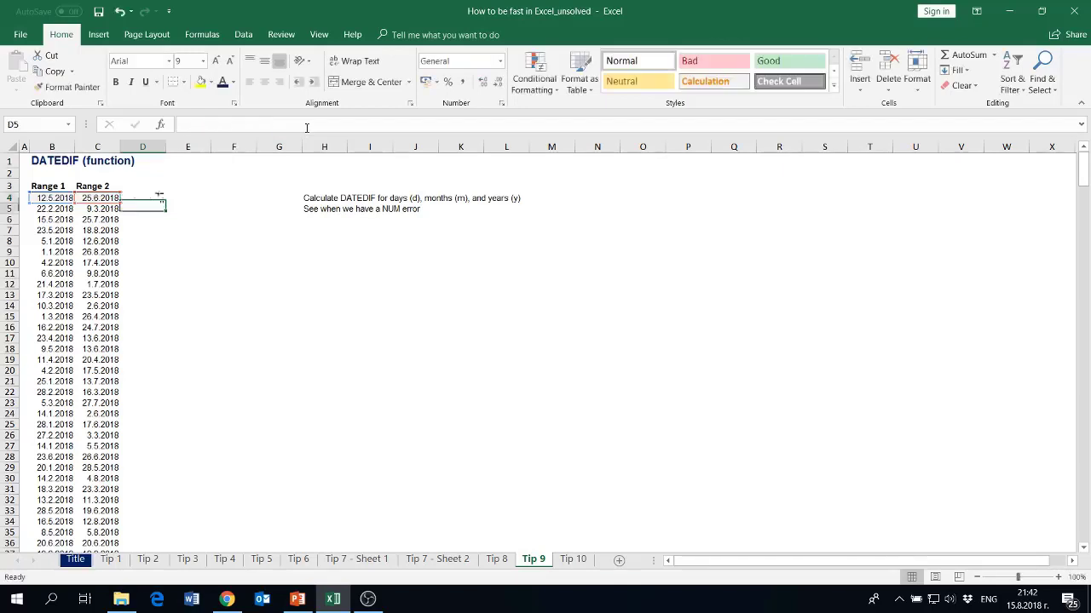
key(Up)
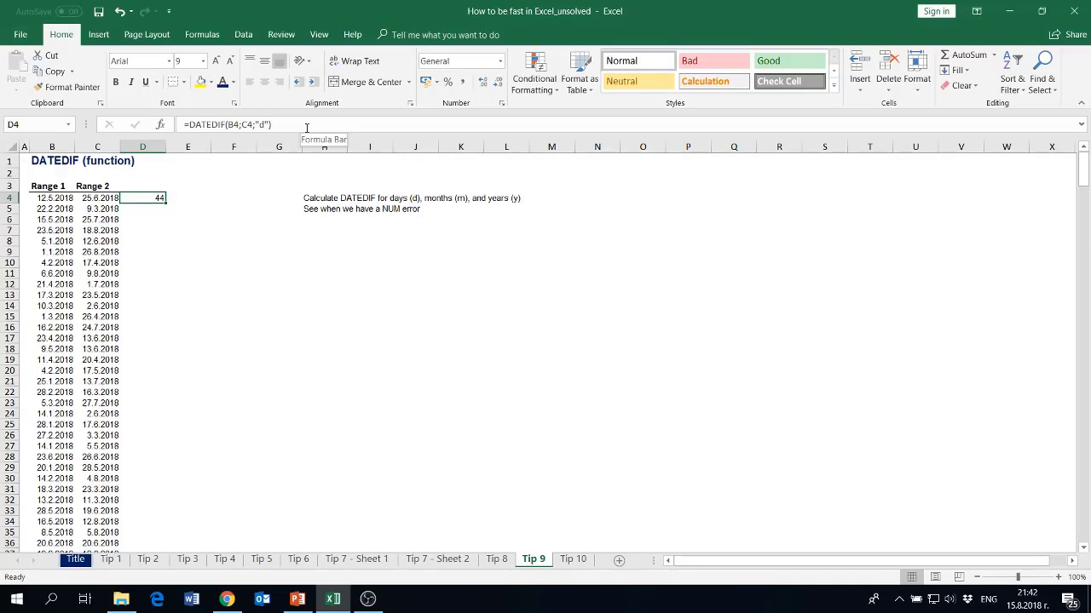
- Change D4's unit to "m" to count whole months
click(263, 124)
key(BackSpace)
text(m)
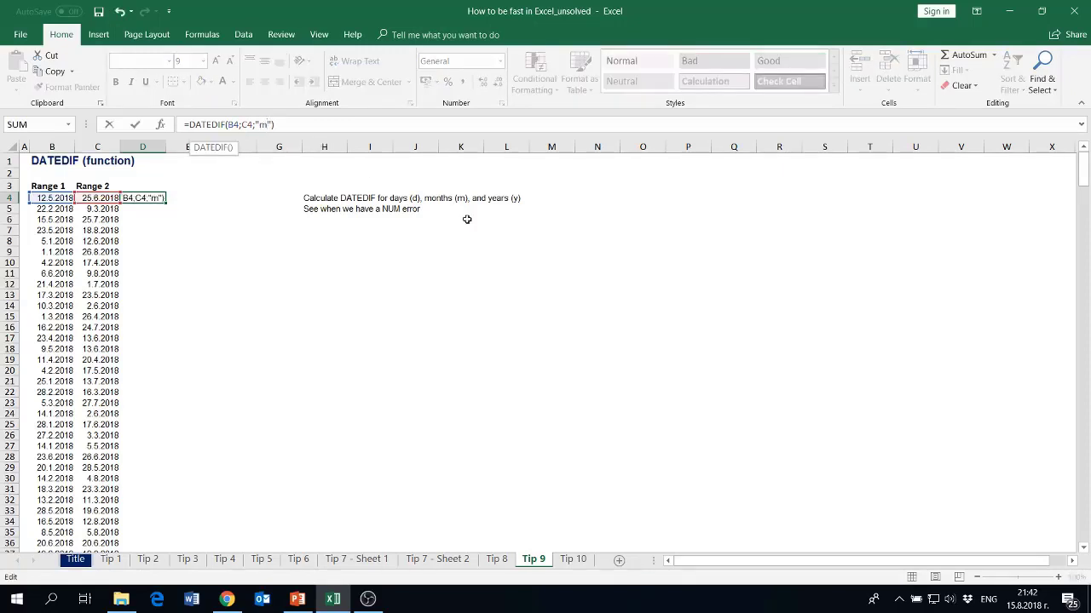
key(Return)
key(Up)
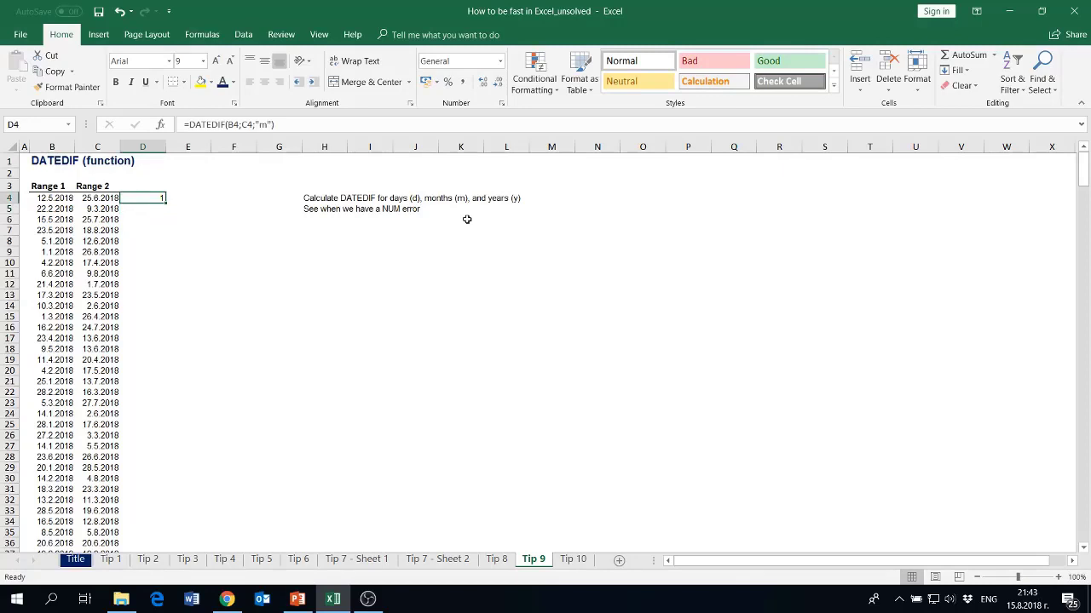
- Check the Range 2 dates, then switch D4's unit to "y", giving 0 years
key(Left)
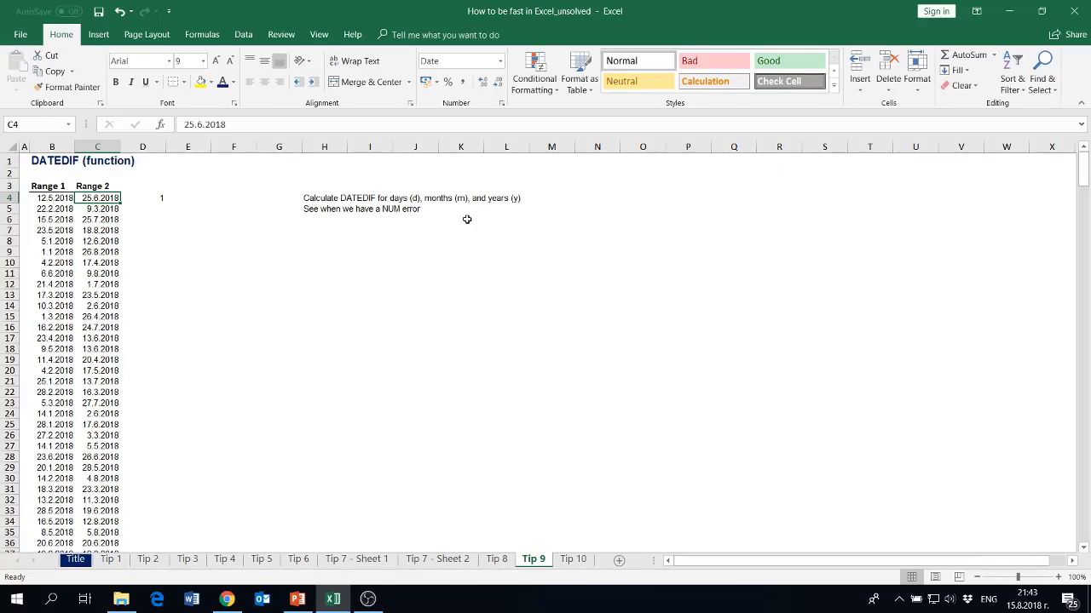
key(Down)
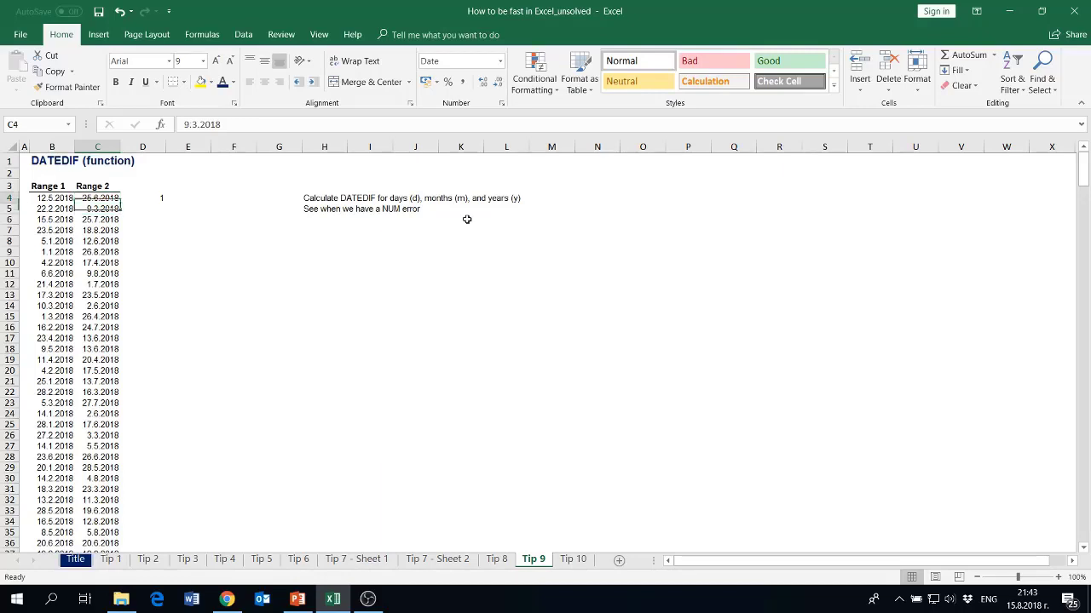
key(Up)
key(Right)
key(F2)
key(Left)
key(Left)
key(shift+Left)
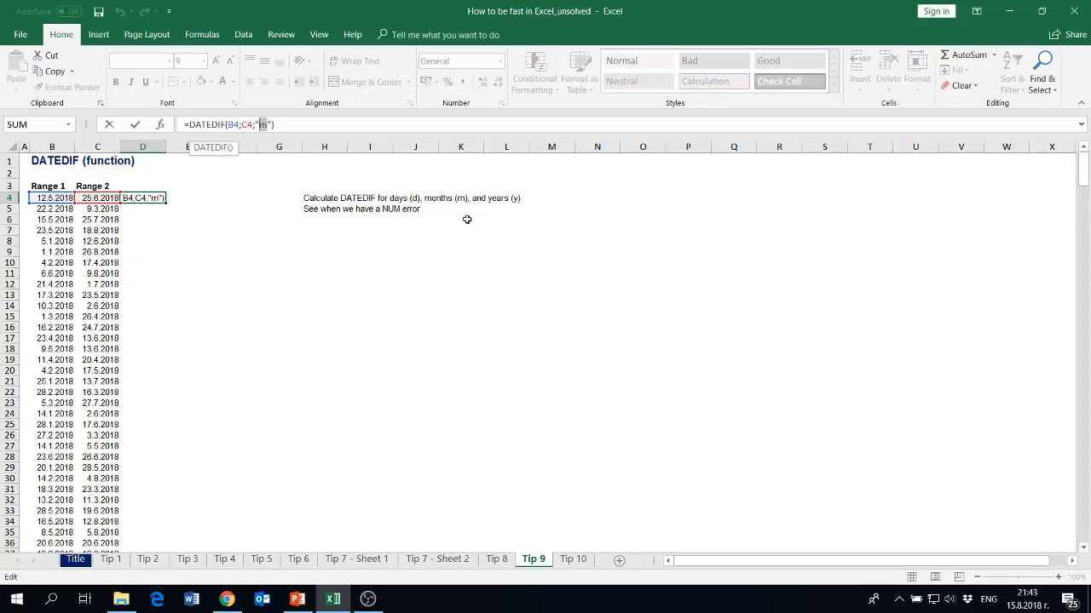
text(y)
key(Return)
key(Up)
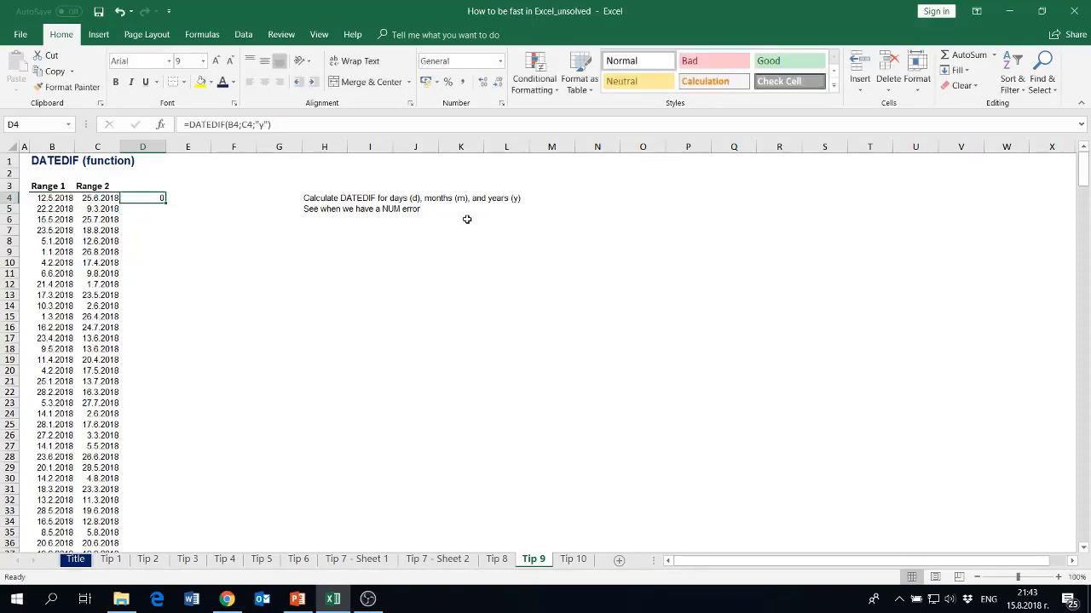
- Copy D4's years formula into D5:D12
key(ctrl+c)
key(Down)
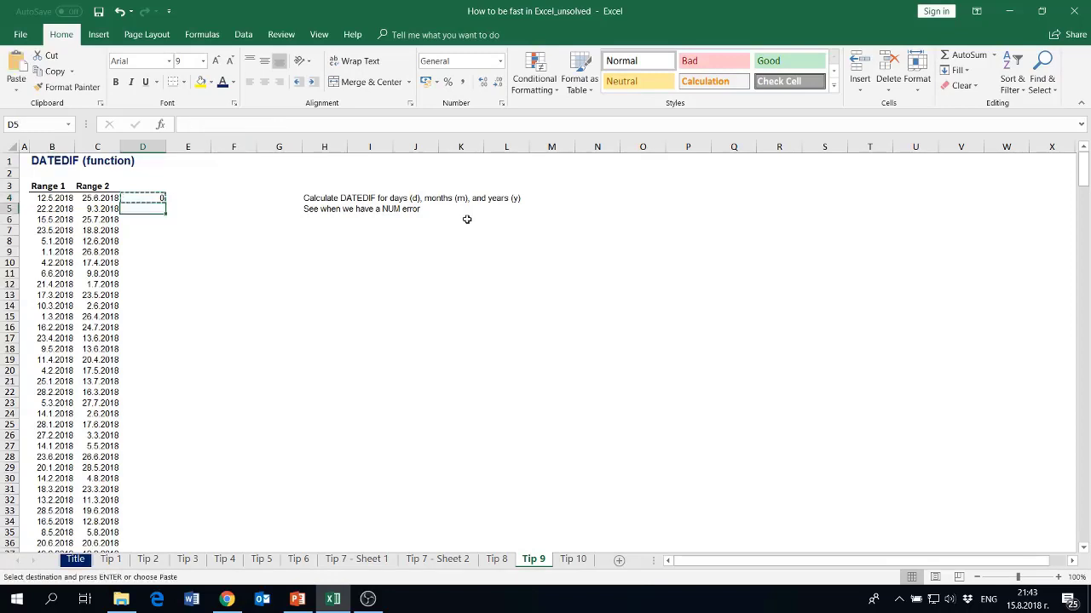
key(shift+Down)
key(shift+Down)
key(shift+Down)
key(shift+Down)
key(shift+Down)
key(shift+Down)
key(shift+Down)
key(ctrl+v)
key(Escape)
key(Up)
- Change D4's unit back to "d" for day counts
key(F2)
key(Left)
key(BackSpace)
text(d)
key(Return)
key(Up)
- Paste the days formula over D4:D12 and review the counts 44, 15, 71
key(ctrl+c)
key(ctrl+shift+Down)
key(ctrl+v)
key(Down)
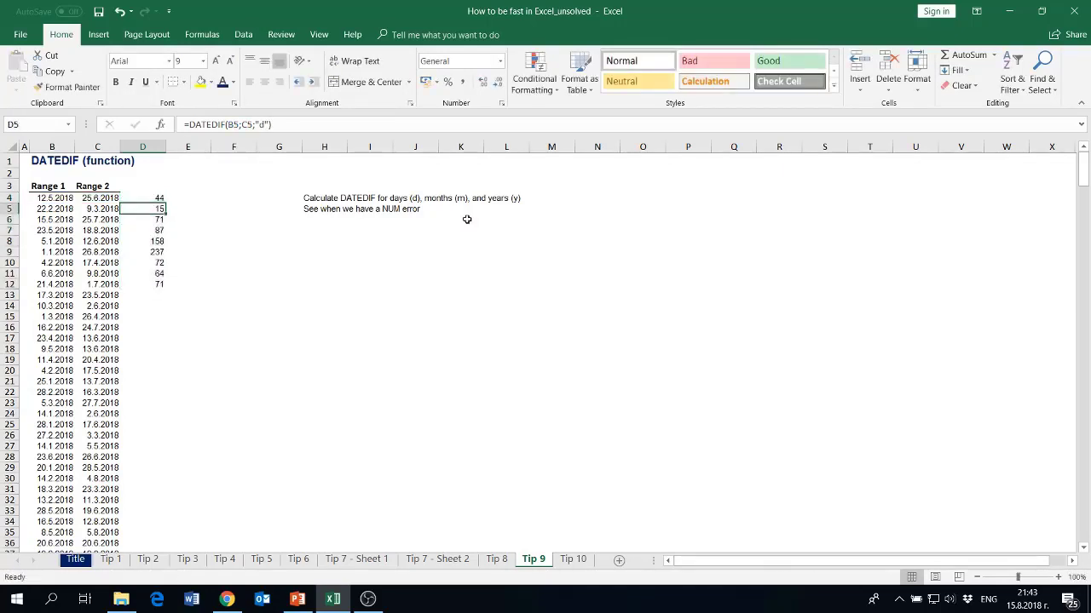
key(Down)
key(Down)
key(Down)
key(Down)
key(Down)
key(Up)
key(Up)
key(Up)
key(Up)
key(Up)
key(Up)
key(Down)
key(Up)
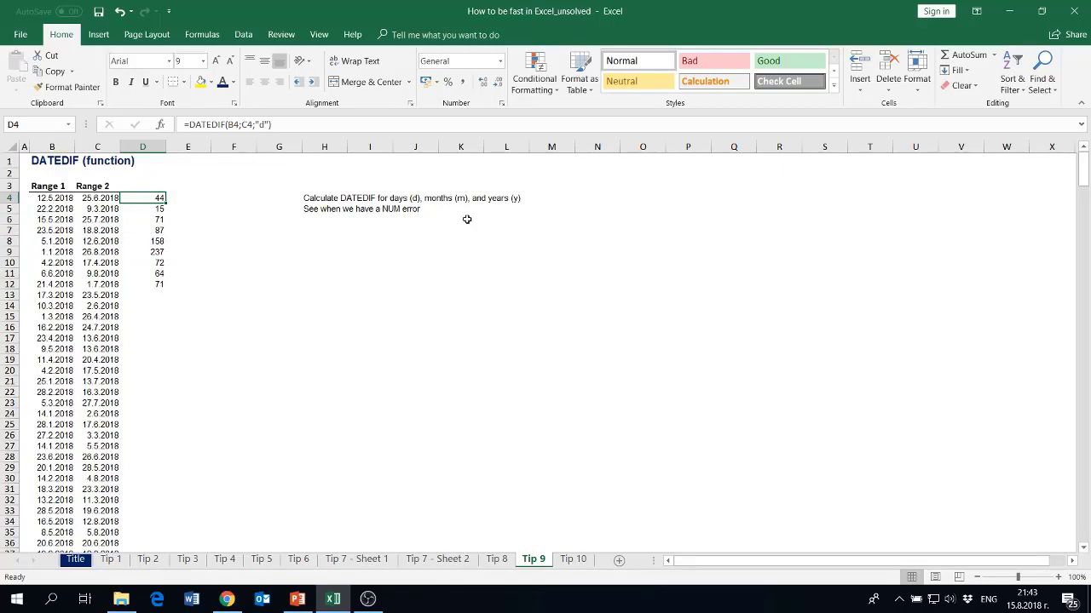
key(Down)
key(Down)
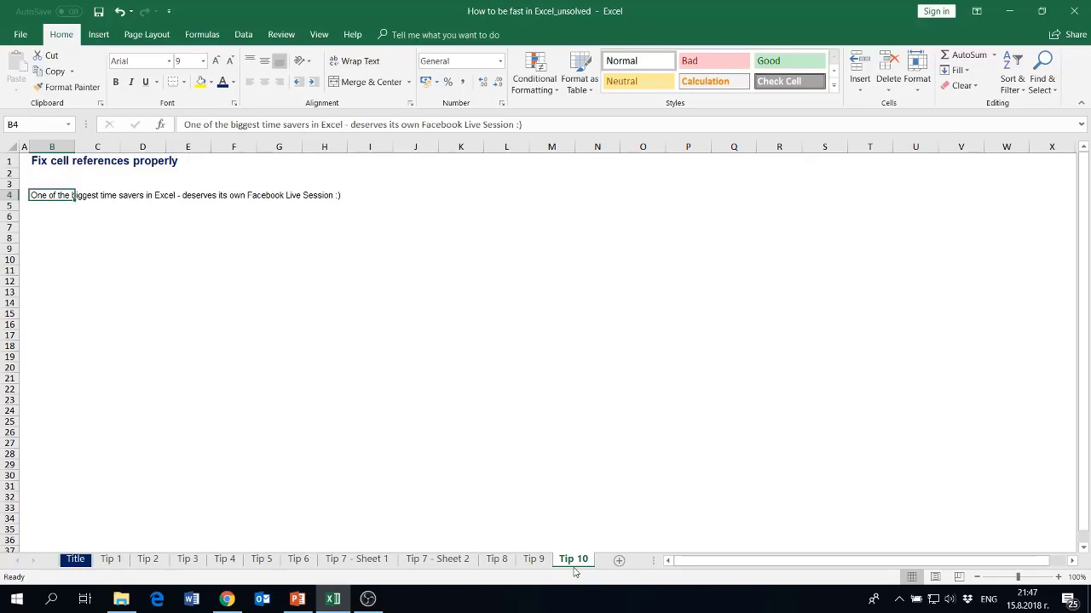
click(535, 560)
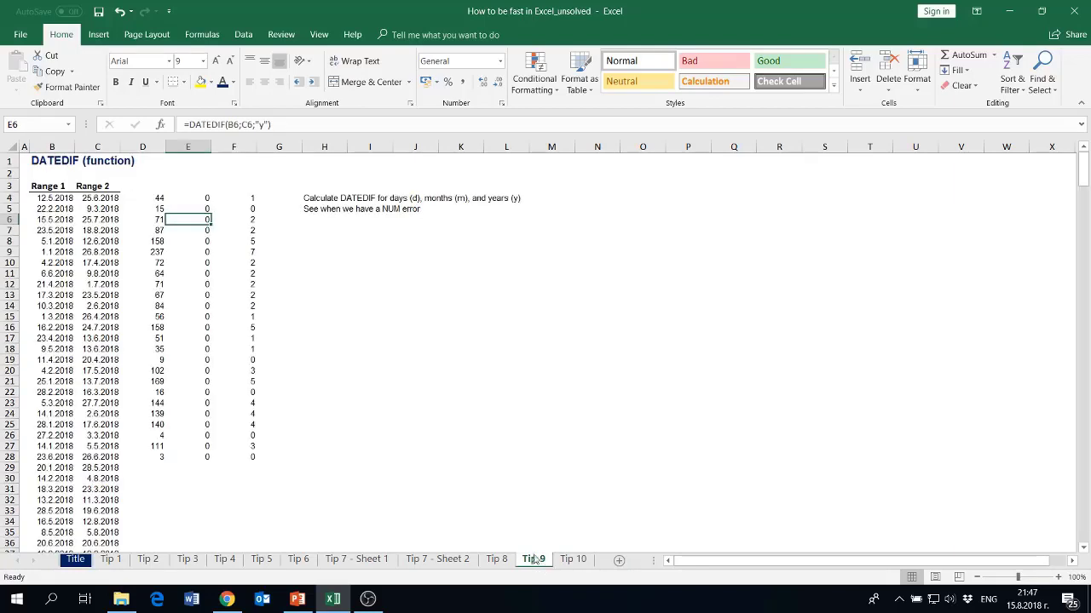
click(162, 200)
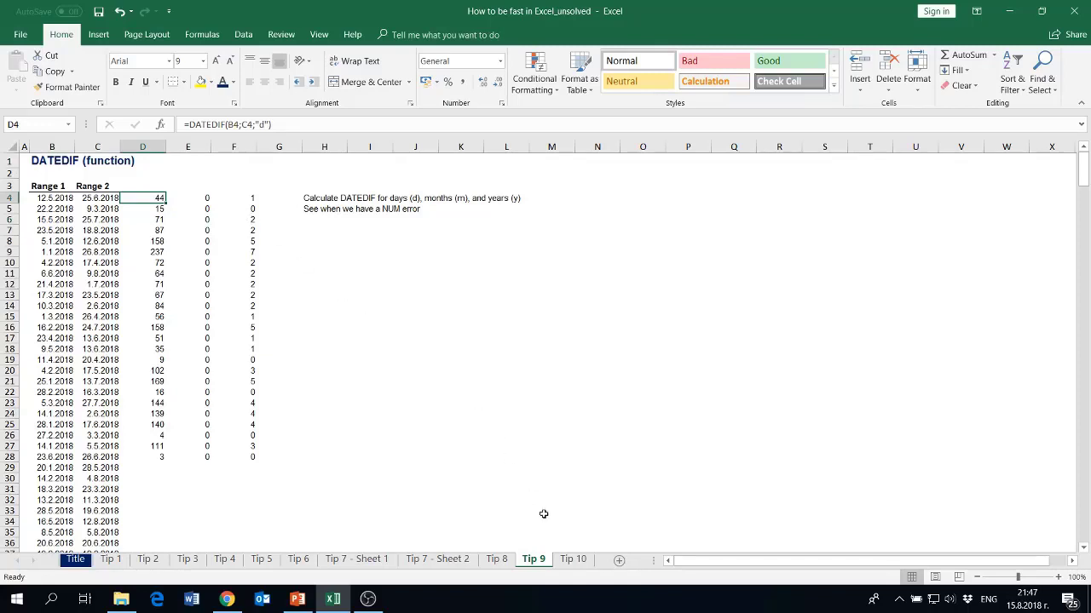
click(575, 563)
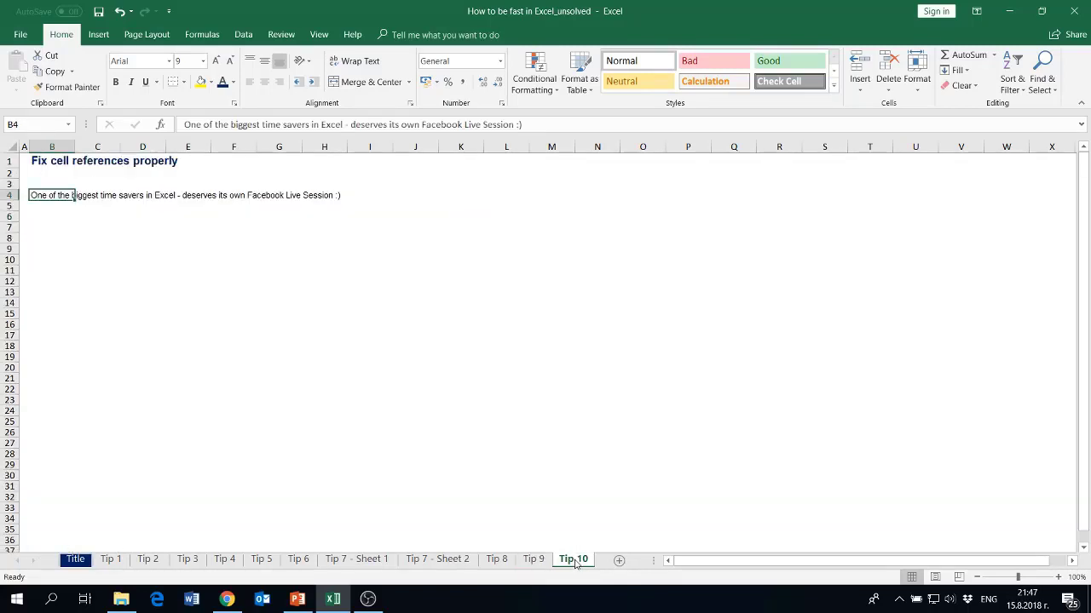
click(368, 599)
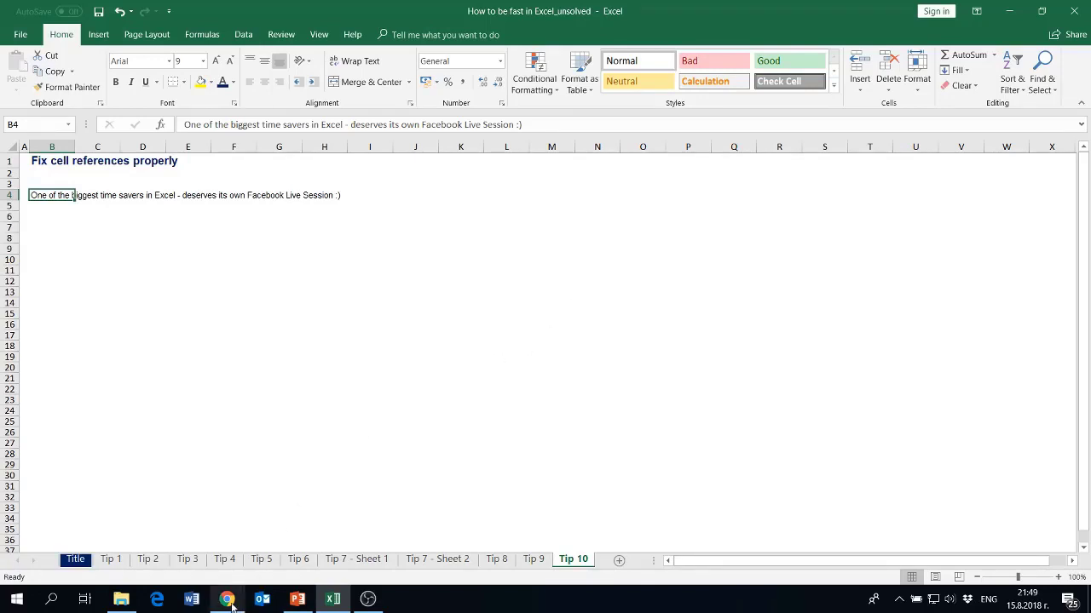
- Switch to the 365 Careers Chrome window and close its registration popup
mouse_move(229, 603)
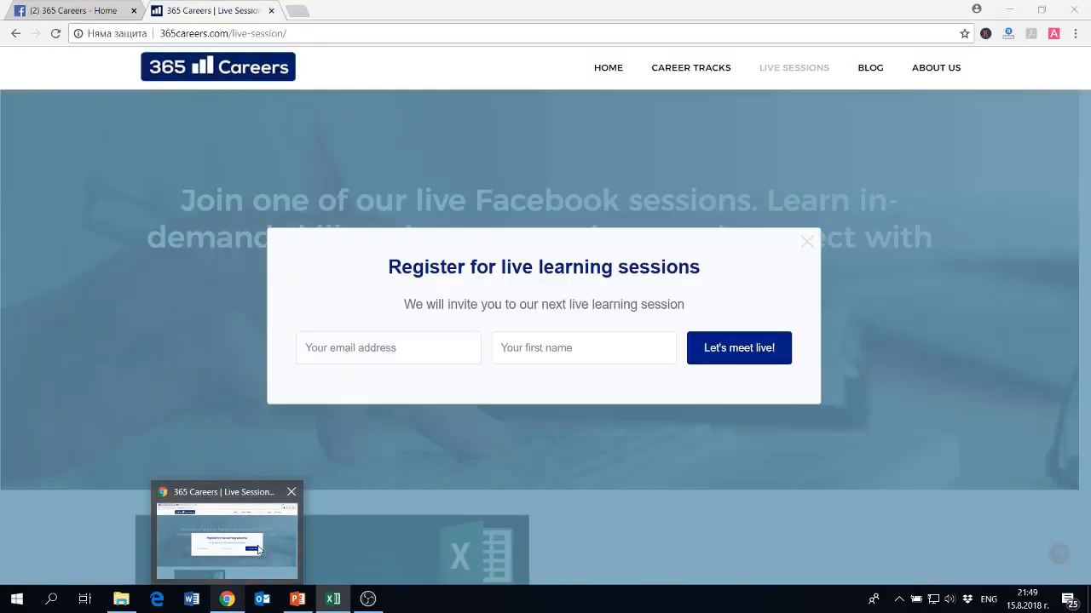
click(258, 550)
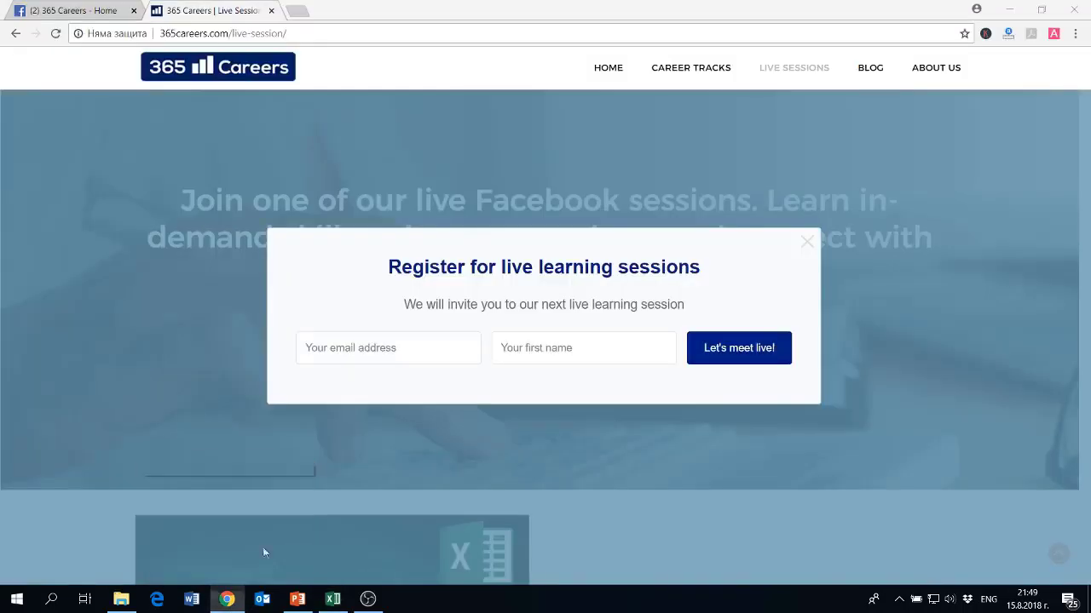
click(808, 243)
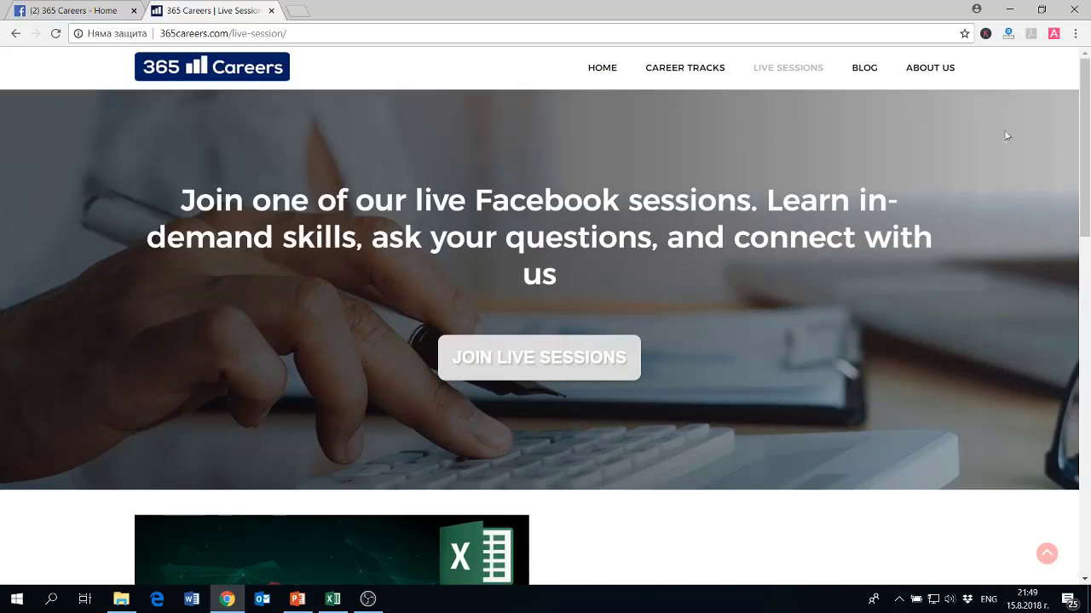
- Scroll the Live Sessions page down and back to the top
drag(1083, 157, 717, 80)
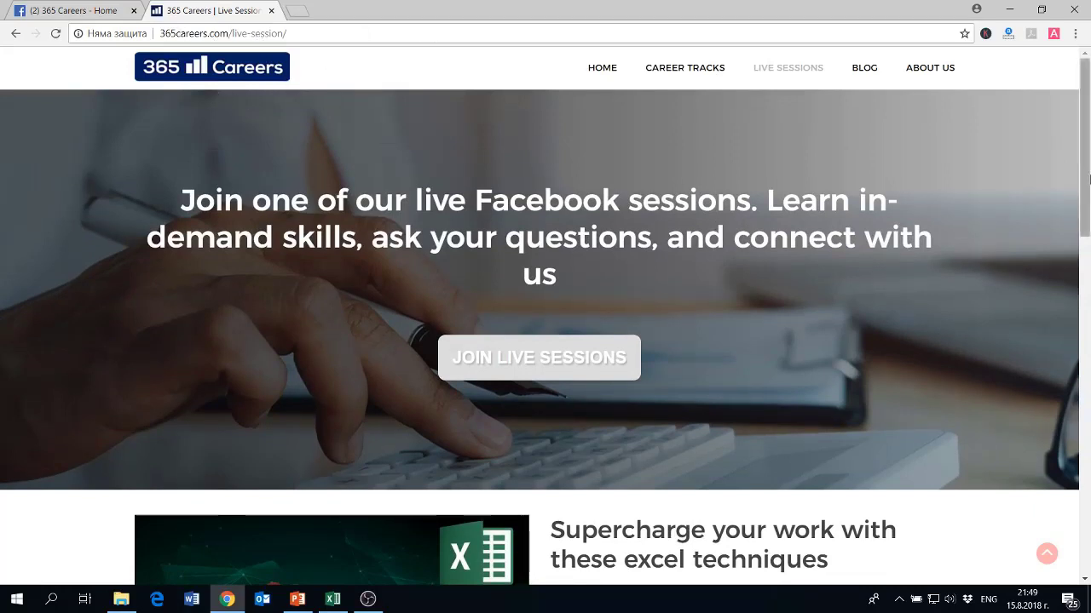
drag(1085, 184, 1089, 290)
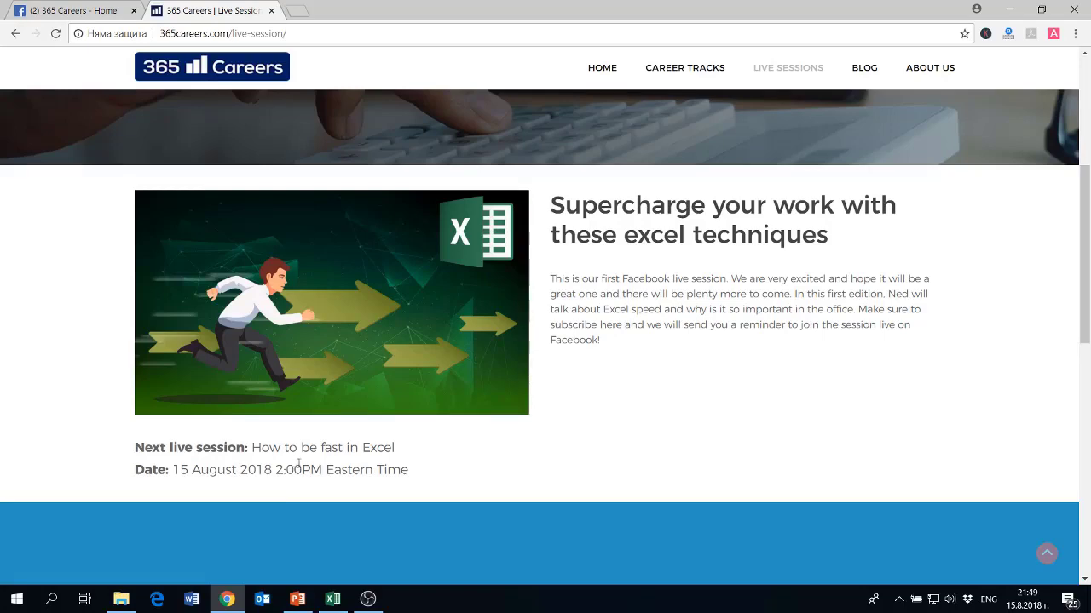
drag(1083, 169, 1079, 97)
scroll(1073, 162, up, 2)
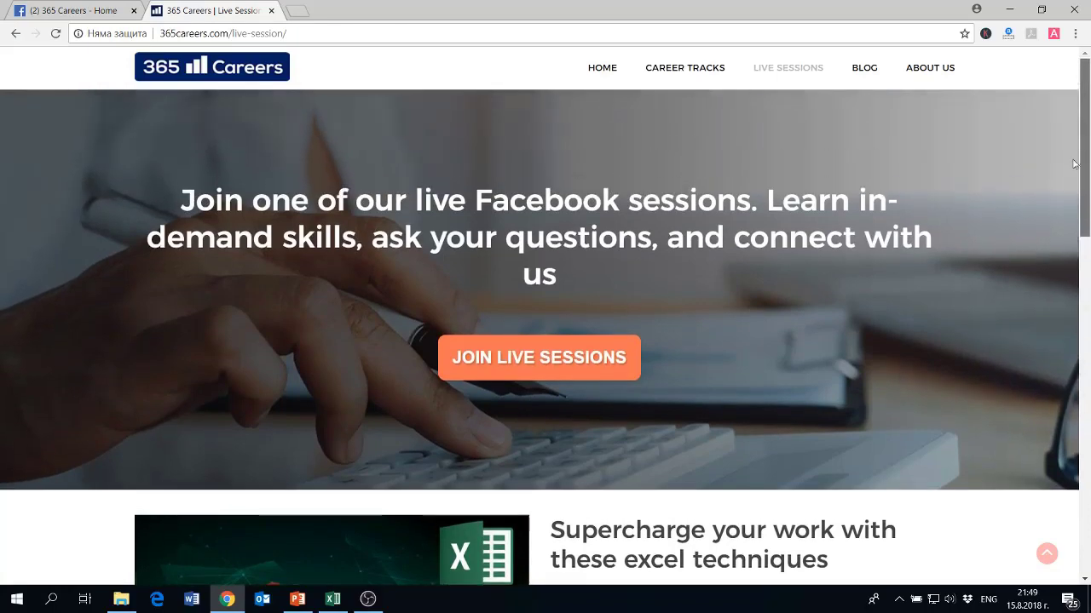
click(576, 371)
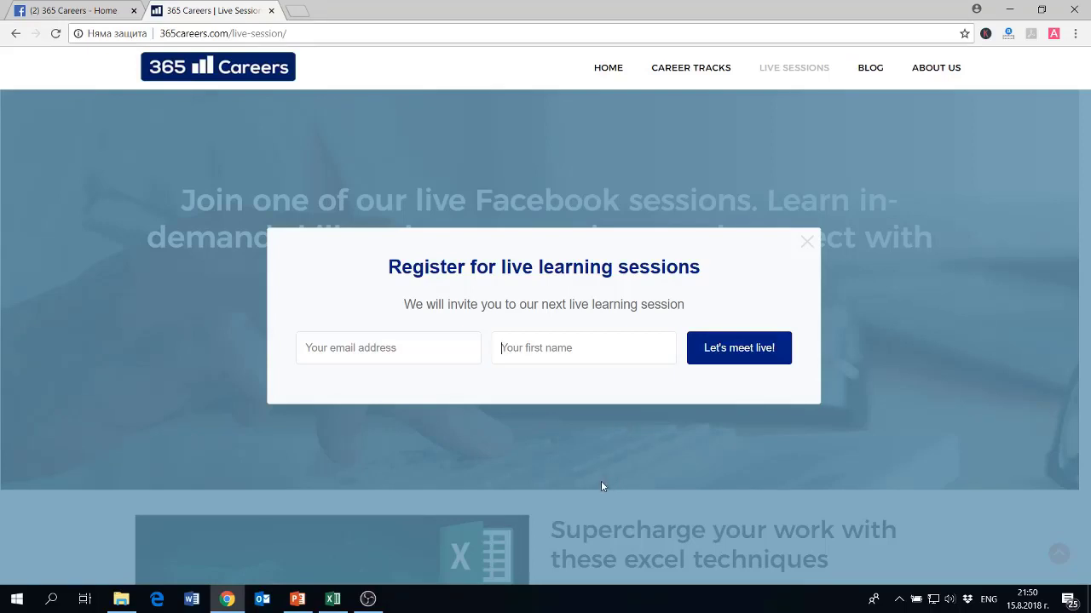
click(601, 490)
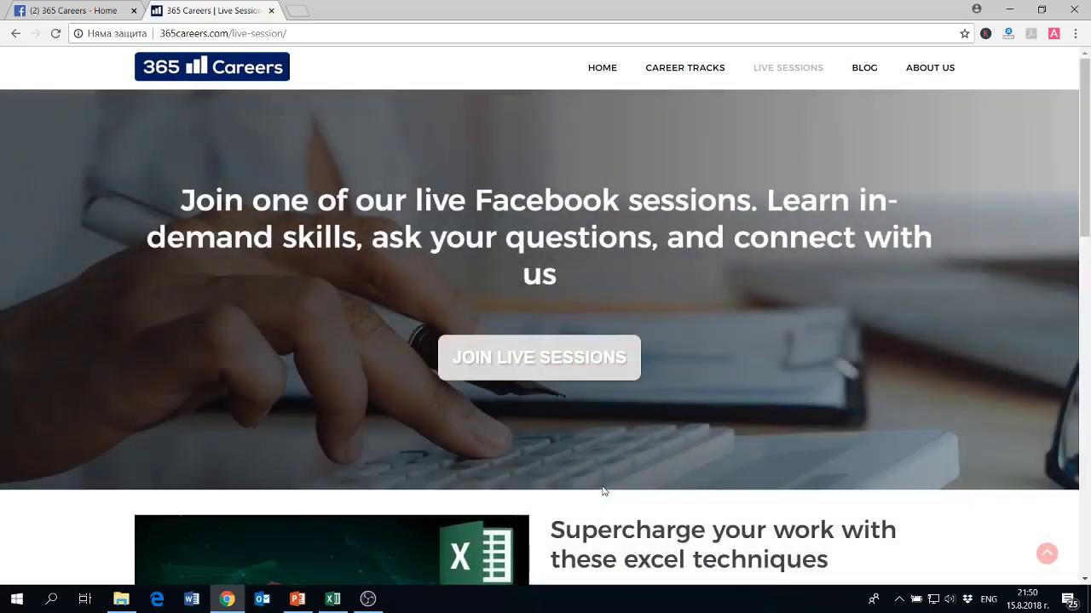